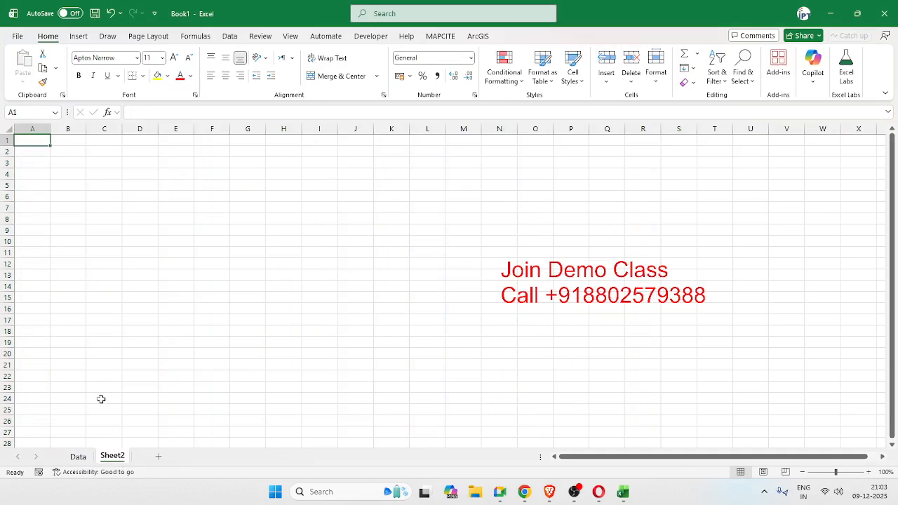
Rename Sheet2 as Support
{"action": "double_click", "coordinate": [108, 457]}
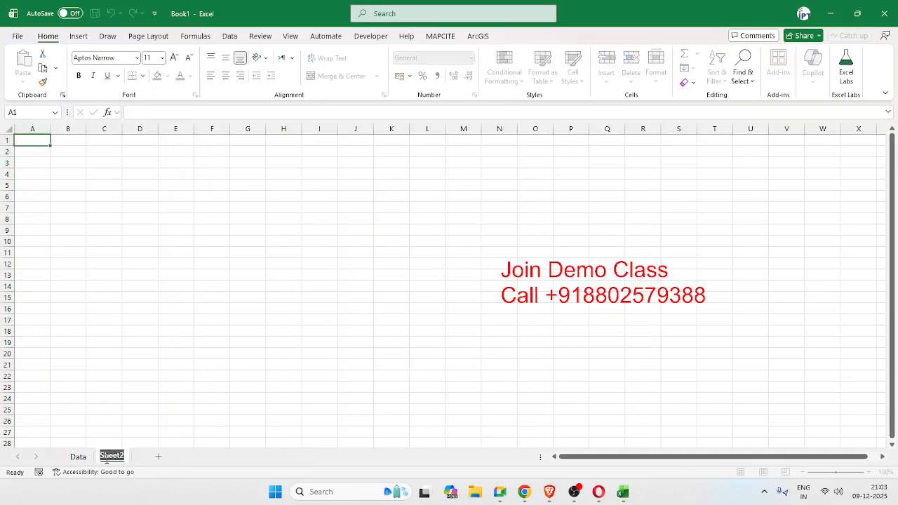
{"action": "type", "text": "SO"}
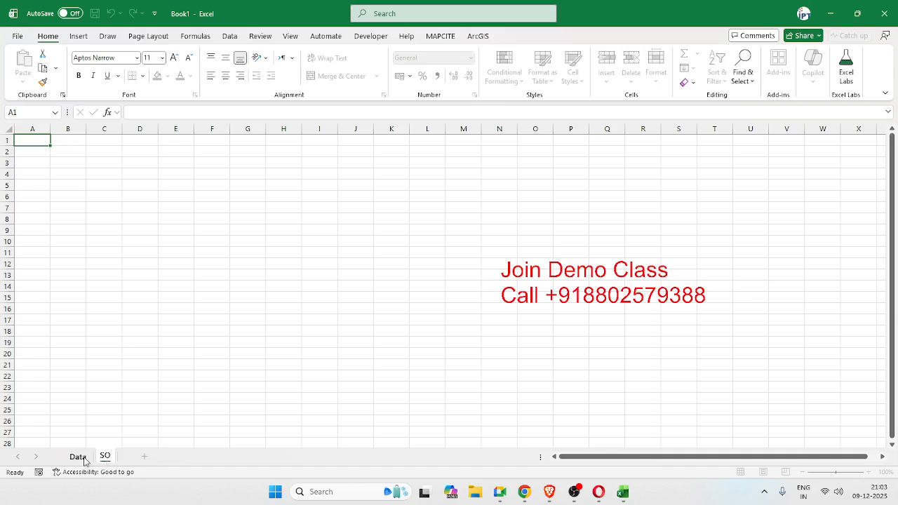
{"action": "left_click", "coordinate": [77, 456]}
{"action": "left_click", "coordinate": [82, 129]}
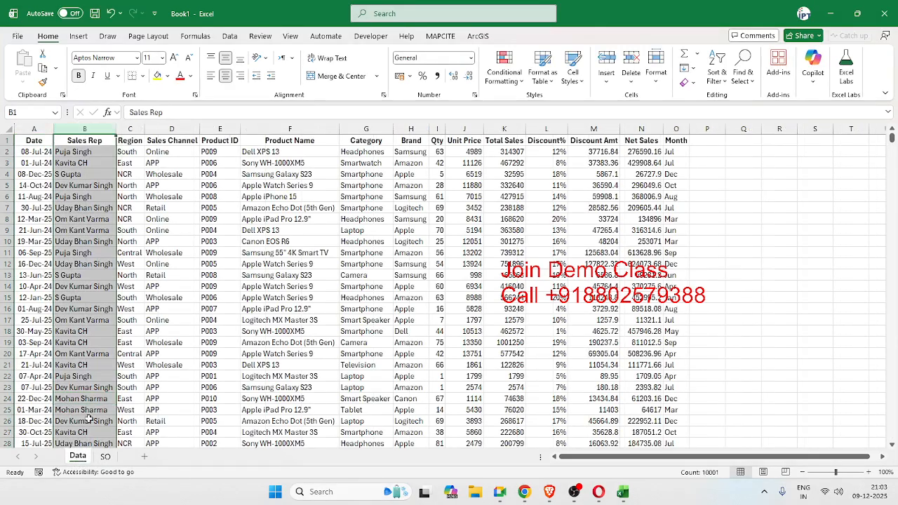
{"action": "double_click", "coordinate": [106, 456]}
{"action": "type", "text": "Su"}
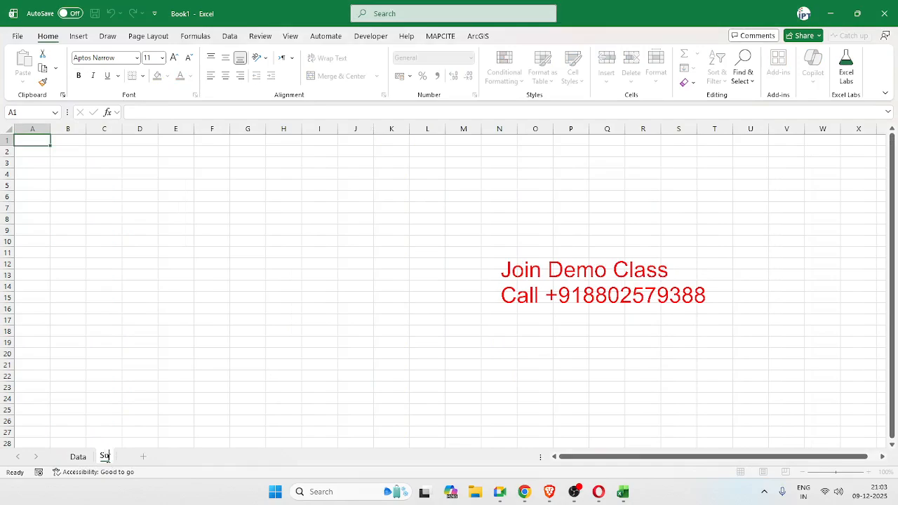
{"action": "type", "text": "pport"}
{"action": "left_click", "coordinate": [139, 410]}
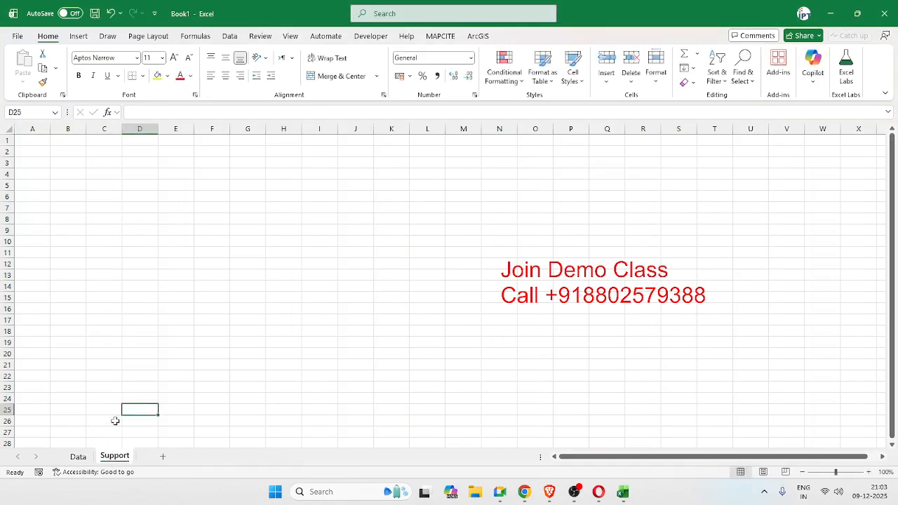
Copy the whole Sales Rep column from the Data sheet into the Support sheet, starting at cell A1
{"action": "left_click", "coordinate": [83, 456]}
{"action": "key", "text": "ctrl+c"}
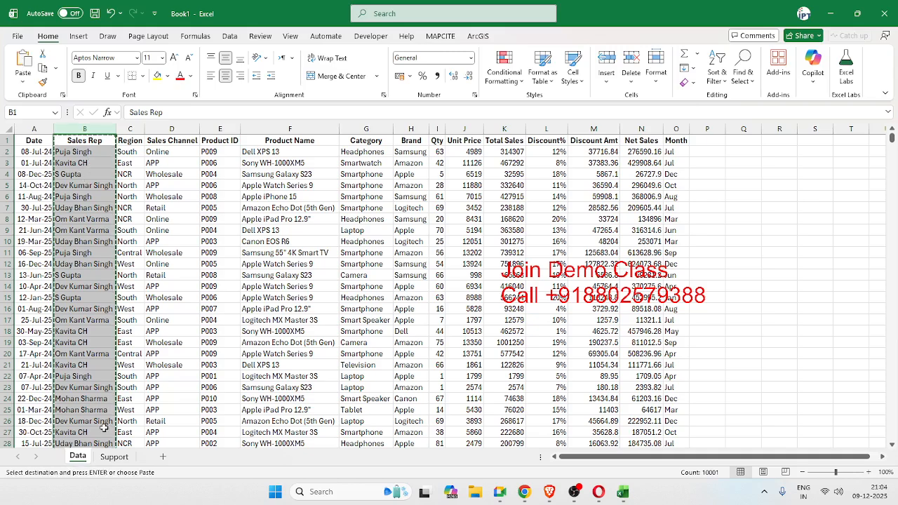
{"action": "left_click", "coordinate": [117, 460]}
{"action": "left_click", "coordinate": [38, 141]}
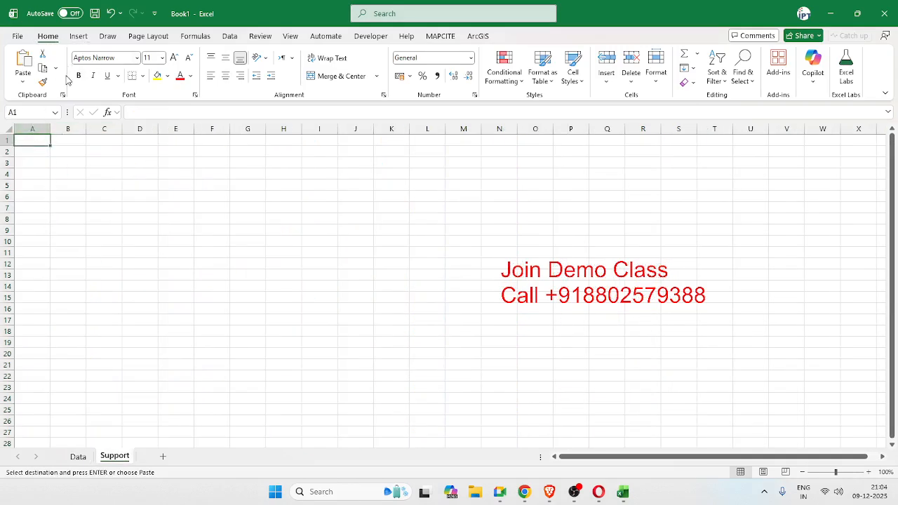
{"action": "key", "text": "ctrl+v"}
Remove the duplicates from the Sales Rep column, treating the first row as a header, and widen column A
{"action": "left_click", "coordinate": [229, 36]}
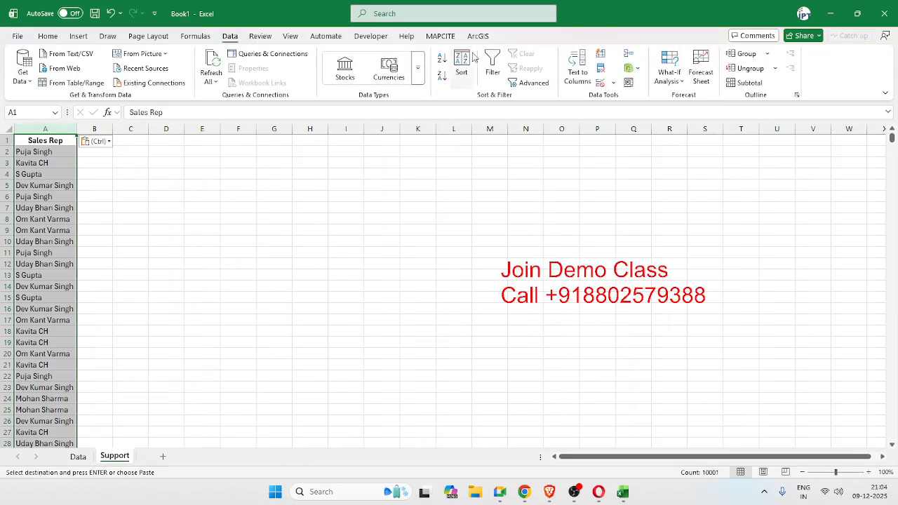
{"action": "left_click", "coordinate": [601, 68]}
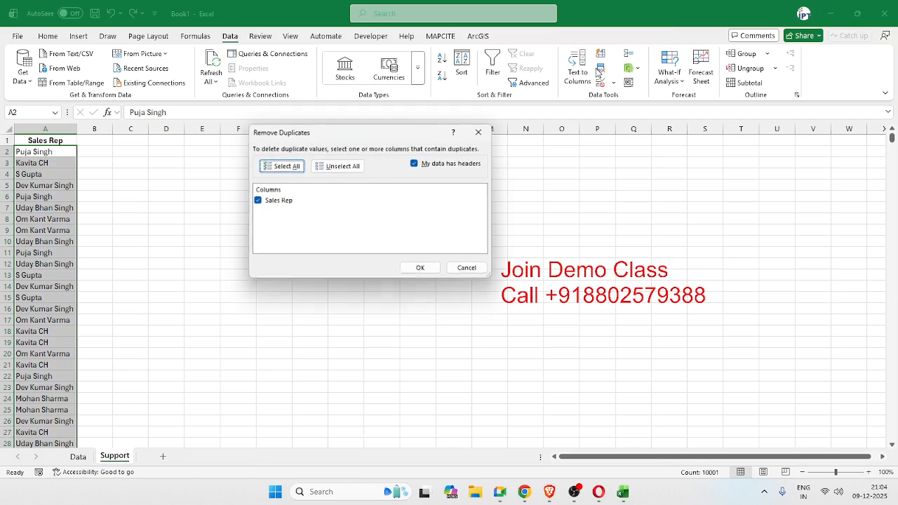
{"action": "left_click", "coordinate": [419, 268]}
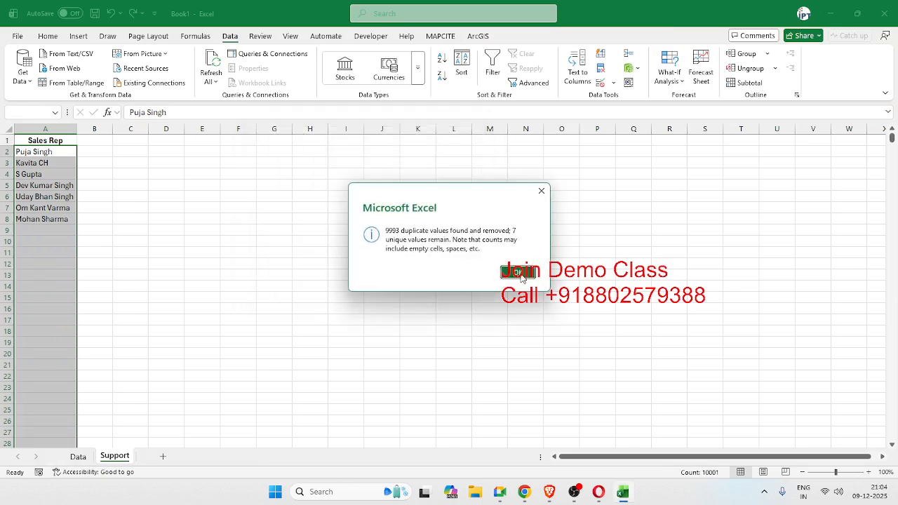
{"action": "key", "text": "Return"}
{"action": "left_click", "coordinate": [210, 240]}
{"action": "left_click_drag", "start_coordinate": [78, 129], "coordinate": [94, 137]}
Copy the sales rep name in A2, get a matching portrait from the Chrome browser and place it inside cell B2
{"action": "left_click", "coordinate": [74, 152]}
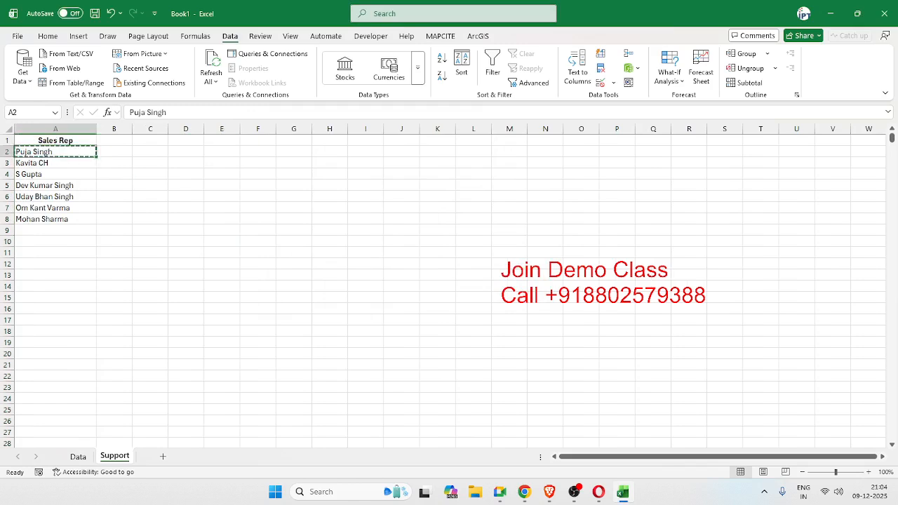
{"action": "key", "text": "ctrl+c"}
{"action": "key", "text": "alt+Tab"}
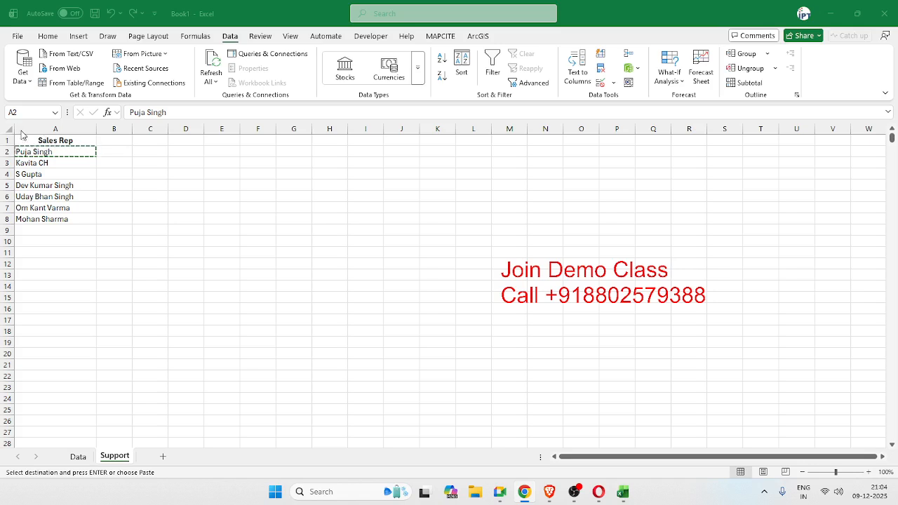
{"action": "key", "text": "alt+Tab"}
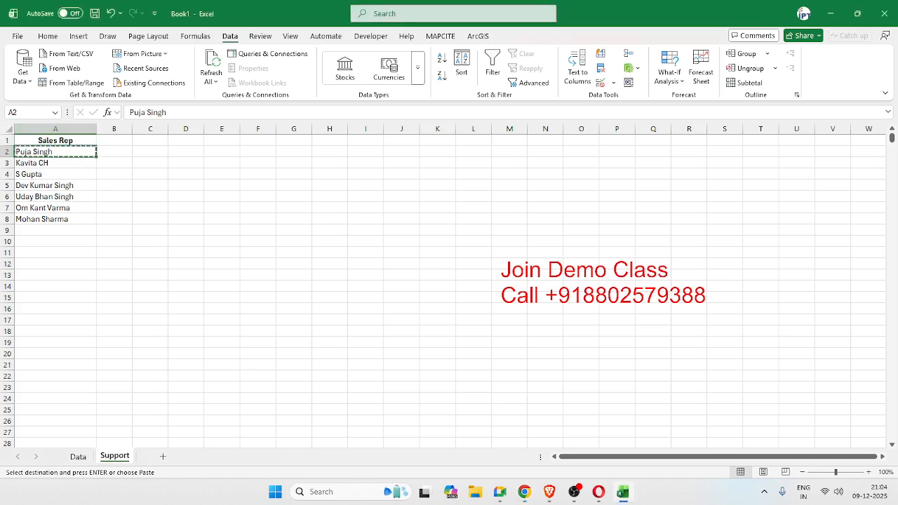
{"action": "key", "text": "alt+Tab"}
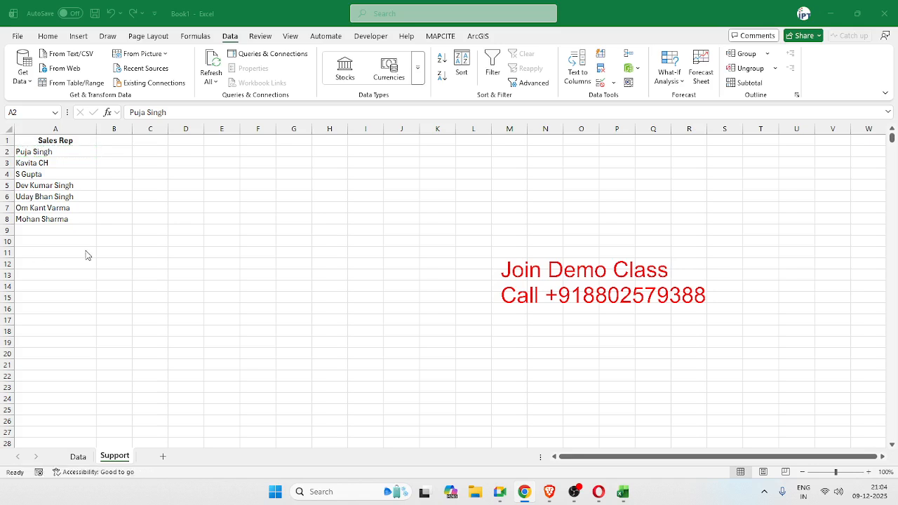
{"action": "left_click", "coordinate": [118, 157]}
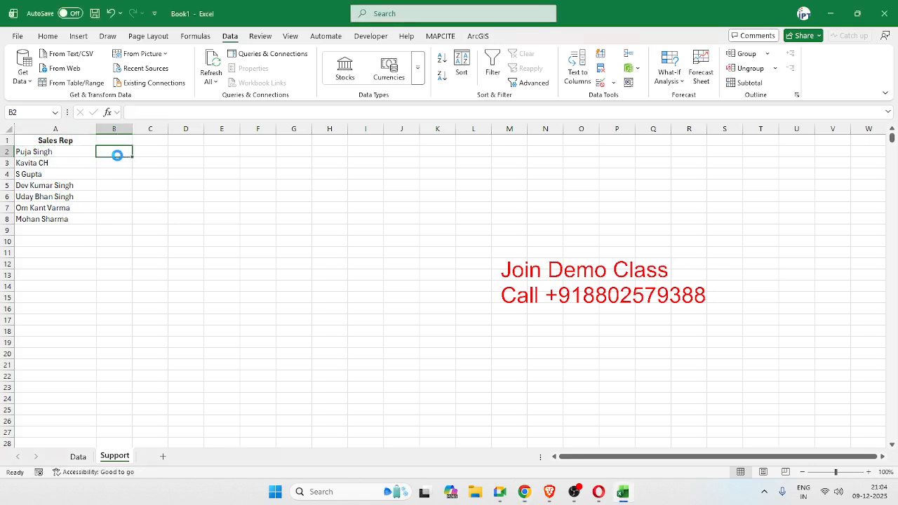
{"action": "key", "text": "ctrl+v"}
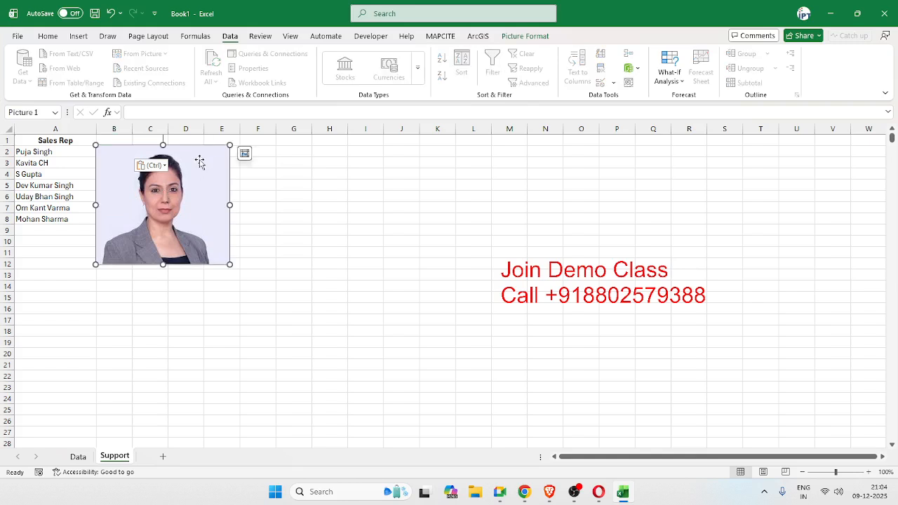
{"action": "left_click", "coordinate": [245, 153]}
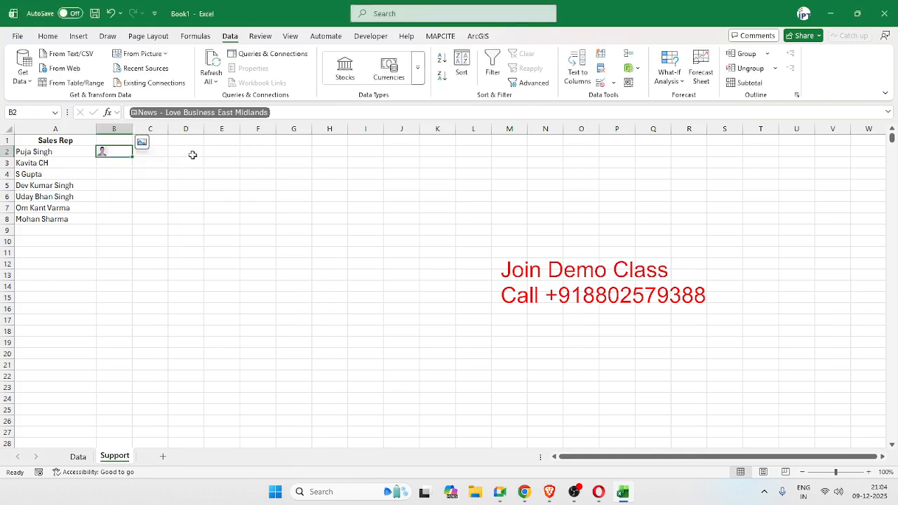
Copy the sales rep name in A3, get a matching portrait from Chrome and place it inside cell B3
{"action": "left_click", "coordinate": [107, 163]}
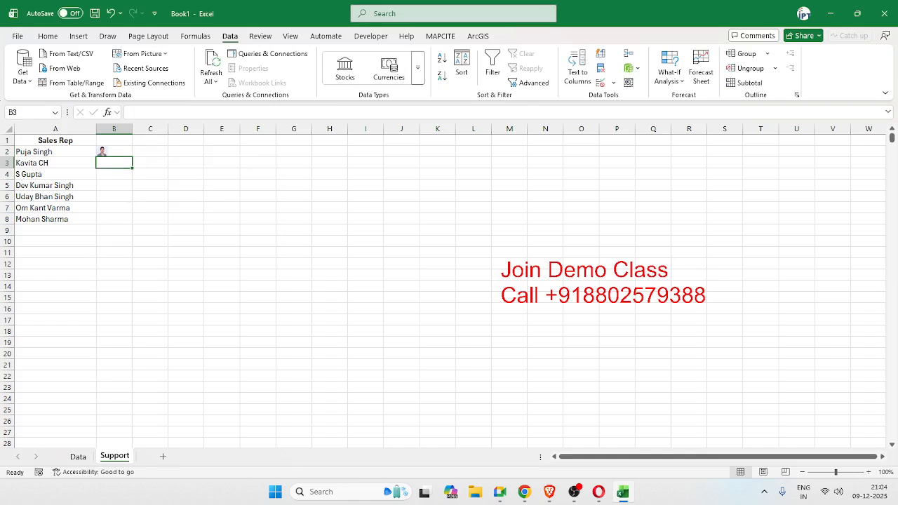
{"action": "left_click", "coordinate": [53, 163]}
{"action": "key", "text": "ctrl+c"}
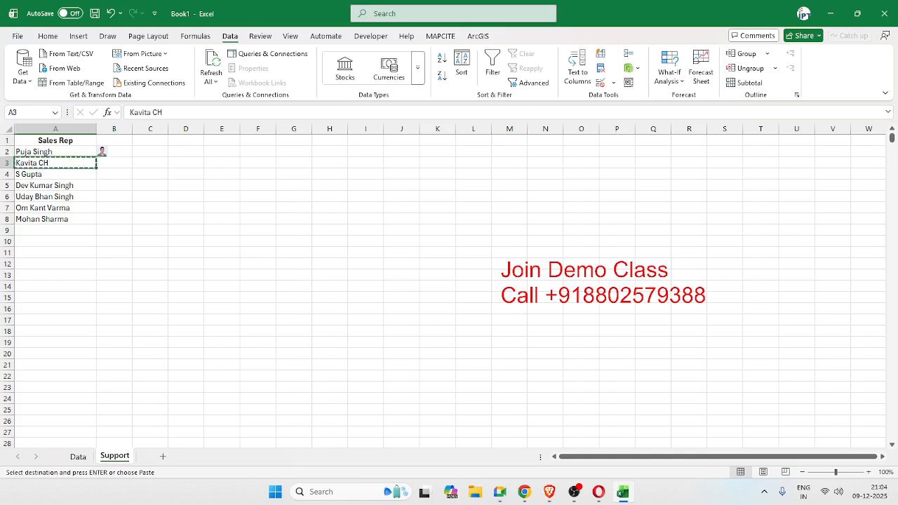
{"action": "key", "text": "alt+Tab"}
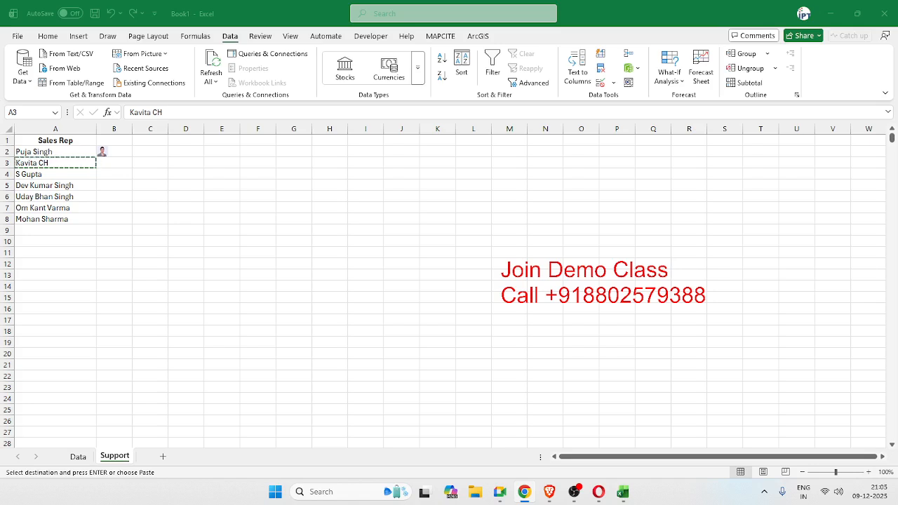
{"action": "left_click", "coordinate": [124, 154]}
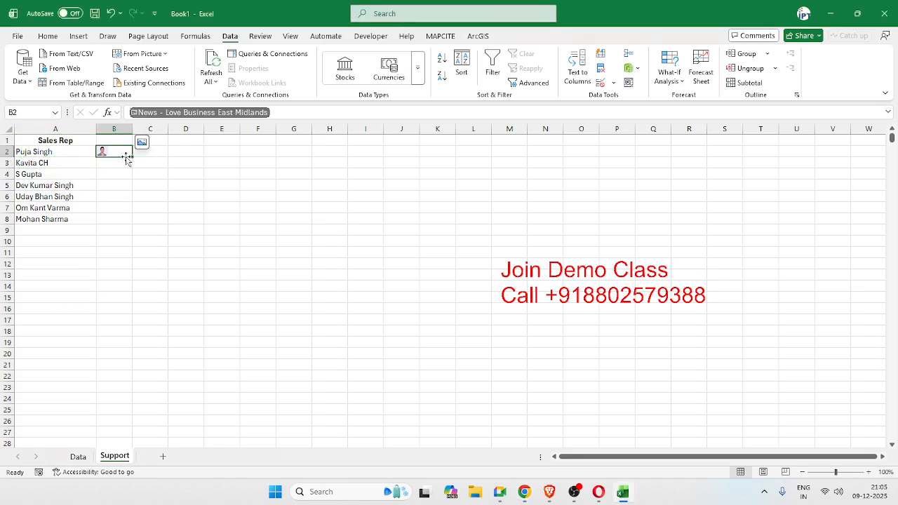
{"action": "key", "text": "ctrl+v"}
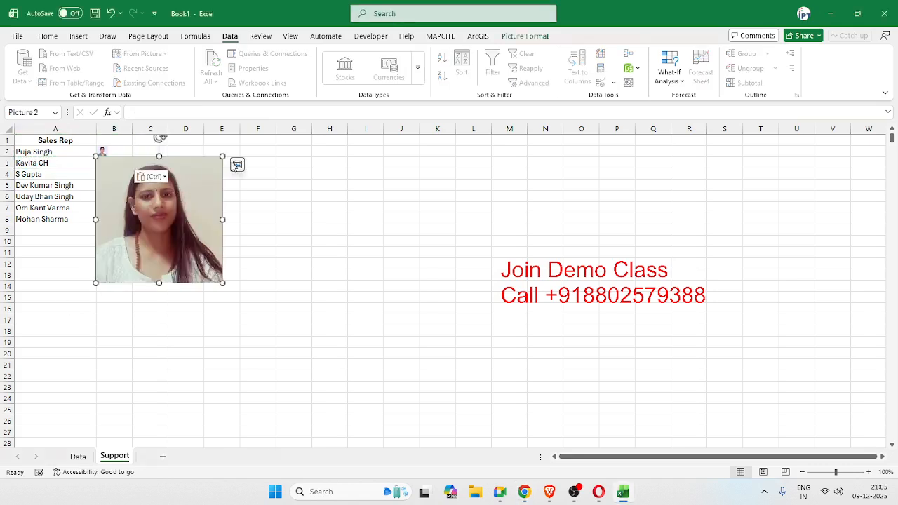
{"action": "left_click", "coordinate": [236, 165]}
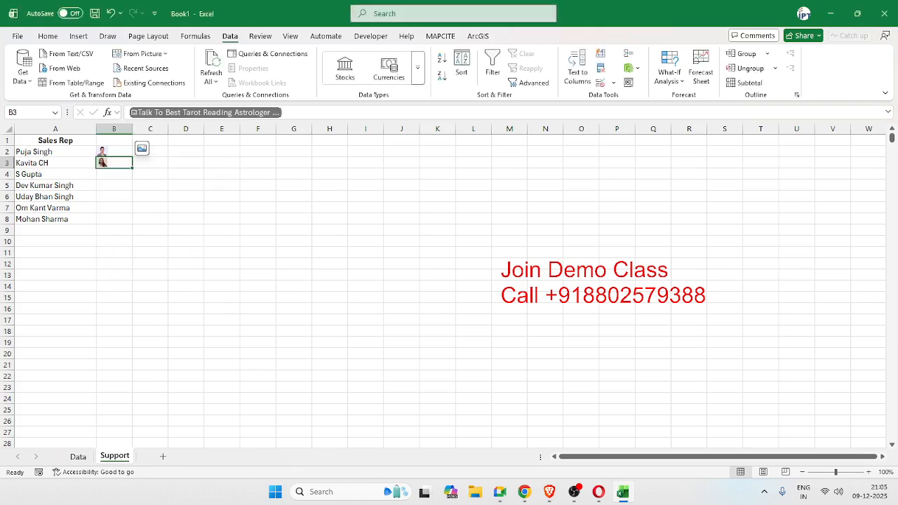
{"action": "left_click", "coordinate": [56, 187]}
{"action": "key", "text": "ctrl+c"}
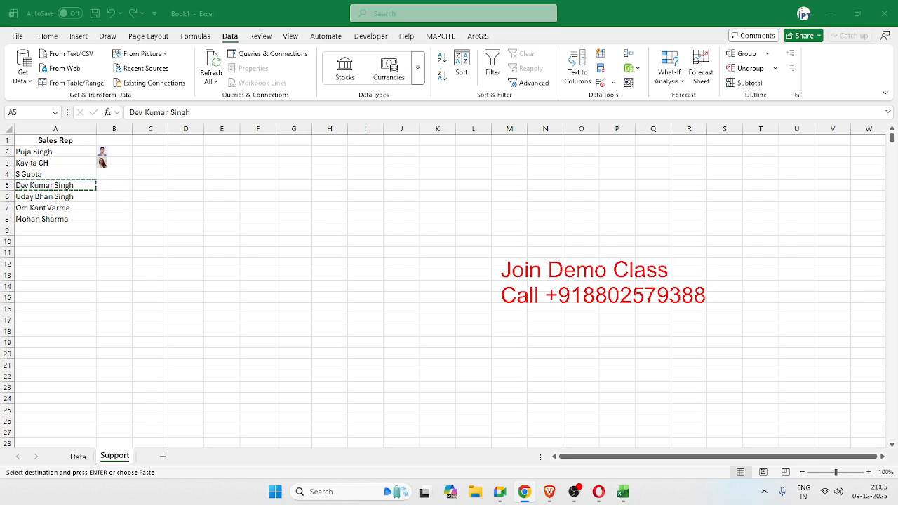
{"action": "left_click", "coordinate": [120, 180]}
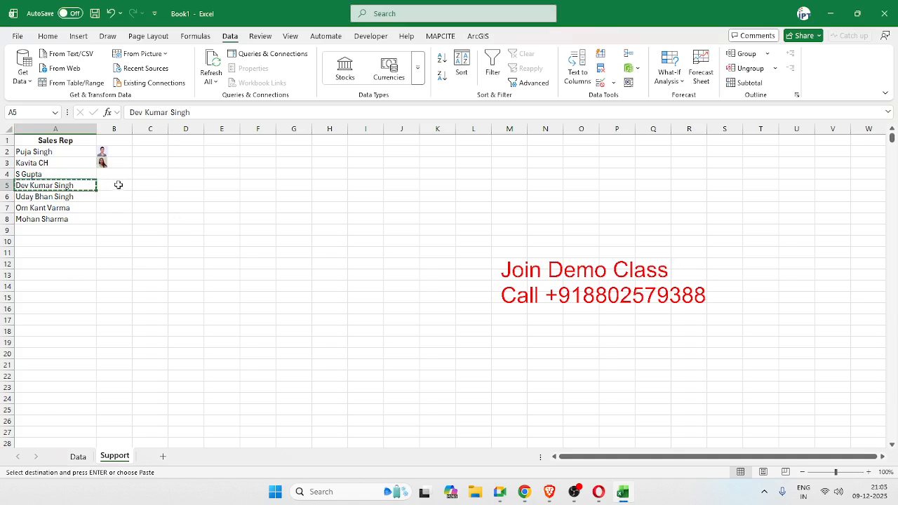
Copy the sales rep name in A4, get a matching portrait from Chrome and place it inside cell B4
{"action": "left_click", "coordinate": [78, 176]}
{"action": "key", "text": "alt+Tab"}
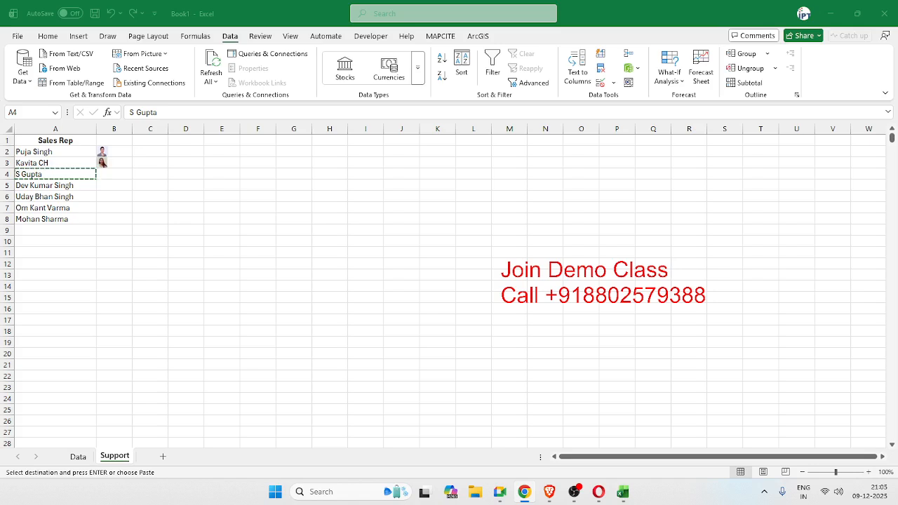
{"action": "left_click", "coordinate": [105, 175]}
{"action": "key", "text": "ctrl+v"}
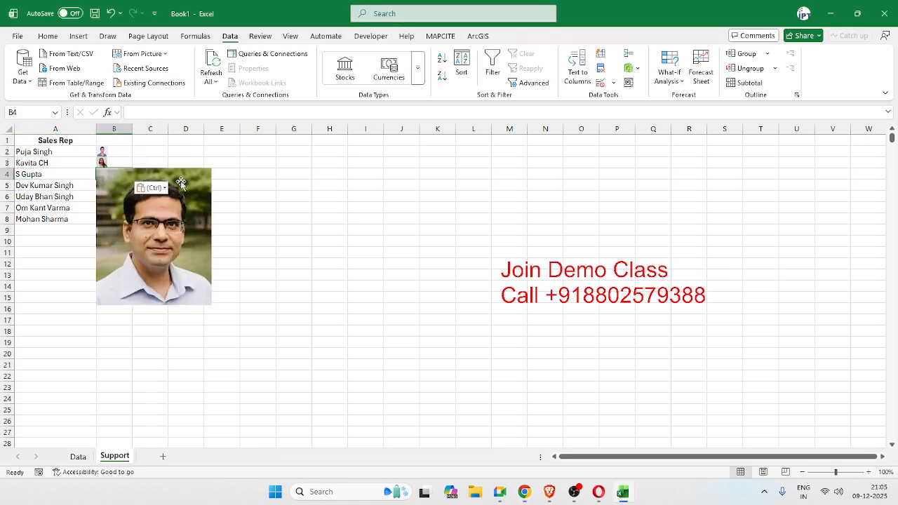
{"action": "left_click", "coordinate": [181, 182]}
{"action": "left_click", "coordinate": [226, 175]}
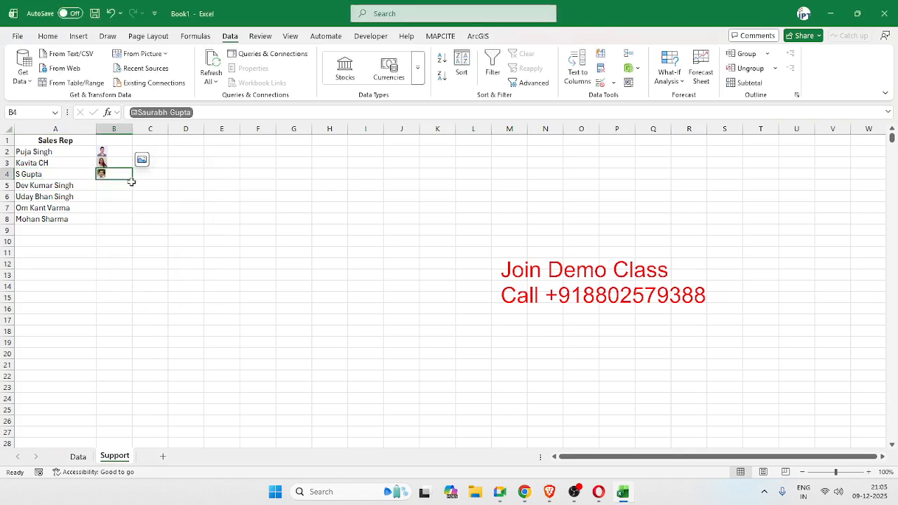
Start inserting a picture from this device, placed in cell B5 of the Support sheet
{"action": "left_click", "coordinate": [105, 188]}
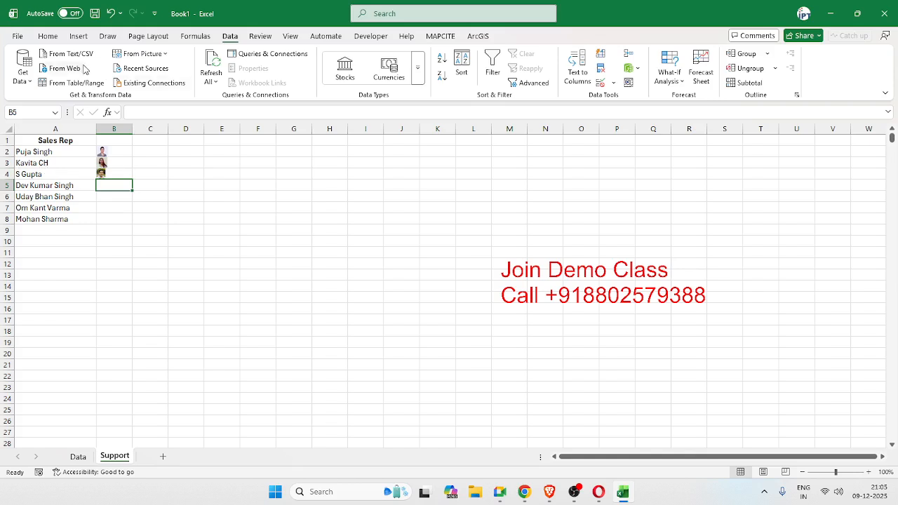
{"action": "left_click", "coordinate": [78, 36]}
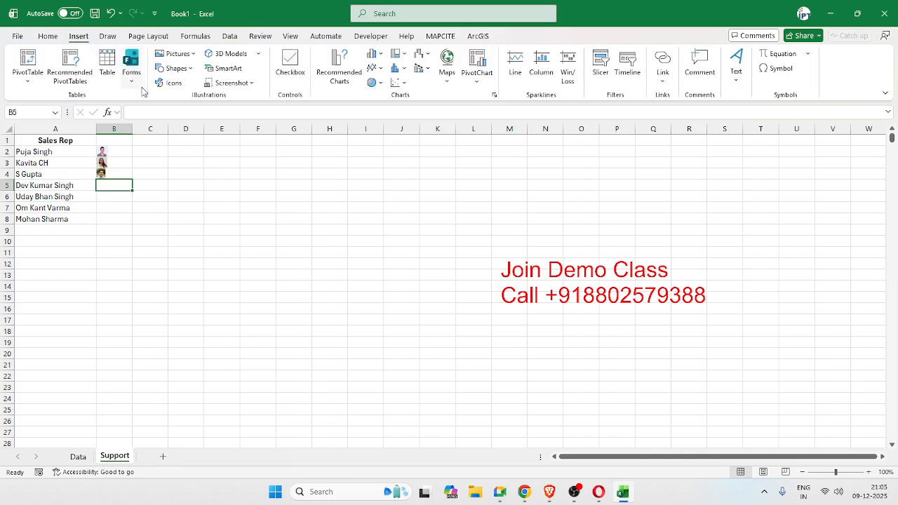
{"action": "left_click", "coordinate": [168, 69]}
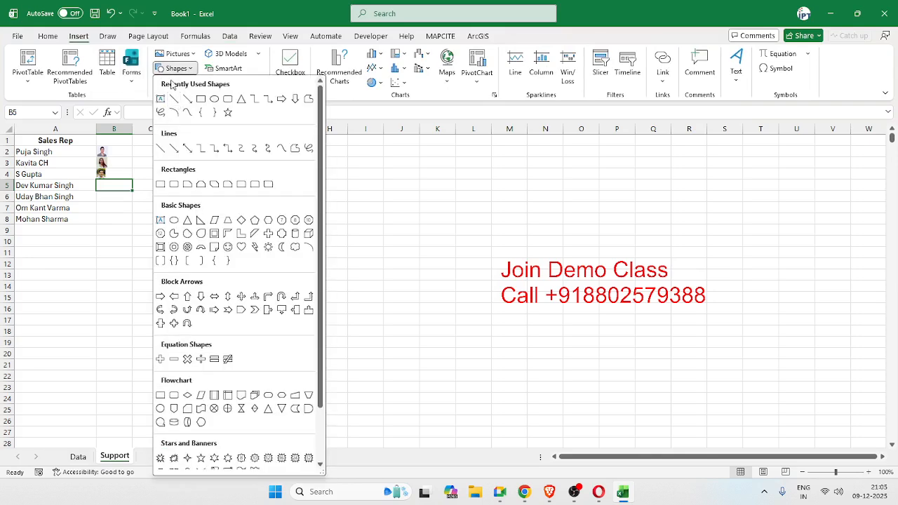
{"action": "left_click", "coordinate": [175, 68]}
{"action": "left_click", "coordinate": [177, 56]}
{"action": "mouse_move", "coordinate": [180, 75]}
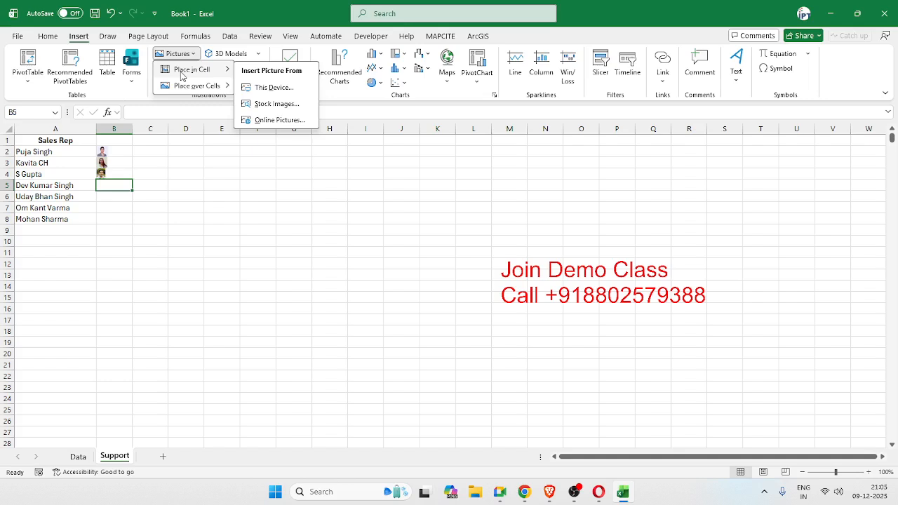
{"action": "left_click", "coordinate": [255, 89]}
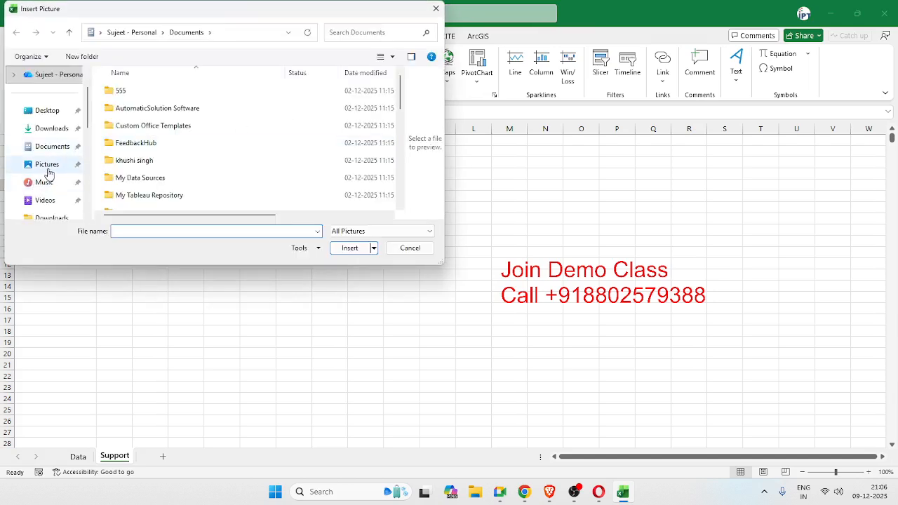
Look through the Screenshots folder in the OneDrive Pictures library for the photo of the sales rep in A5
{"action": "left_click", "coordinate": [48, 170]}
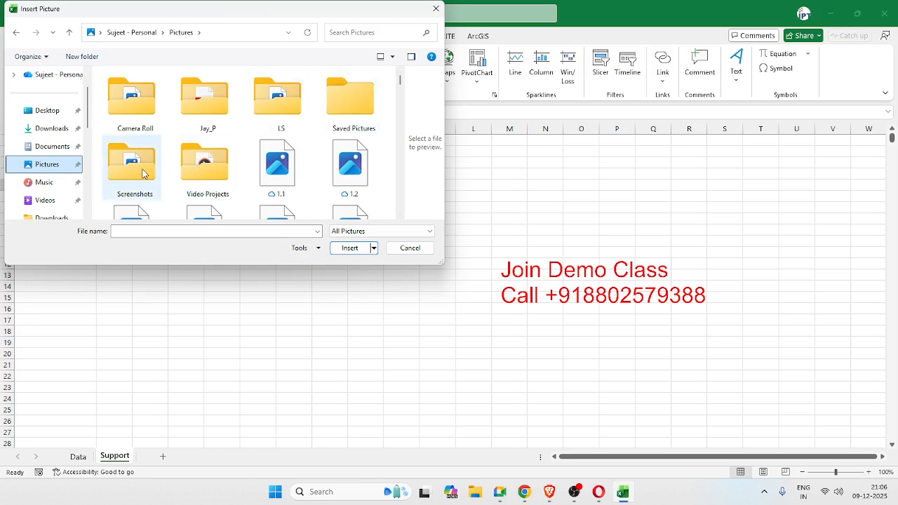
{"action": "double_click", "coordinate": [108, 169]}
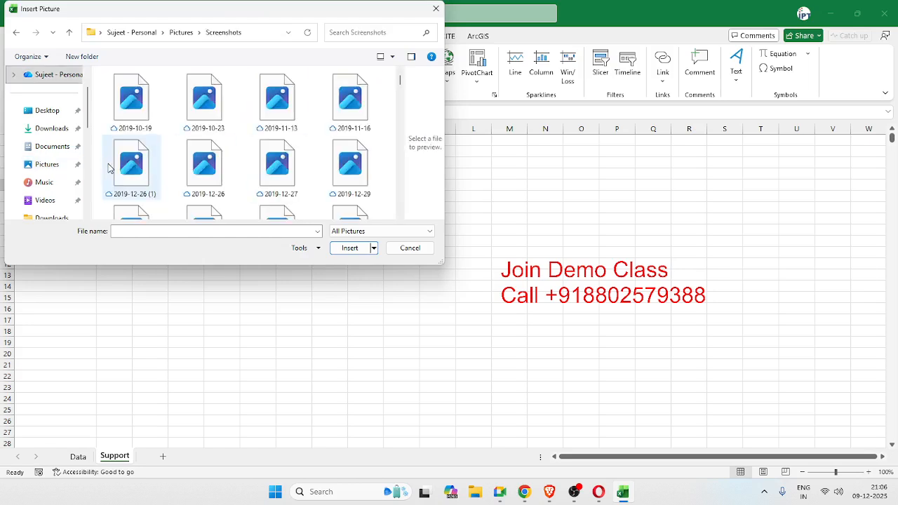
{"action": "scroll", "coordinate": [109, 168], "scroll_direction": "down", "scroll_amount": 10}
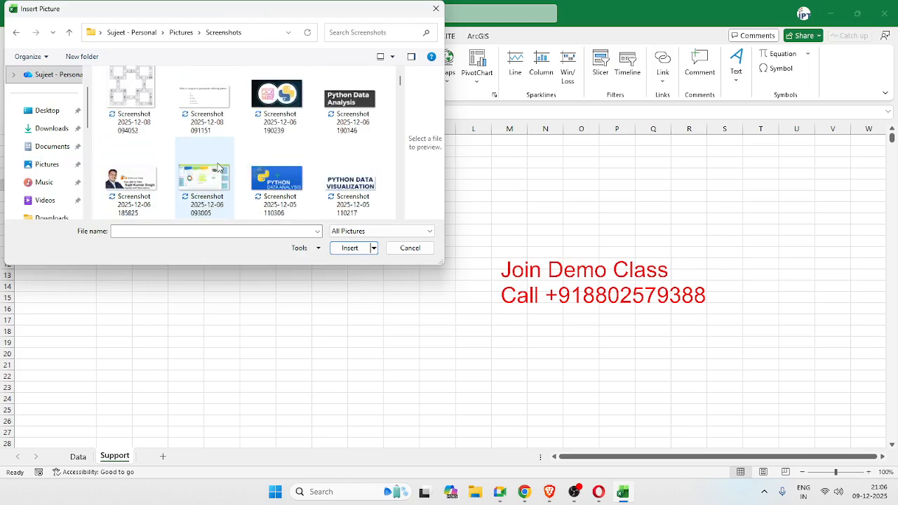
{"action": "scroll", "coordinate": [219, 167], "scroll_direction": "down", "scroll_amount": 5}
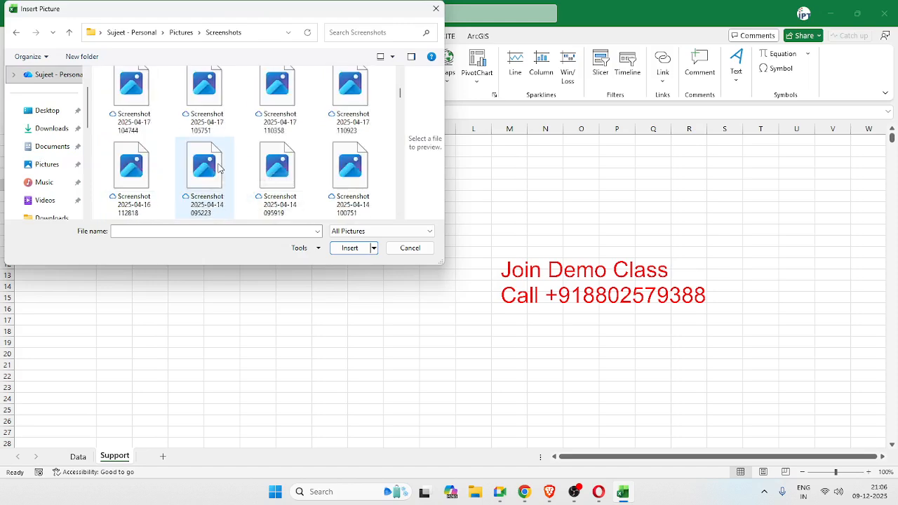
{"action": "scroll", "coordinate": [204, 167], "scroll_direction": "up", "scroll_amount": 5}
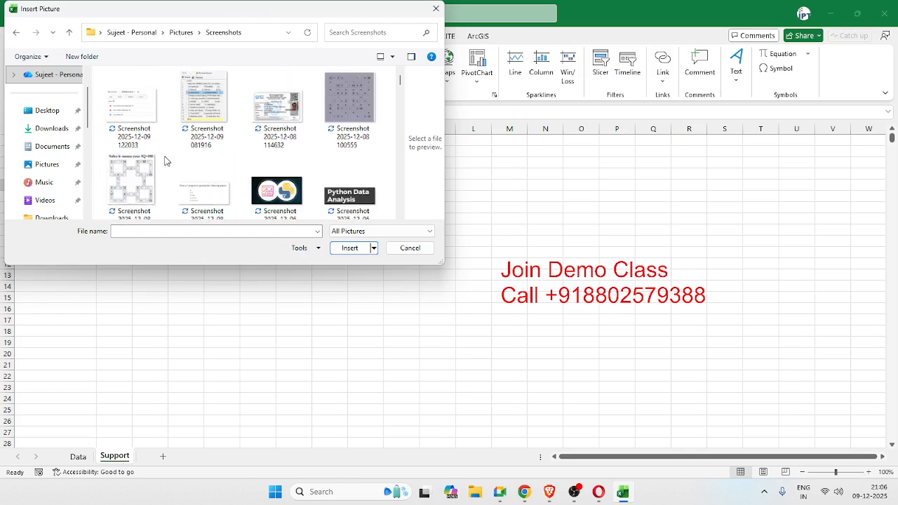
{"action": "scroll", "coordinate": [66, 183], "scroll_direction": "down", "scroll_amount": 3}
{"action": "scroll", "coordinate": [61, 187], "scroll_direction": "up", "scroll_amount": 2}
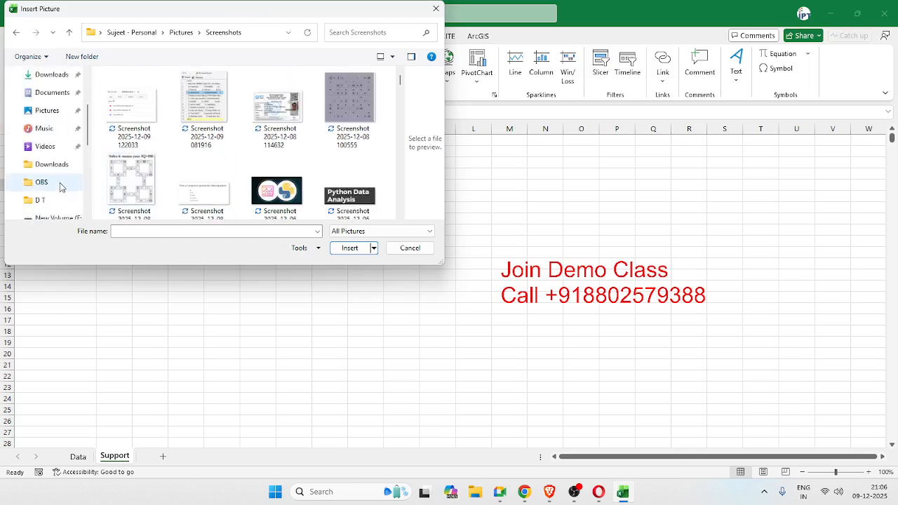
Insert the NPD picture from the DPC > Pictures > DEV folder on drive F: into cell B5
{"action": "left_click", "coordinate": [56, 167]}
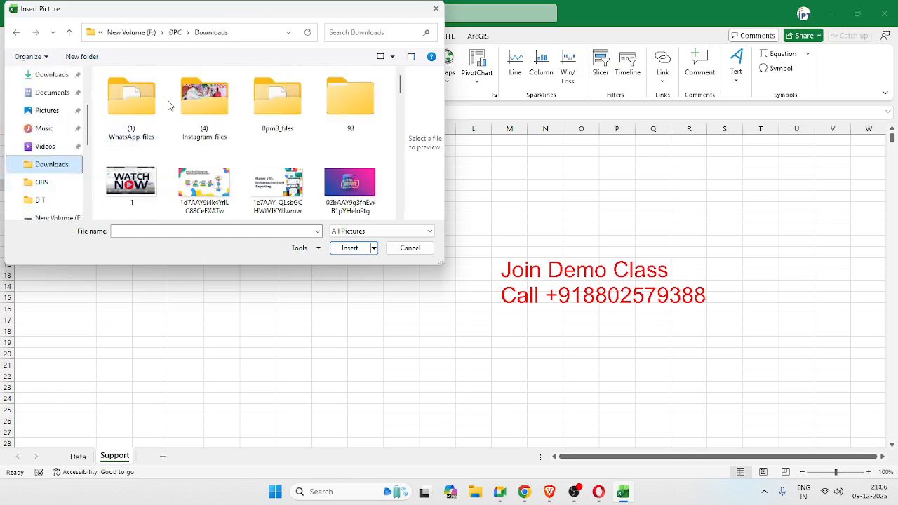
{"action": "left_click", "coordinate": [173, 34]}
{"action": "left_click", "coordinate": [125, 93]}
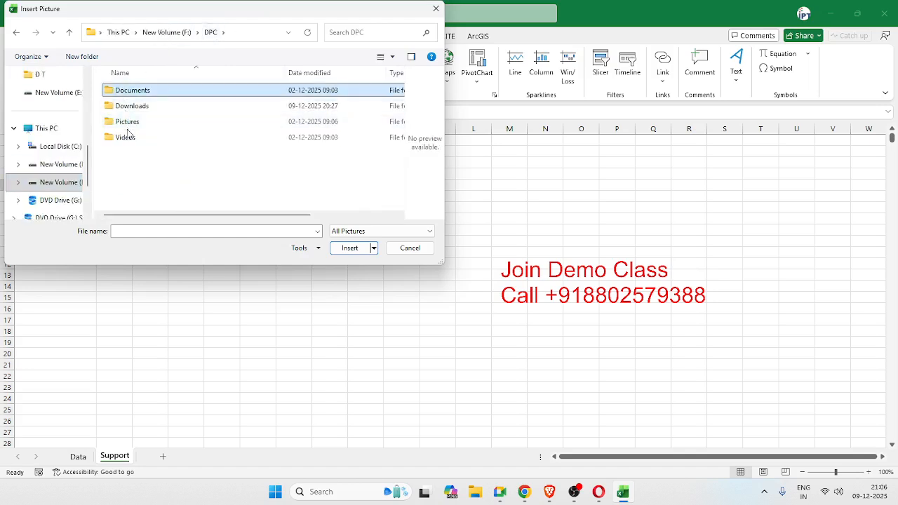
{"action": "double_click", "coordinate": [127, 124]}
{"action": "scroll", "coordinate": [227, 171], "scroll_direction": "down", "scroll_amount": 1}
{"action": "scroll", "coordinate": [228, 172], "scroll_direction": "up", "scroll_amount": 1}
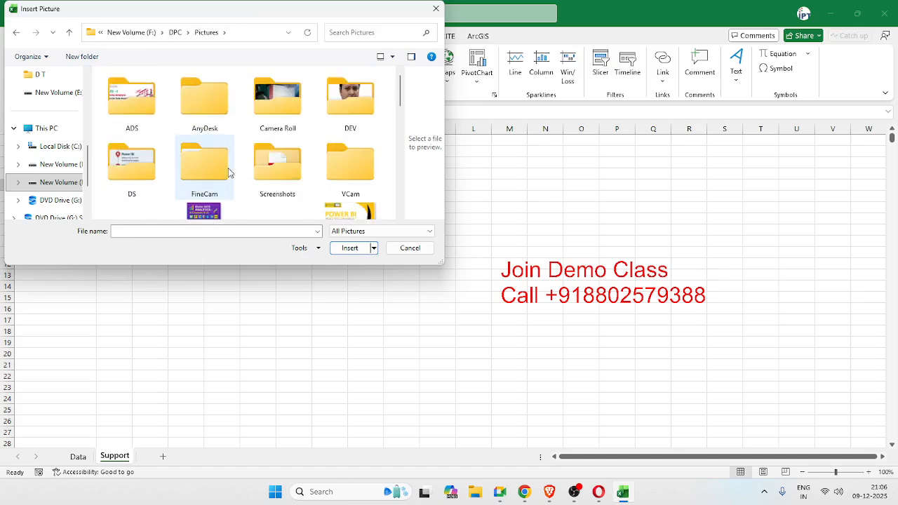
{"action": "double_click", "coordinate": [333, 127]}
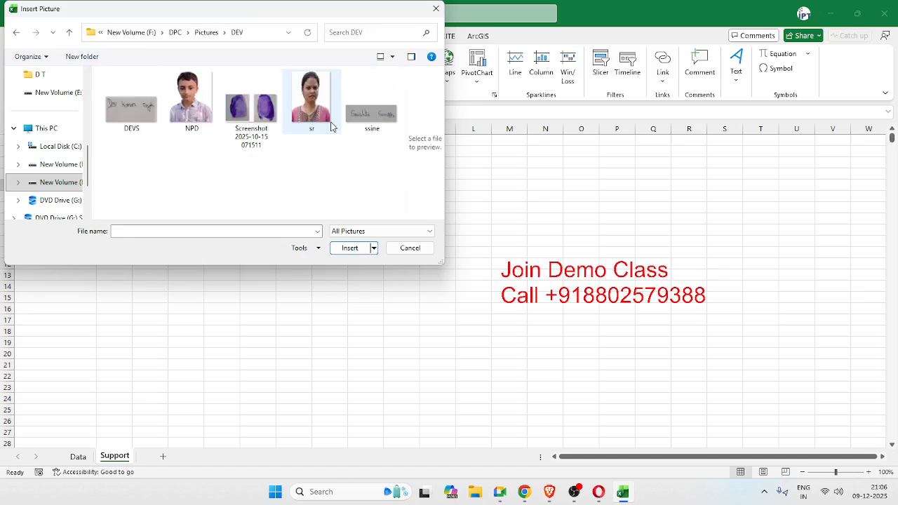
{"action": "left_click", "coordinate": [195, 112]}
{"action": "left_click", "coordinate": [357, 247]}
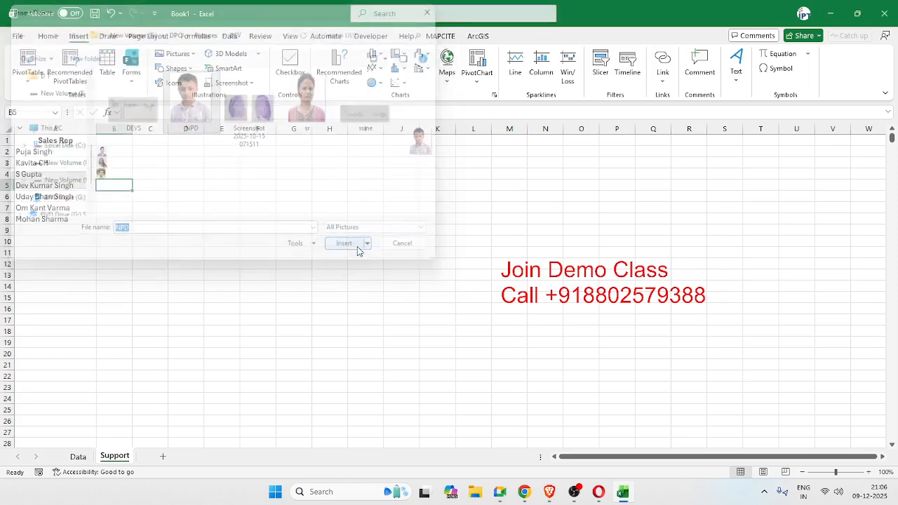
Copy the sales rep name in A6, get a matching portrait from Chrome and place it inside cell B6
{"action": "left_click", "coordinate": [123, 195]}
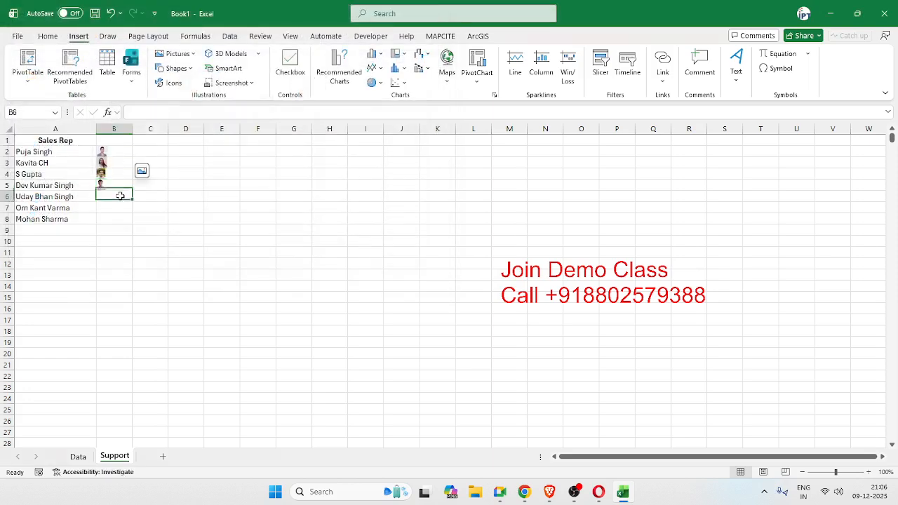
{"action": "left_click", "coordinate": [76, 196]}
{"action": "key", "text": "ctrl+c"}
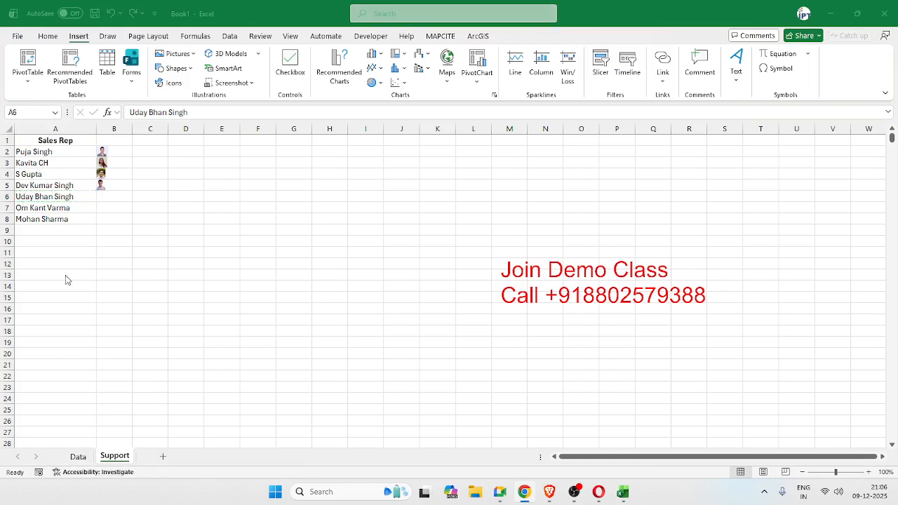
{"action": "left_click", "coordinate": [105, 204]}
{"action": "key", "text": "ctrl+v"}
{"action": "left_click", "coordinate": [159, 225]}
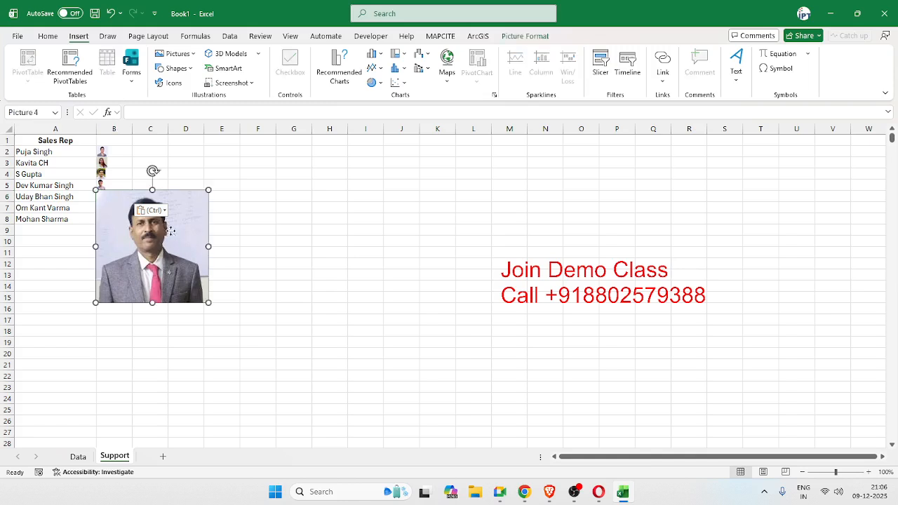
{"action": "left_click", "coordinate": [223, 205]}
{"action": "left_click", "coordinate": [174, 207]}
{"action": "left_click", "coordinate": [220, 200]}
Copy the sales rep name in A7, get a matching portrait from Chrome and place it inside cell B7
{"action": "left_click", "coordinate": [112, 208]}
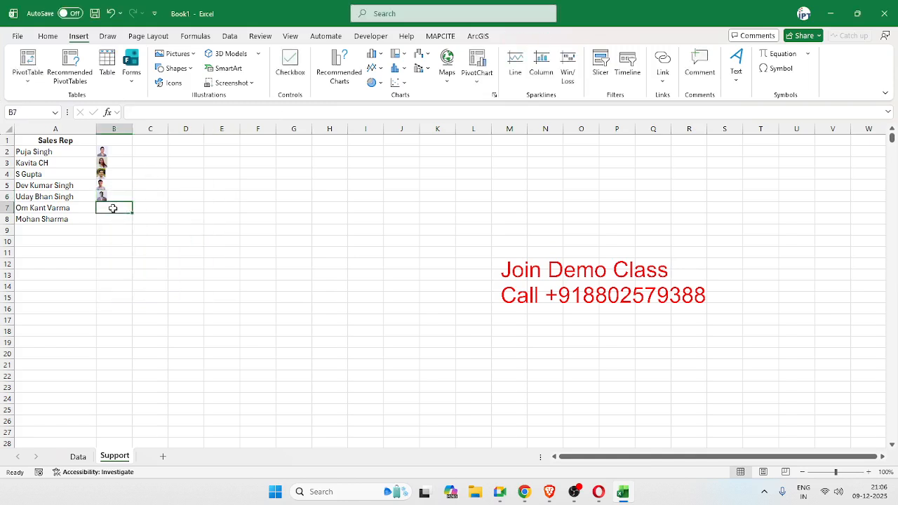
{"action": "left_click", "coordinate": [18, 210]}
{"action": "key", "text": "ctrl+c"}
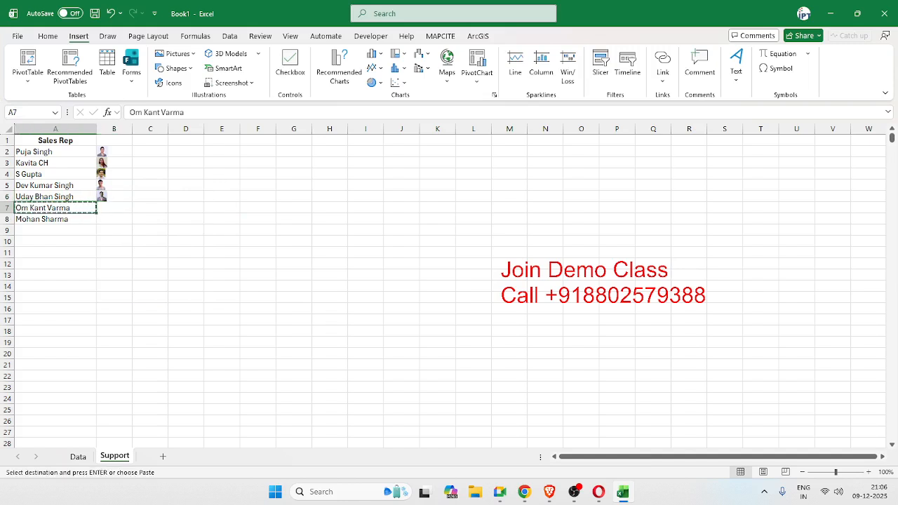
{"action": "key", "text": "alt+Tab"}
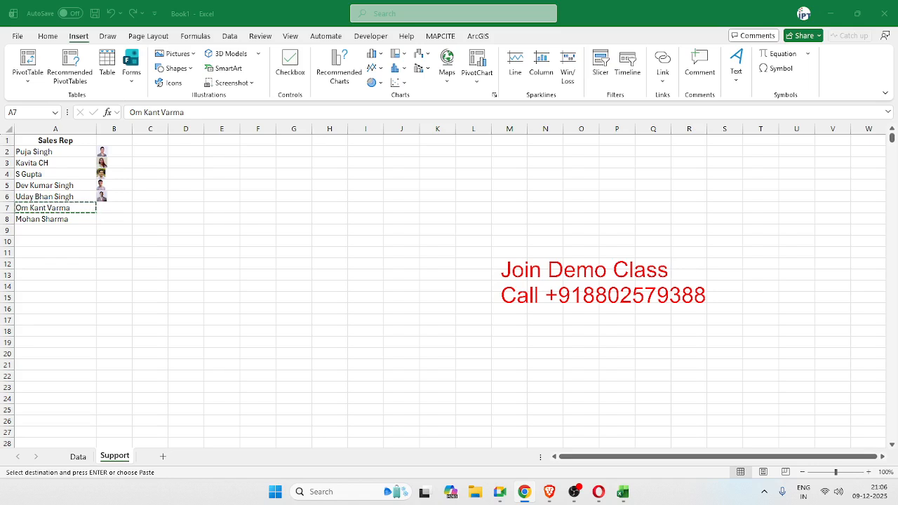
{"action": "left_click", "coordinate": [114, 206]}
{"action": "key", "text": "ctrl+v"}
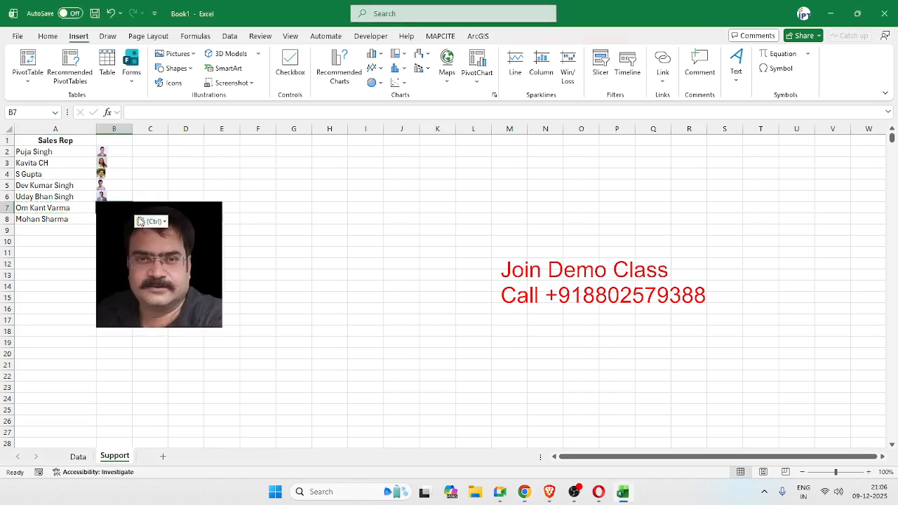
{"action": "left_click", "coordinate": [236, 210]}
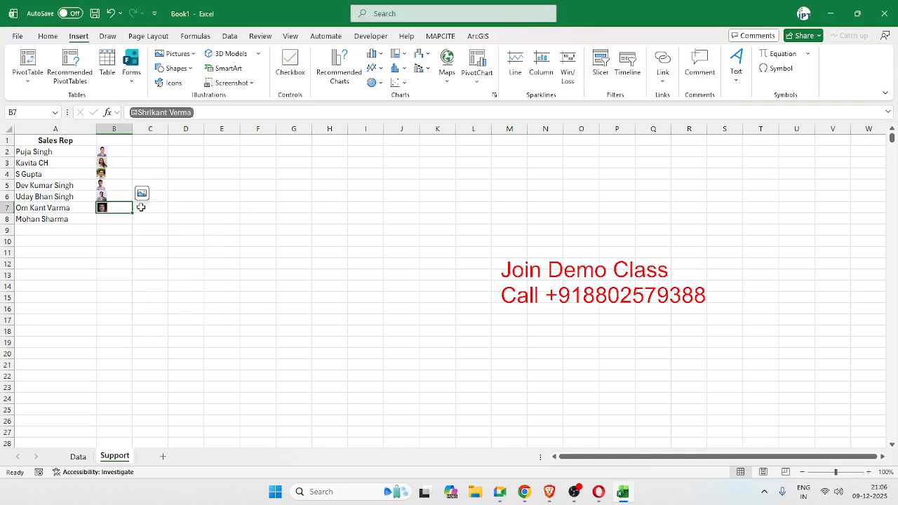
Copy the sales rep name in A8, get a matching portrait from Chrome and place it inside cell B8
{"action": "left_click", "coordinate": [68, 218]}
{"action": "key", "text": "ctrl+c"}
{"action": "key", "text": "alt+Tab"}
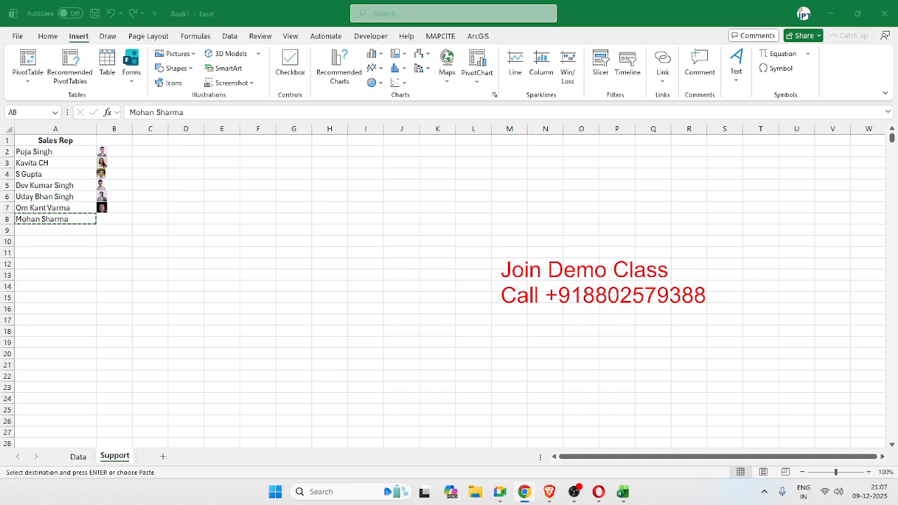
{"action": "key", "text": "Escape"}
{"action": "left_click", "coordinate": [106, 222]}
{"action": "key", "text": "ctrl+v"}
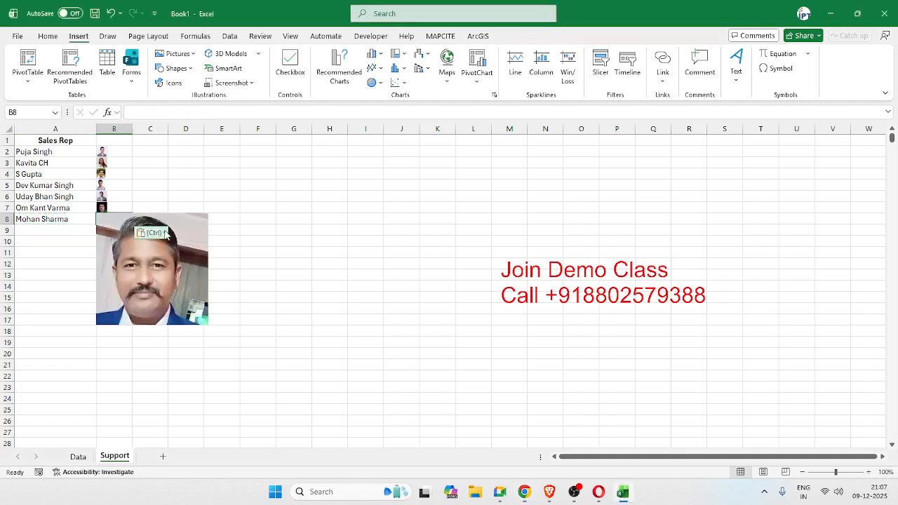
{"action": "left_click", "coordinate": [175, 229]}
{"action": "left_click", "coordinate": [226, 223]}
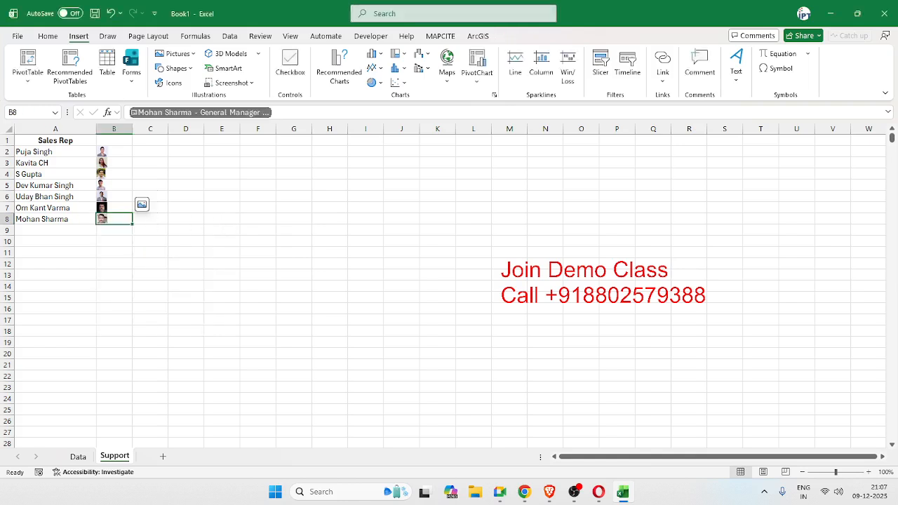
Add a new worksheet after Support and name it Report
{"action": "key", "text": "alt+Tab"}
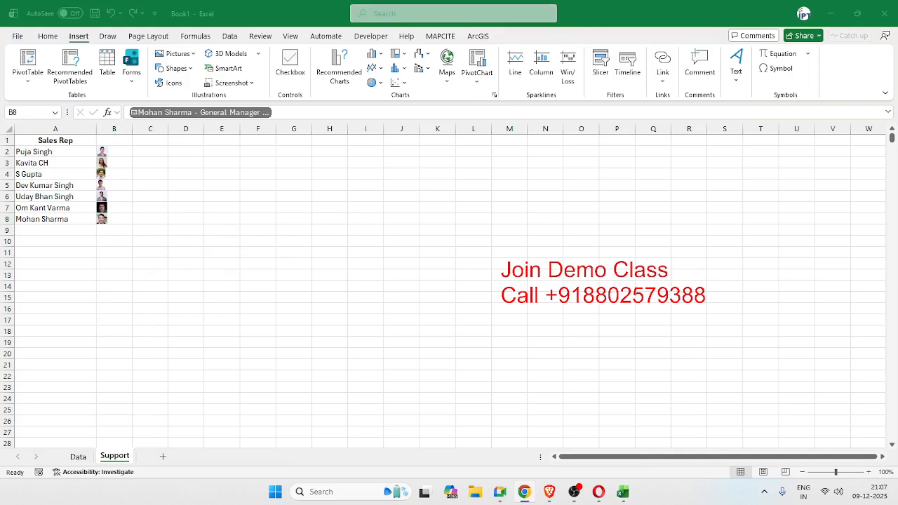
{"action": "left_click", "coordinate": [165, 460]}
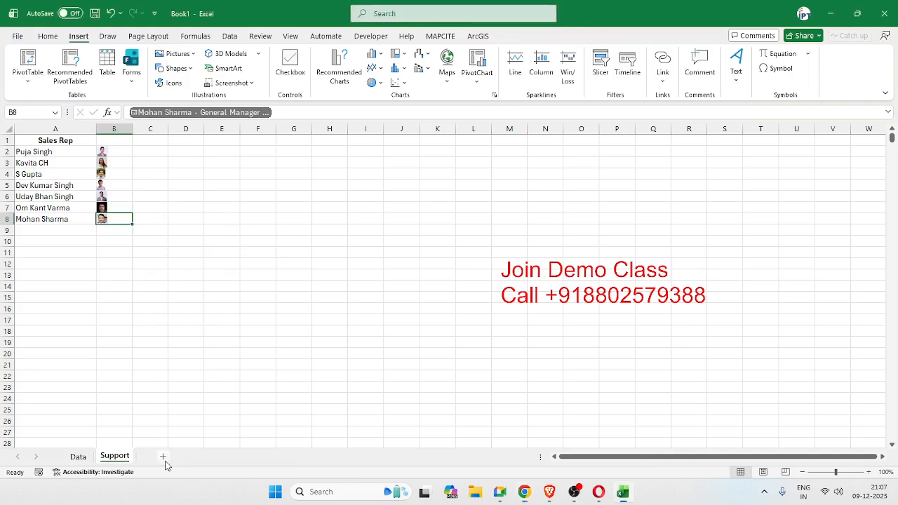
{"action": "left_click", "coordinate": [165, 459]}
{"action": "double_click", "coordinate": [155, 457]}
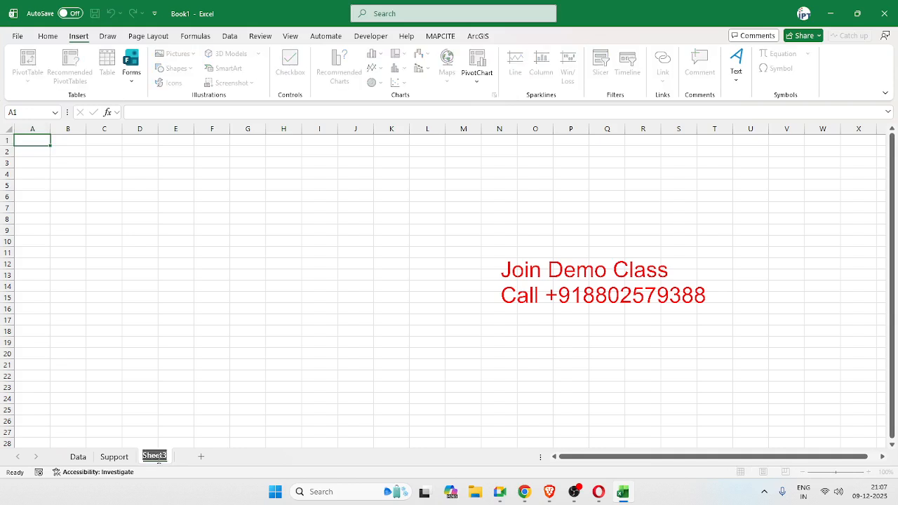
{"action": "type", "text": "Report"}
{"action": "key", "text": "Return"}
Merge and center cells A1:G2 on the Report sheet and enter the title "Sales Report -2025"
{"action": "scroll", "coordinate": [164, 401], "scroll_direction": "up", "scroll_amount": 7}
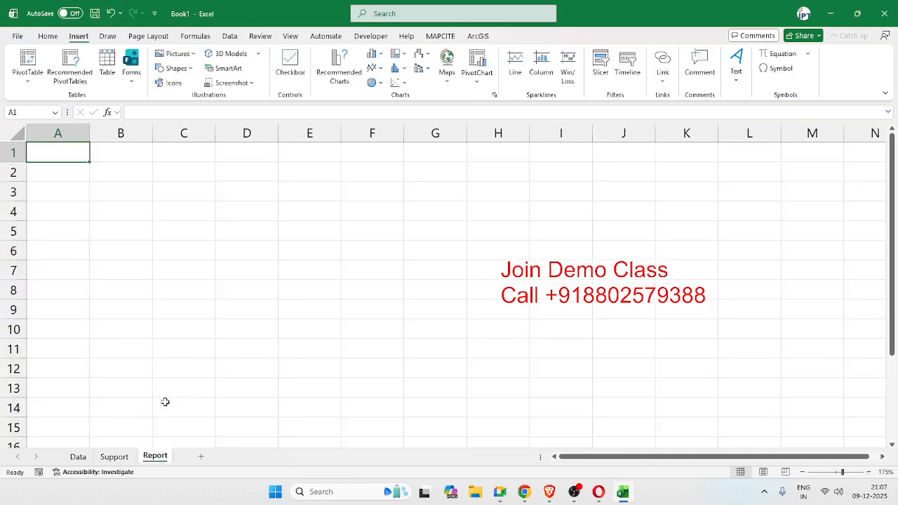
{"action": "left_click_drag", "start_coordinate": [66, 160], "coordinate": [522, 172]}
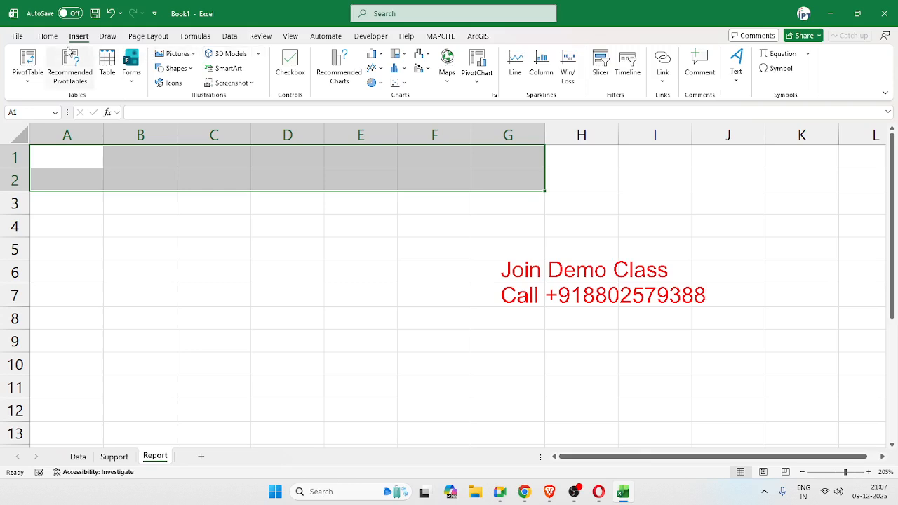
{"action": "left_click", "coordinate": [47, 36]}
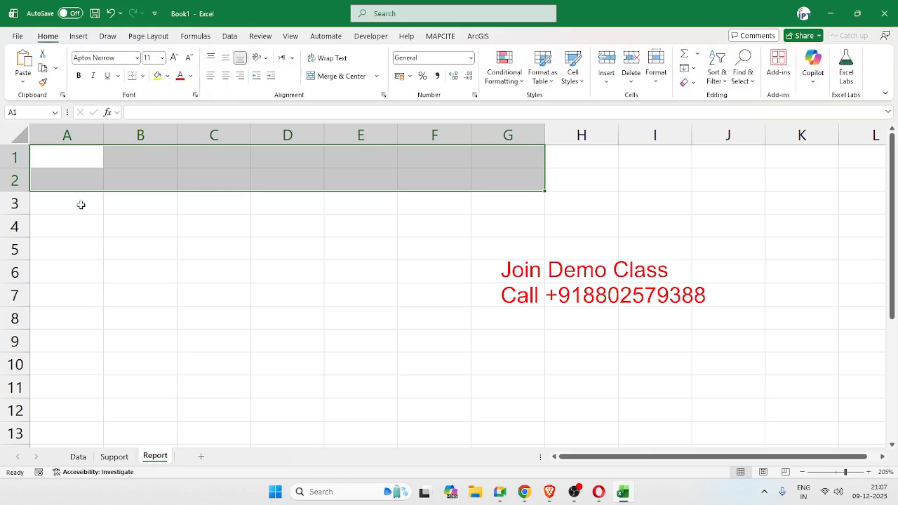
{"action": "left_click", "coordinate": [315, 81]}
{"action": "type", "text": "Sales"}
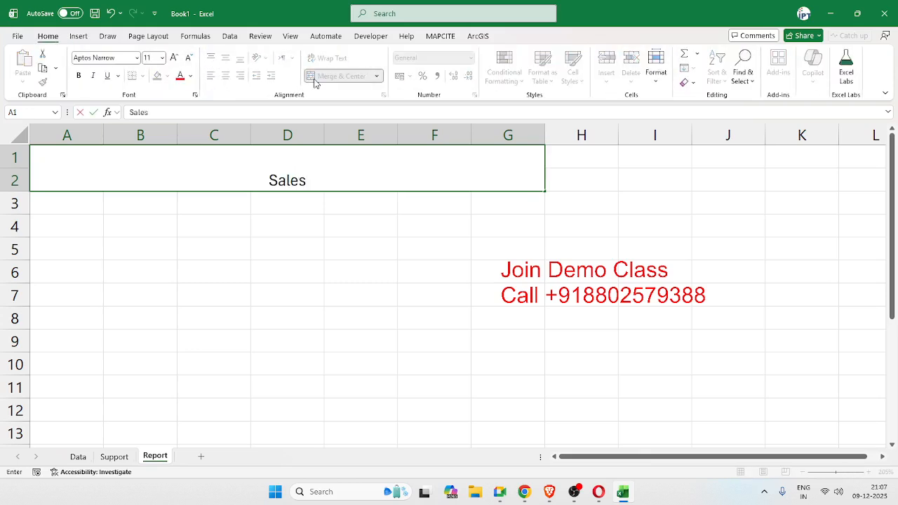
{"action": "type", "text": " Re"}
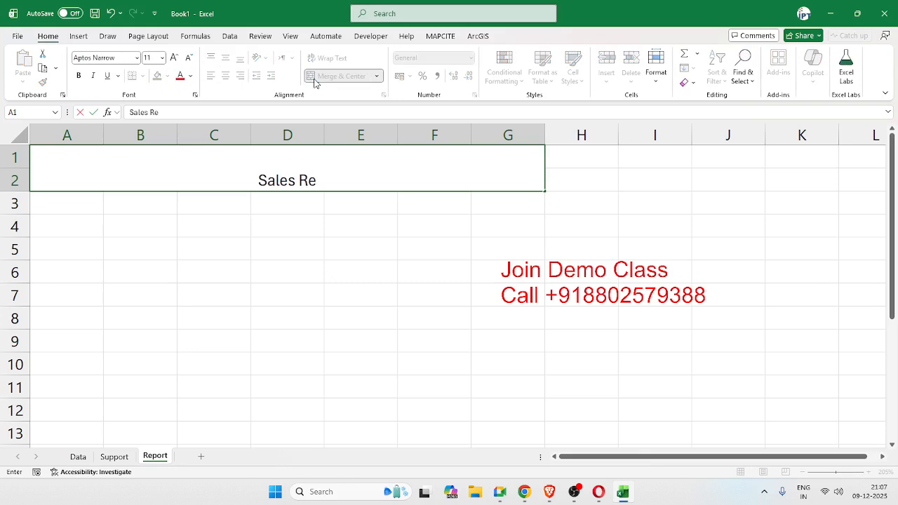
{"action": "type", "text": "port -202"}
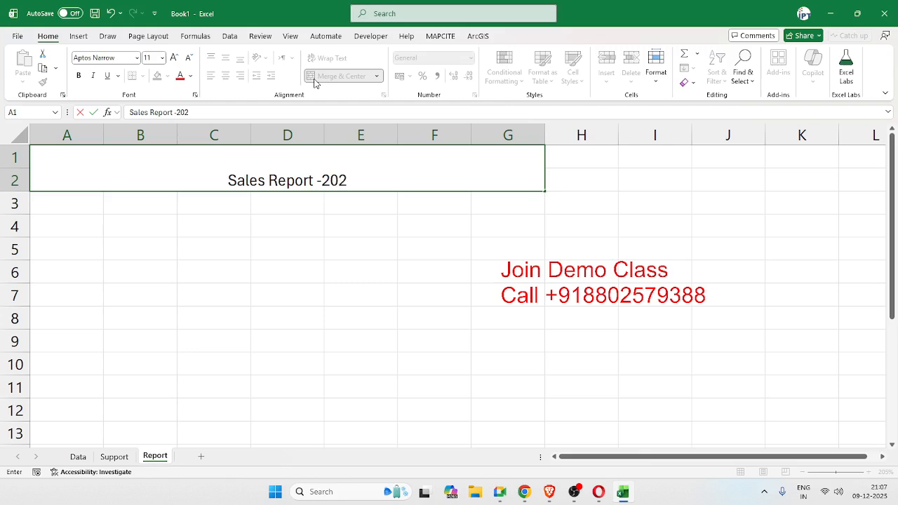
{"action": "type", "text": "5"}
{"action": "key", "text": "Return"}
{"action": "key", "text": "Up"}
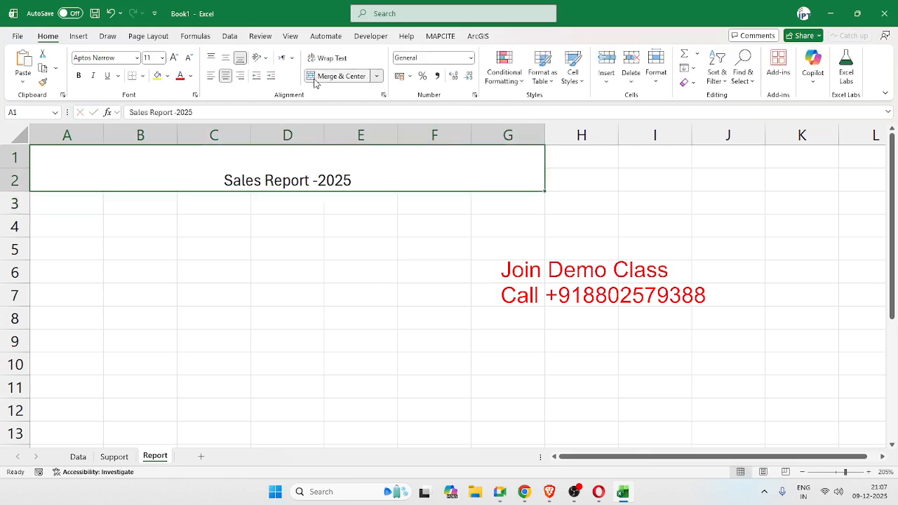
Increase the report title's font size to 20 and align it left
{"action": "left_click", "coordinate": [175, 57]}
{"action": "left_click", "coordinate": [175, 56]}
{"action": "left_click", "coordinate": [174, 56]}
{"action": "left_click", "coordinate": [175, 57]}
{"action": "left_click", "coordinate": [175, 57]}
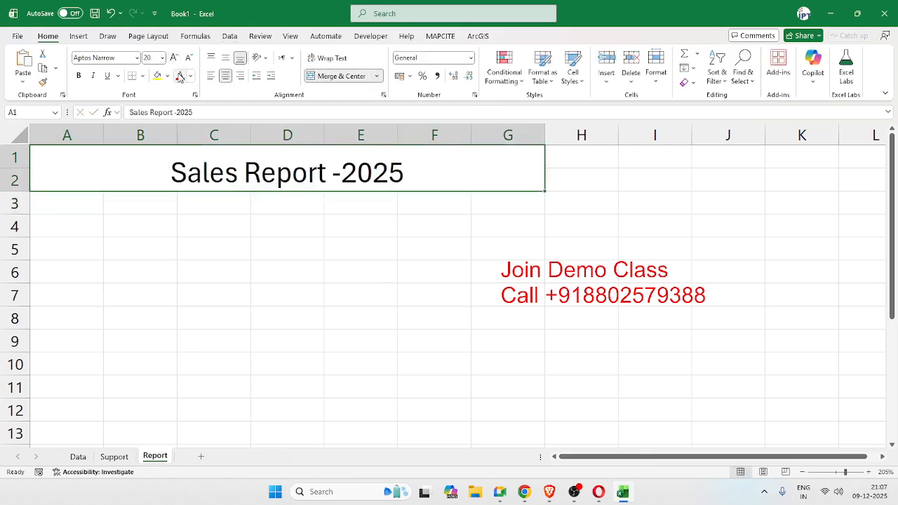
{"action": "left_click", "coordinate": [210, 75]}
Enter the header "Sr" in A5 and copy the "Sales Rep" header from the Data sheet into B5
{"action": "left_click", "coordinate": [88, 225]}
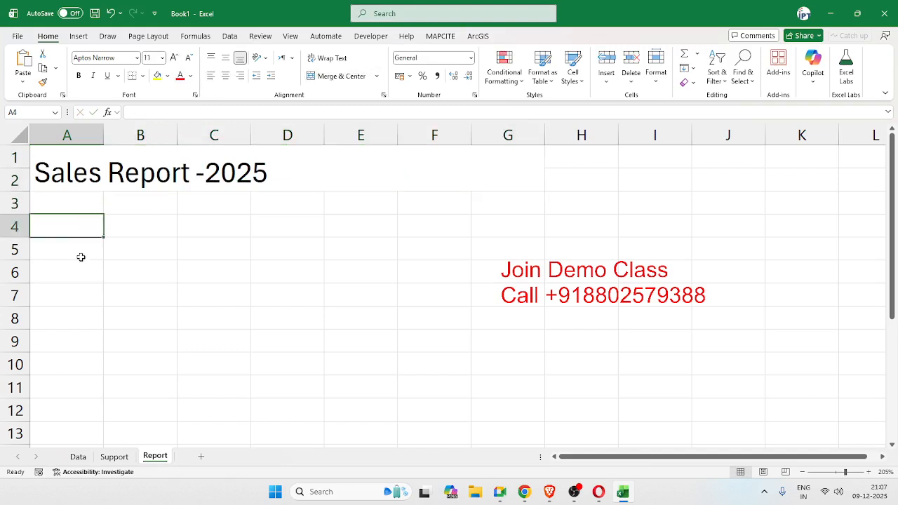
{"action": "left_click", "coordinate": [74, 247]}
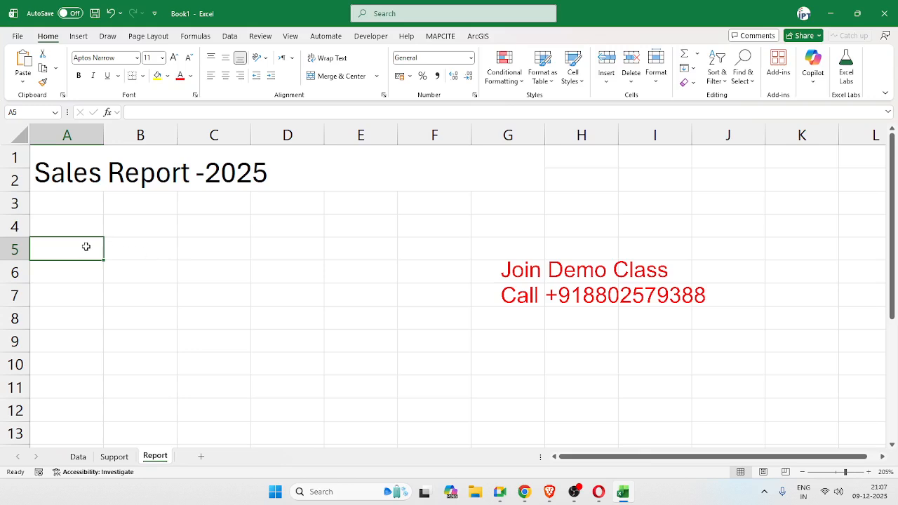
{"action": "type", "text": "Sr"}
{"action": "key", "text": "Tab"}
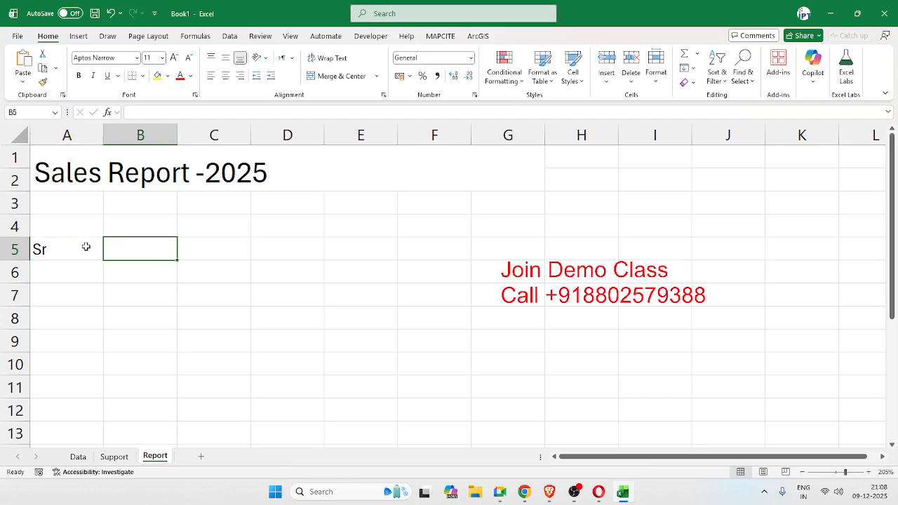
{"action": "left_click", "coordinate": [77, 456]}
{"action": "left_click", "coordinate": [78, 131]}
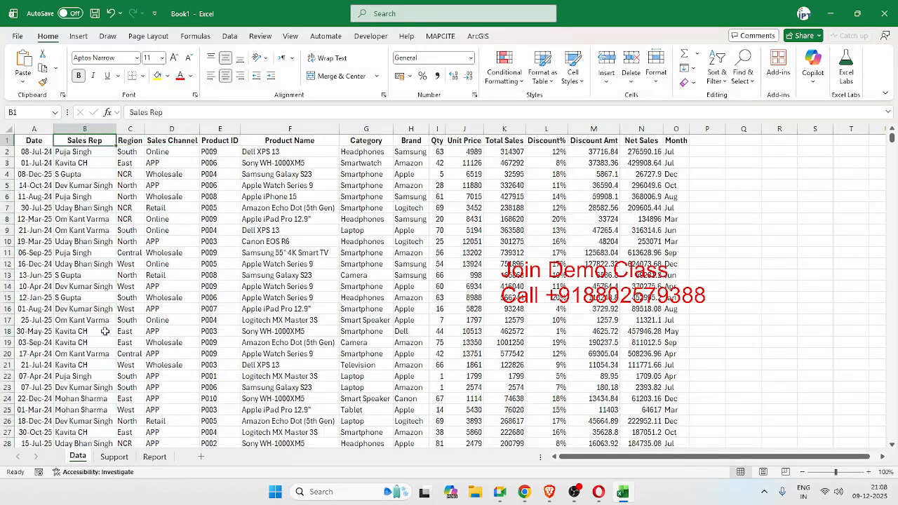
{"action": "key", "text": "ctrl+c"}
{"action": "left_click", "coordinate": [114, 456]}
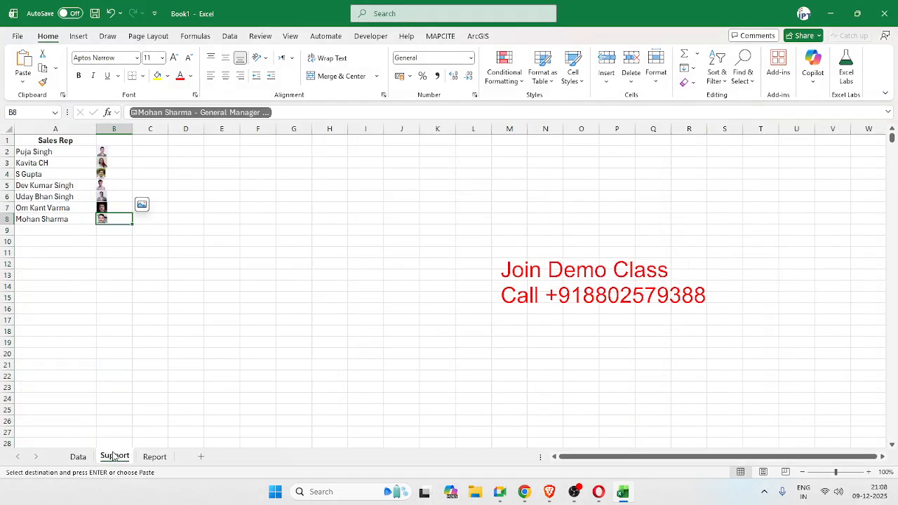
{"action": "left_click", "coordinate": [153, 456]}
{"action": "key", "text": "ctrl+v"}
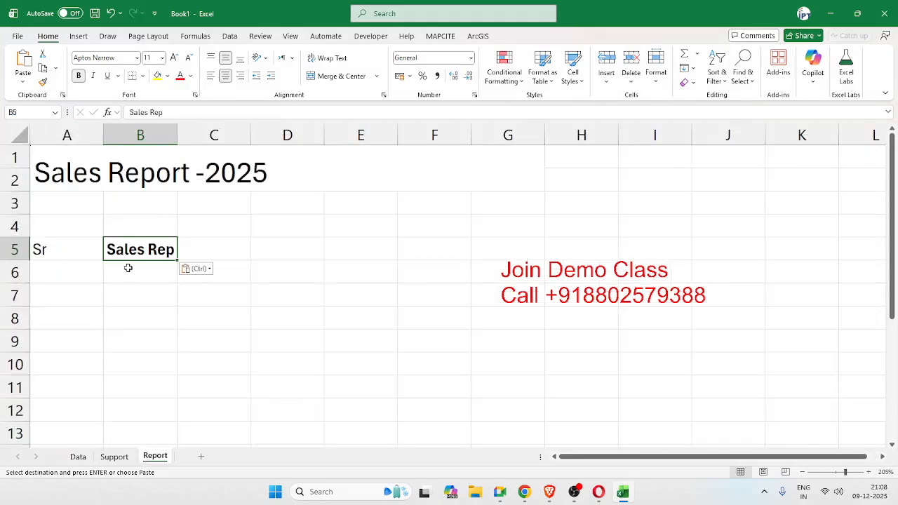
{"action": "left_click", "coordinate": [190, 255]}
{"action": "left_click", "coordinate": [157, 255]}
{"action": "left_click", "coordinate": [99, 264]}
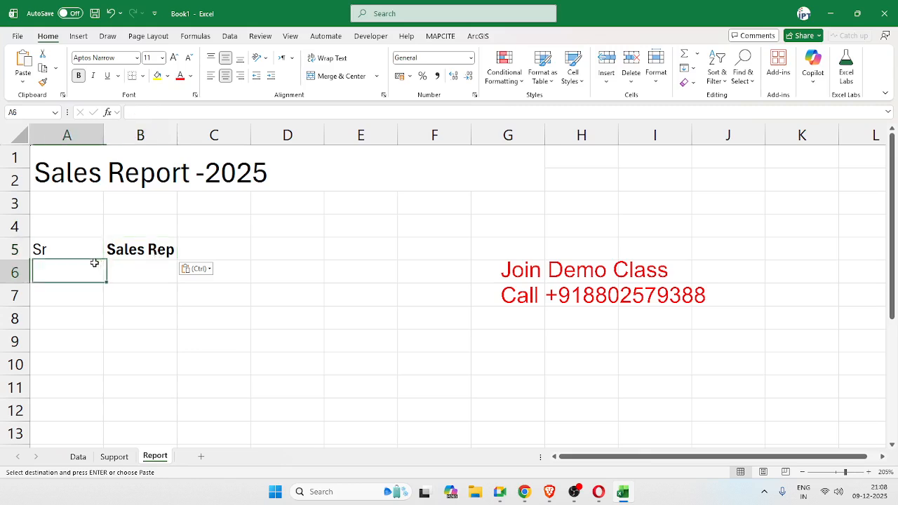
{"action": "left_click", "coordinate": [129, 244]}
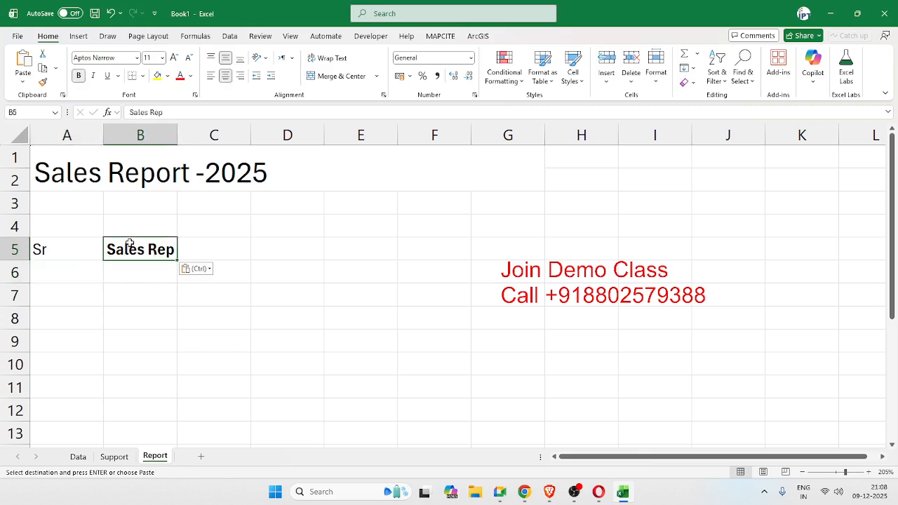
{"action": "left_click", "coordinate": [81, 264]}
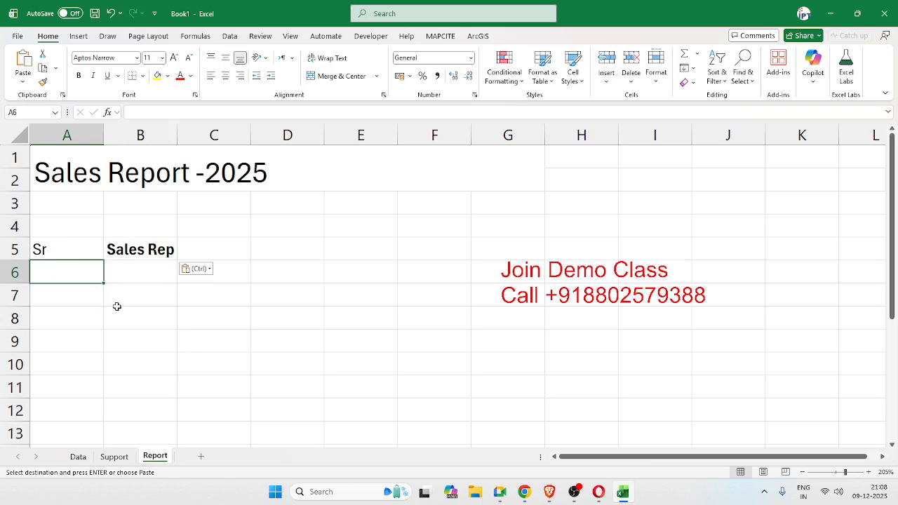
{"action": "type", "text": "="}
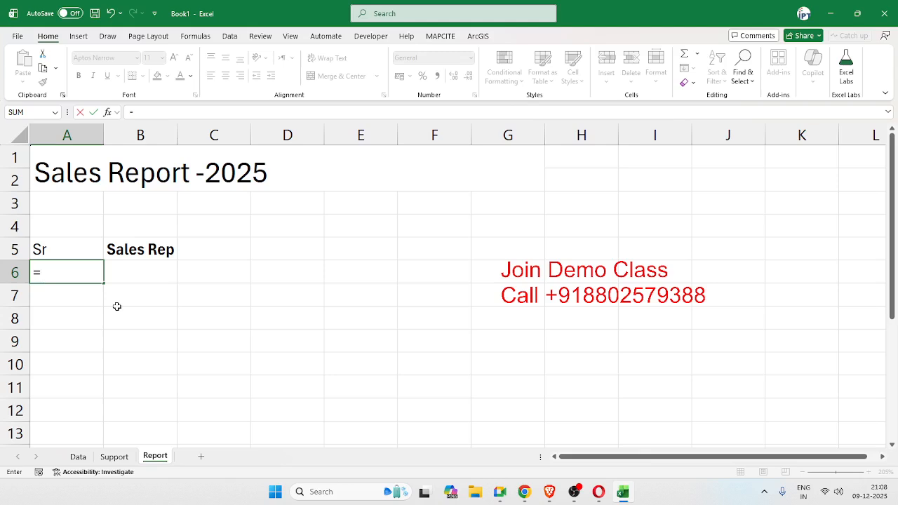
{"action": "key", "text": "Escape"}
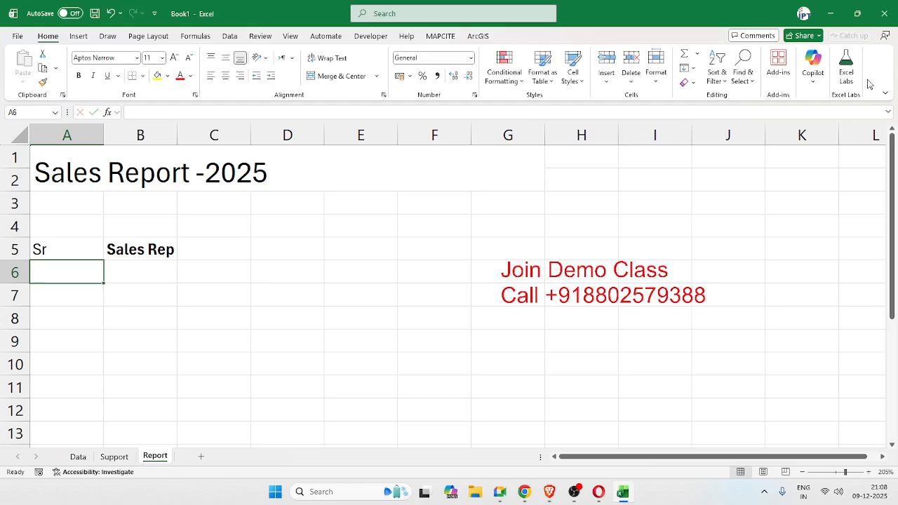
Open the Advanced formula environment in Excel Labs as an enlarged floating window over the Report sheet
{"action": "left_click", "coordinate": [846, 70]}
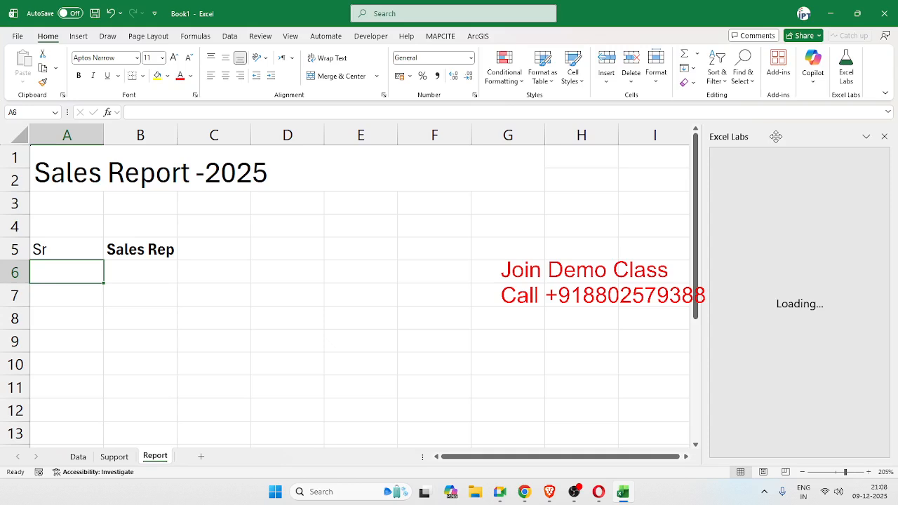
{"action": "left_click_drag", "start_coordinate": [776, 136], "coordinate": [354, 88]}
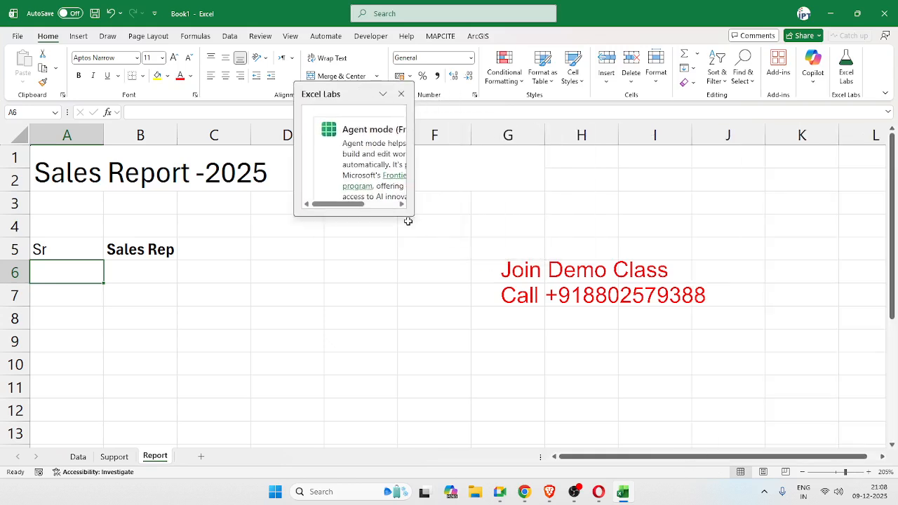
{"action": "left_click_drag", "start_coordinate": [409, 206], "coordinate": [651, 327]}
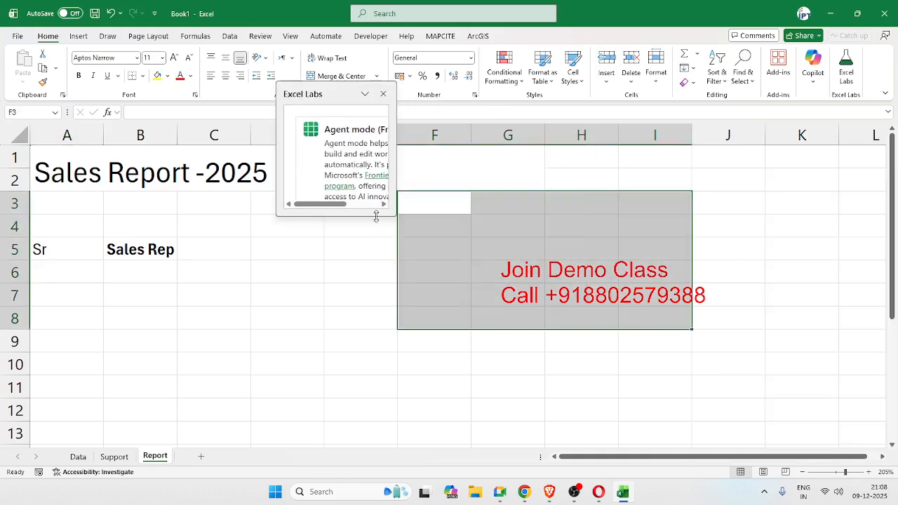
{"action": "left_click_drag", "start_coordinate": [393, 214], "coordinate": [620, 355]}
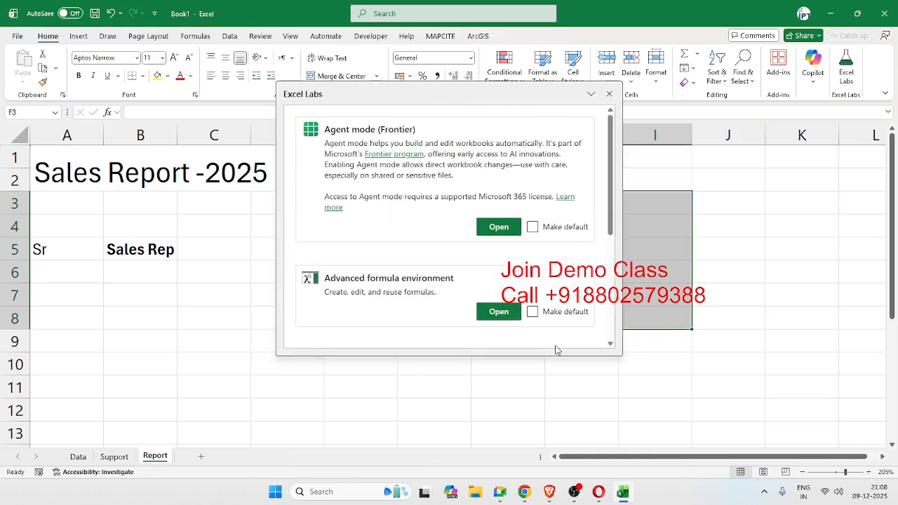
{"action": "left_click", "coordinate": [499, 311]}
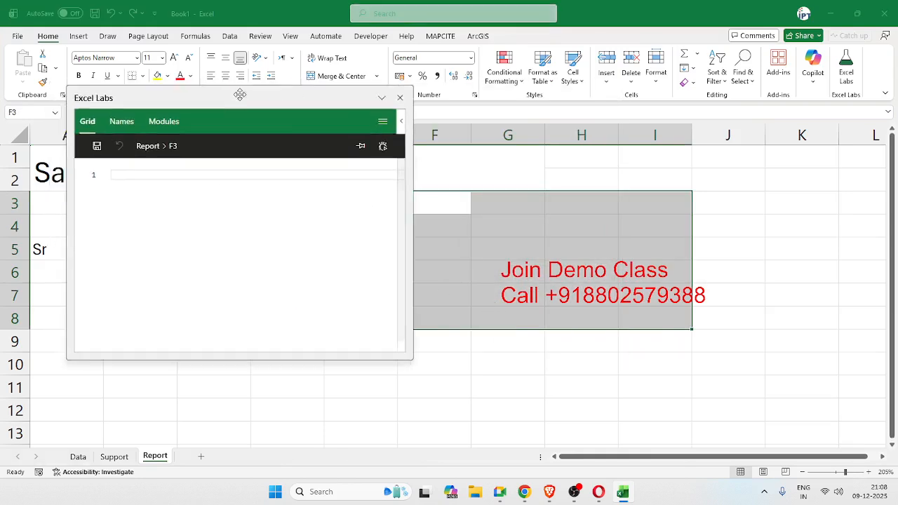
{"action": "left_click_drag", "start_coordinate": [240, 95], "coordinate": [509, 92]}
{"action": "left_click", "coordinate": [423, 172]}
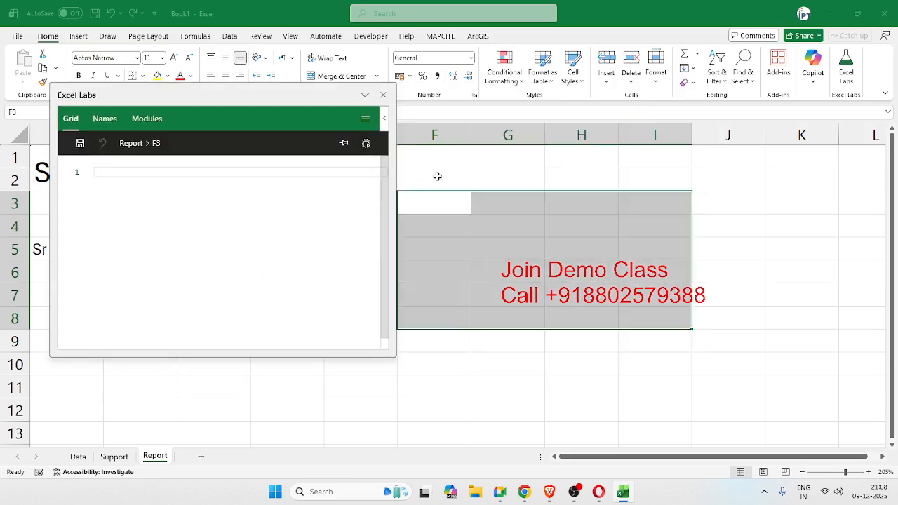
Convert the range A1:O10001 on the Data sheet into a table with headers and name it DATA
{"action": "left_click", "coordinate": [78, 456]}
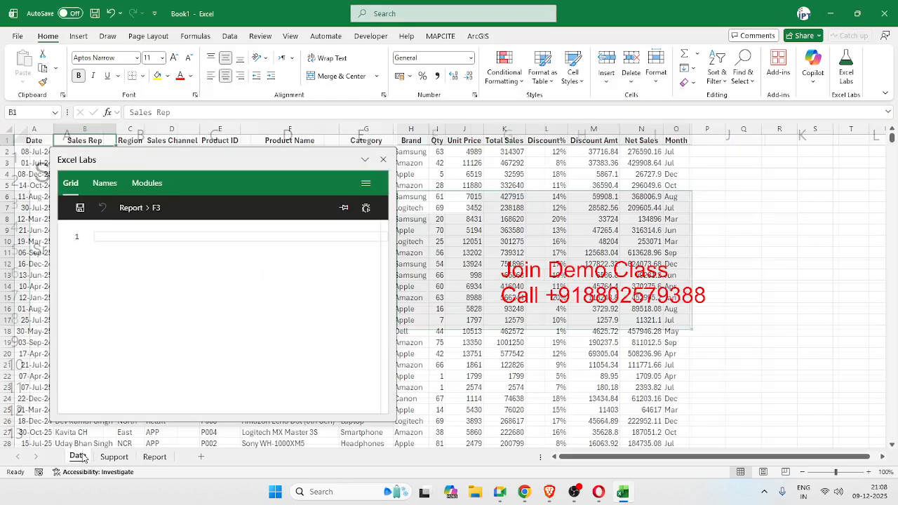
{"action": "left_click", "coordinate": [31, 151]}
{"action": "left_click", "coordinate": [32, 143]}
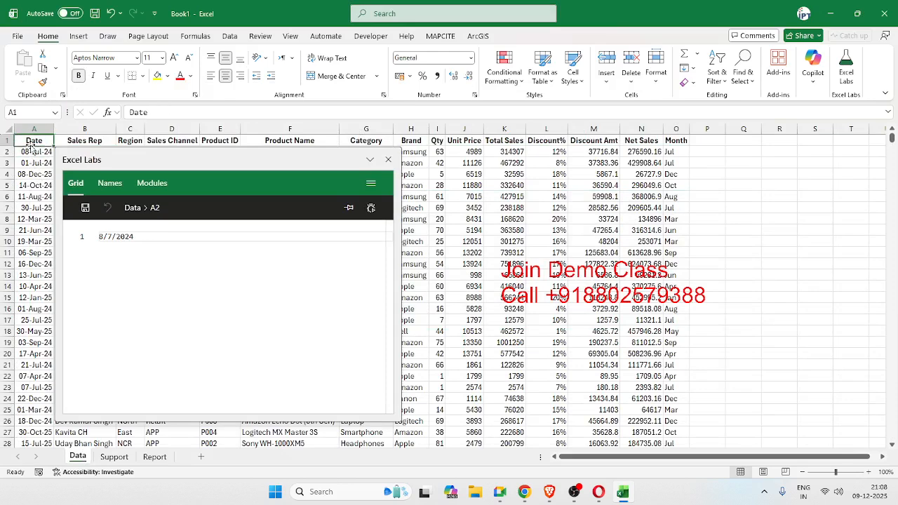
{"action": "key", "text": "ctrl+shift+End"}
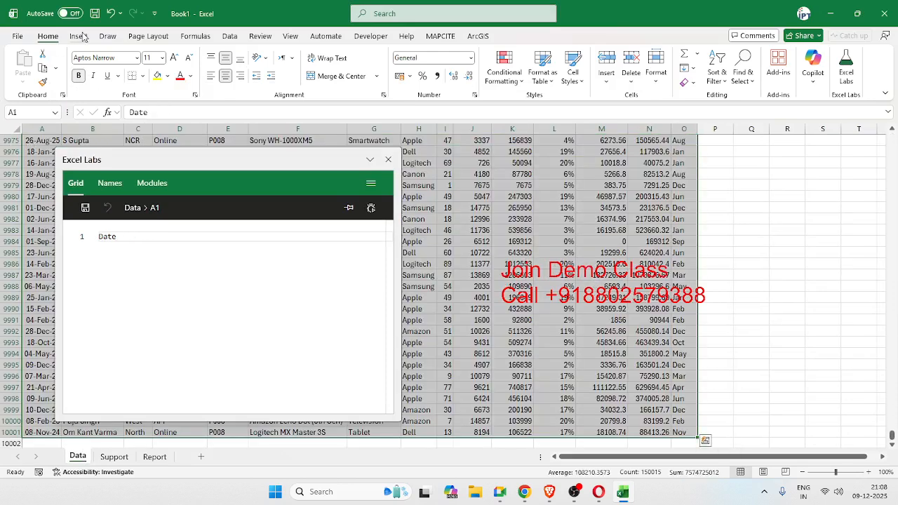
{"action": "left_click", "coordinate": [79, 36]}
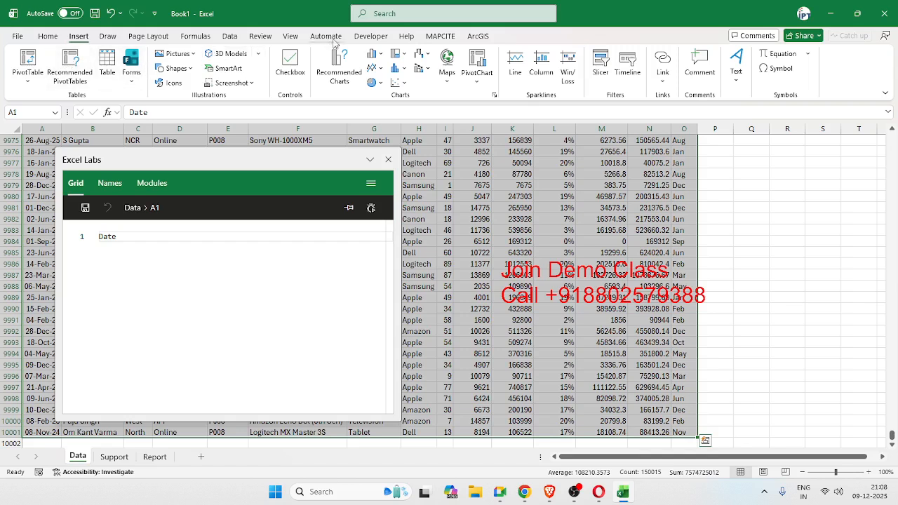
{"action": "key", "text": "ctrl+q"}
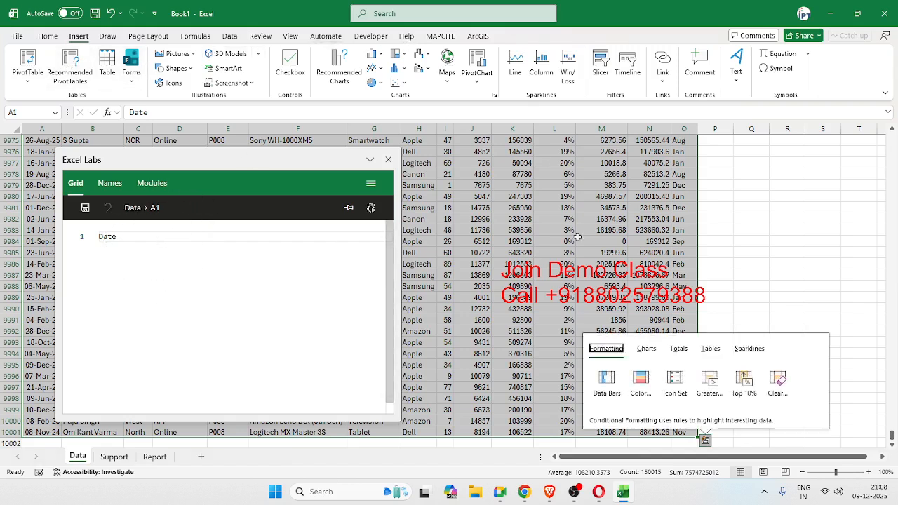
{"action": "left_click", "coordinate": [107, 64]}
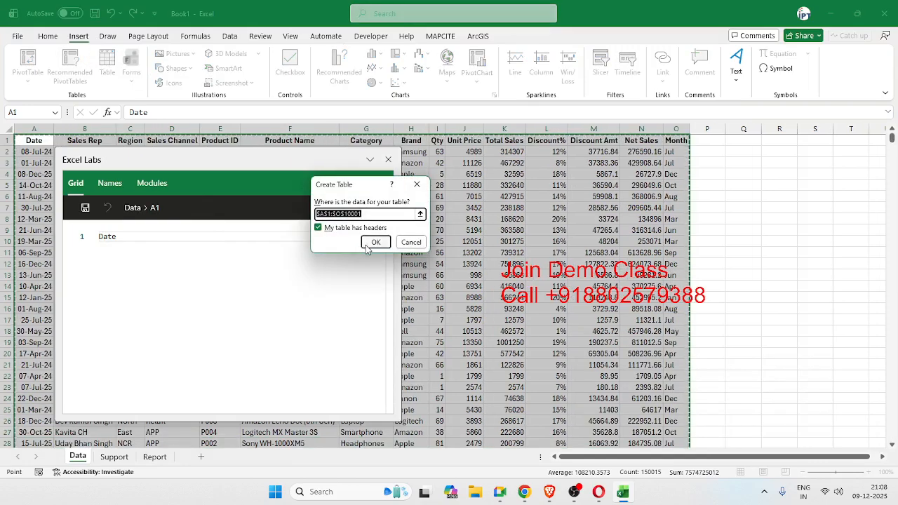
{"action": "left_click", "coordinate": [374, 242]}
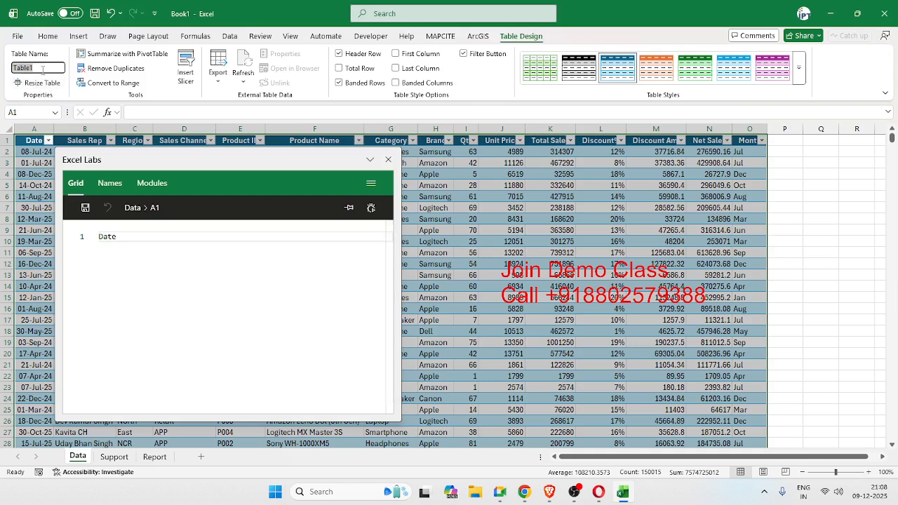
{"action": "type", "text": "DATA"}
{"action": "key", "text": "Return"}
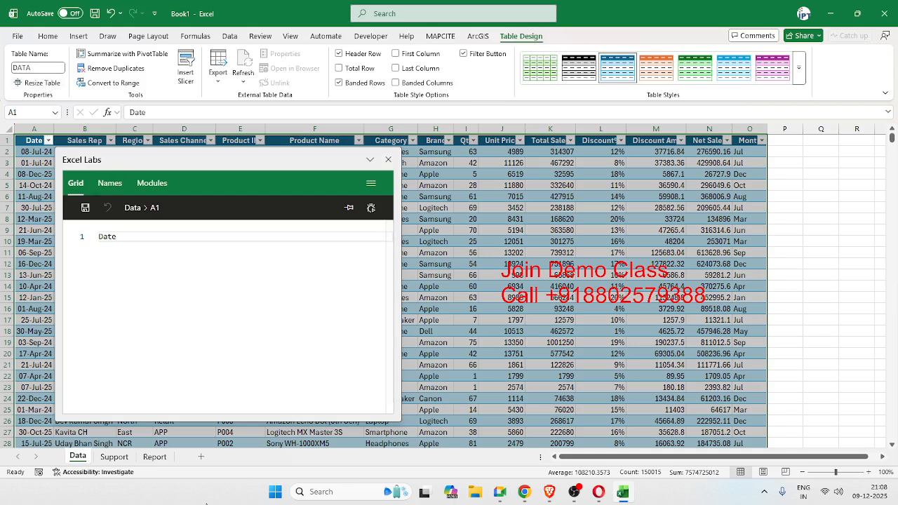
Return to the Report sheet, move the Excel Labs window clear of the headers and target cell A6
{"action": "left_click", "coordinate": [155, 456]}
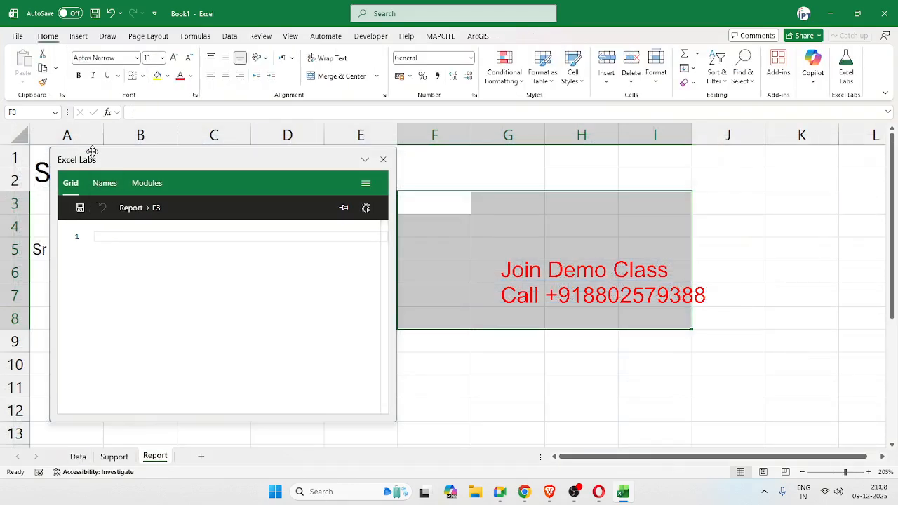
{"action": "left_click_drag", "start_coordinate": [221, 159], "coordinate": [407, 181]}
{"action": "left_click", "coordinate": [73, 279]}
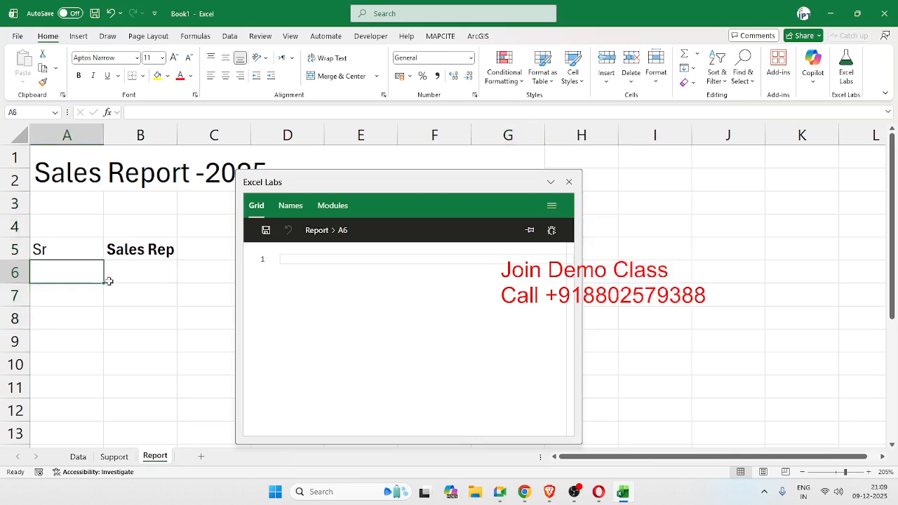
Start a LET formula for A6 in the formula editor, with blank lines between its parentheses
{"action": "left_click", "coordinate": [295, 258]}
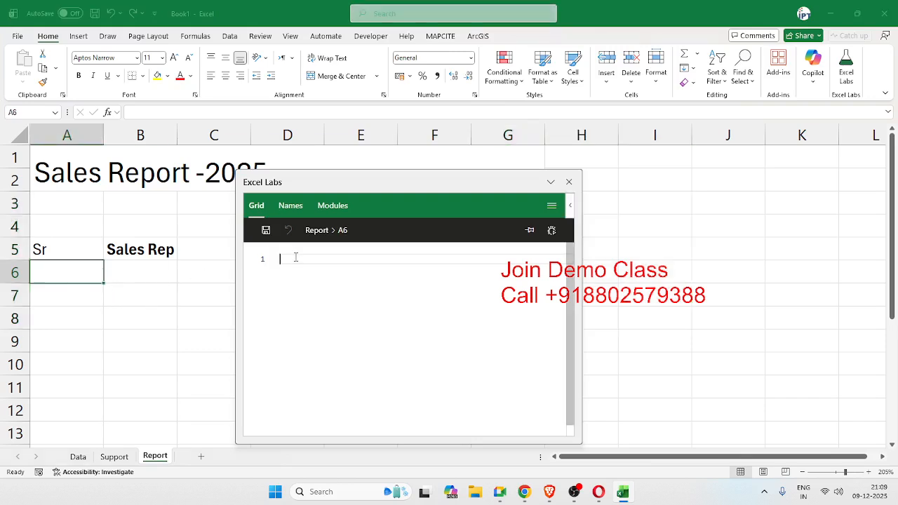
{"action": "type", "text": "=le"}
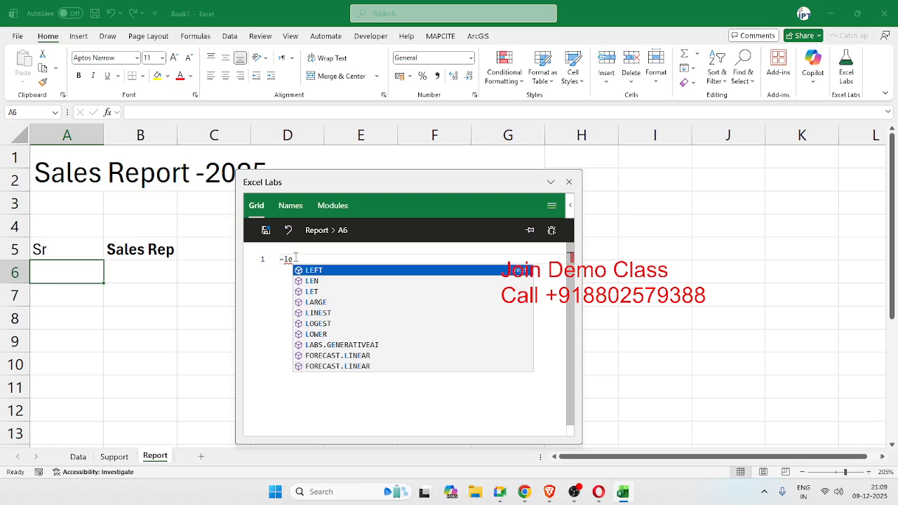
{"action": "key", "text": "Down"}
{"action": "key", "text": "Down"}
{"action": "key", "text": "Tab"}
{"action": "key", "text": "Return"}
{"action": "key", "text": "Return"}
{"action": "key", "text": "Return"}
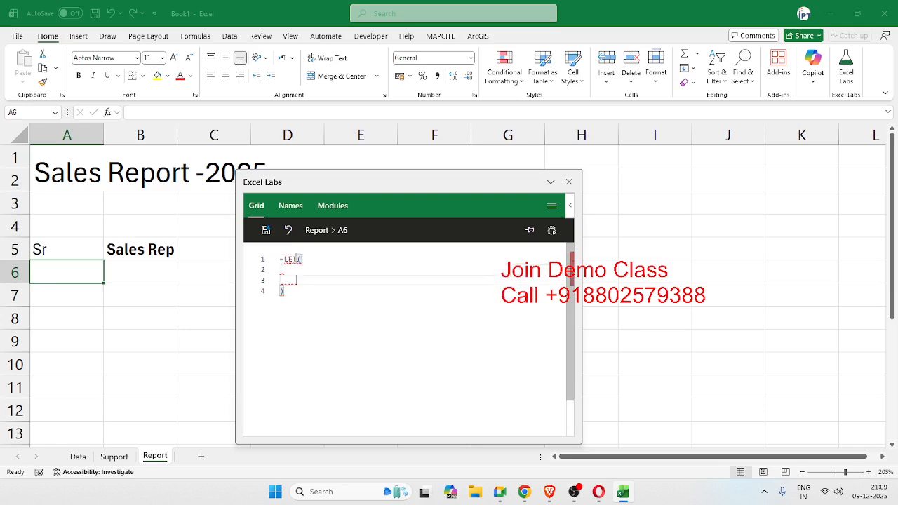
{"action": "key", "text": "Up"}
{"action": "key", "text": "Up"}
Define the LET variable sr as a SEQUENCE whose row count is COUNTA of a nested UNIQUE function
{"action": "type", "text": "s"}
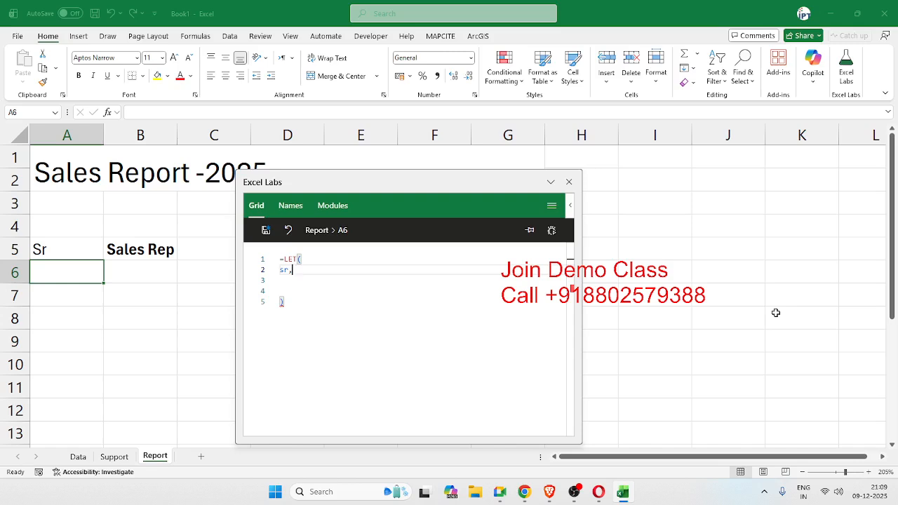
{"action": "type", "text": "seq"}
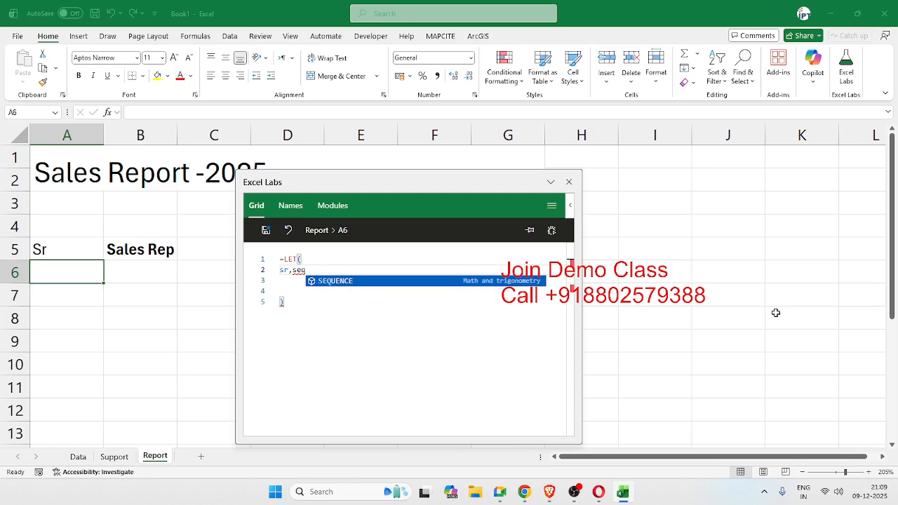
{"action": "key", "text": "Tab"}
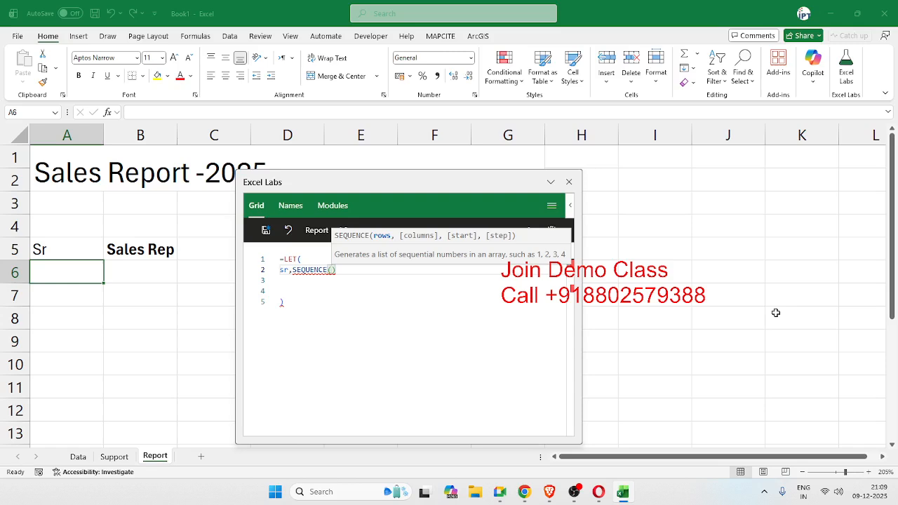
{"action": "type", "text": "cou"}
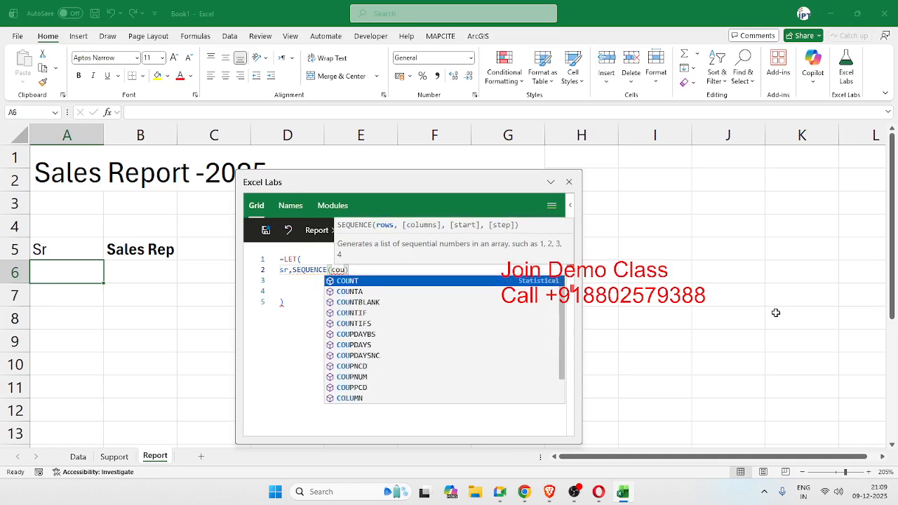
{"action": "key", "text": "Down"}
{"action": "key", "text": "Tab"}
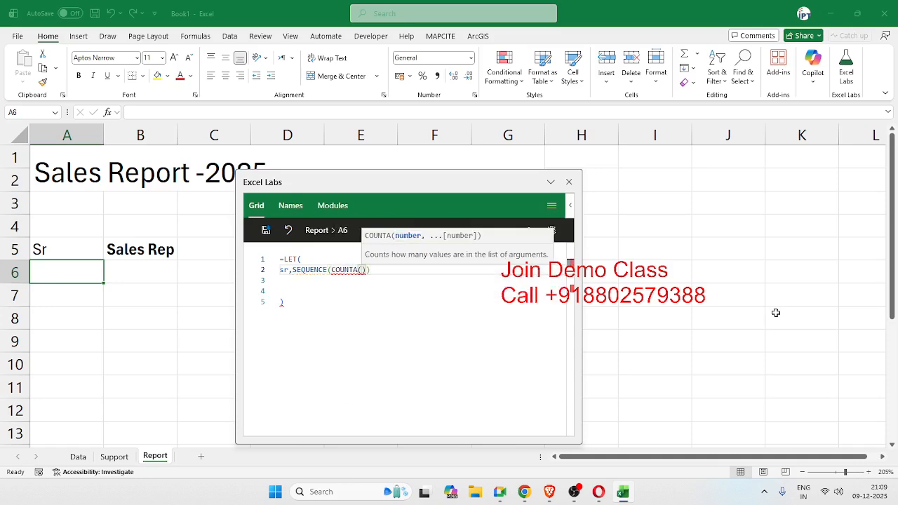
{"action": "type", "text": "un"}
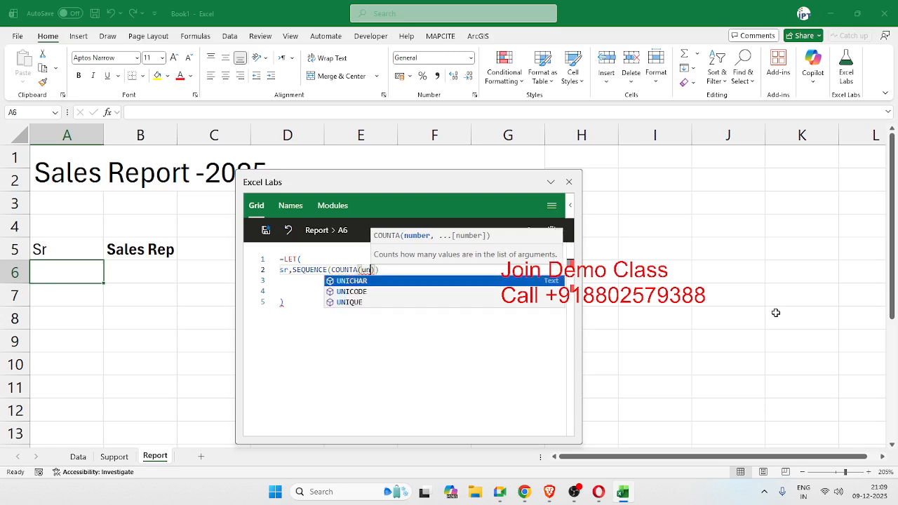
{"action": "key", "text": "Down"}
{"action": "key", "text": "Down"}
{"action": "key", "text": "Tab"}
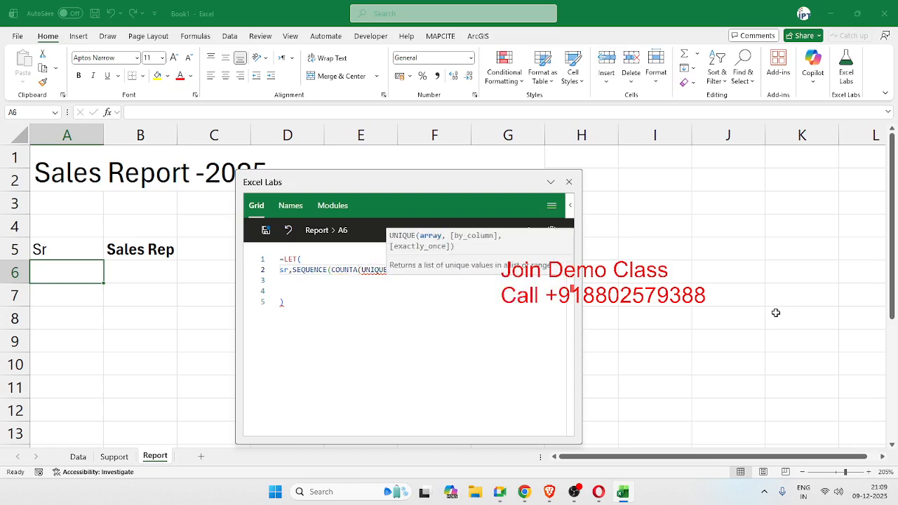
Use the Sales Rep column of the DATA table, DATA[Sales Rep], as the array of the UNIQUE function
{"action": "type", "text": "data"}
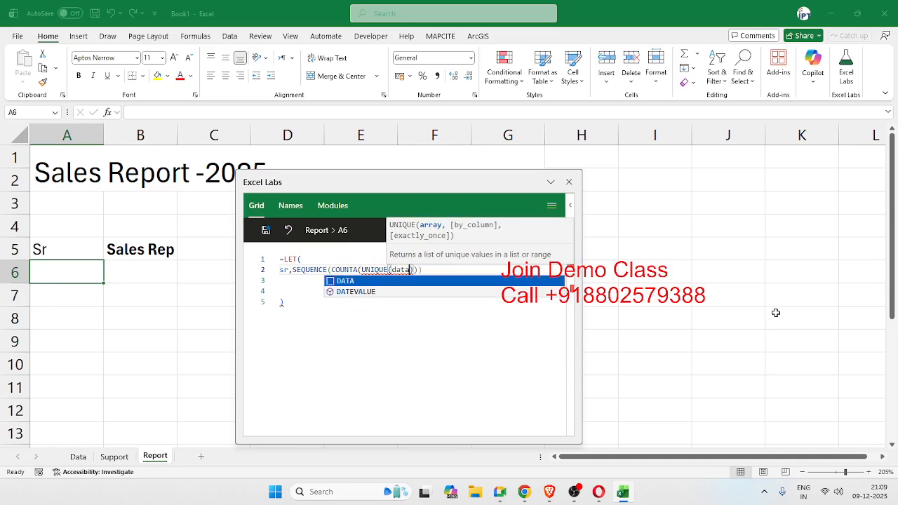
{"action": "key", "text": "Tab"}
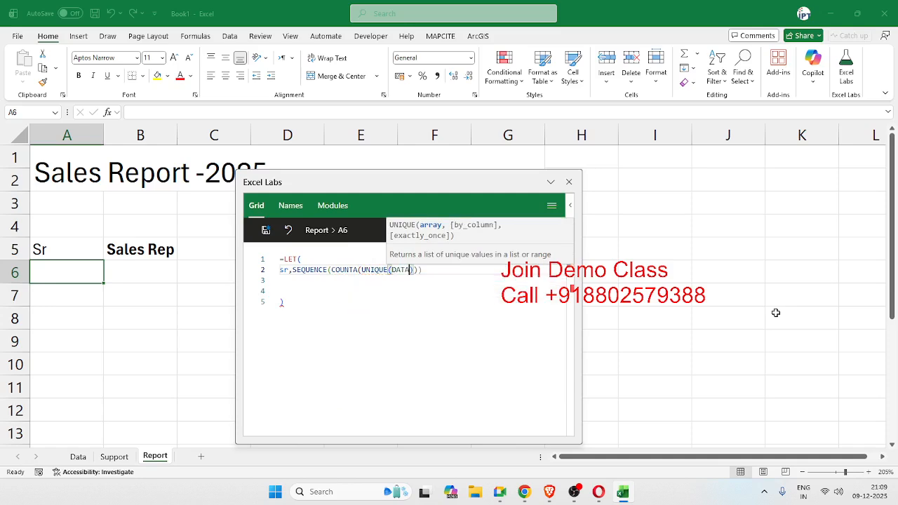
{"action": "type", "text": "["}
{"action": "key", "text": "Down"}
{"action": "key", "text": "Down"}
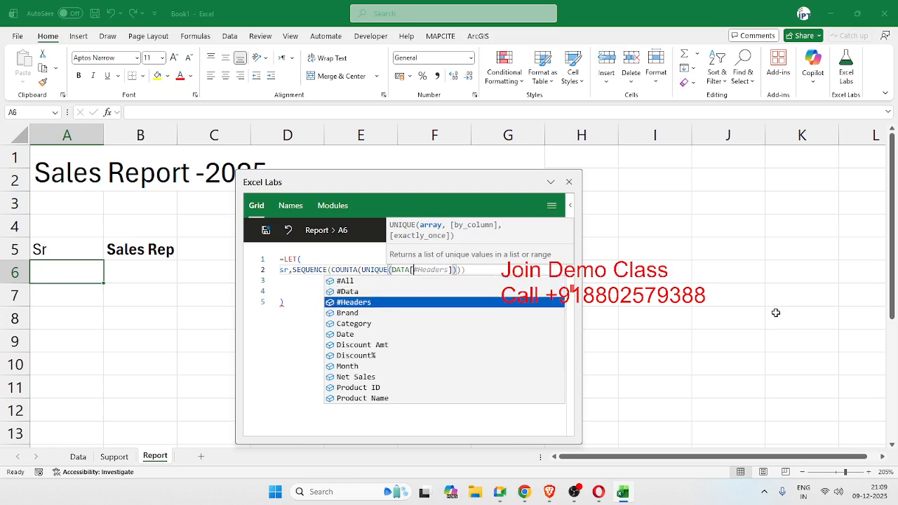
{"action": "key", "text": "Down"}
{"action": "key", "text": "Down"}
{"action": "key", "text": "Down"}
{"action": "key", "text": "Down"}
{"action": "key", "text": "Down"}
{"action": "key", "text": "Down"}
{"action": "key", "text": "Down"}
{"action": "key", "text": "Down"}
{"action": "key", "text": "Down"}
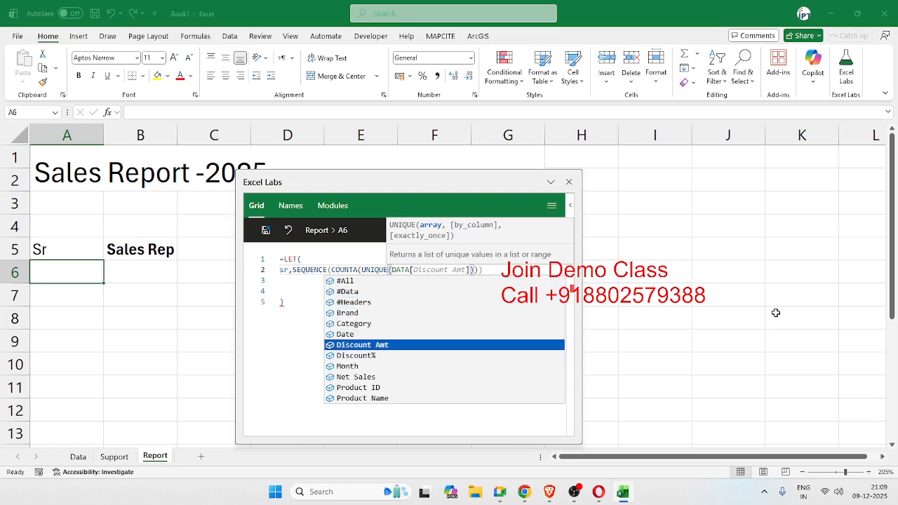
{"action": "key", "text": "Down"}
{"action": "key", "text": "Down"}
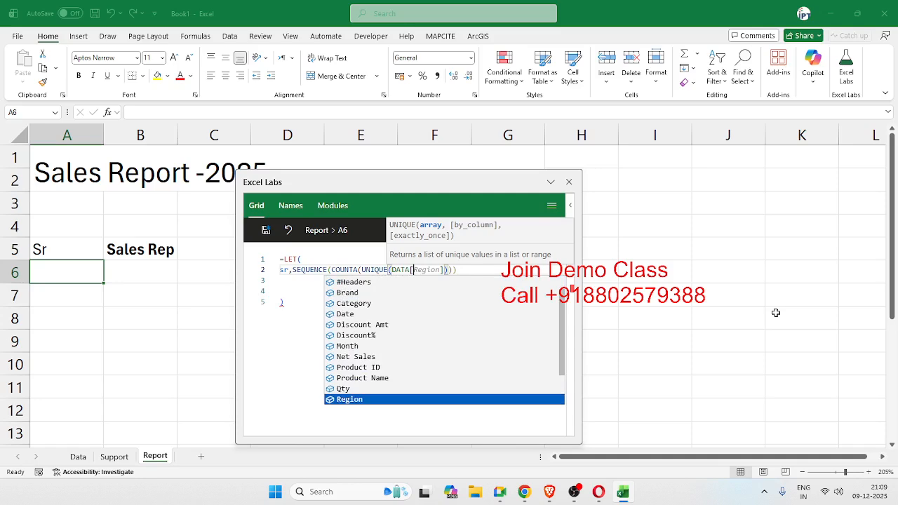
{"action": "key", "text": "Up"}
{"action": "key", "text": "Up"}
{"action": "key", "text": "Up"}
{"action": "key", "text": "Up"}
{"action": "key", "text": "Down"}
{"action": "key", "text": "Down"}
{"action": "key", "text": "Down"}
{"action": "key", "text": "Down"}
{"action": "key", "text": "Down"}
{"action": "key", "text": "Down"}
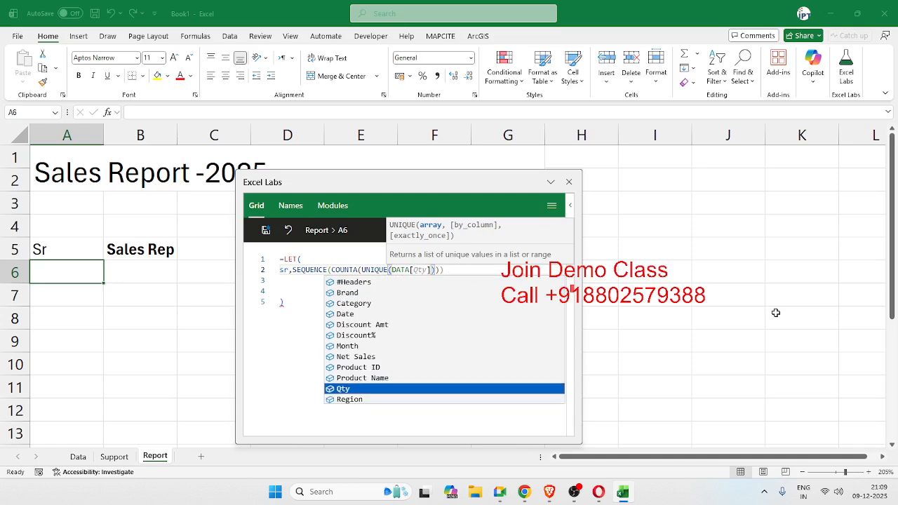
{"action": "key", "text": "Tab"}
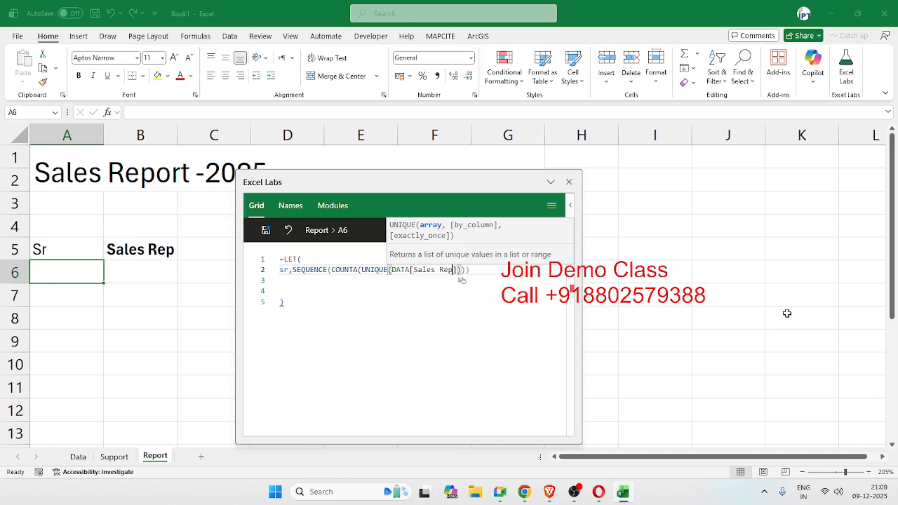
Set the SEQUENCE to 1 column starting at 1 with the step left empty, and end the definition with a comma
{"action": "key", "text": "Right"}
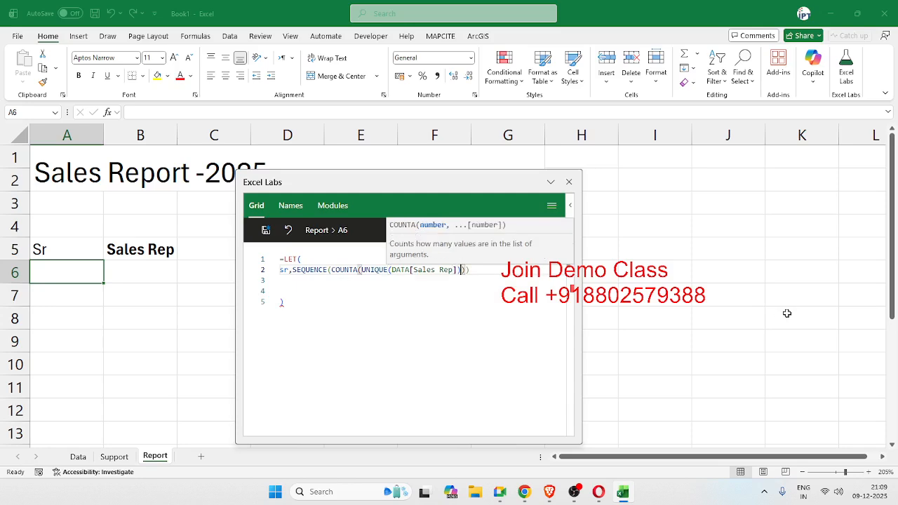
{"action": "key", "text": "Right"}
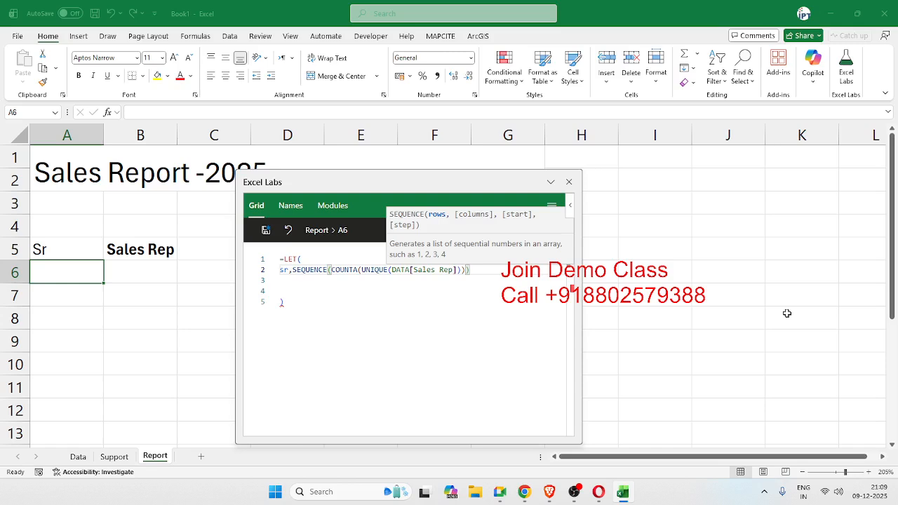
{"action": "type", "text": ",1,1,"}
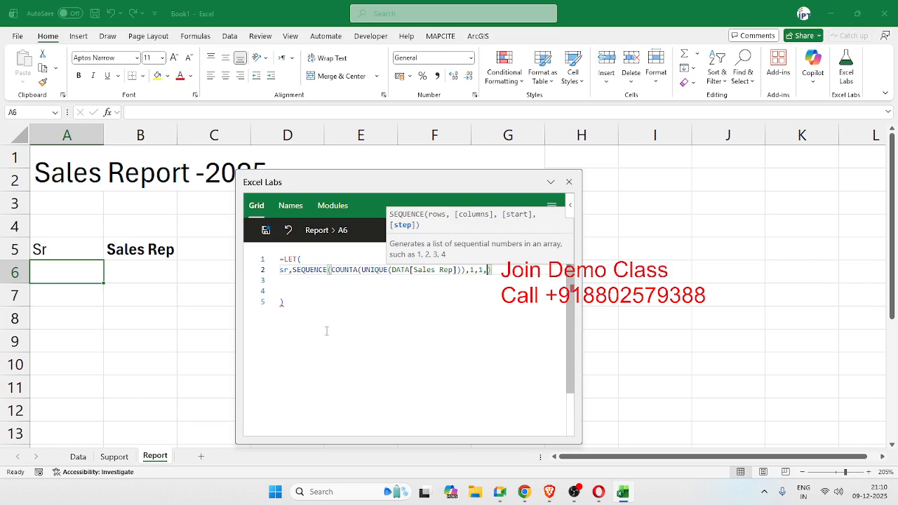
{"action": "left_click", "coordinate": [307, 284]}
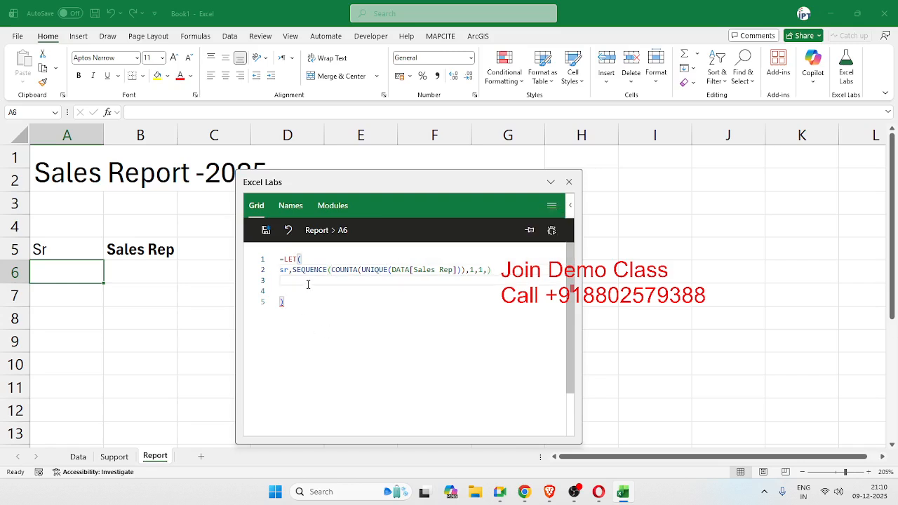
{"action": "left_click", "coordinate": [502, 271]}
{"action": "type", "text": ","}
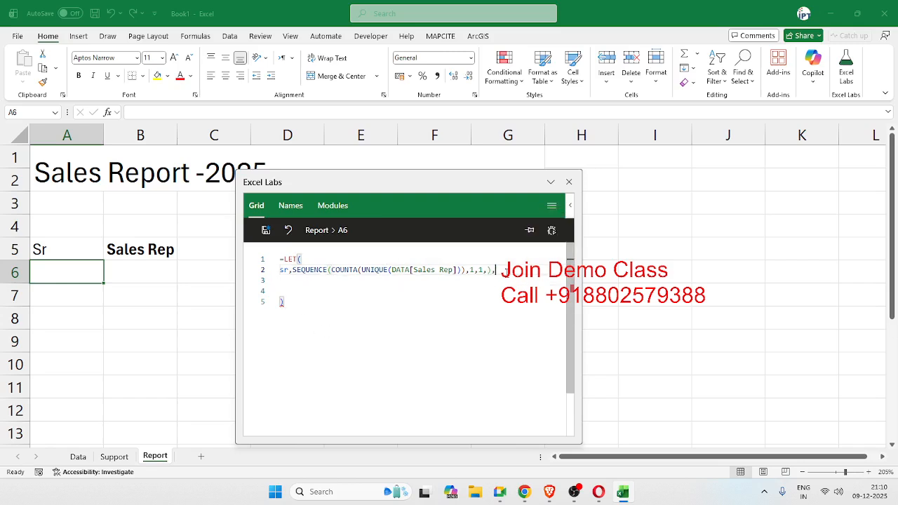
Return sr as the LET result and save the formula to A6
{"action": "key", "text": "Return"}
{"action": "type", "text": "sr"}
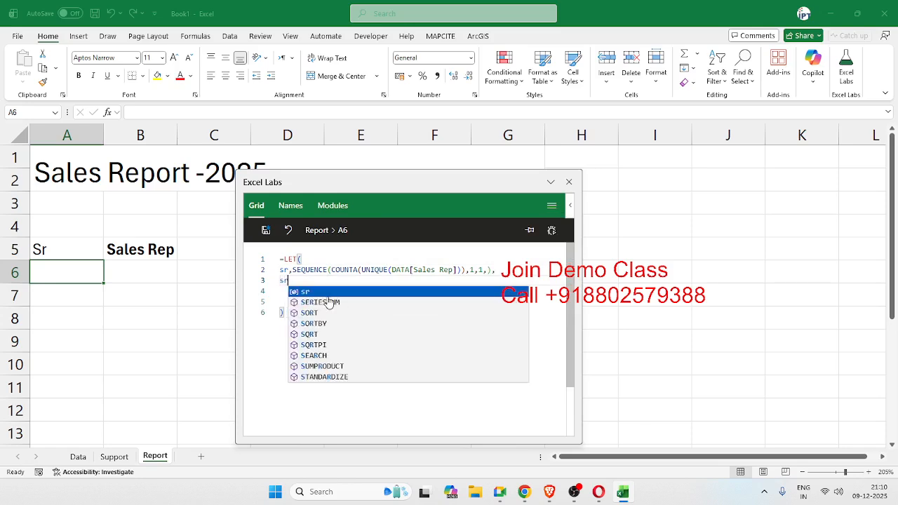
{"action": "left_click", "coordinate": [282, 280]}
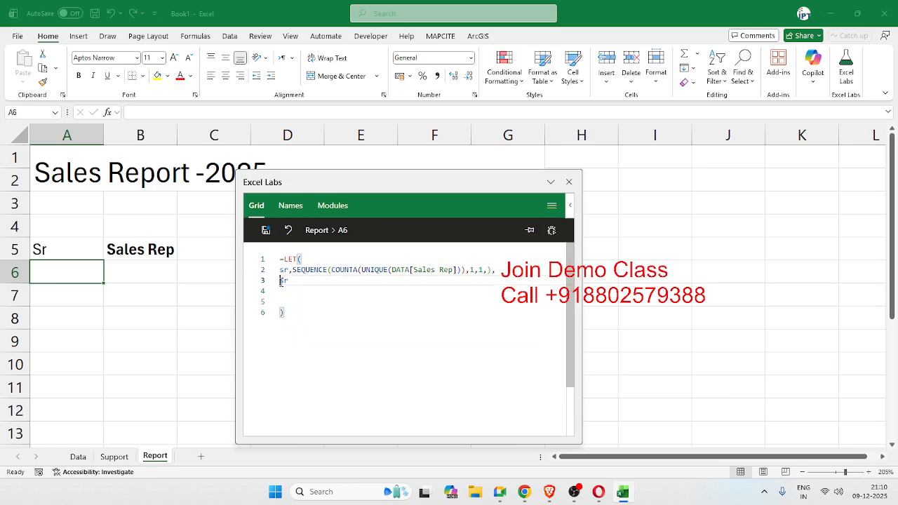
{"action": "left_click", "coordinate": [266, 231]}
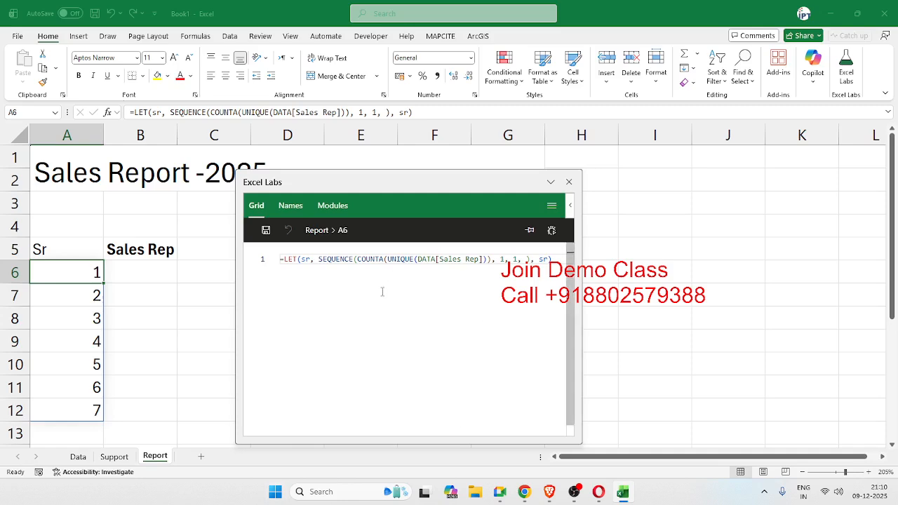
Remove the final sr result and put the LET's closing parenthesis on its own line, with a blank line above it
{"action": "left_click", "coordinate": [489, 293]}
{"action": "left_click", "coordinate": [537, 259]}
{"action": "key", "text": "Return"}
{"action": "key", "text": "Return"}
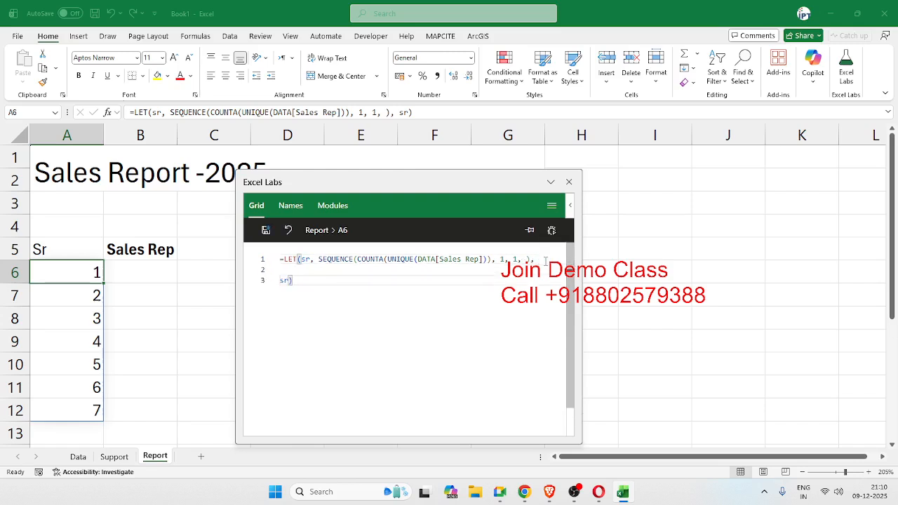
{"action": "key", "text": "BackSpace"}
{"action": "key", "text": "BackSpace"}
{"action": "key", "text": "BackSpace"}
{"action": "key", "text": "Up"}
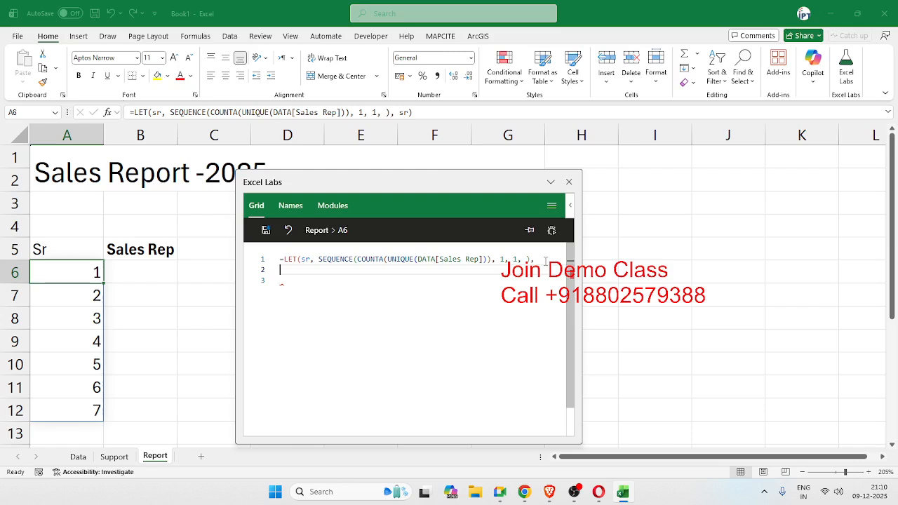
{"action": "key", "text": "Return"}
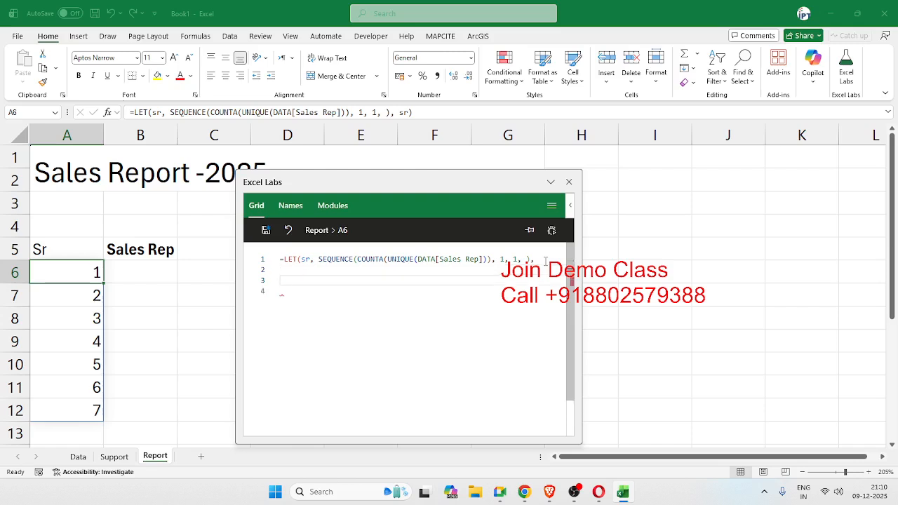
{"action": "type", "text": ")"}
{"action": "key", "text": "Up"}
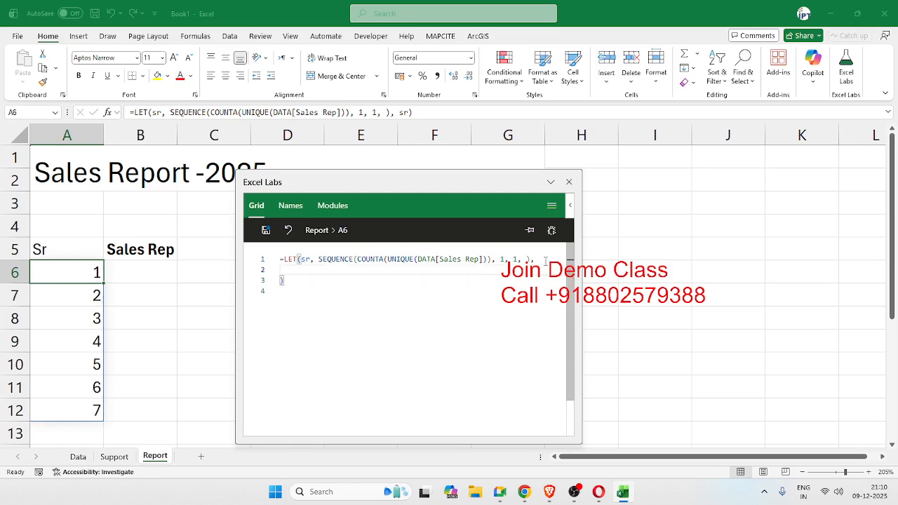
Define sr on the LET's blank second line as UNIQUE(DATA[Sales Rep]), ending the definition with a comma
{"action": "type", "text": "sr"}
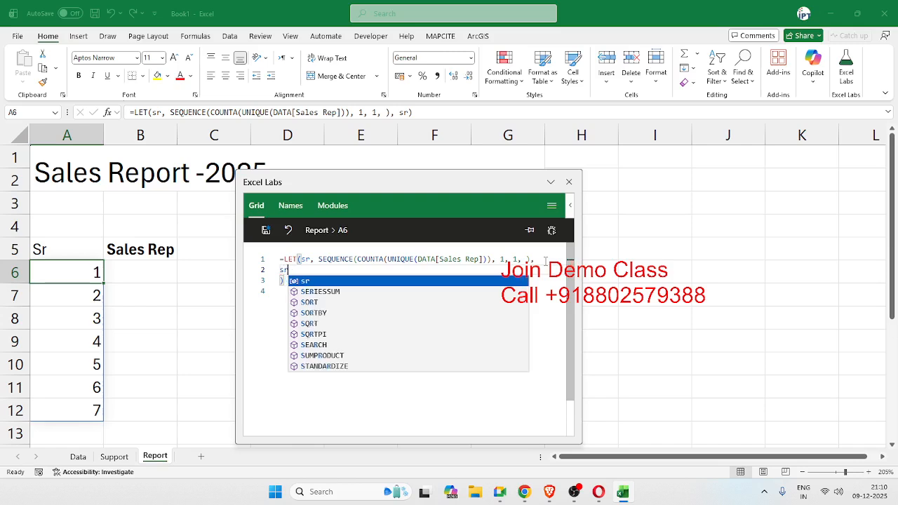
{"action": "type", "text": ",un"}
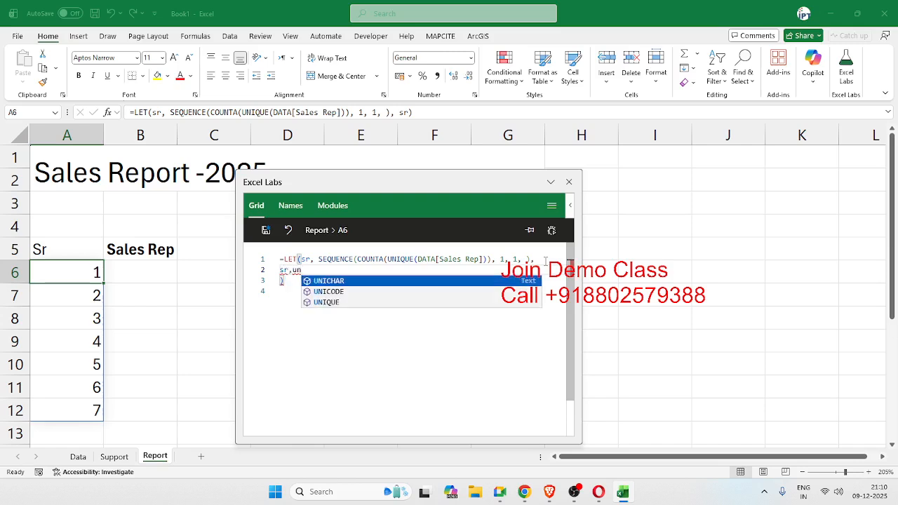
{"action": "key", "text": "Tab"}
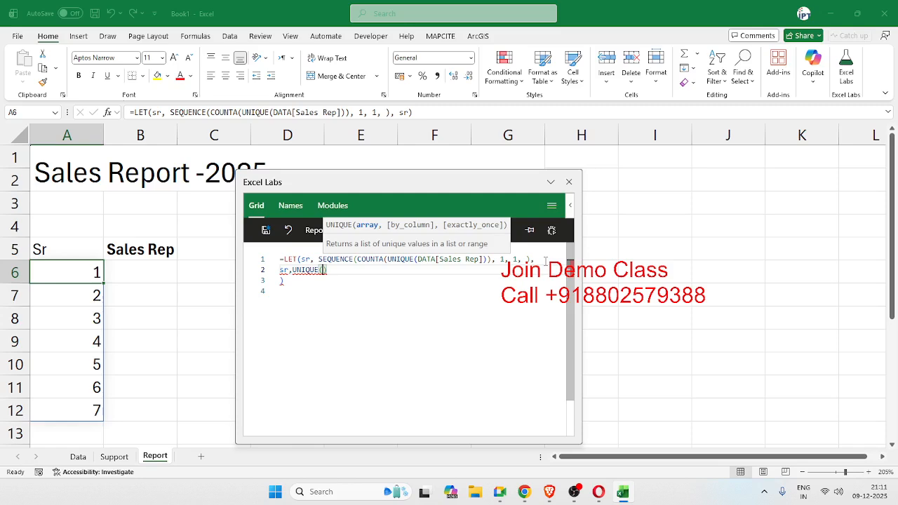
{"action": "type", "text": "DATA"}
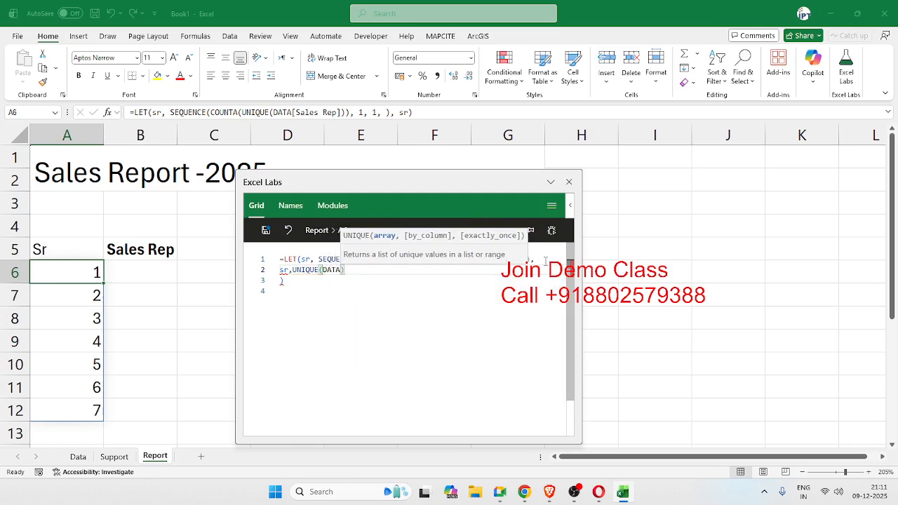
{"action": "type", "text": "["}
{"action": "key", "text": "Down"}
{"action": "key", "text": "Down"}
{"action": "key", "text": "Down"}
{"action": "key", "text": "Down"}
{"action": "key", "text": "Down"}
{"action": "key", "text": "Down"}
{"action": "key", "text": "Down"}
{"action": "key", "text": "Down"}
{"action": "key", "text": "Down"}
{"action": "key", "text": "Down"}
{"action": "key", "text": "Down"}
{"action": "key", "text": "Down"}
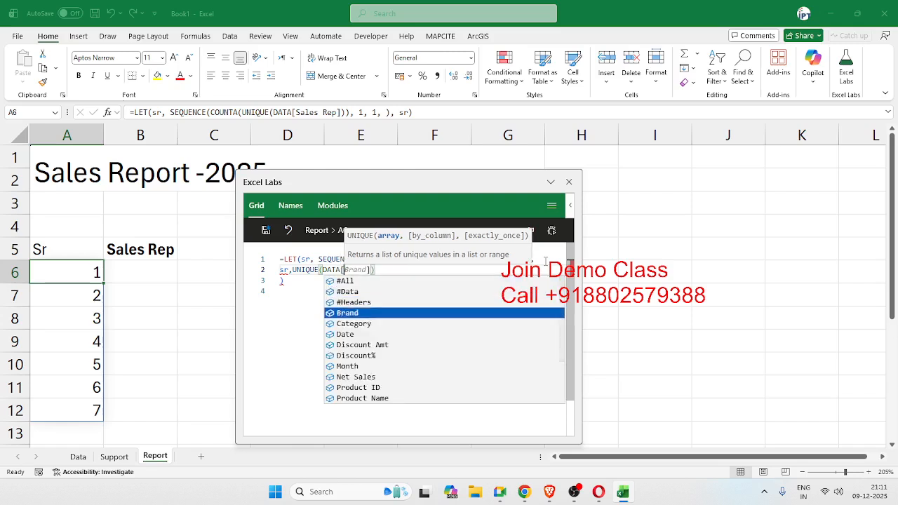
{"action": "key", "text": "Down"}
{"action": "key", "text": "Down"}
{"action": "key", "text": "Up"}
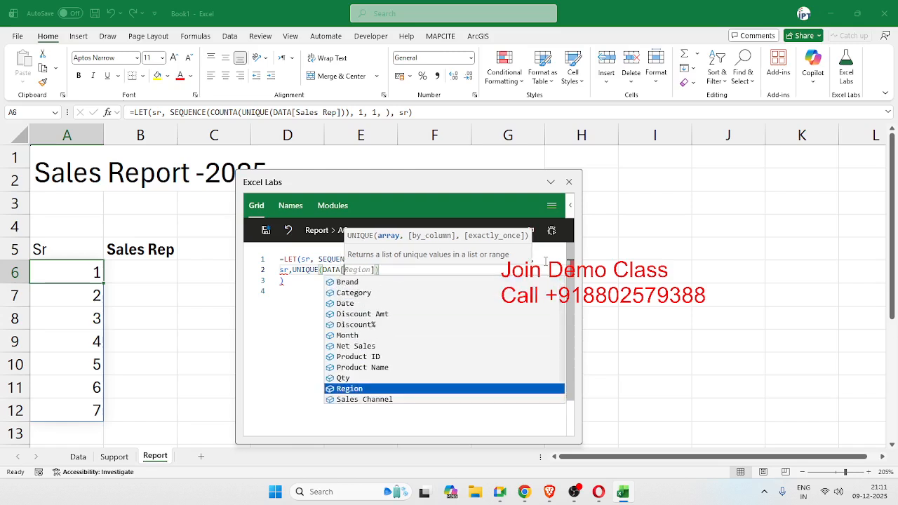
{"action": "key", "text": "Down"}
{"action": "key", "text": "Down"}
{"action": "key", "text": "Down"}
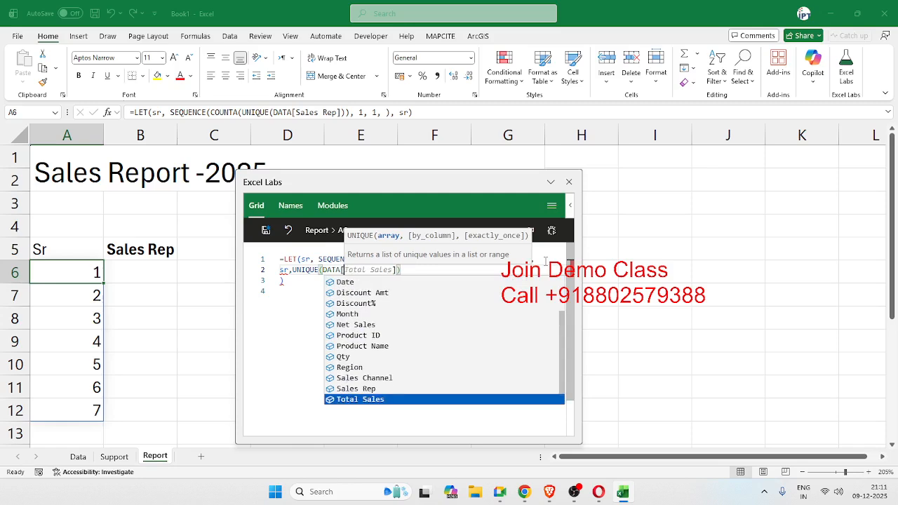
{"action": "key", "text": "Down"}
{"action": "key", "text": "Up"}
{"action": "key", "text": "Up"}
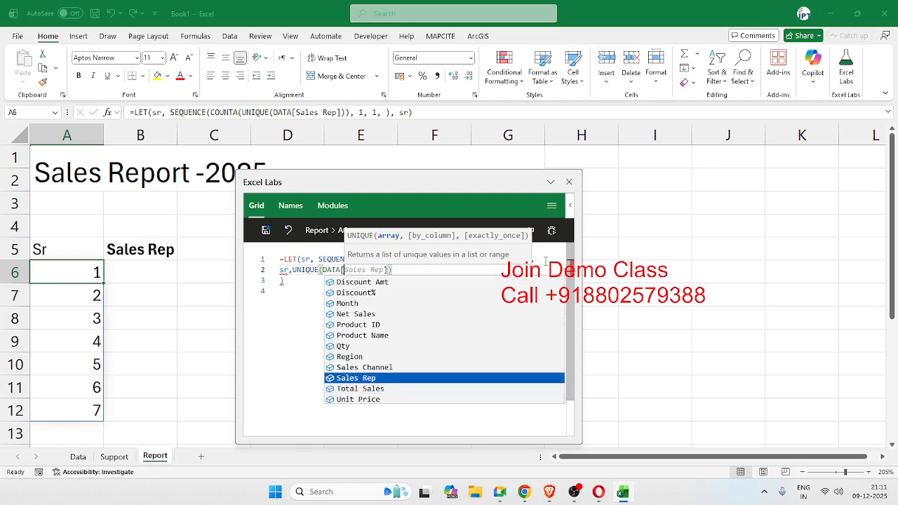
{"action": "key", "text": "Down"}
{"action": "key", "text": "Up"}
{"action": "key", "text": "Tab"}
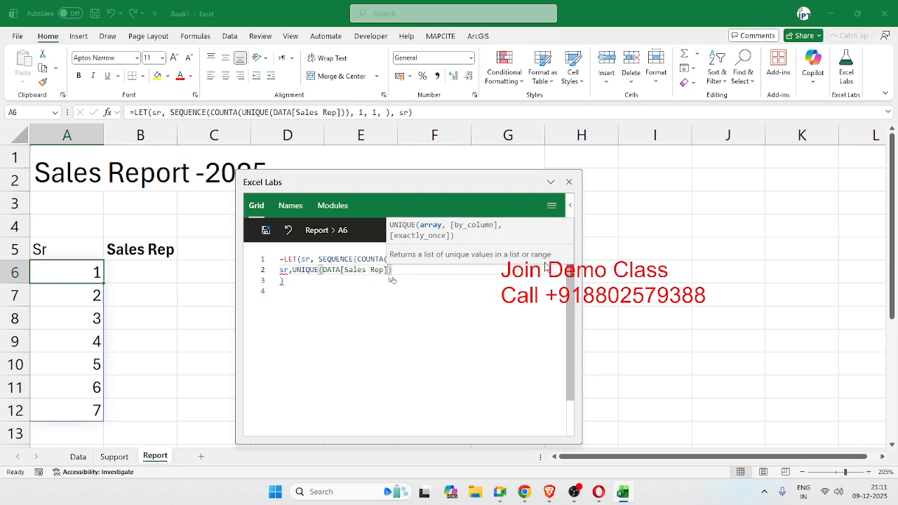
{"action": "key", "text": "Right"}
{"action": "type", "text": ","}
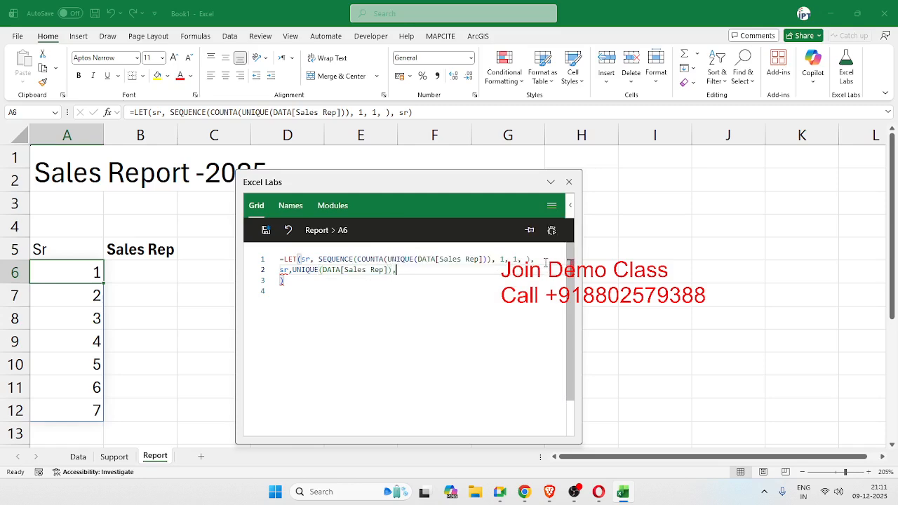
Start the LET result on a new line with HSTACK, using sr and a comma as its first argument
{"action": "key", "text": "Return"}
{"action": "type", "text": "Hs"}
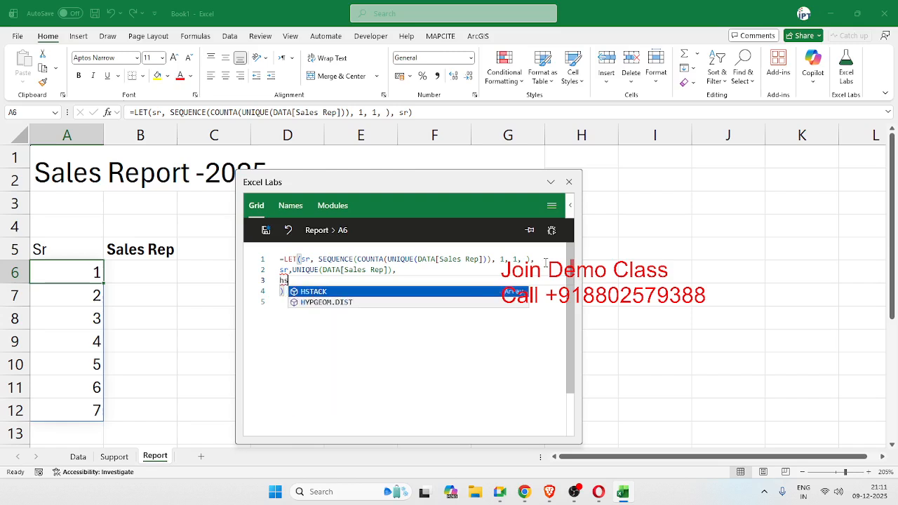
{"action": "key", "text": "Tab"}
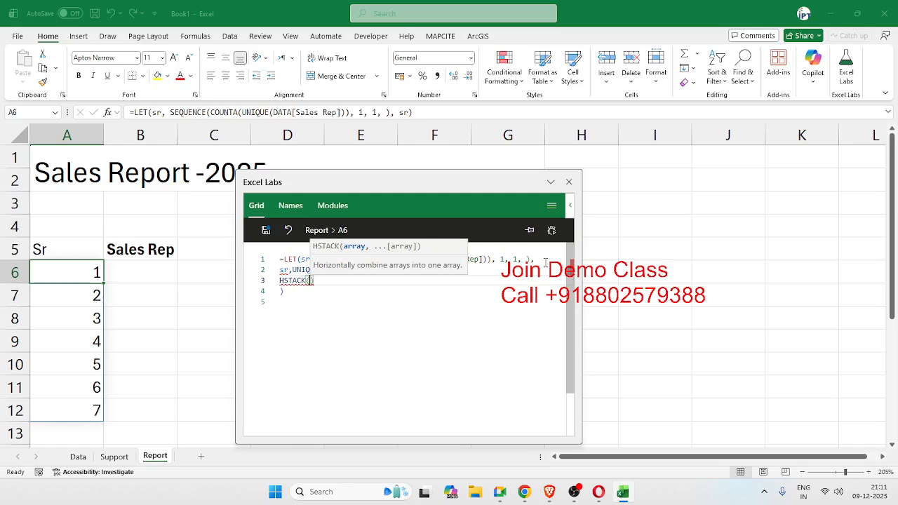
{"action": "type", "text": "sr"}
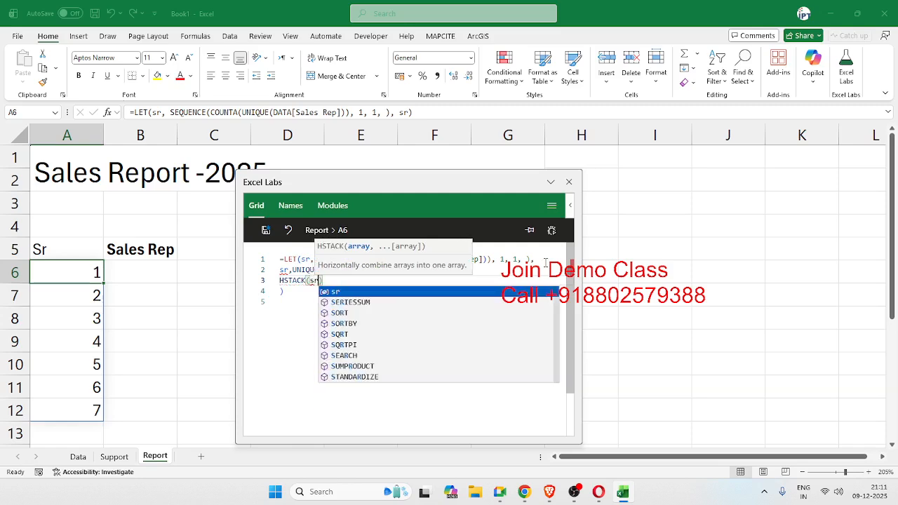
{"action": "type", "text": ","}
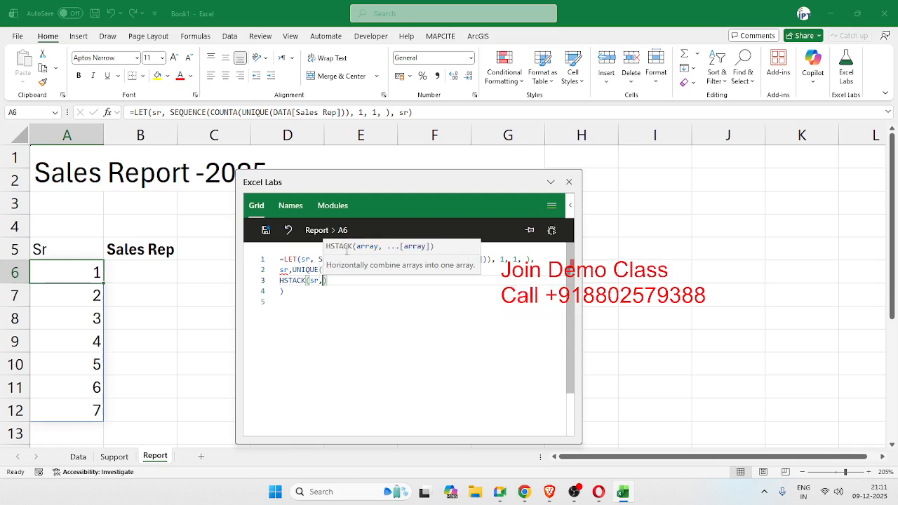
Rename the serial number variable to sn in its SEQUENCE definition and in the HSTACK's first argument
{"action": "left_click", "coordinate": [305, 259]}
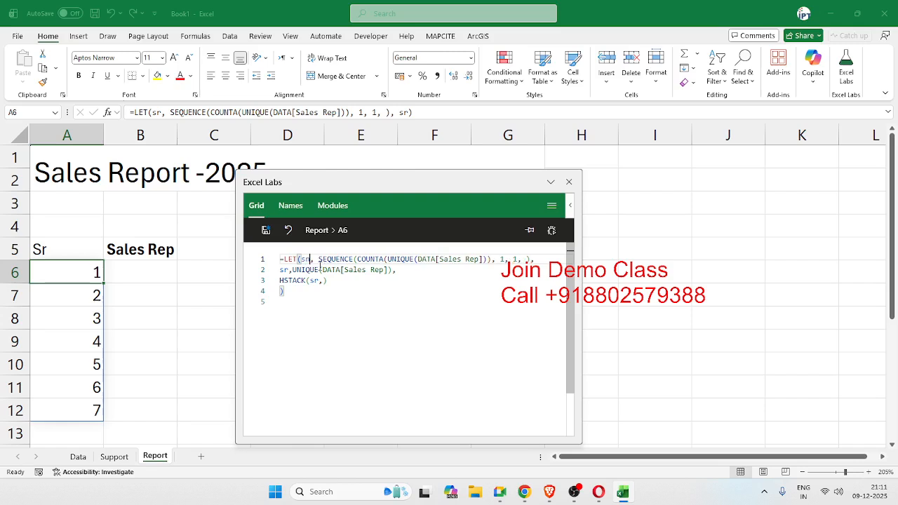
{"action": "key", "text": "Right"}
{"action": "key", "text": "BackSpace"}
{"action": "type", "text": "n"}
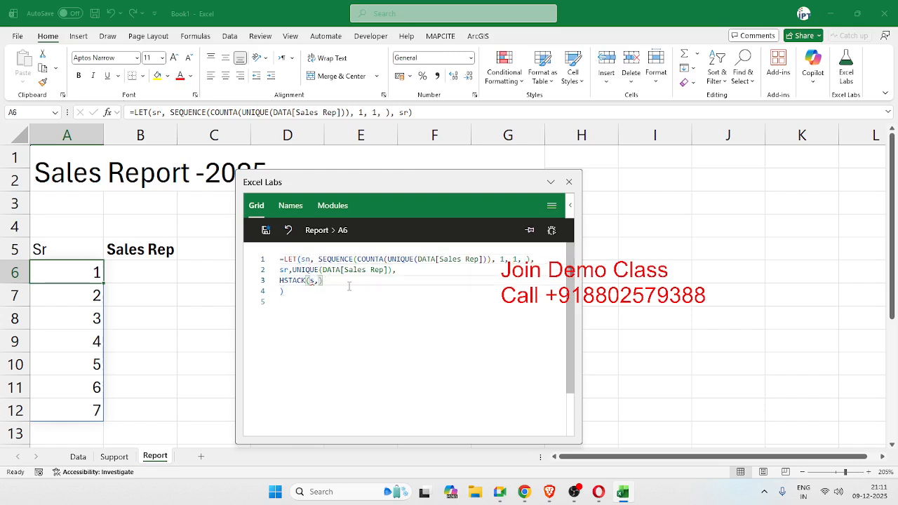
{"action": "type", "text": "n"}
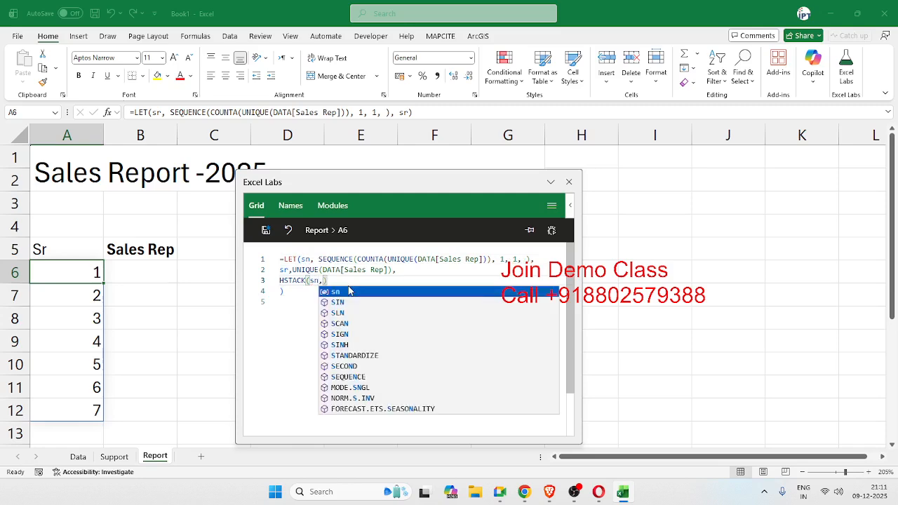
{"action": "key", "text": "Escape"}
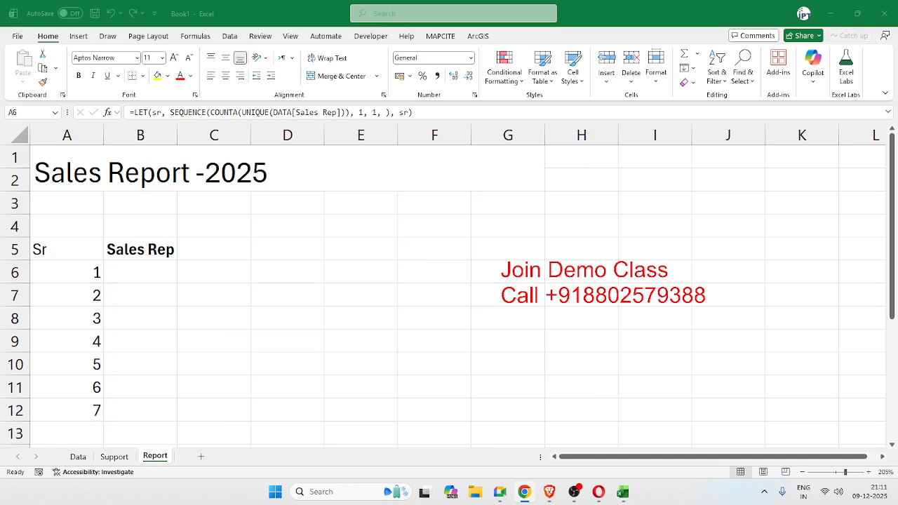
Add sr as the second HSTACK argument after sn and save the formula to A6
{"action": "left_click", "coordinate": [117, 271]}
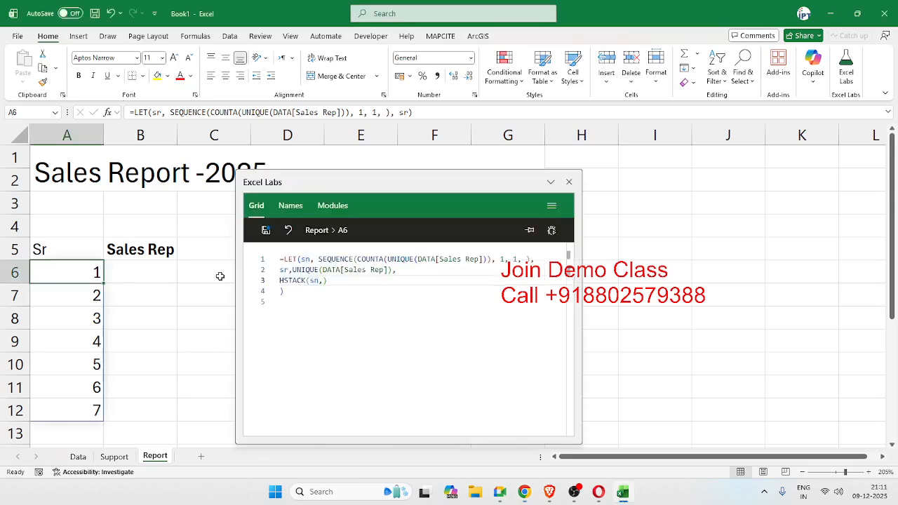
{"action": "left_click", "coordinate": [345, 285]}
{"action": "key", "text": "Left"}
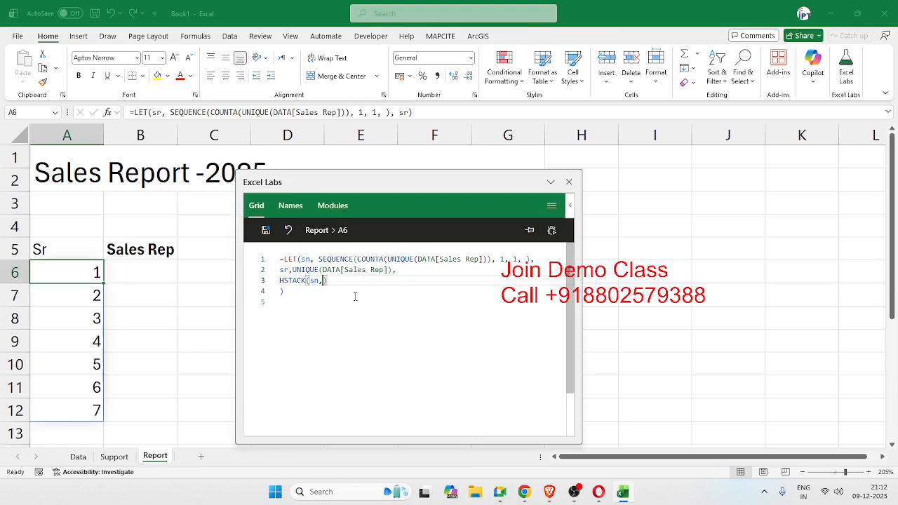
{"action": "type", "text": "sr"}
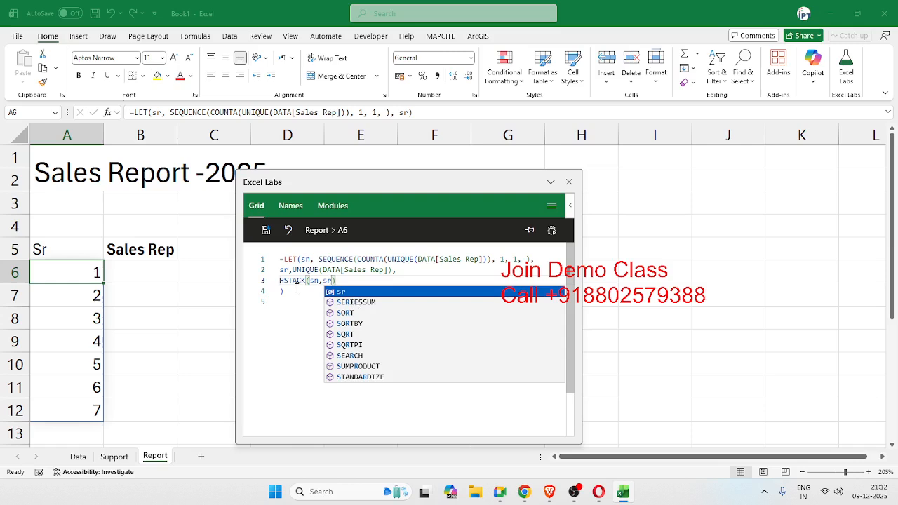
{"action": "key", "text": "Escape"}
{"action": "key", "text": "Down"}
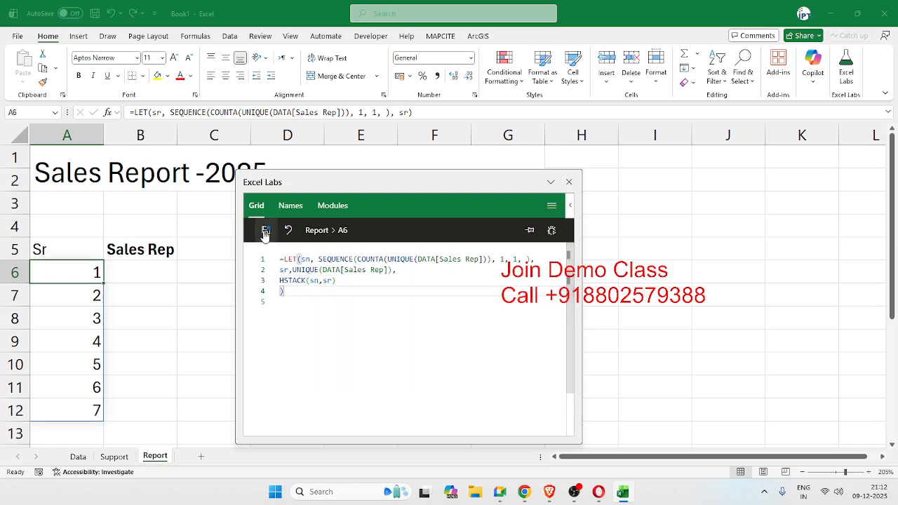
{"action": "left_click", "coordinate": [266, 230]}
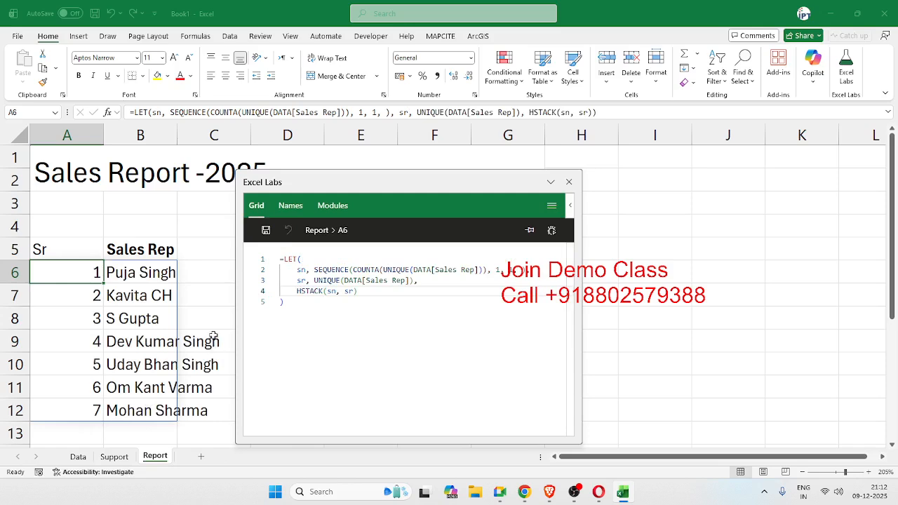
Move the Excel Labs window clear of the report and widen column B to fit the full sales rep names
{"action": "left_click", "coordinate": [191, 253]}
{"action": "left_click", "coordinate": [162, 250]}
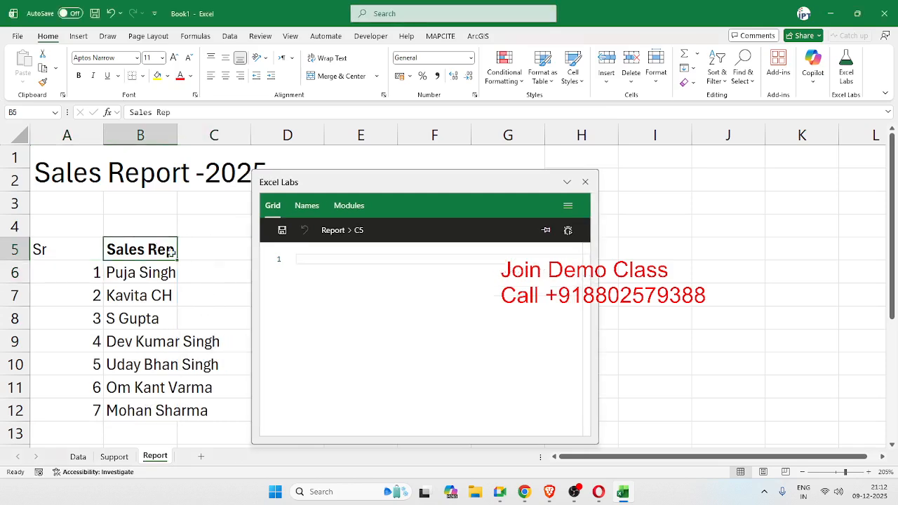
{"action": "left_click_drag", "start_coordinate": [374, 176], "coordinate": [639, 170]}
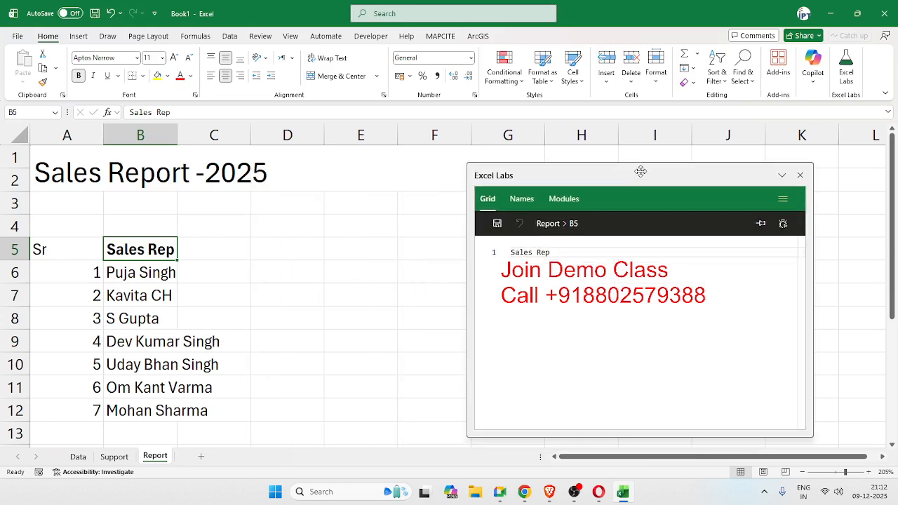
{"action": "left_click", "coordinate": [231, 277]}
{"action": "scroll", "coordinate": [222, 274], "scroll_direction": "down", "scroll_amount": 1}
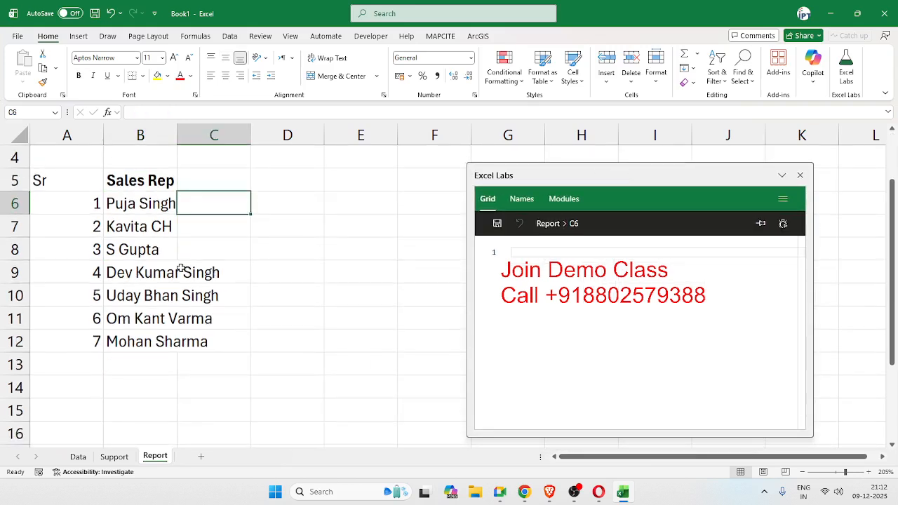
{"action": "left_click_drag", "start_coordinate": [177, 136], "coordinate": [223, 138]}
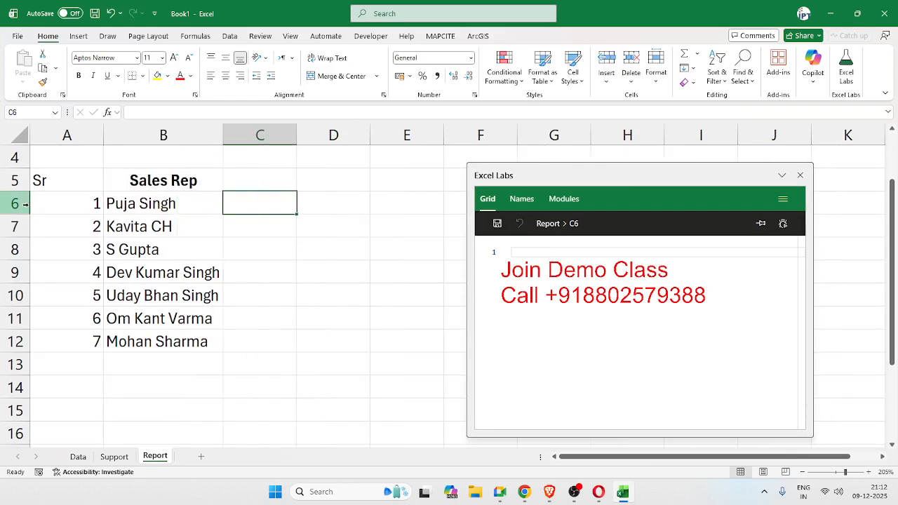
Increase the height of the report's data rows from row 6 down and centre their contents horizontally and vertically
{"action": "left_click_drag", "start_coordinate": [11, 202], "coordinate": [22, 373]}
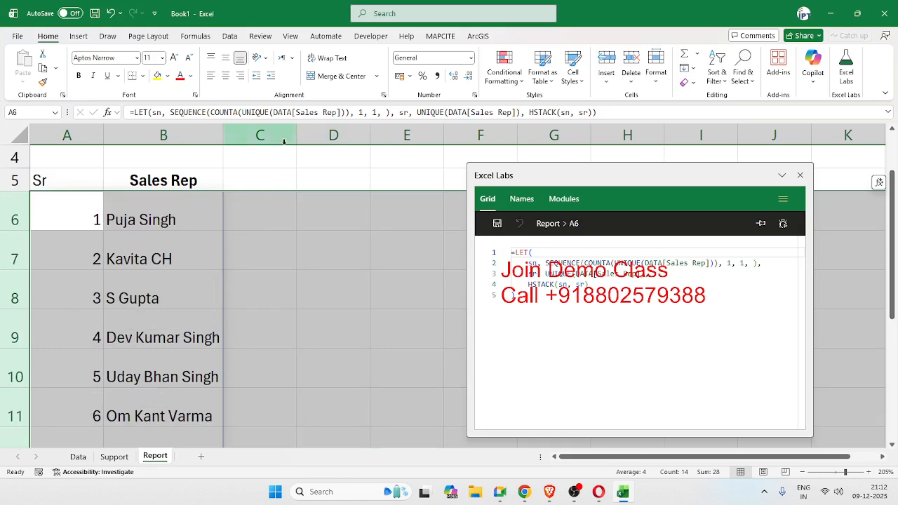
{"action": "left_click_drag", "start_coordinate": [26, 226], "coordinate": [26, 239]}
{"action": "left_click", "coordinate": [225, 75]}
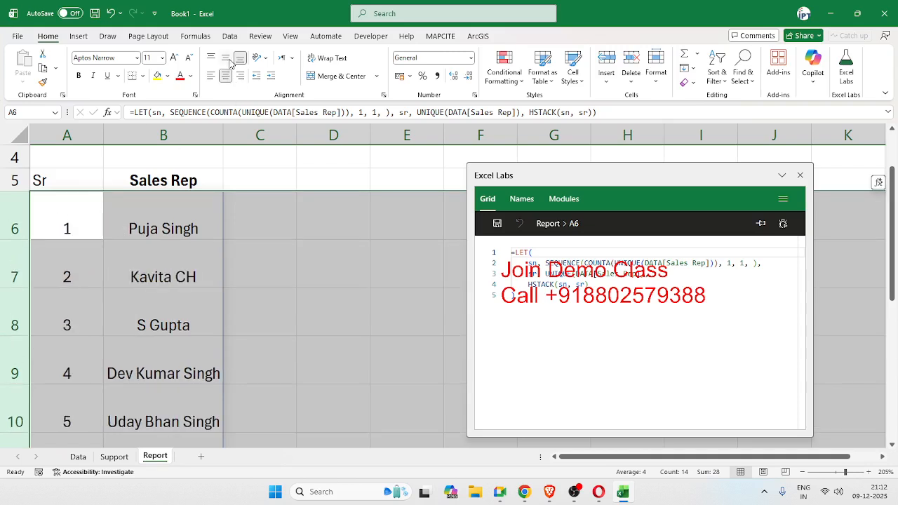
{"action": "left_click", "coordinate": [225, 58]}
{"action": "left_click", "coordinate": [251, 207]}
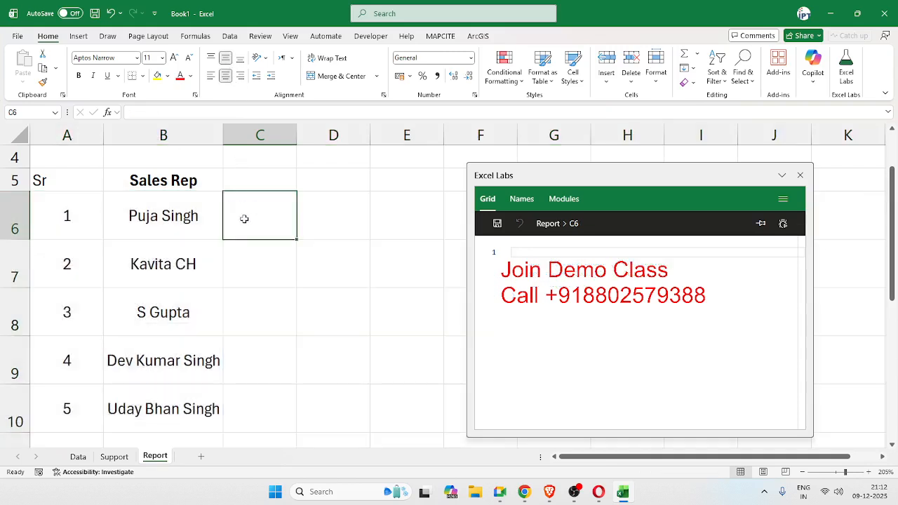
Show A6's LET formula in Excel Labs and move the window closer to the report columns
{"action": "left_click", "coordinate": [139, 219]}
{"action": "left_click", "coordinate": [66, 214]}
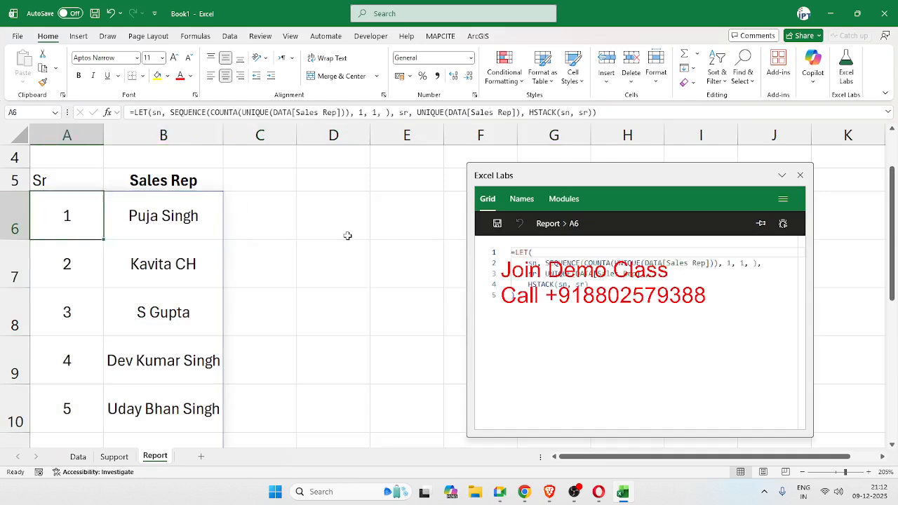
{"action": "left_click_drag", "start_coordinate": [637, 172], "coordinate": [480, 158]}
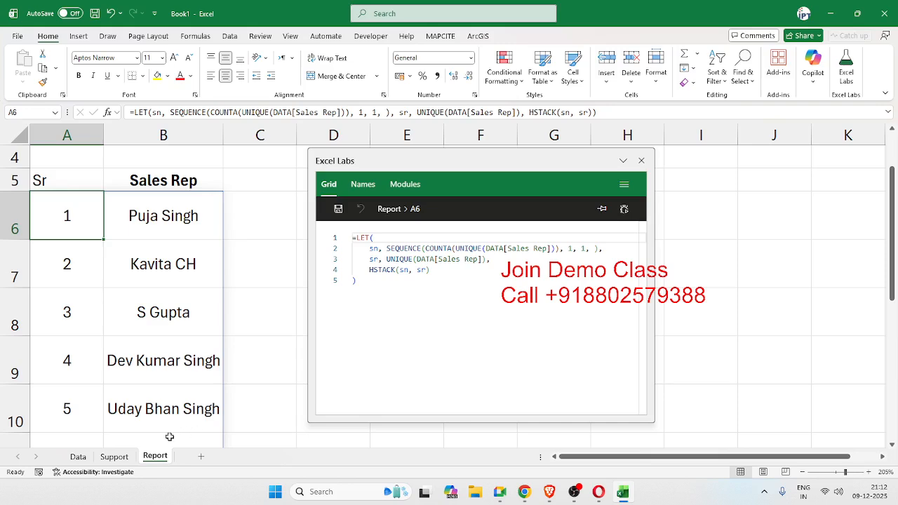
Enter the header photo in B1 of the Support sheet, above the sales rep pictures
{"action": "left_click", "coordinate": [114, 456]}
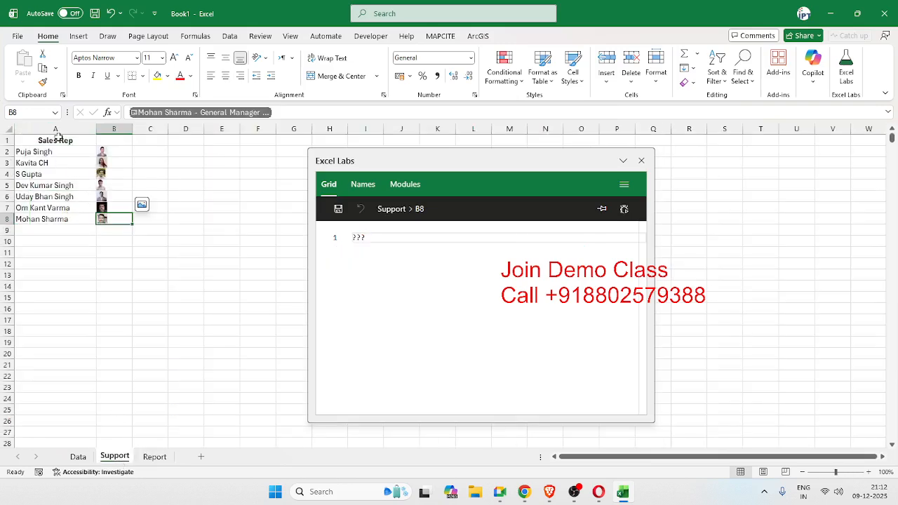
{"action": "left_click_drag", "start_coordinate": [56, 138], "coordinate": [116, 175]}
{"action": "left_click", "coordinate": [115, 138]}
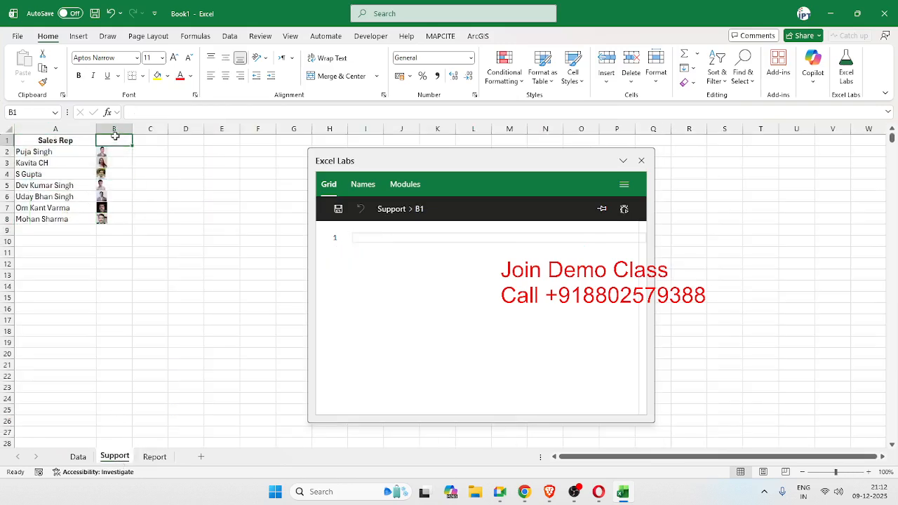
{"action": "type", "text": "photo"}
{"action": "key", "text": "Return"}
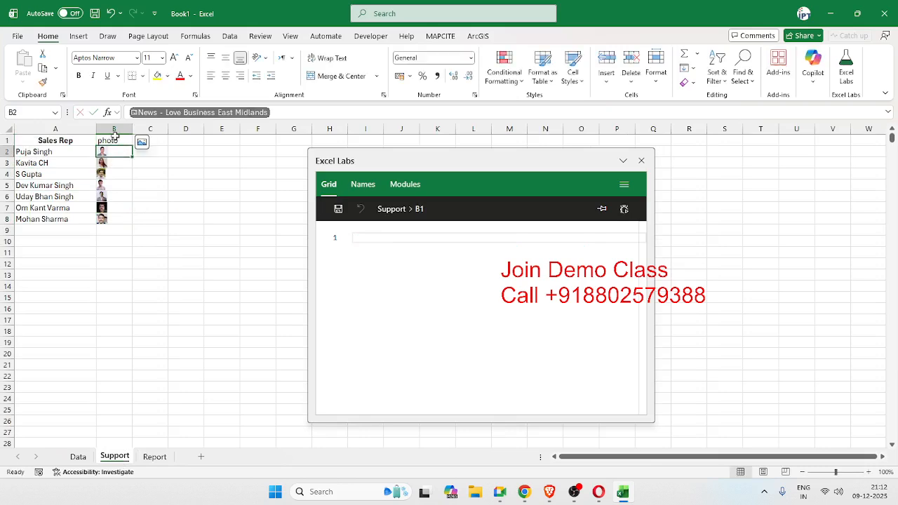
Convert A1:B8 on the Support sheet into a table with headers and name the table photo
{"action": "left_click_drag", "start_coordinate": [58, 141], "coordinate": [105, 221]}
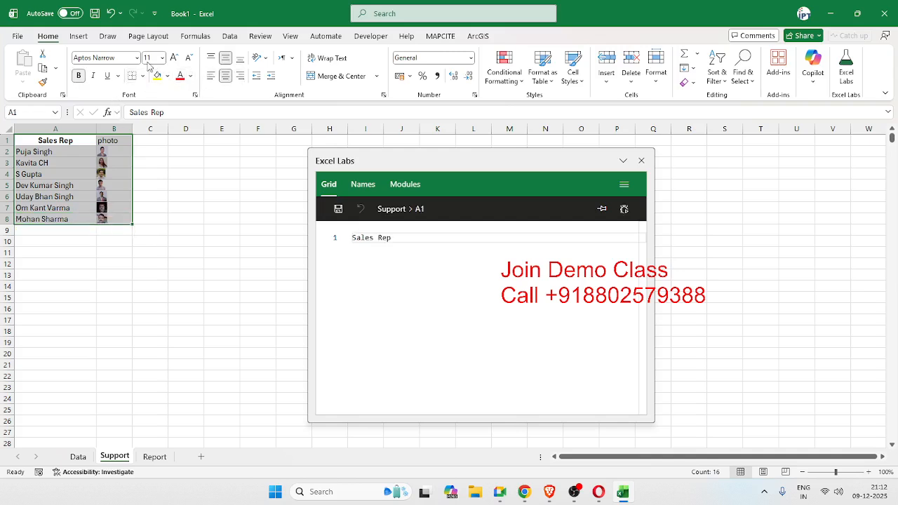
{"action": "left_click", "coordinate": [78, 36]}
{"action": "left_click", "coordinate": [107, 67]}
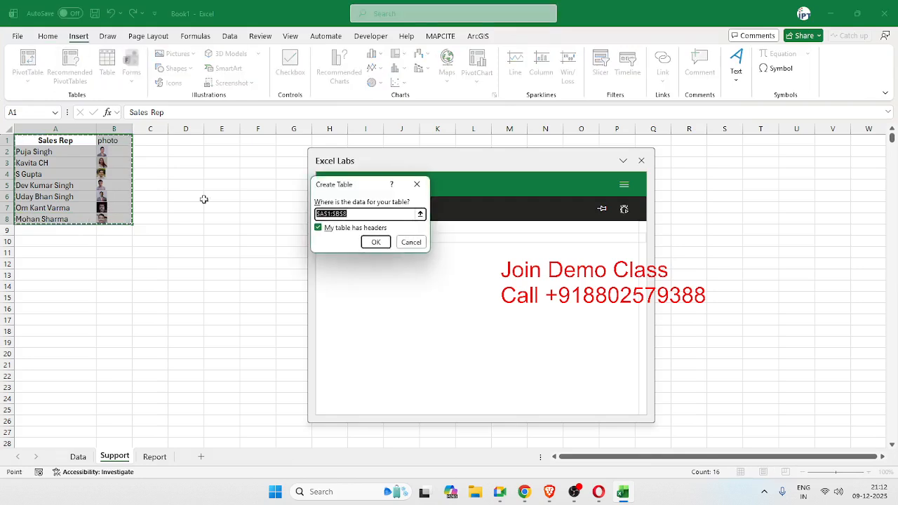
{"action": "left_click", "coordinate": [376, 242]}
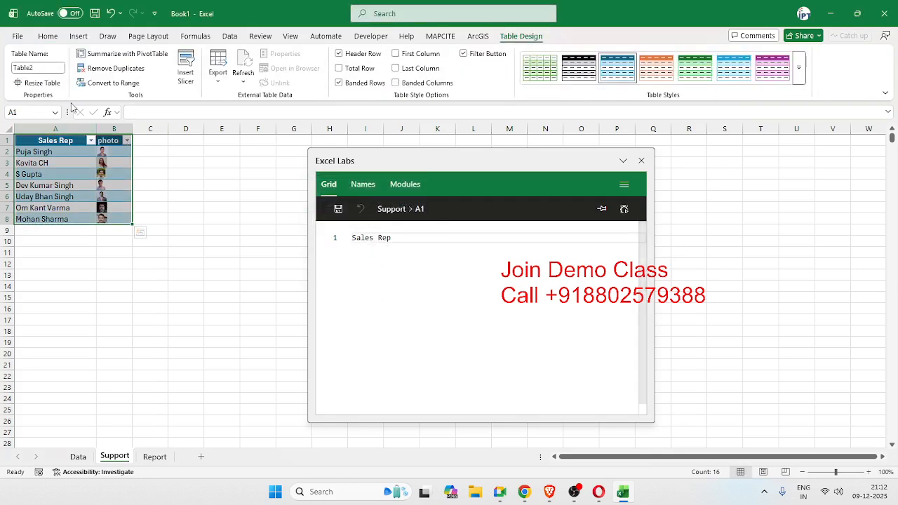
{"action": "left_click", "coordinate": [43, 68]}
{"action": "type", "text": "photo"}
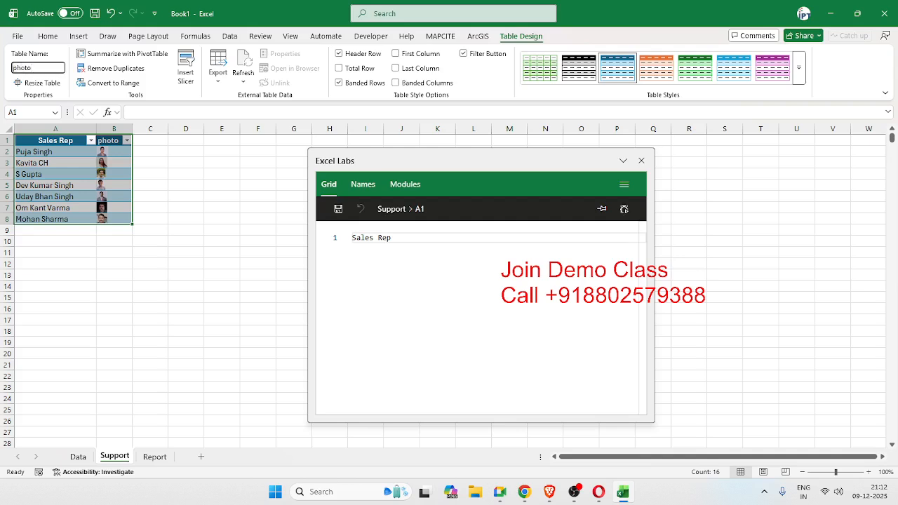
{"action": "key", "text": "Return"}
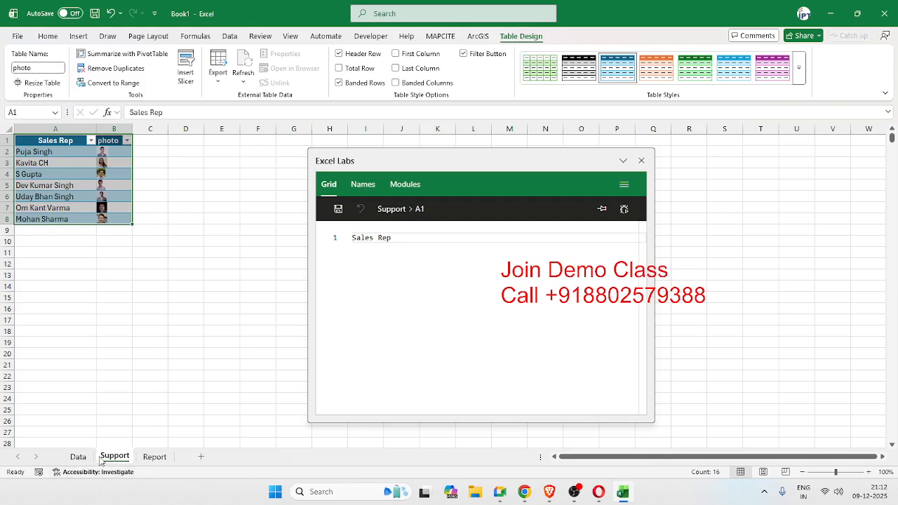
In the Report sheet's A6 LET formula, add a ph variable above the HSTACK line, starting a VLOOKUP with sr as lookup value
{"action": "left_click", "coordinate": [154, 457]}
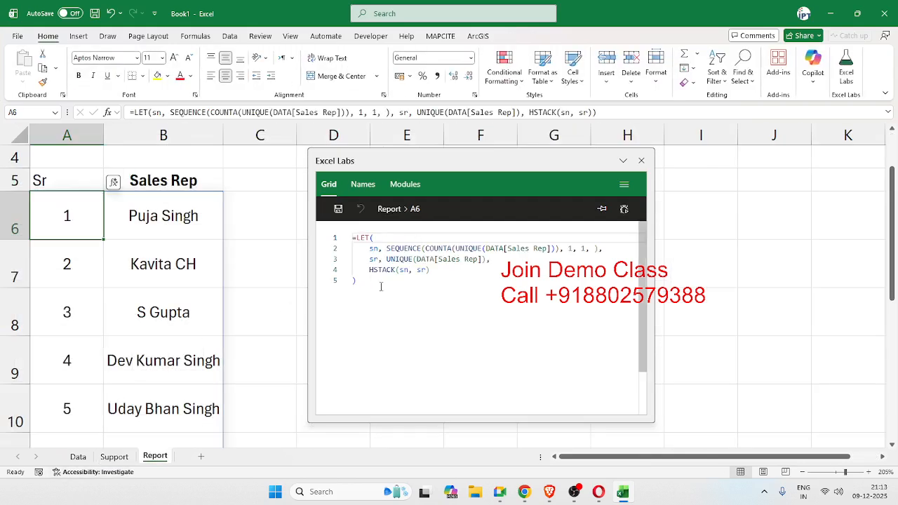
{"action": "left_click_drag", "start_coordinate": [432, 270], "coordinate": [353, 272]}
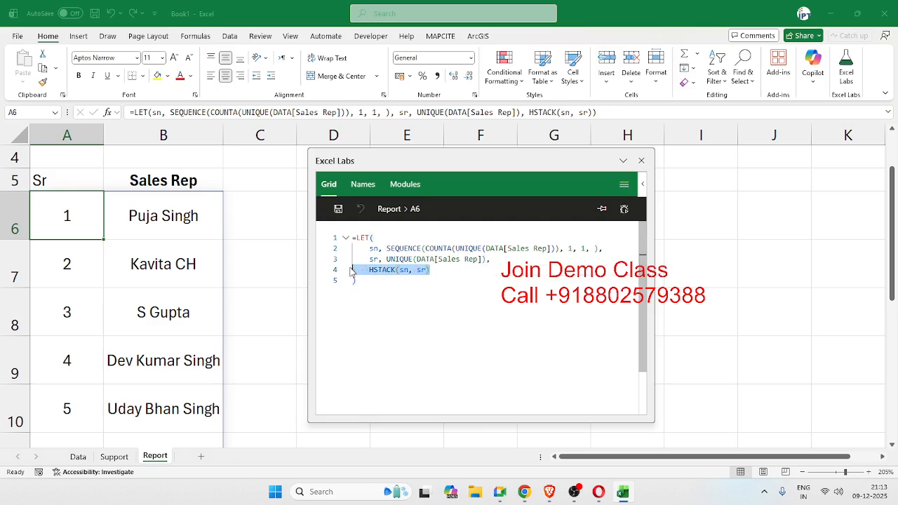
{"action": "left_click", "coordinate": [352, 271]}
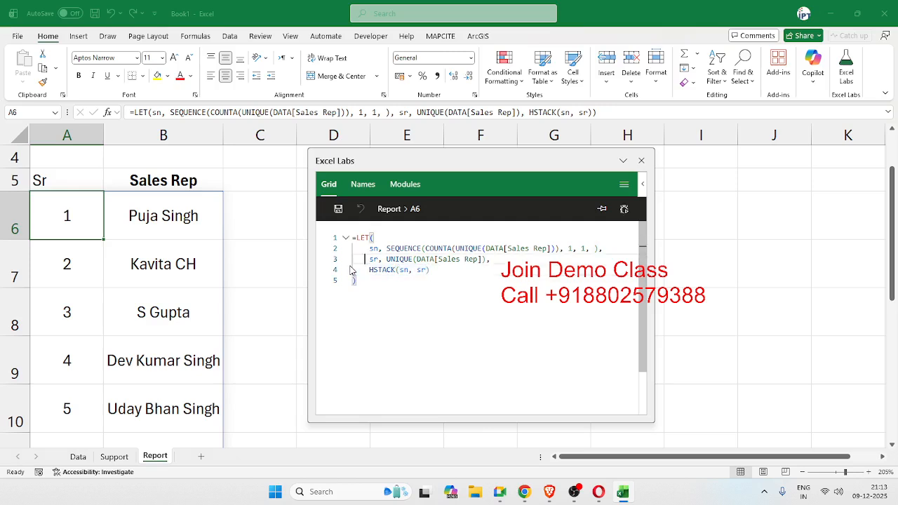
{"action": "key", "text": "Return"}
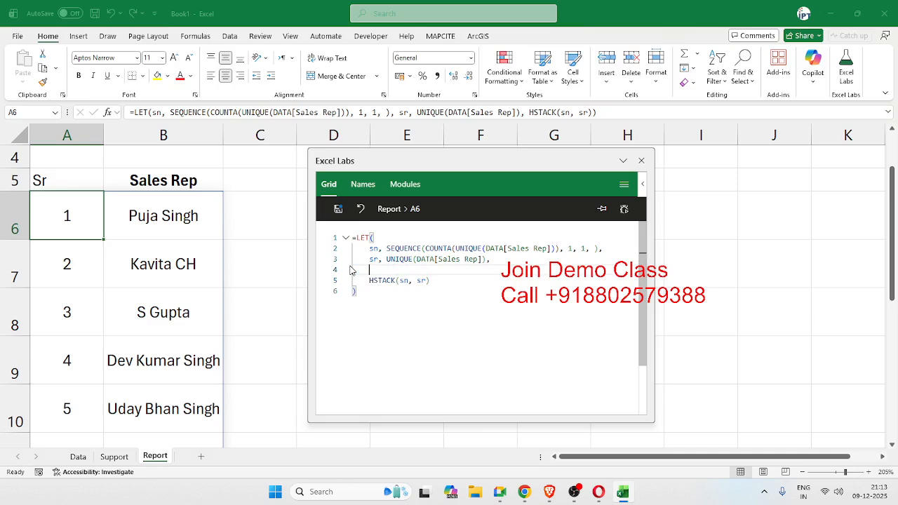
{"action": "type", "text": "ph"}
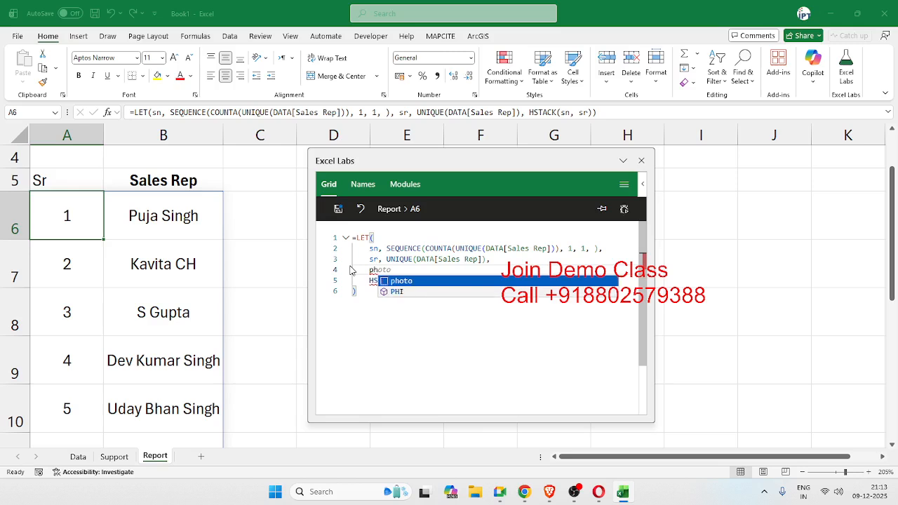
{"action": "type", "text": ","}
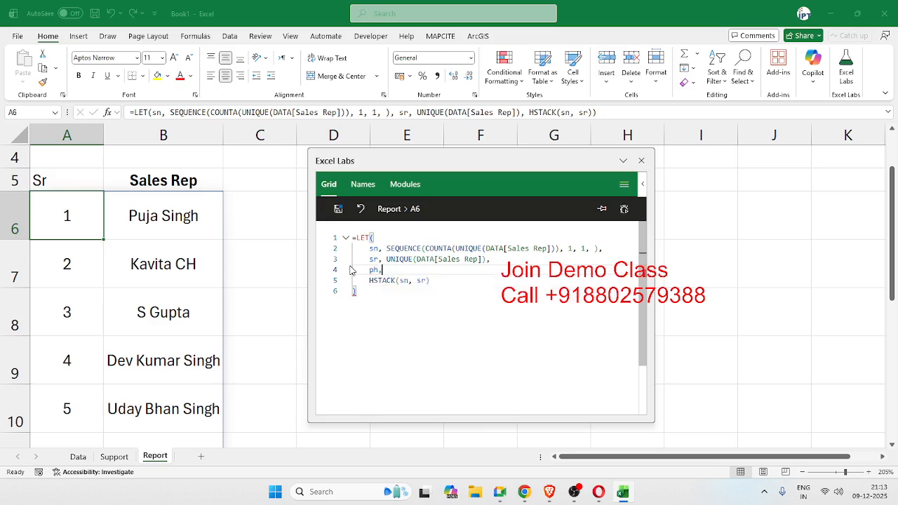
{"action": "type", "text": "vl"}
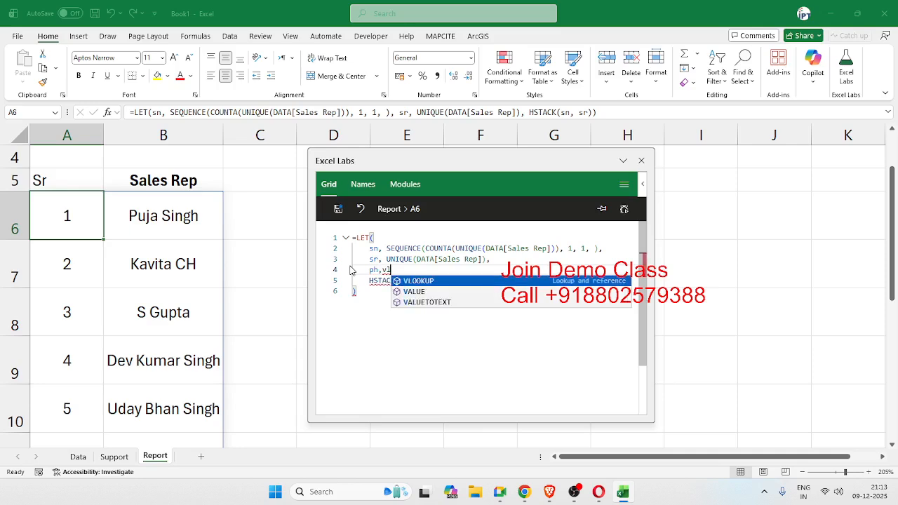
{"action": "key", "text": "Tab"}
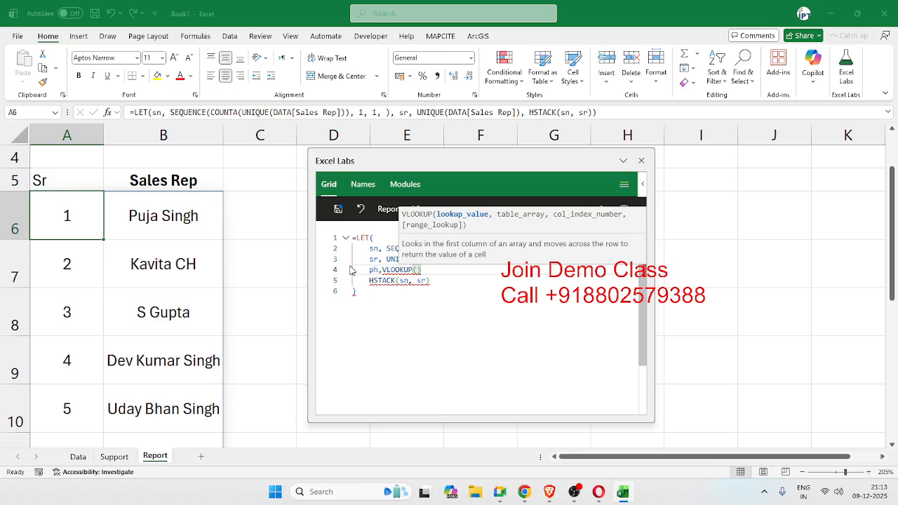
{"action": "type", "text": "sr,"}
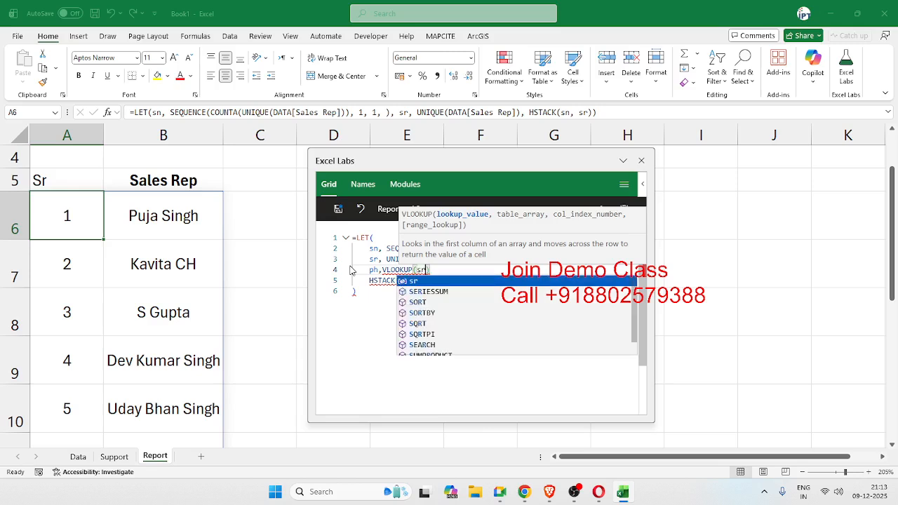
Complete the ph VLOOKUP with photo[#All] as the table array, column index 2 and match type 0, ending the line with a comma
{"action": "type", "text": "phot"}
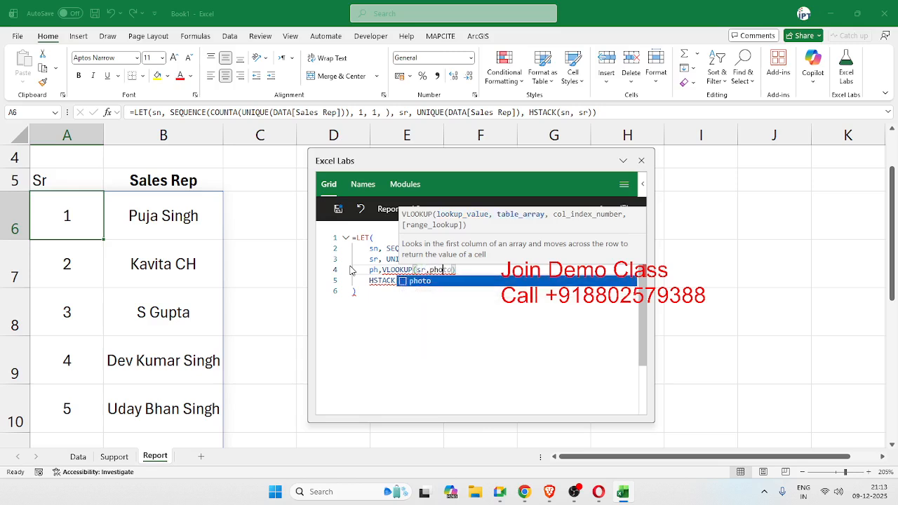
{"action": "type", "text": "o"}
{"action": "key", "text": "Escape"}
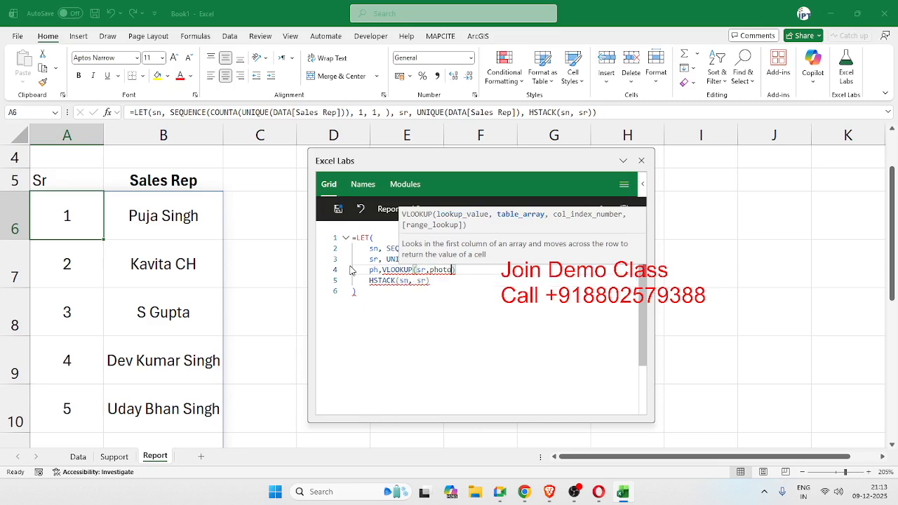
{"action": "type", "text": "["}
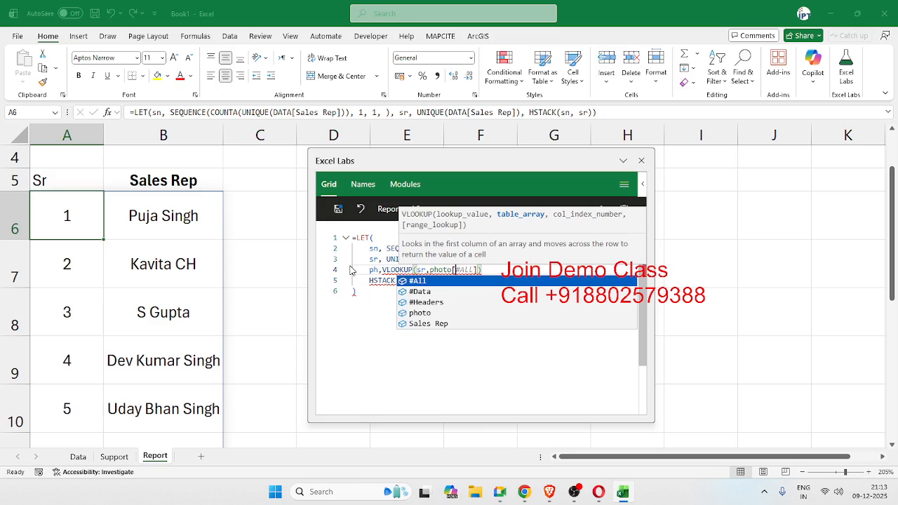
{"action": "key", "text": "Down"}
{"action": "key", "text": "Up"}
{"action": "key", "text": "Tab"}
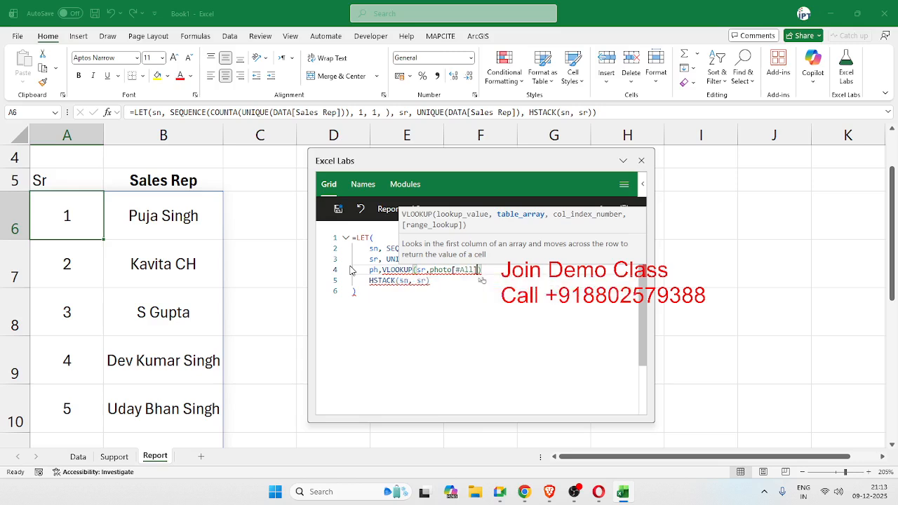
{"action": "type", "text": ",2,"}
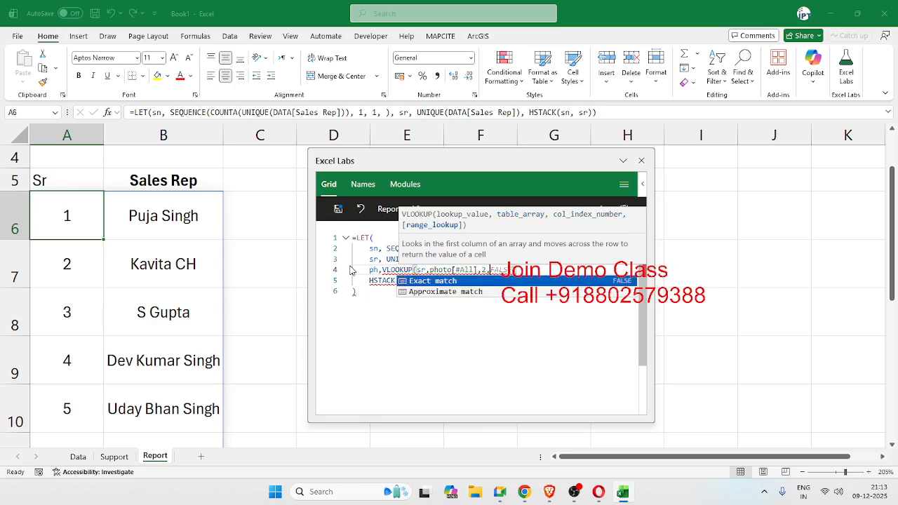
{"action": "type", "text": "0"}
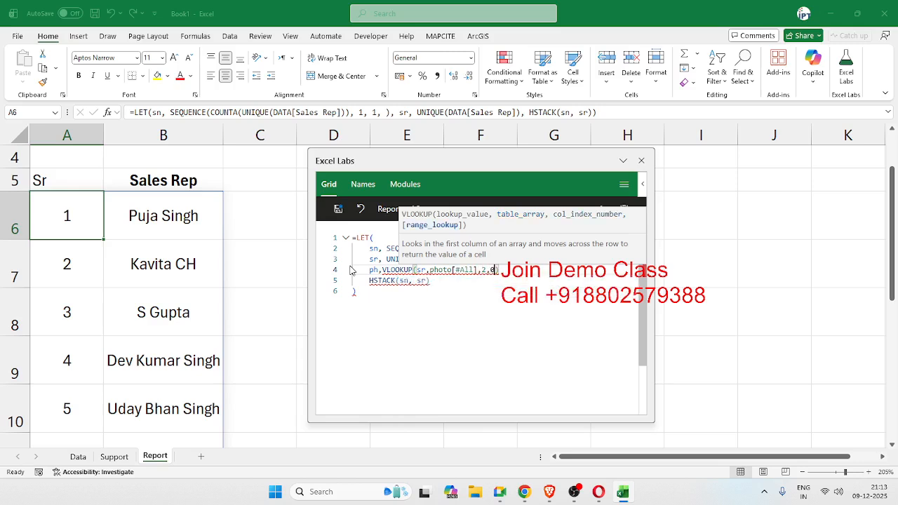
{"action": "left_click", "coordinate": [472, 293]}
{"action": "left_click", "coordinate": [512, 269]}
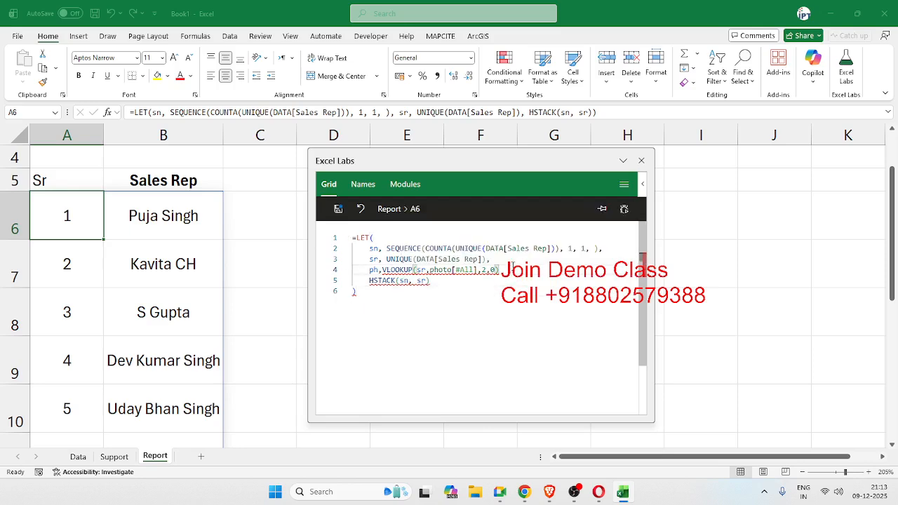
{"action": "type", "text": ","}
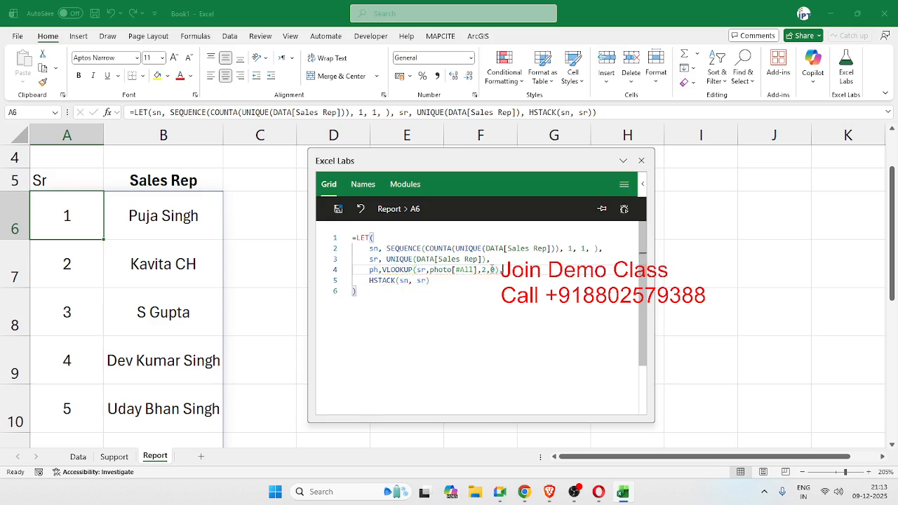
Add ph as the third array in HSTACK and save the LET formula to A6
{"action": "left_click", "coordinate": [431, 281]}
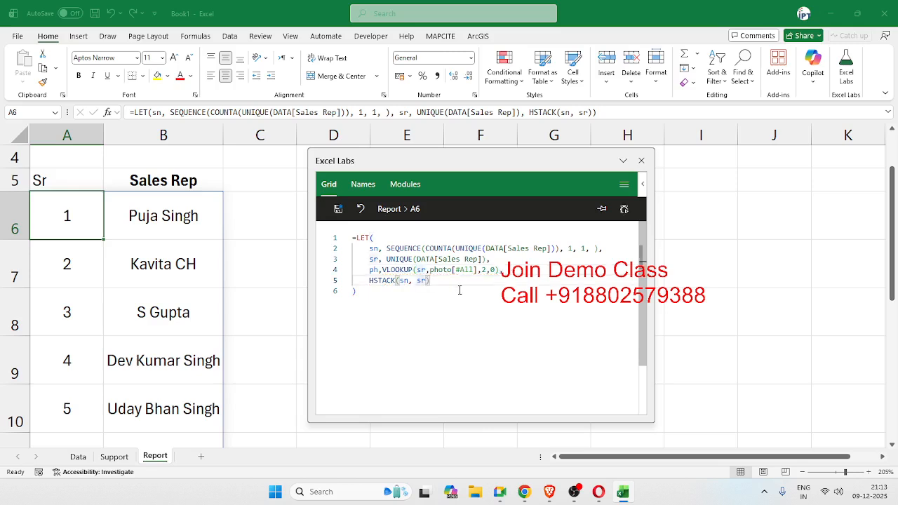
{"action": "type", "text": ","}
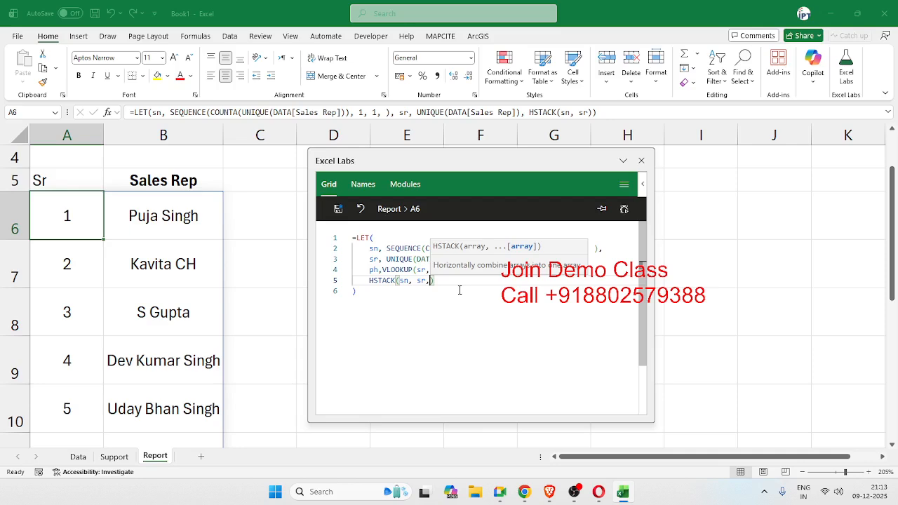
{"action": "type", "text": "ph"}
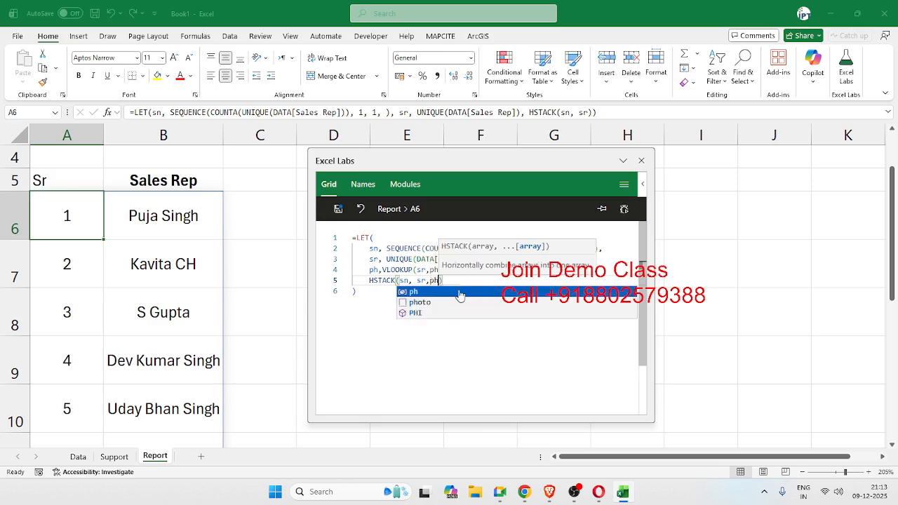
{"action": "left_click", "coordinate": [460, 292]}
{"action": "left_click", "coordinate": [438, 322]}
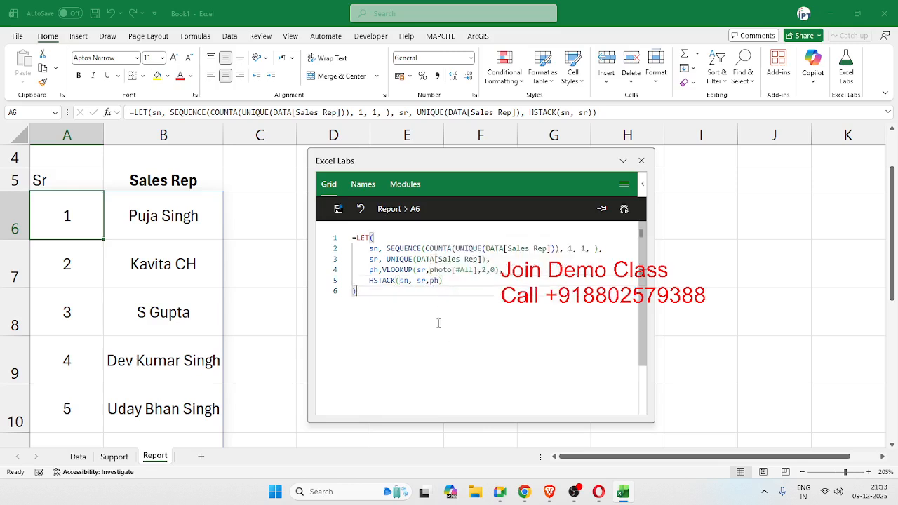
{"action": "left_click", "coordinate": [336, 210]}
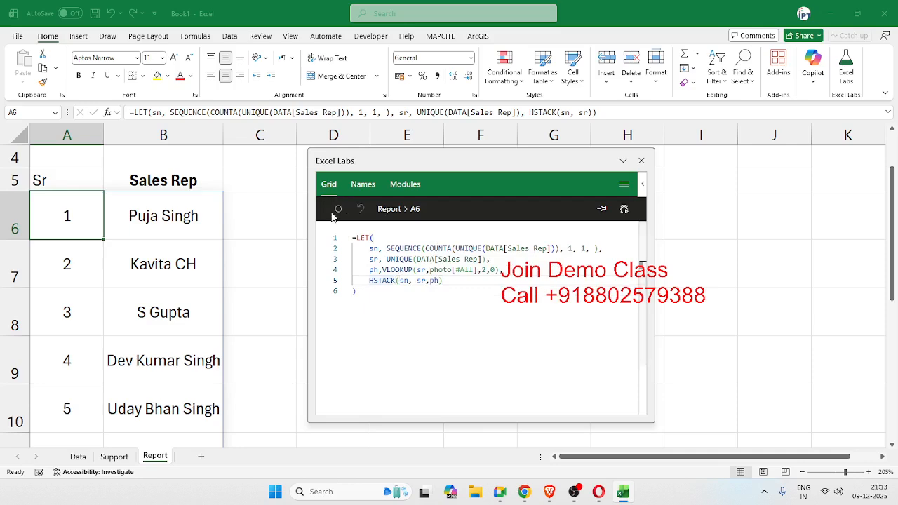
Move the Excel Labs window clear of the photos and merge and center the Sales Rep header across B5:C5
{"action": "left_click_drag", "start_coordinate": [372, 160], "coordinate": [554, 160]}
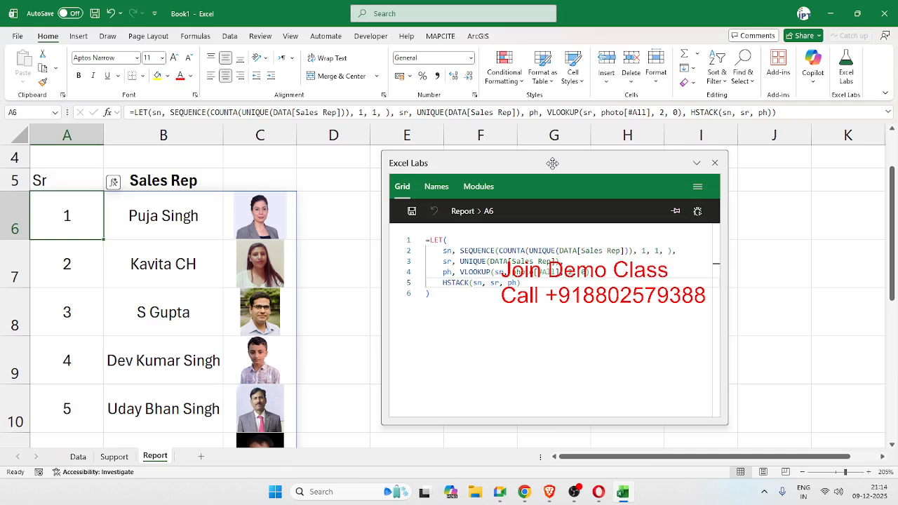
{"action": "left_click_drag", "start_coordinate": [220, 176], "coordinate": [253, 178]}
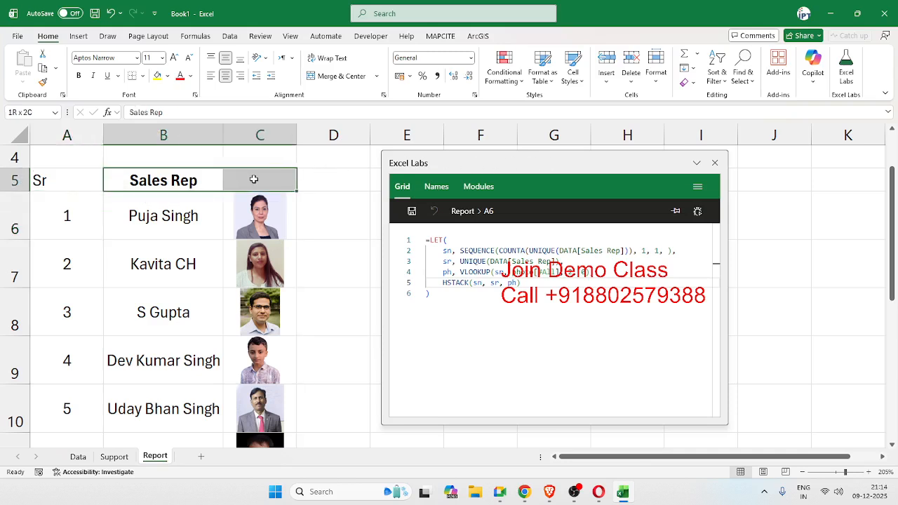
{"action": "left_click", "coordinate": [335, 76]}
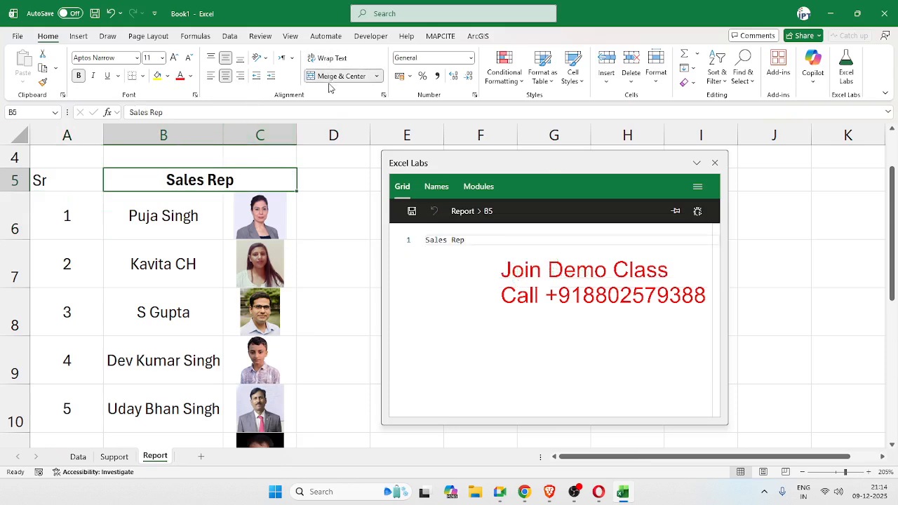
Examine the Data sheet's column headers with the Excel Labs window moved clear of them, and return to D5 on the Report sheet
{"action": "left_click", "coordinate": [320, 177]}
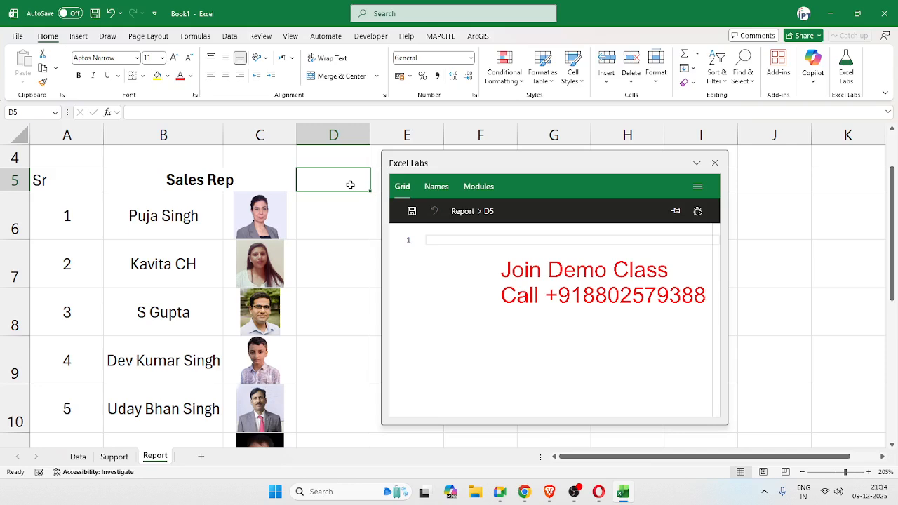
{"action": "left_click", "coordinate": [77, 457]}
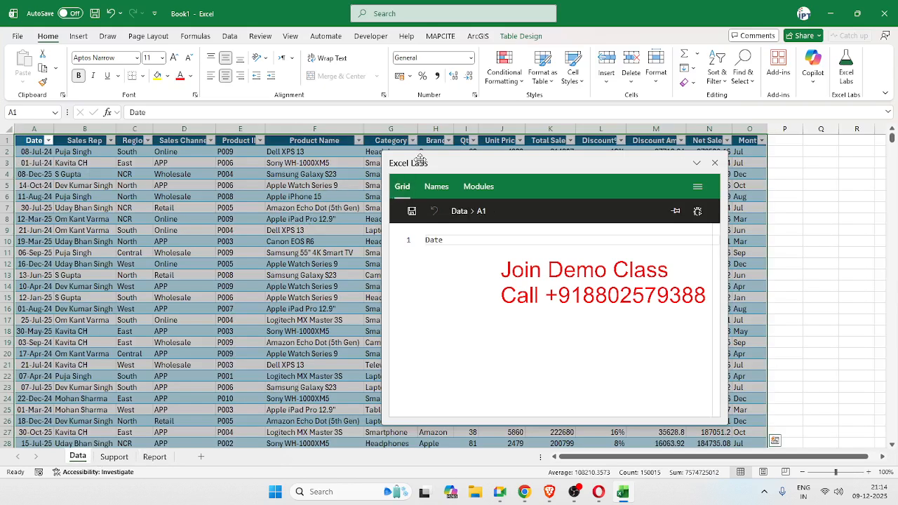
{"action": "left_click_drag", "start_coordinate": [419, 161], "coordinate": [467, 218]}
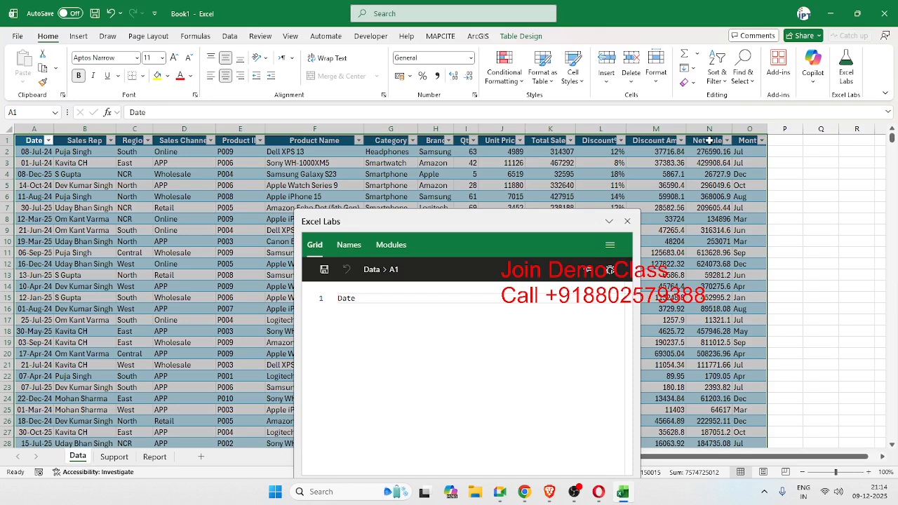
{"action": "left_click", "coordinate": [460, 139]}
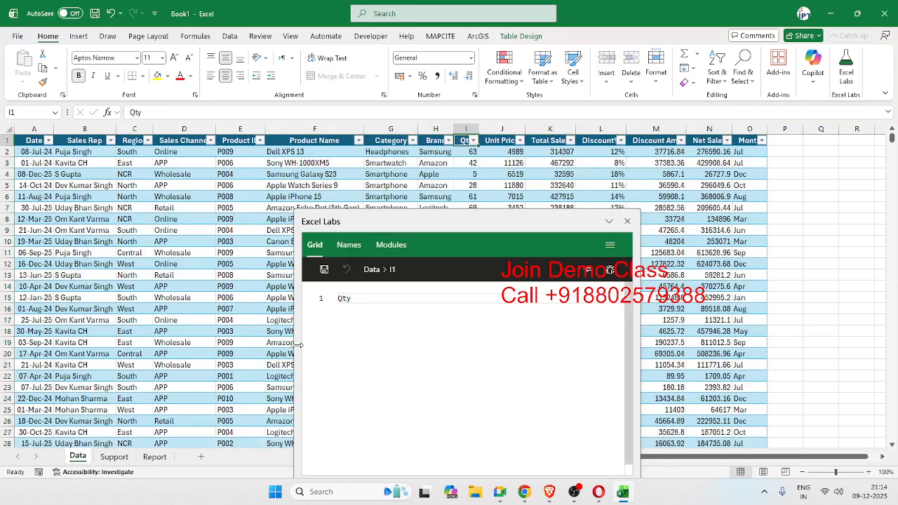
{"action": "left_click", "coordinate": [152, 457]}
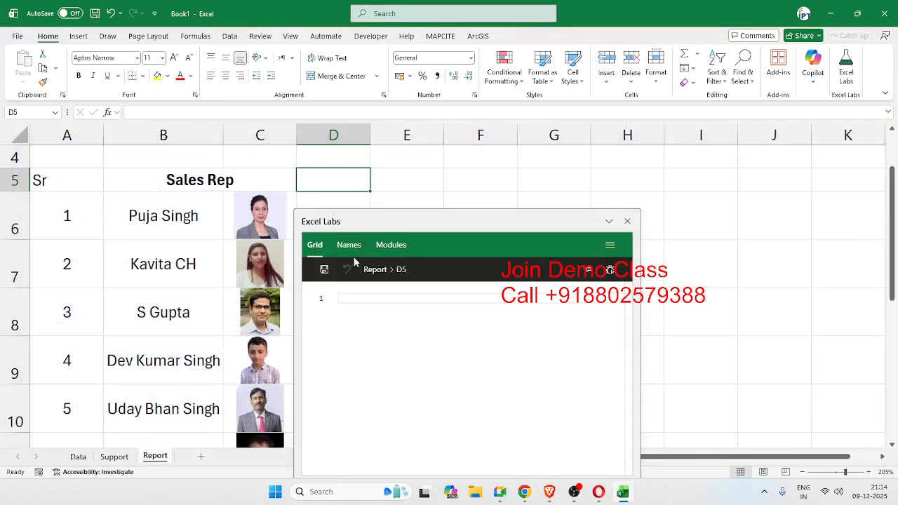
Add a new line for the variable qty below the ph line in A6's LET formula, starting its value with SUMIF
{"action": "left_click", "coordinate": [80, 206]}
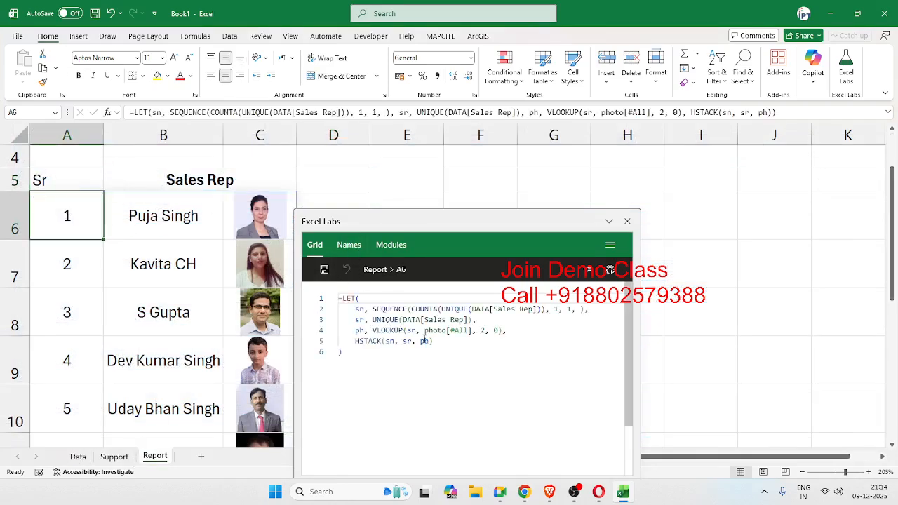
{"action": "left_click", "coordinate": [446, 345]}
{"action": "left_click", "coordinate": [521, 331]}
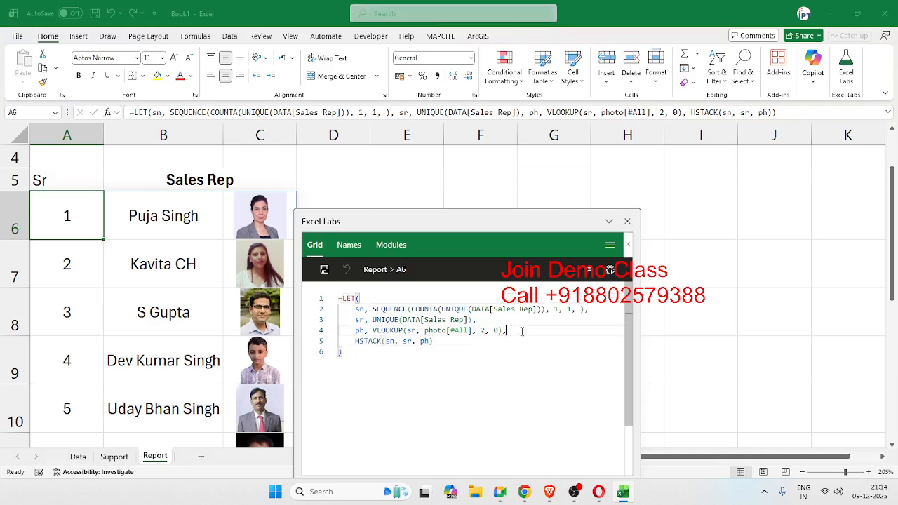
{"action": "left_click", "coordinate": [466, 339]}
{"action": "left_click", "coordinate": [515, 330]}
{"action": "key", "text": "Return"}
{"action": "type", "text": "q"}
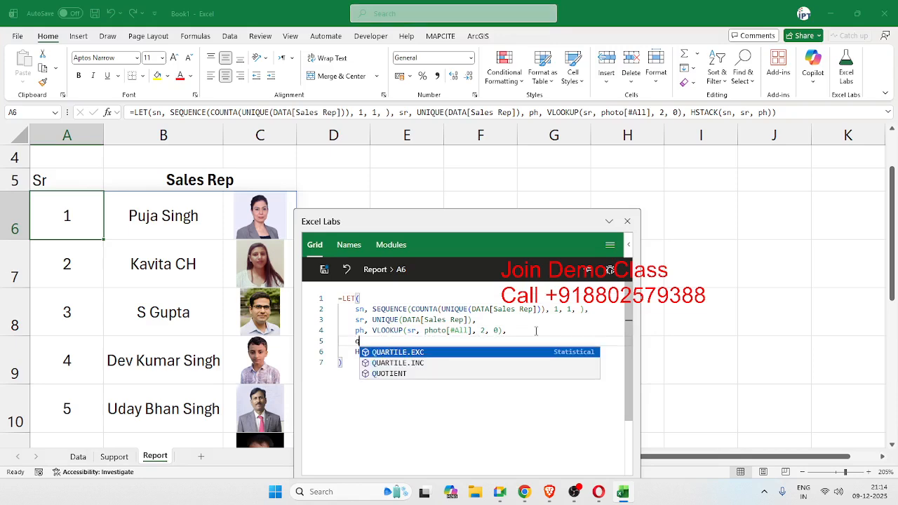
{"action": "type", "text": "ty,"}
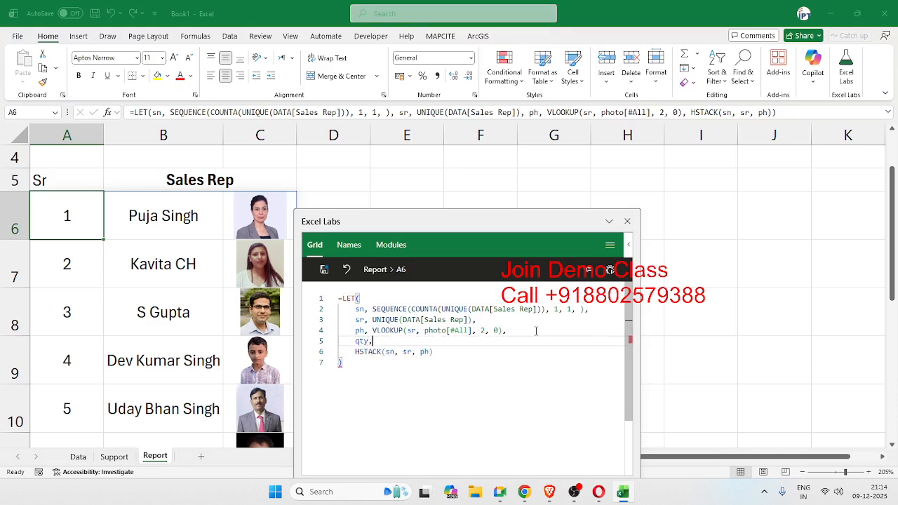
{"action": "type", "text": "sum"}
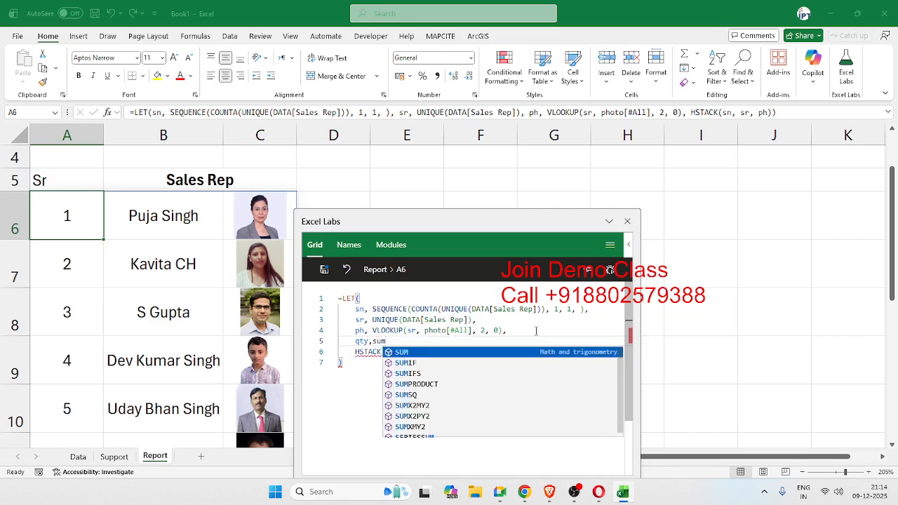
{"action": "key", "text": "Tab"}
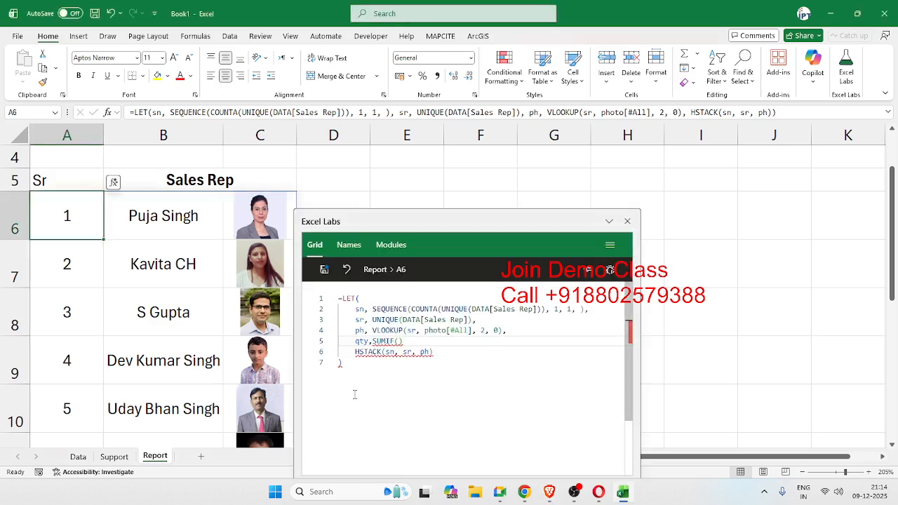
Set the Sales Rep column of the DATA table, DATA[Sales Rep], as the range of the qty SUMIF
{"action": "left_click", "coordinate": [400, 343]}
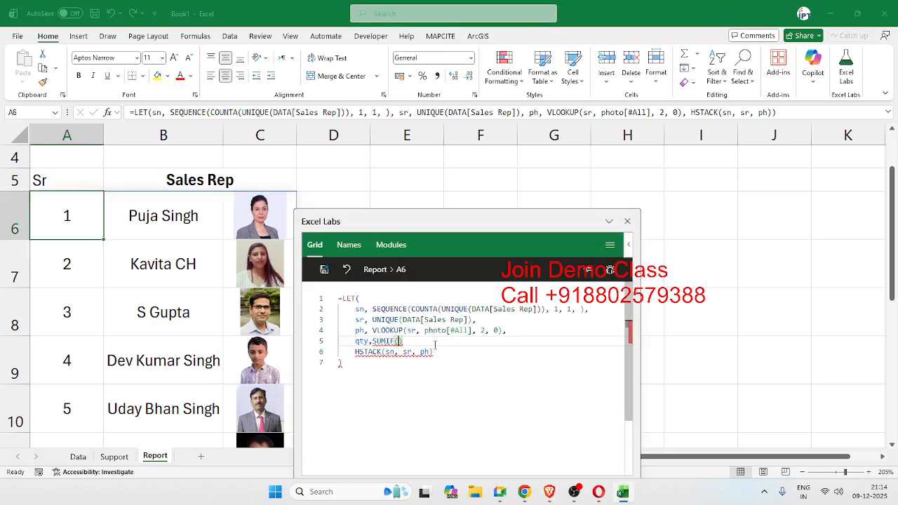
{"action": "type", "text": "data"}
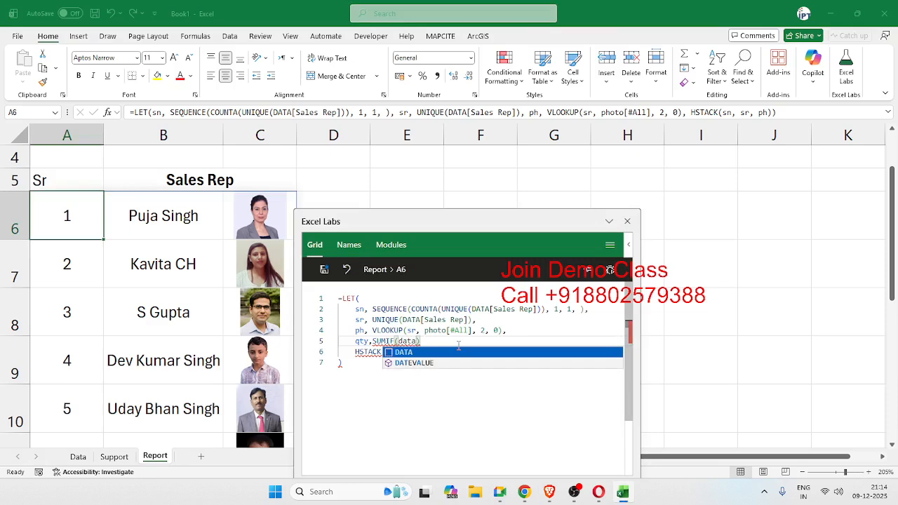
{"action": "key", "text": "Tab"}
{"action": "type", "text": "["}
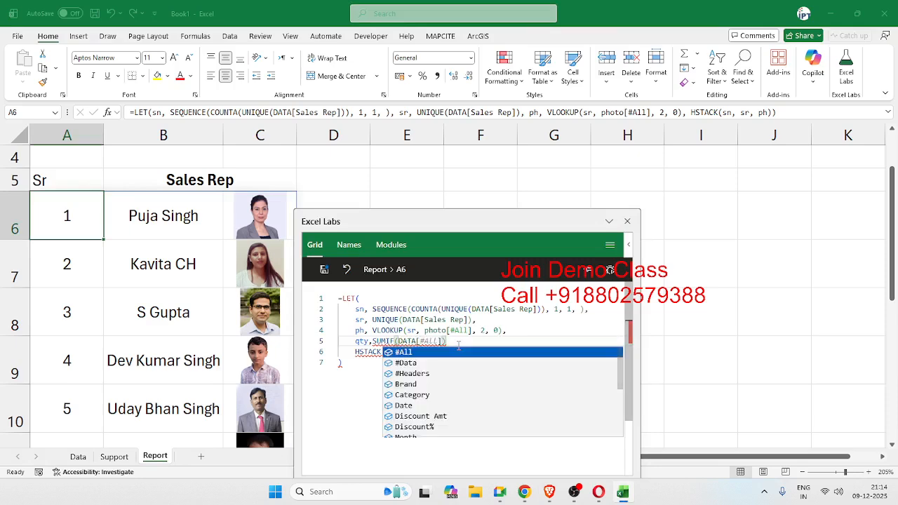
{"action": "key", "text": "Down"}
{"action": "key", "text": "Down"}
{"action": "key", "text": "Down"}
{"action": "key", "text": "Down"}
{"action": "key", "text": "Down"}
{"action": "key", "text": "Down"}
{"action": "key", "text": "Up"}
{"action": "key", "text": "Up"}
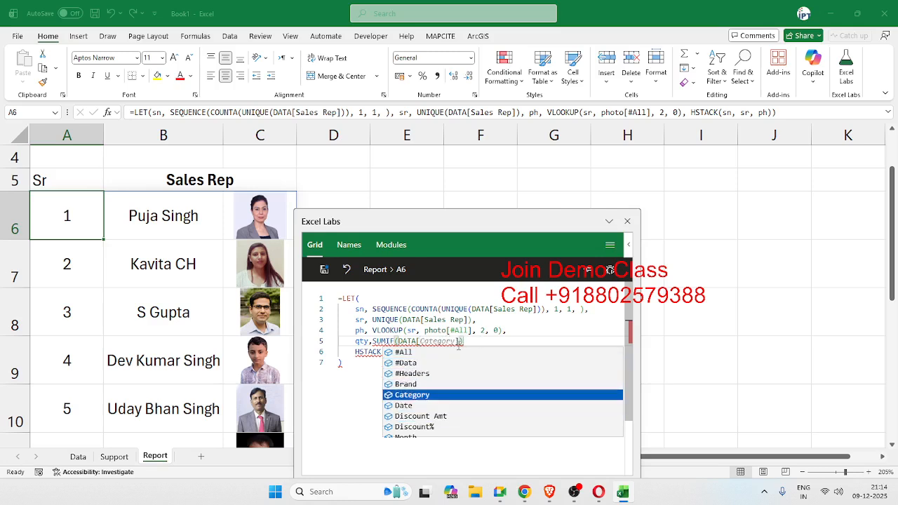
{"action": "key", "text": "Down"}
{"action": "key", "text": "Down"}
{"action": "key", "text": "Down"}
{"action": "key", "text": "Down"}
{"action": "key", "text": "Down"}
{"action": "key", "text": "Down"}
{"action": "key", "text": "Down"}
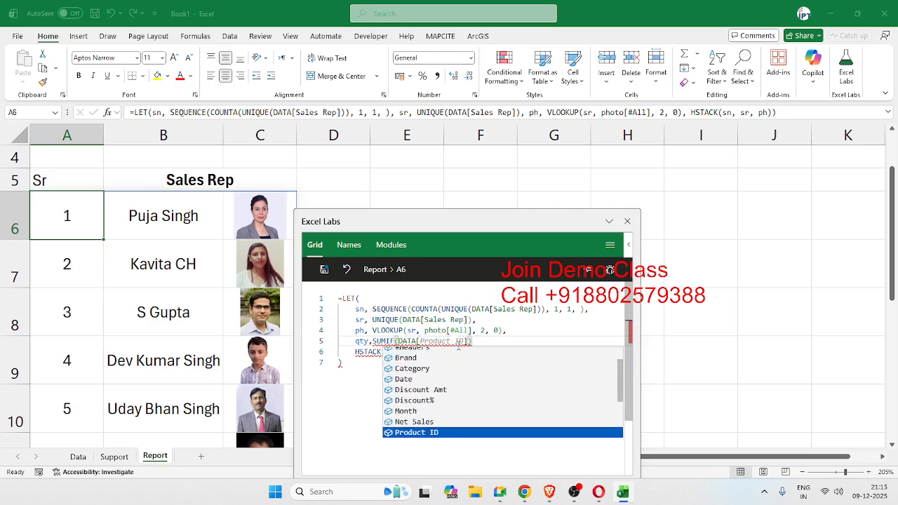
{"action": "key", "text": "Down"}
{"action": "key", "text": "Down"}
{"action": "key", "text": "Down"}
{"action": "key", "text": "Down"}
{"action": "key", "text": "Down"}
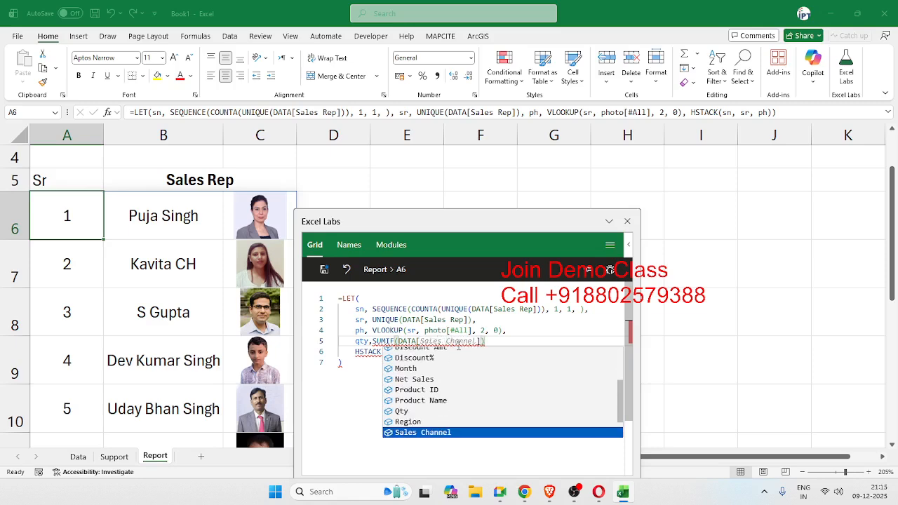
{"action": "key", "text": "Up"}
{"action": "key", "text": "Tab"}
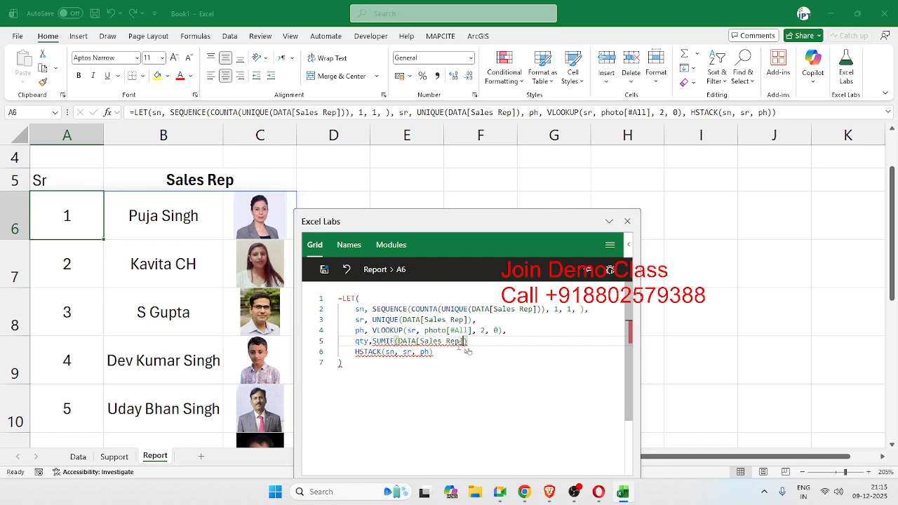
Complete the qty SUMIF with sr as the criteria and DATA[Qty] as the sum range, ending the line with a comma
{"action": "type", "text": ",\""}
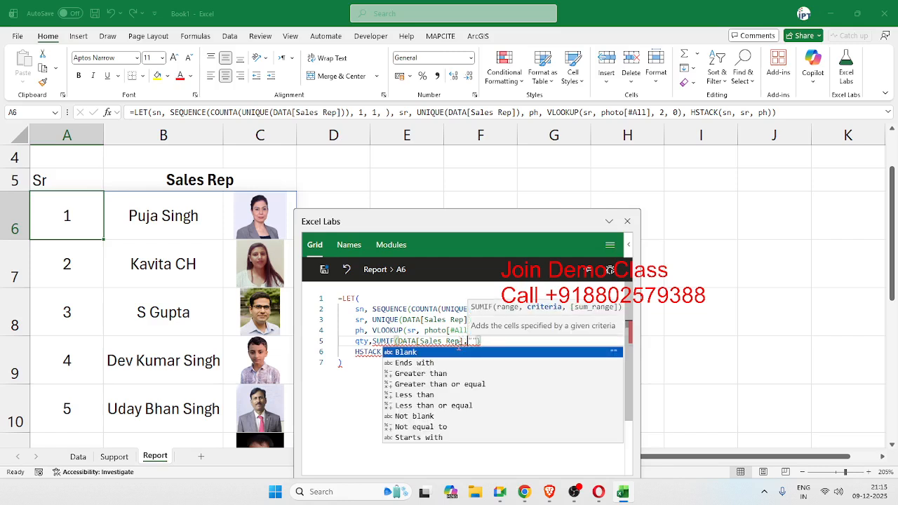
{"action": "key", "text": "BackSpace"}
{"action": "type", "text": "sr"}
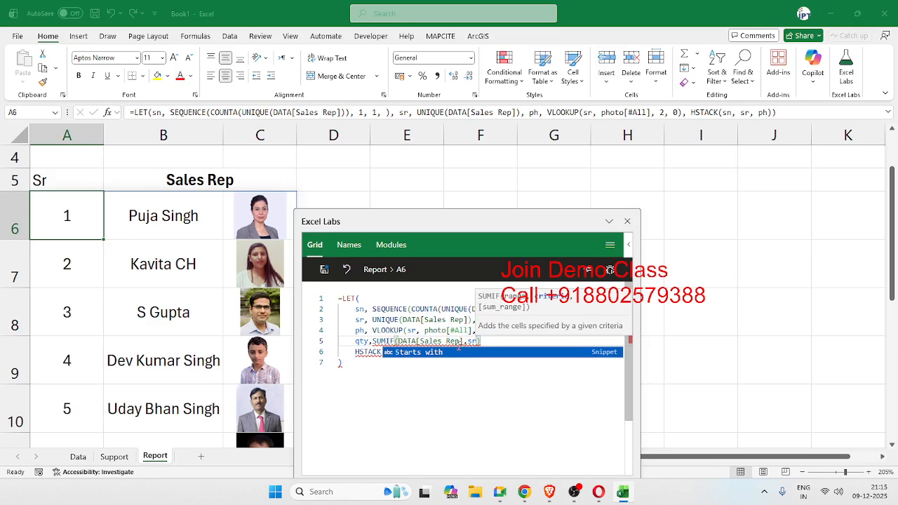
{"action": "type", "text": ",data"}
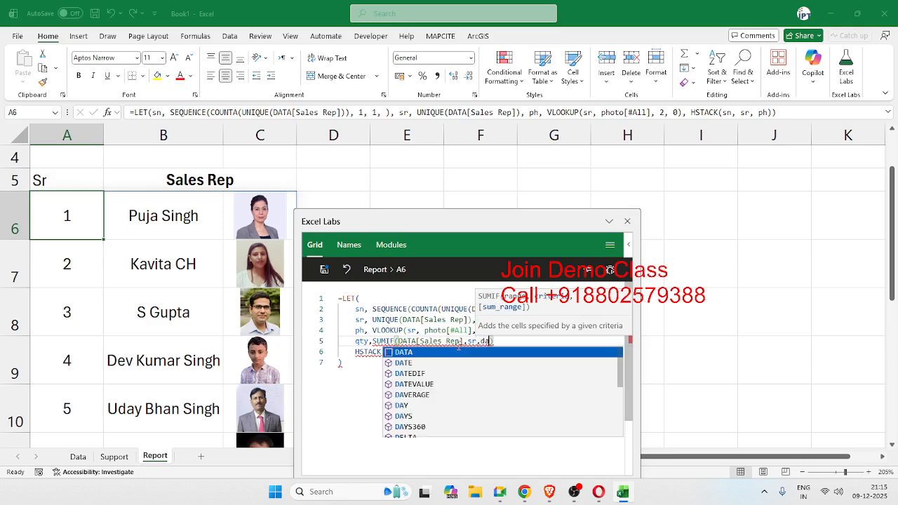
{"action": "key", "text": "Tab"}
{"action": "type", "text": "[q"}
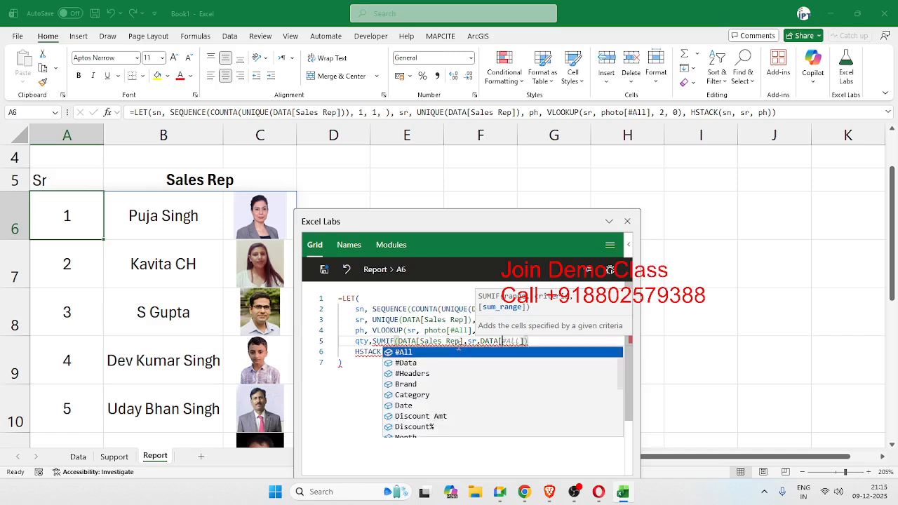
{"action": "key", "text": "Tab"}
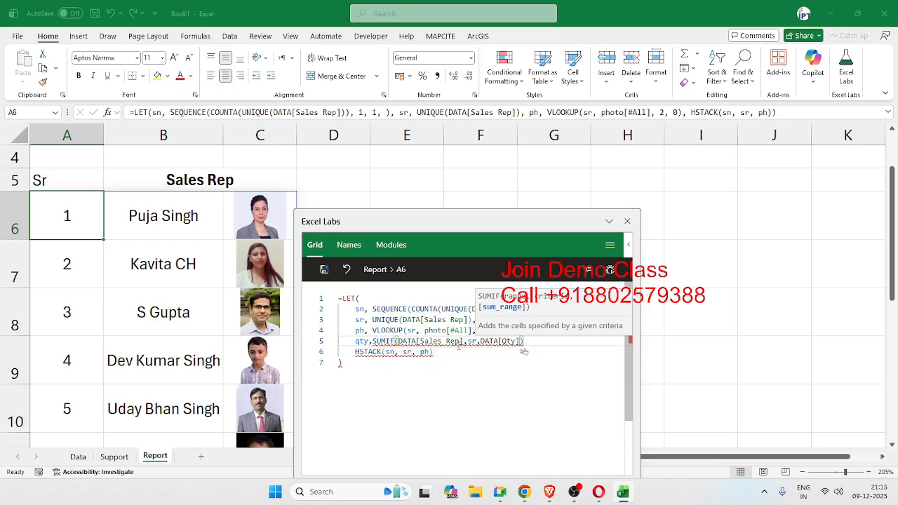
{"action": "left_click", "coordinate": [461, 356]}
{"action": "left_click", "coordinate": [536, 341]}
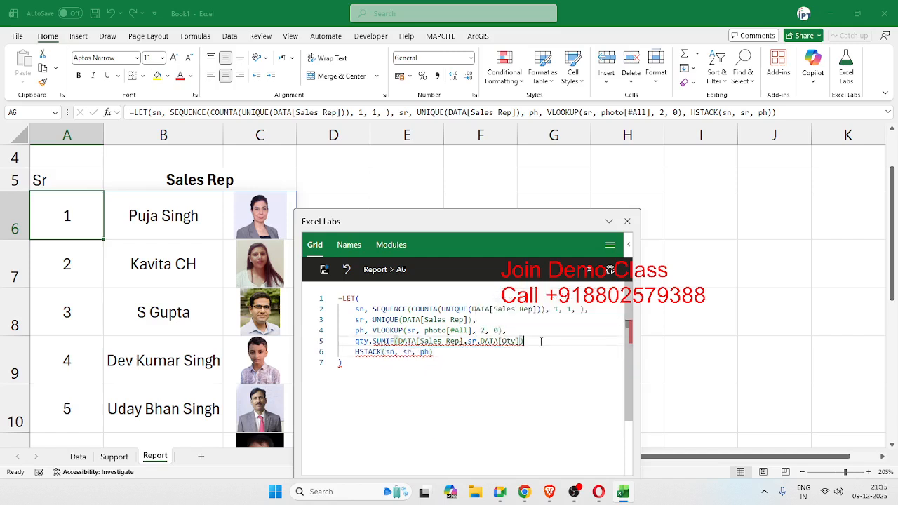
{"action": "type", "text": ","}
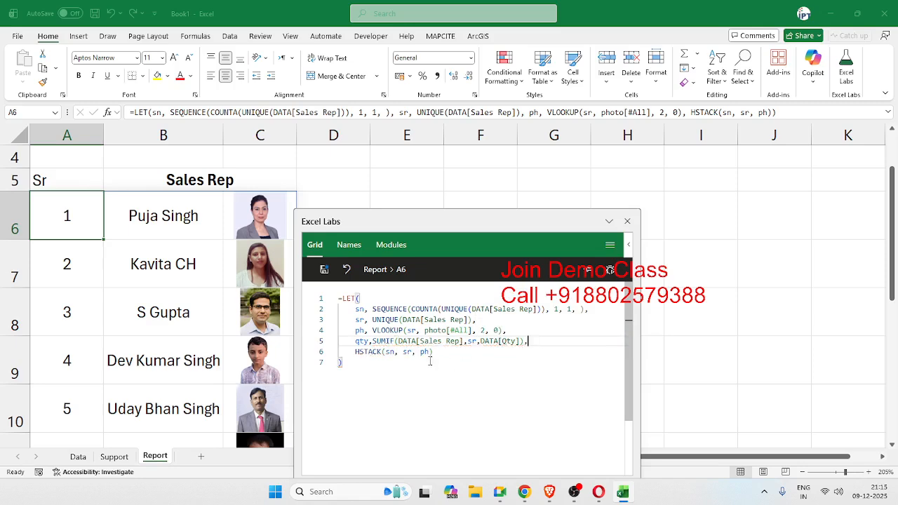
Add qty as the fourth array in HSTACK, save the formula to A6, and move the Excel Labs window clear of column D
{"action": "left_click", "coordinate": [429, 360]}
{"action": "left_click", "coordinate": [428, 353]}
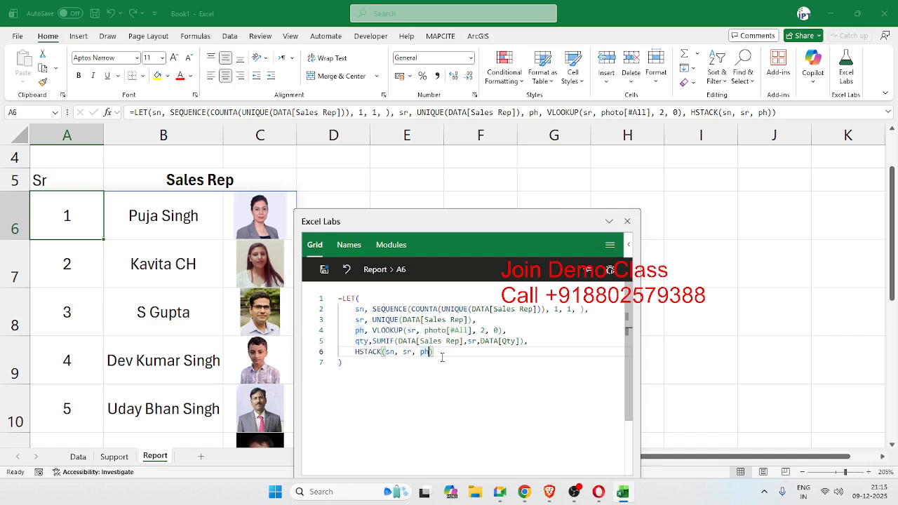
{"action": "type", "text": ",qty"}
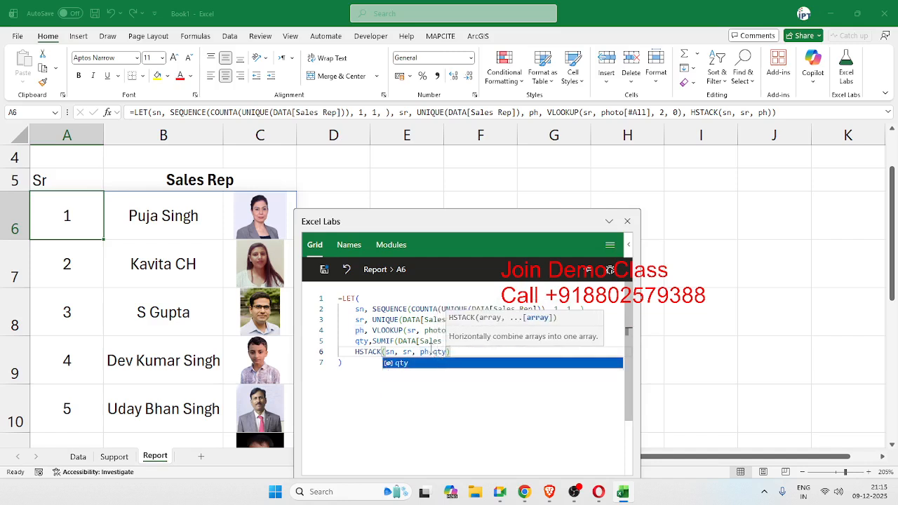
{"action": "key", "text": "Escape"}
{"action": "left_click", "coordinate": [324, 270]}
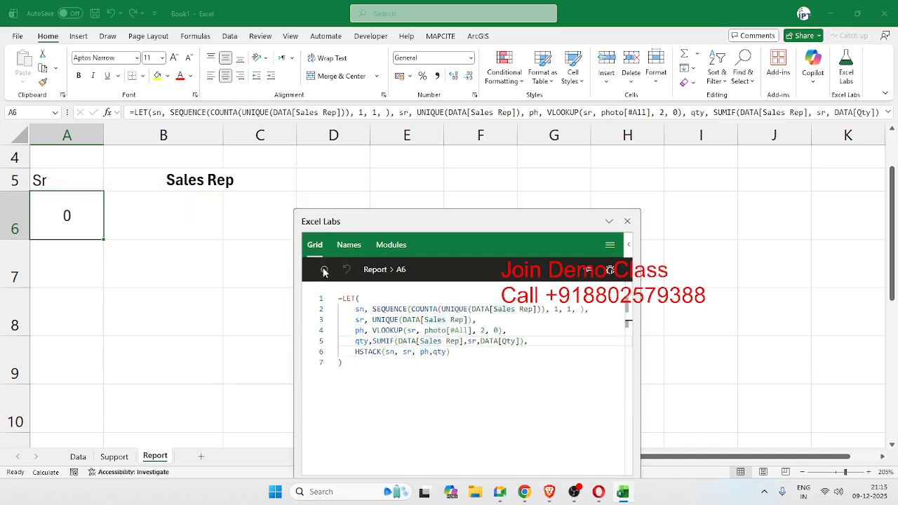
{"action": "left_click_drag", "start_coordinate": [465, 218], "coordinate": [624, 173]}
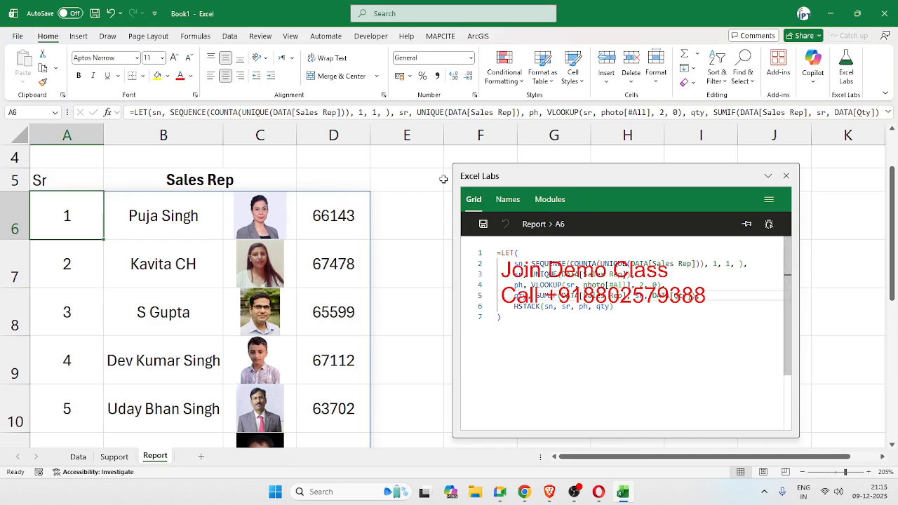
{"action": "left_click", "coordinate": [399, 211]}
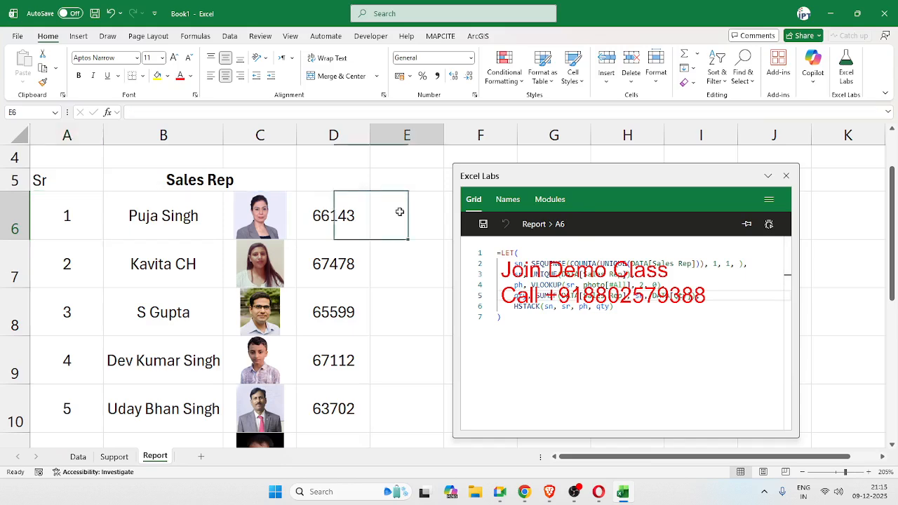
{"action": "left_click", "coordinate": [342, 224]}
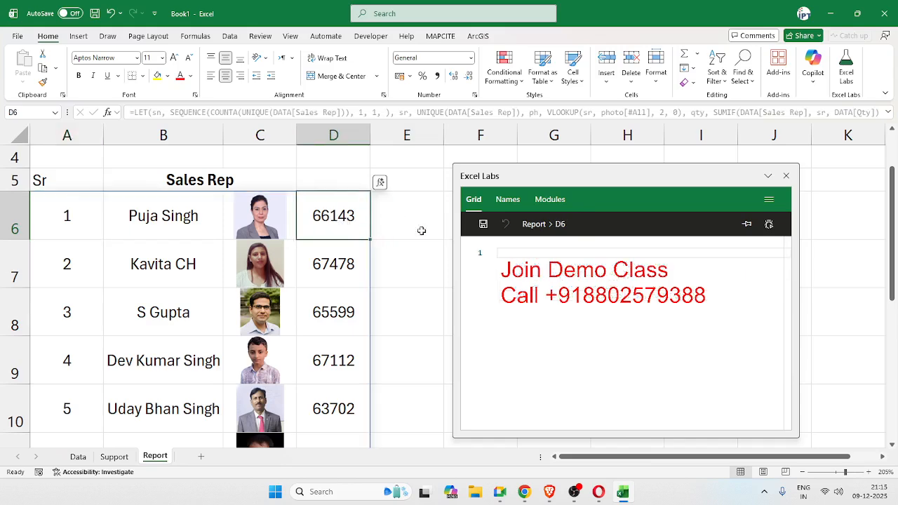
Add qty a second time as the fifth array in A6's HSTACK and save the formula
{"action": "left_click", "coordinate": [68, 218]}
{"action": "left_click", "coordinate": [610, 309]}
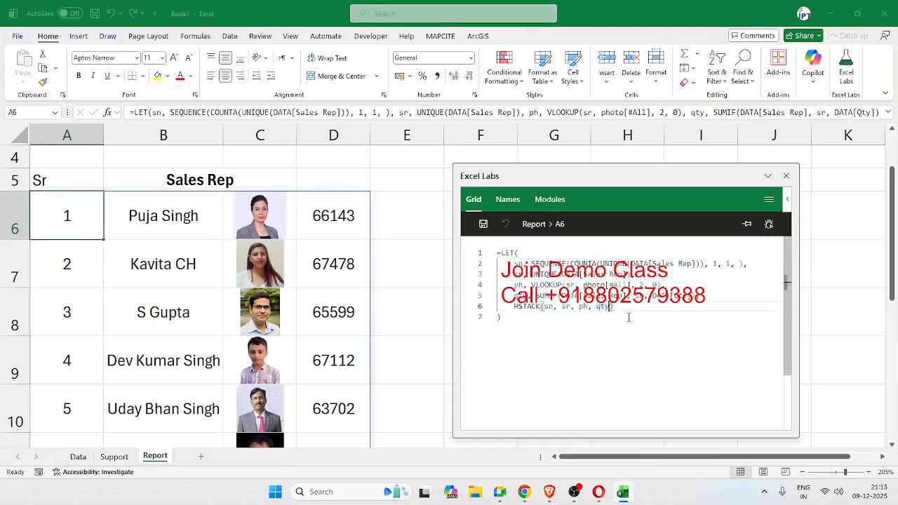
{"action": "type", "text": ",qty"}
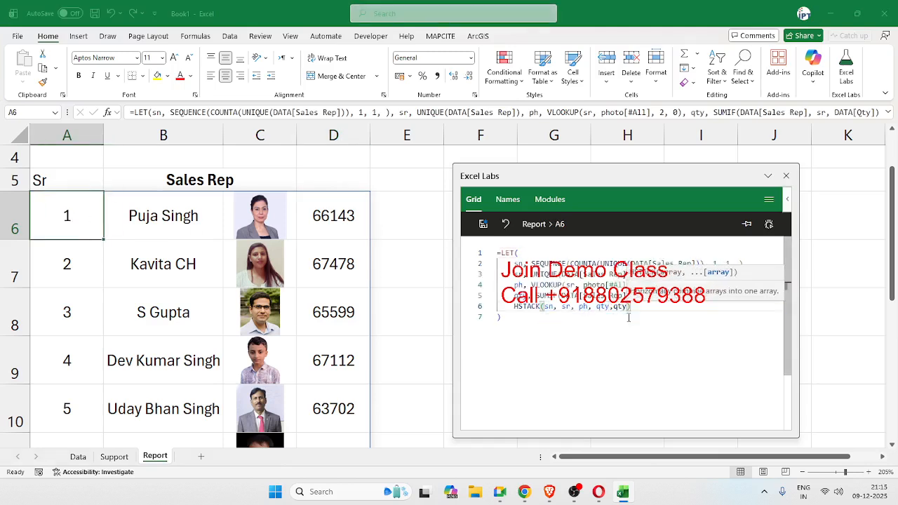
{"action": "left_click", "coordinate": [482, 225]}
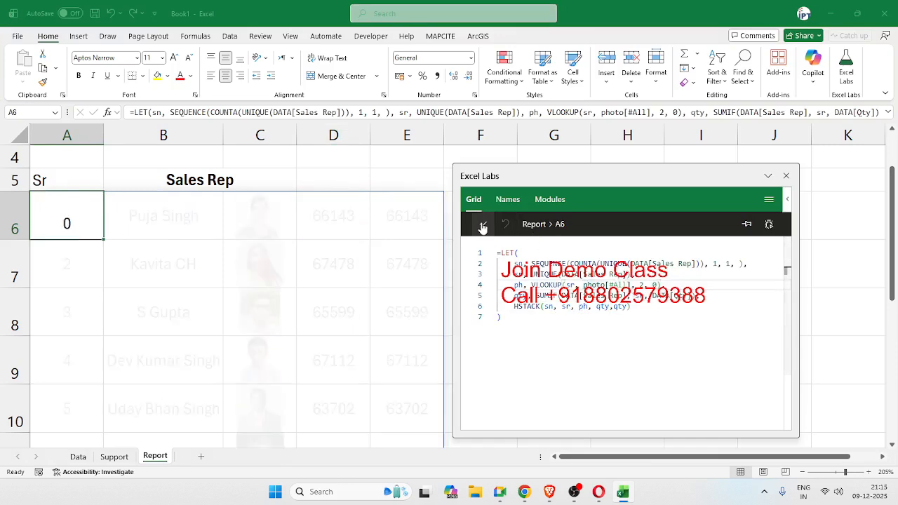
Apply purple gradient-fill data bars to the repeated quantities in E6:E12
{"action": "left_click", "coordinate": [344, 181]}
{"action": "left_click_drag", "start_coordinate": [407, 215], "coordinate": [407, 299]}
{"action": "scroll", "coordinate": [407, 267], "scroll_direction": "down", "scroll_amount": 2}
{"action": "scroll", "coordinate": [409, 345], "scroll_direction": "up", "scroll_amount": 2}
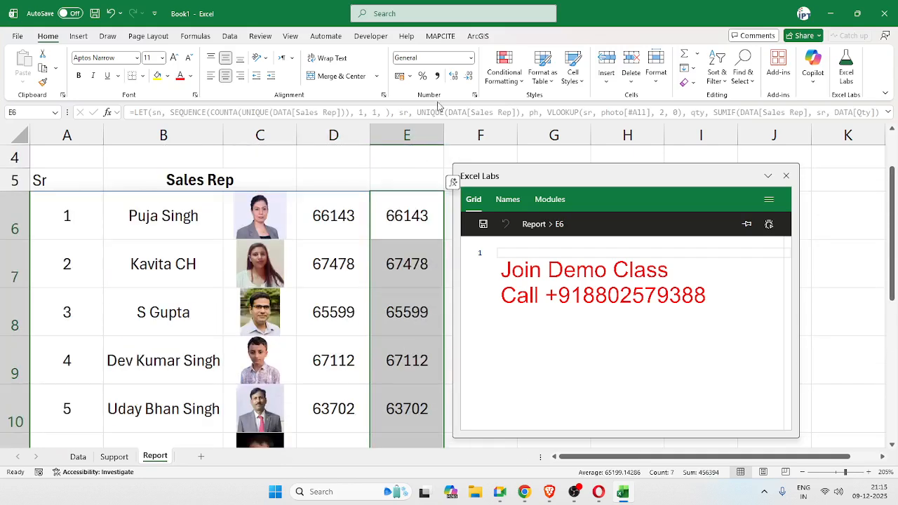
{"action": "left_click", "coordinate": [508, 78]}
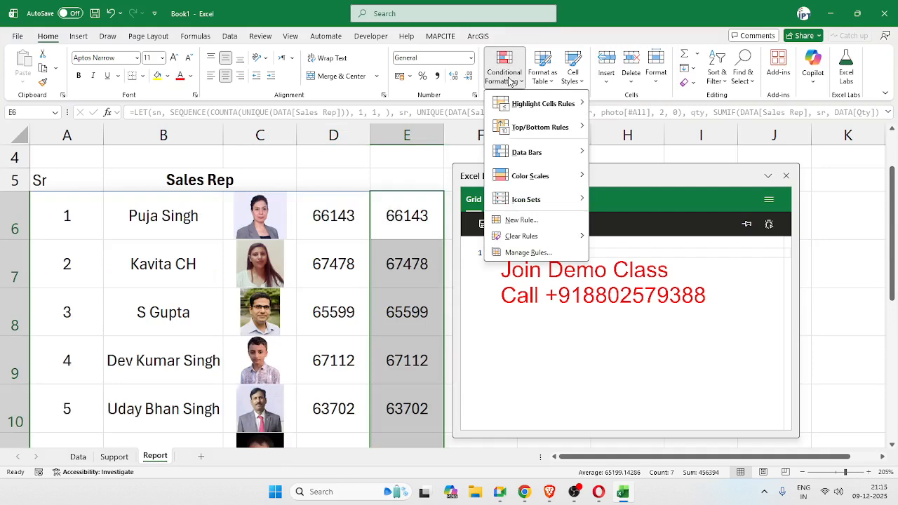
{"action": "mouse_move", "coordinate": [530, 152]}
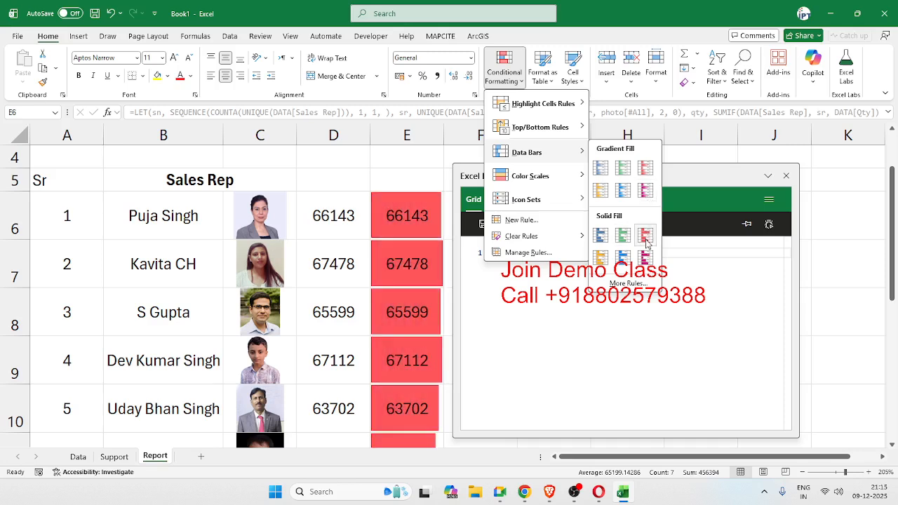
{"action": "left_click", "coordinate": [642, 197]}
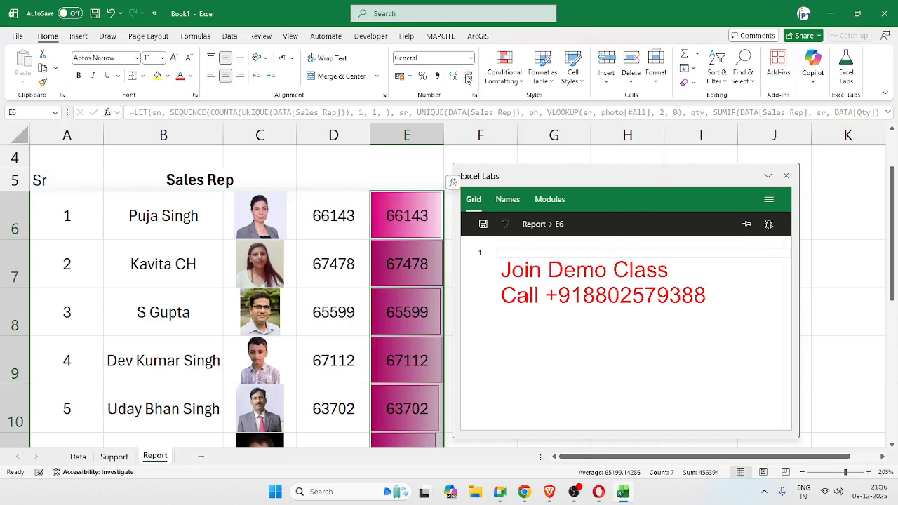
Edit the data bar rule on E6:E12 to show only the bars, and apply it
{"action": "left_click", "coordinate": [503, 77]}
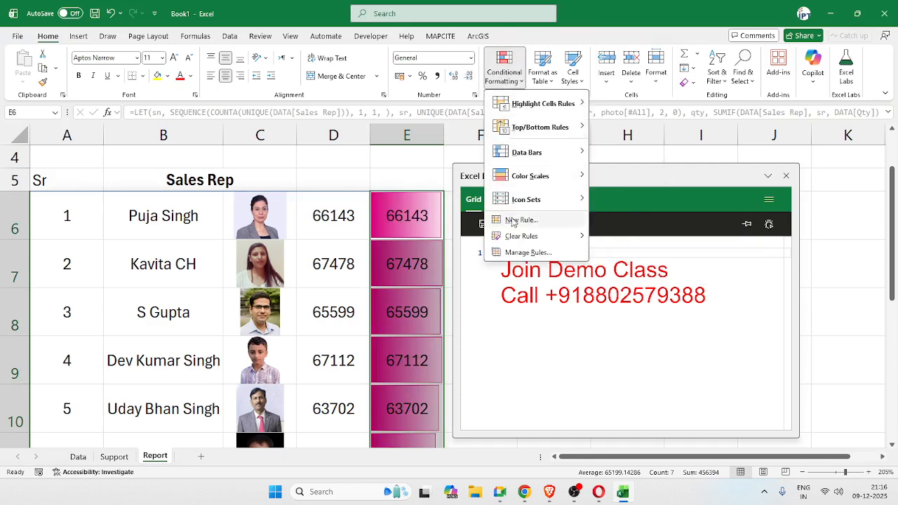
{"action": "left_click", "coordinate": [517, 252]}
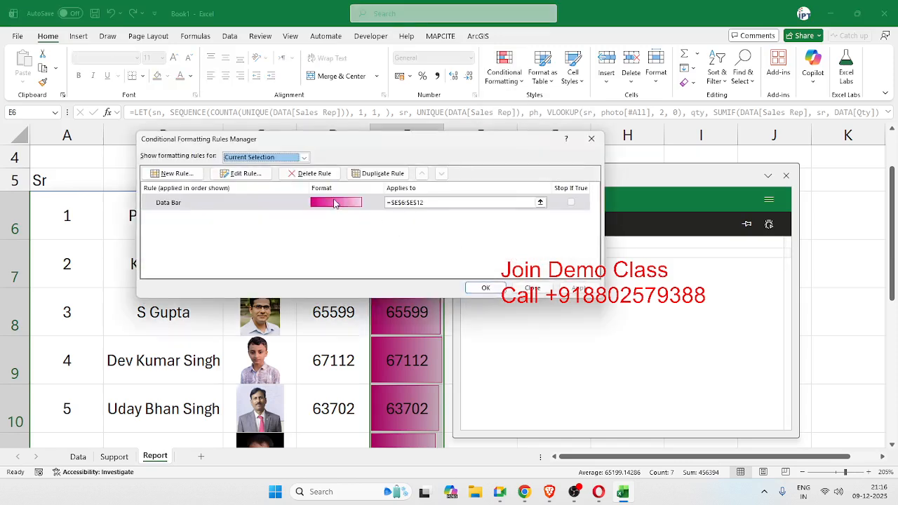
{"action": "left_click", "coordinate": [334, 203]}
{"action": "double_click", "coordinate": [333, 203]}
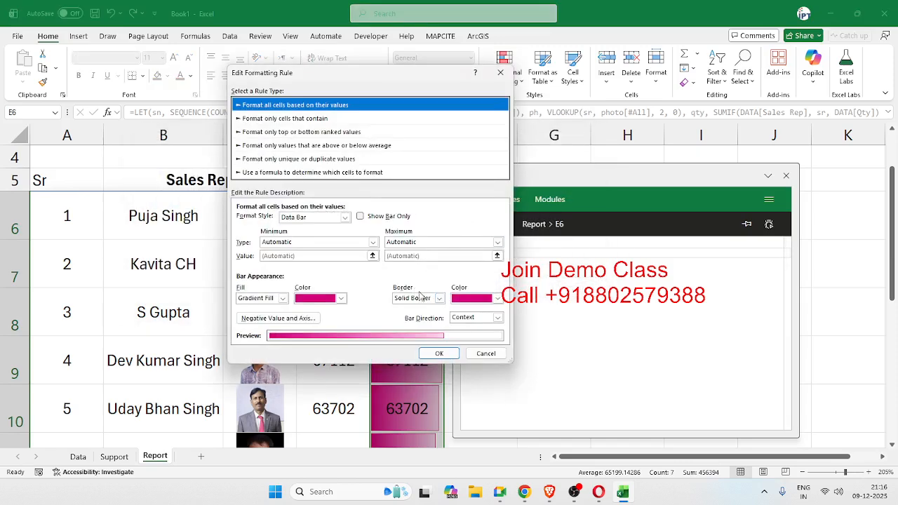
{"action": "left_click", "coordinate": [360, 216]}
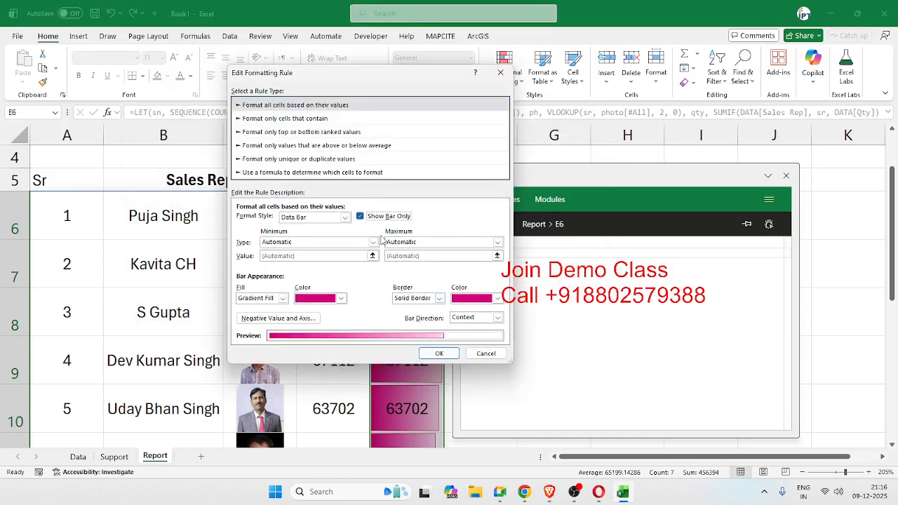
{"action": "left_click", "coordinate": [438, 354]}
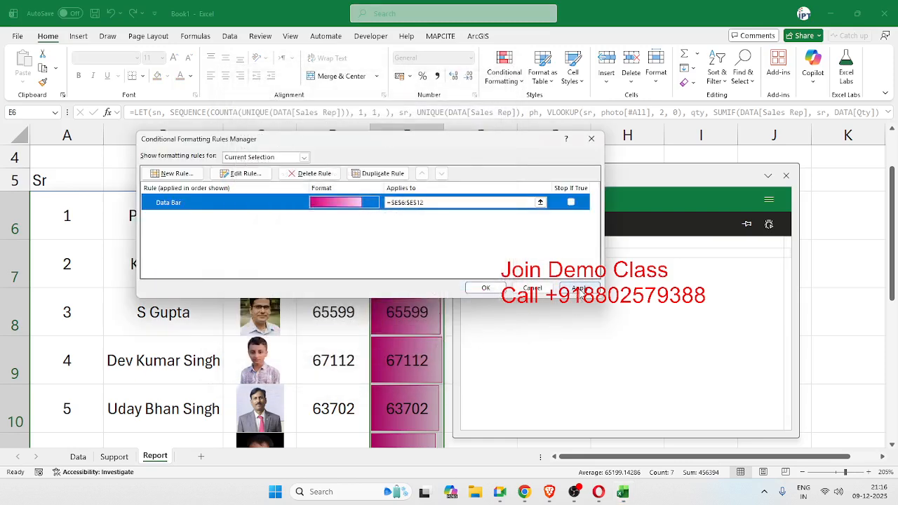
{"action": "left_click", "coordinate": [579, 289]}
{"action": "left_click", "coordinate": [479, 287]}
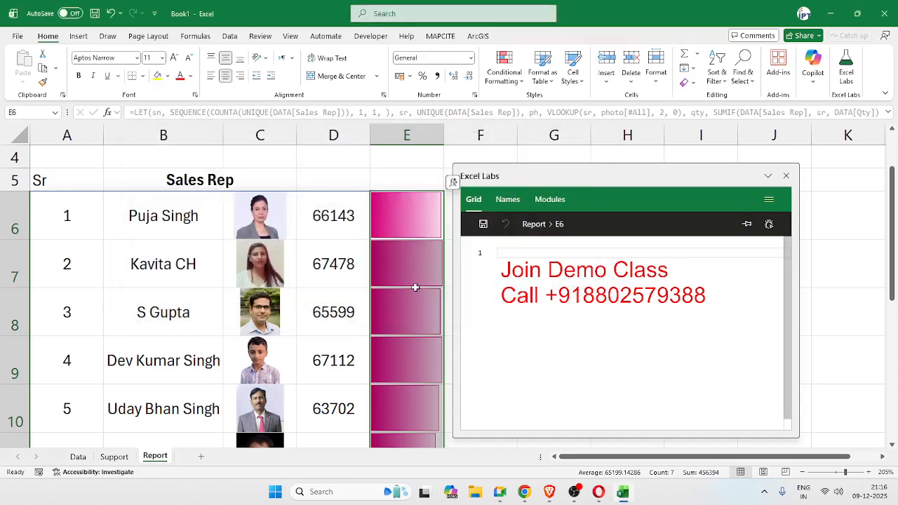
{"action": "left_click", "coordinate": [414, 281]}
Merge and center D5:E5 and enter the heading "Total Sold Qty"
{"action": "left_click_drag", "start_coordinate": [347, 190], "coordinate": [387, 185]}
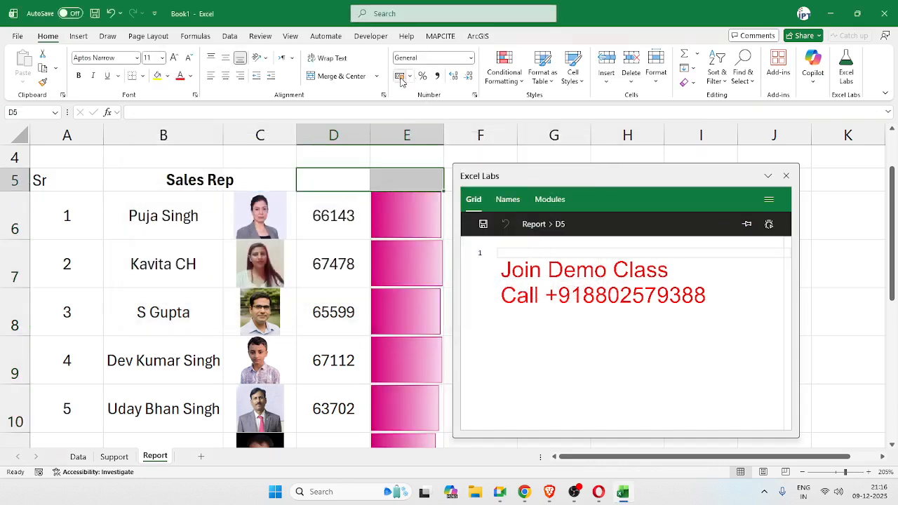
{"action": "left_click", "coordinate": [349, 77]}
{"action": "type", "text": "Qt"}
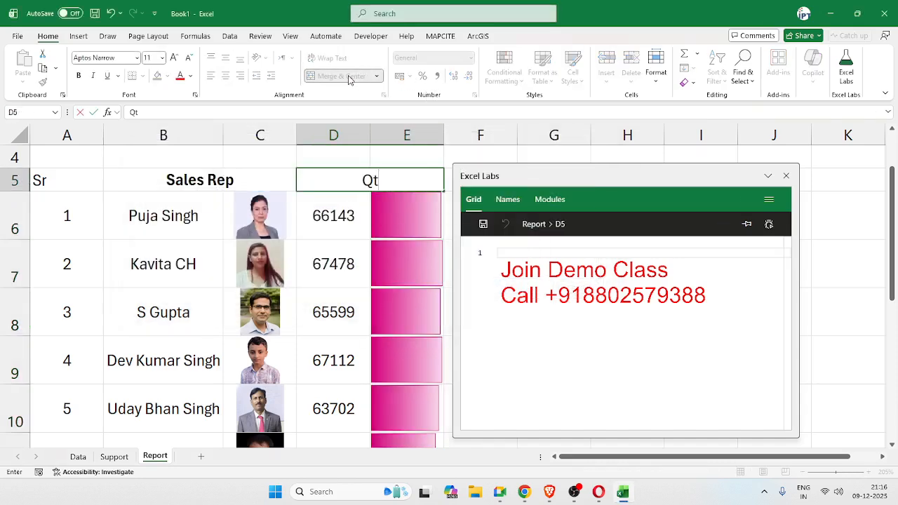
{"action": "key", "text": "BackSpace"}
{"action": "key", "text": "BackSpace"}
{"action": "type", "text": "S"}
{"action": "key", "text": "BackSpace"}
{"action": "type", "text": "Total"}
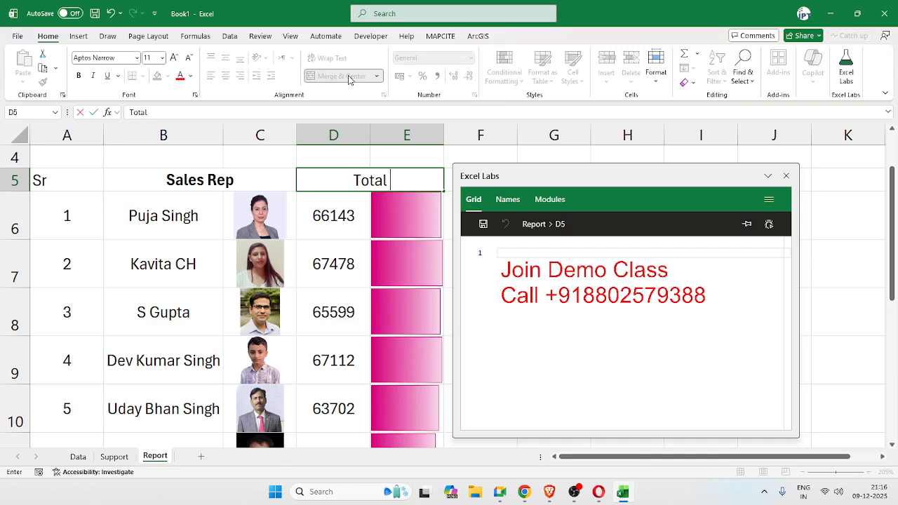
{"action": "type", "text": " Sold"}
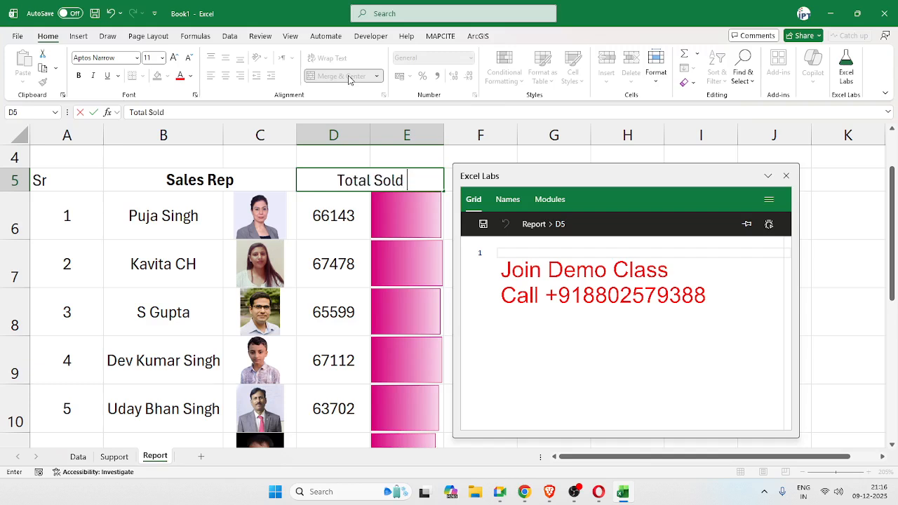
{"action": "type", "text": " Qty"}
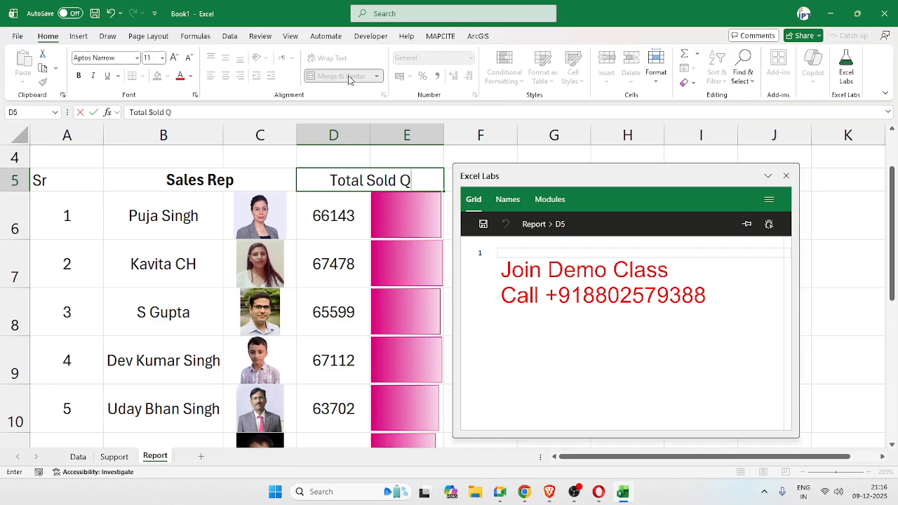
{"action": "left_click", "coordinate": [416, 156]}
Widen column E to lengthen the data bars and check them down to the last rep
{"action": "left_click_drag", "start_coordinate": [442, 141], "coordinate": [494, 146]}
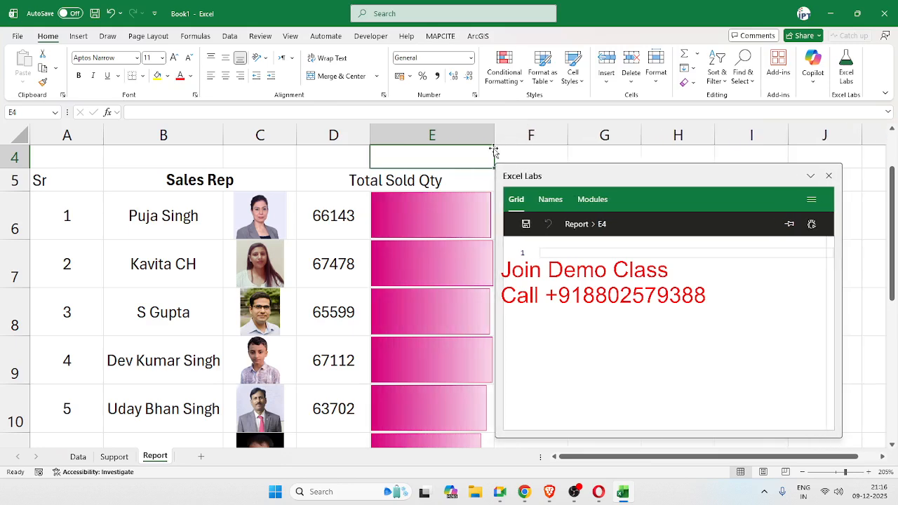
{"action": "scroll", "coordinate": [26, 191], "scroll_direction": "down", "scroll_amount": 1}
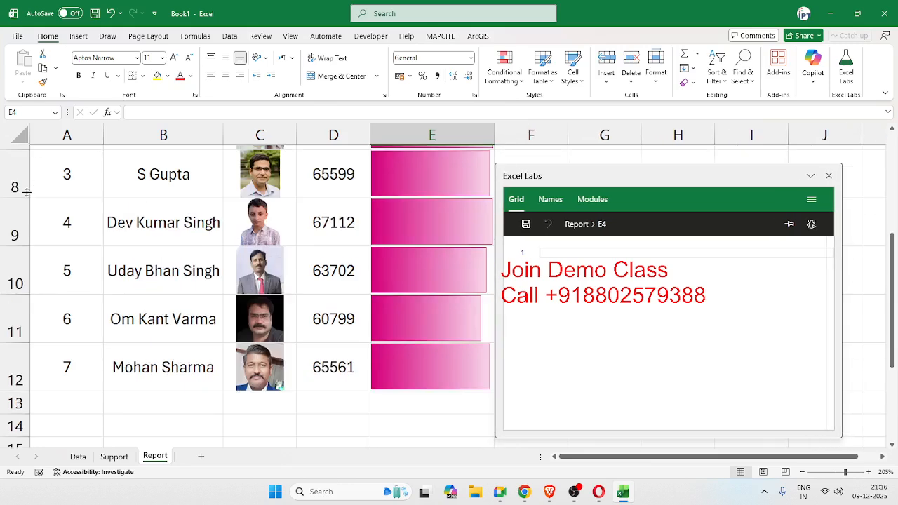
{"action": "scroll", "coordinate": [393, 239], "scroll_direction": "up", "scroll_amount": 1}
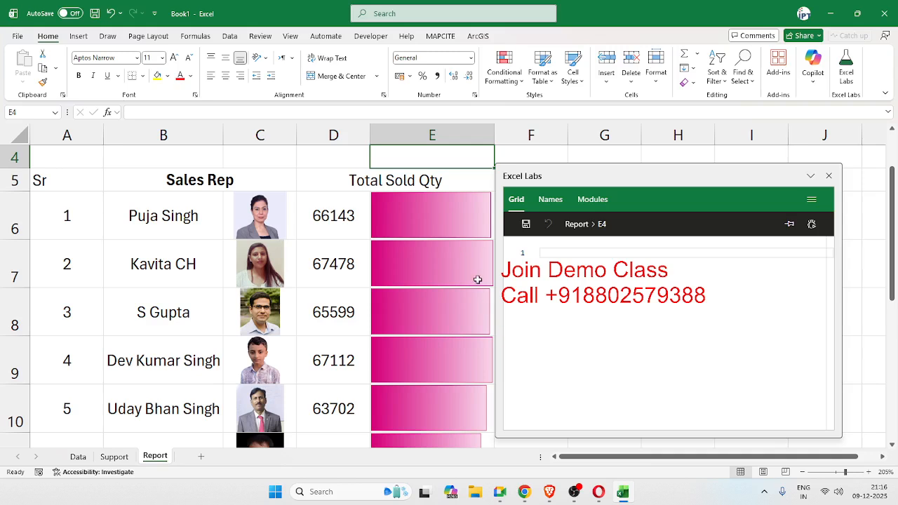
Duplicate the qty SUMIF line directly beneath itself in A6's LET formula, above the HSTACK line
{"action": "left_click", "coordinate": [81, 199]}
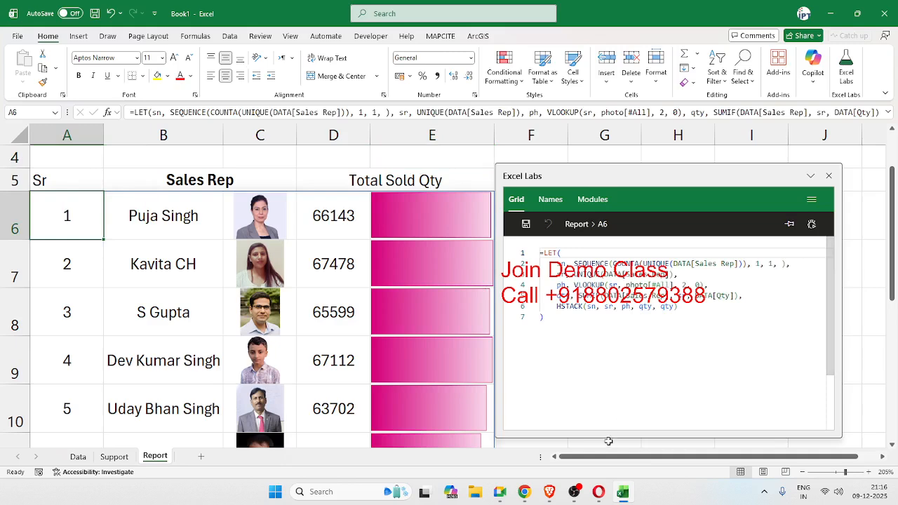
{"action": "left_click", "coordinate": [754, 298]}
{"action": "key", "text": "Return"}
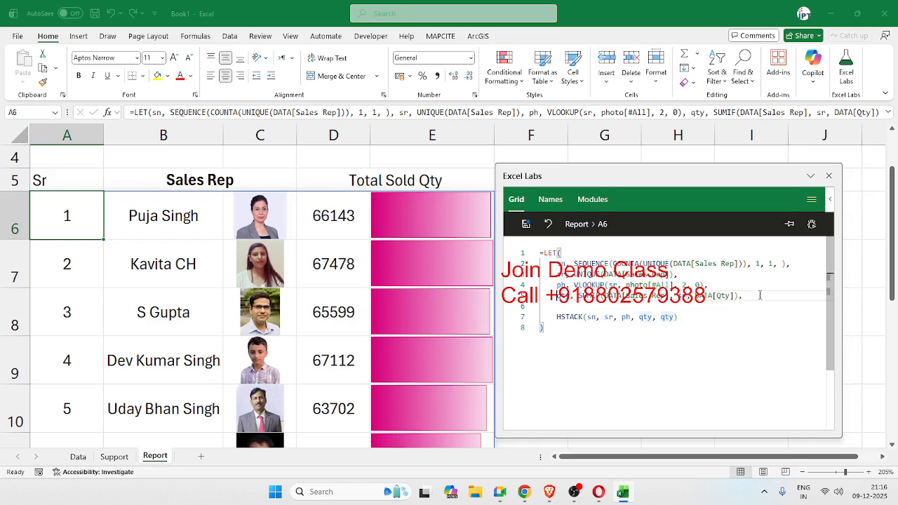
{"action": "key", "text": "shift+Up"}
{"action": "key", "text": "ctrl+c"}
{"action": "key", "text": "Right"}
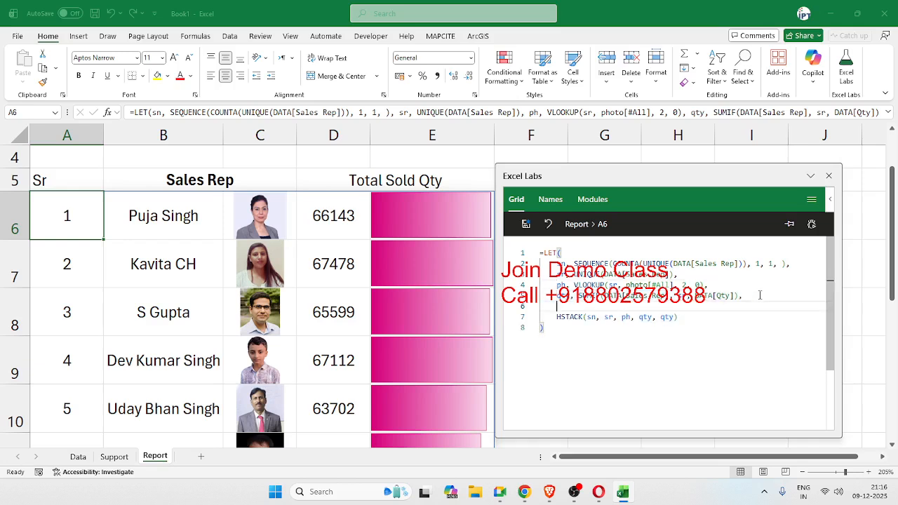
{"action": "key", "text": "ctrl+v"}
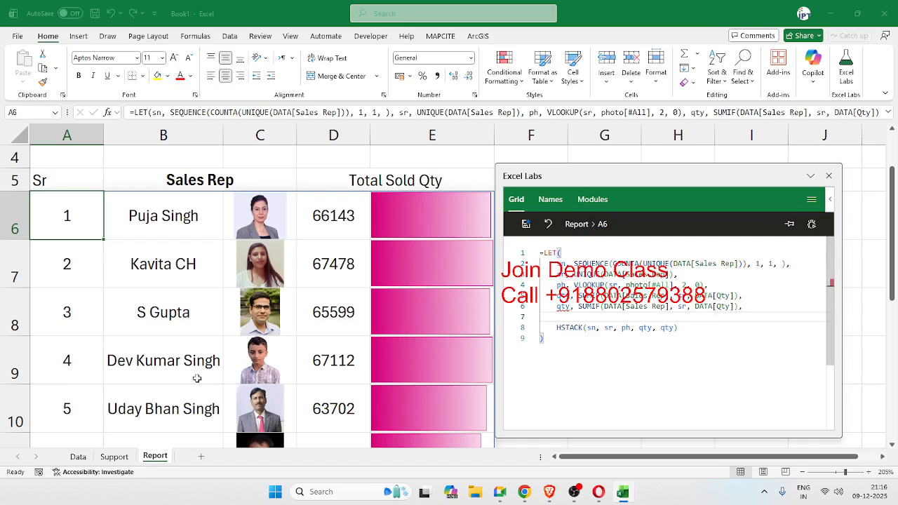
Check the Data sheet's price and sales column headers, and return to the Report sheet's A6 formula
{"action": "left_click", "coordinate": [77, 457]}
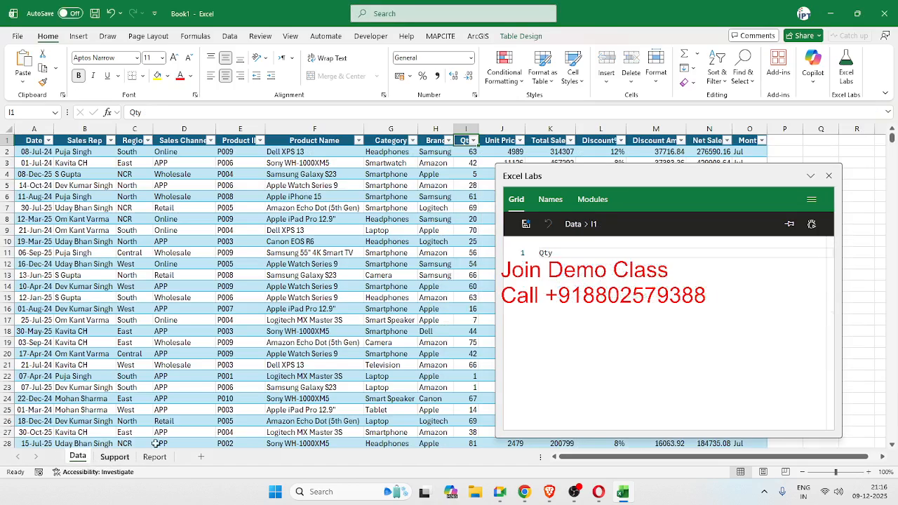
{"action": "left_click", "coordinate": [501, 140]}
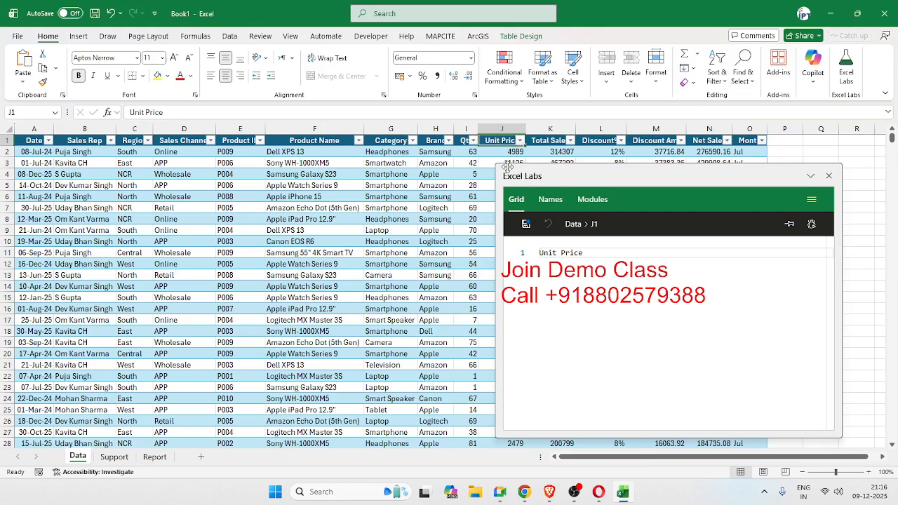
{"action": "left_click", "coordinate": [503, 152]}
{"action": "left_click", "coordinate": [105, 459]}
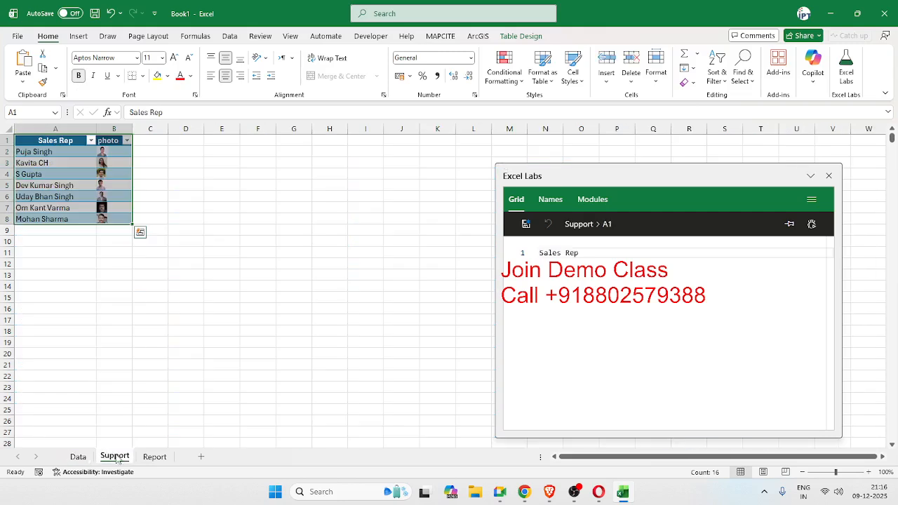
{"action": "left_click", "coordinate": [150, 457]}
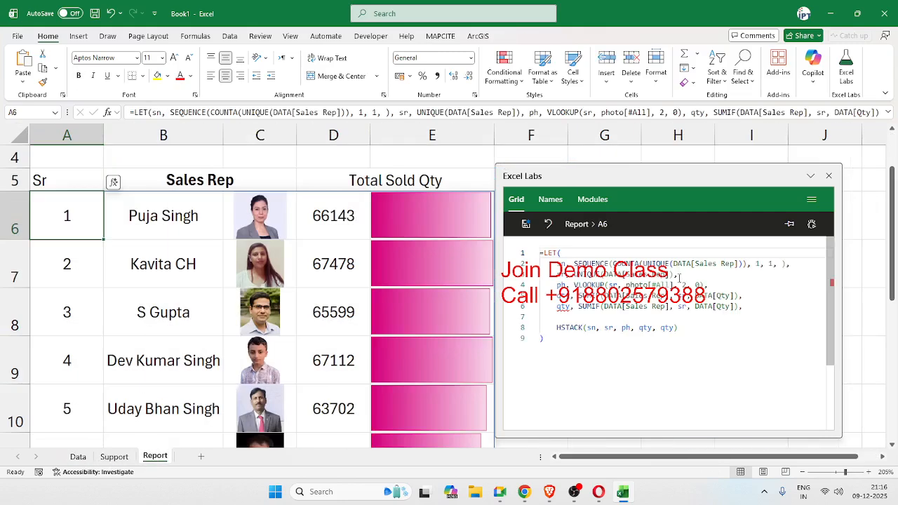
Rename the duplicate qty variable on line 6 of the A6 LET formula to rate
{"action": "double_click", "coordinate": [564, 307]}
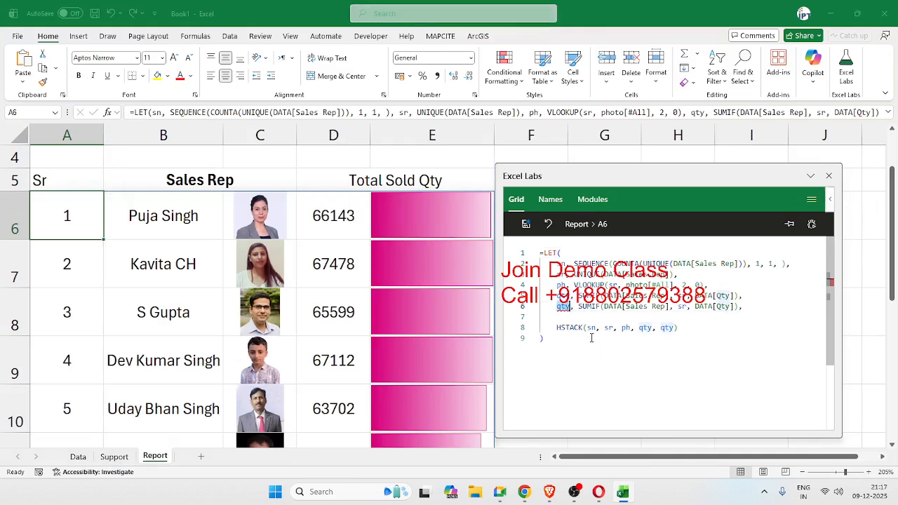
{"action": "key", "text": "BackSpace"}
{"action": "type", "text": "rate"}
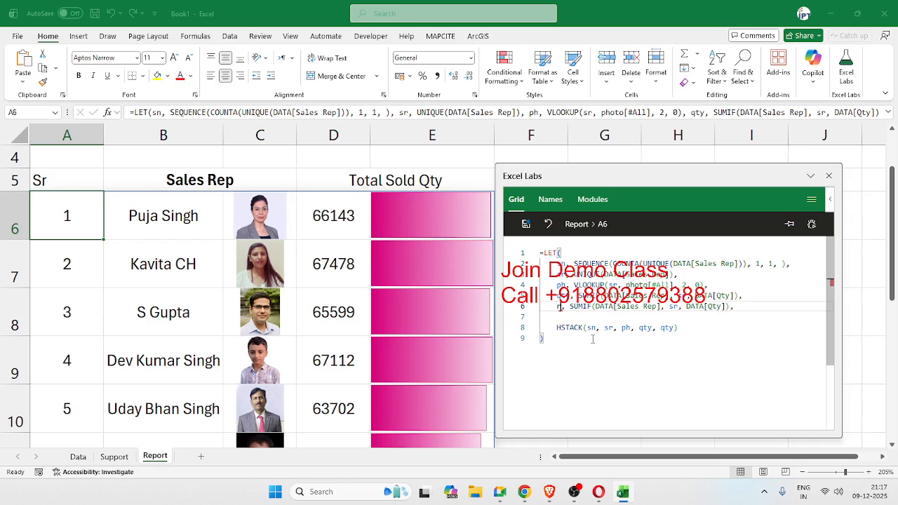
{"action": "left_click", "coordinate": [608, 308]}
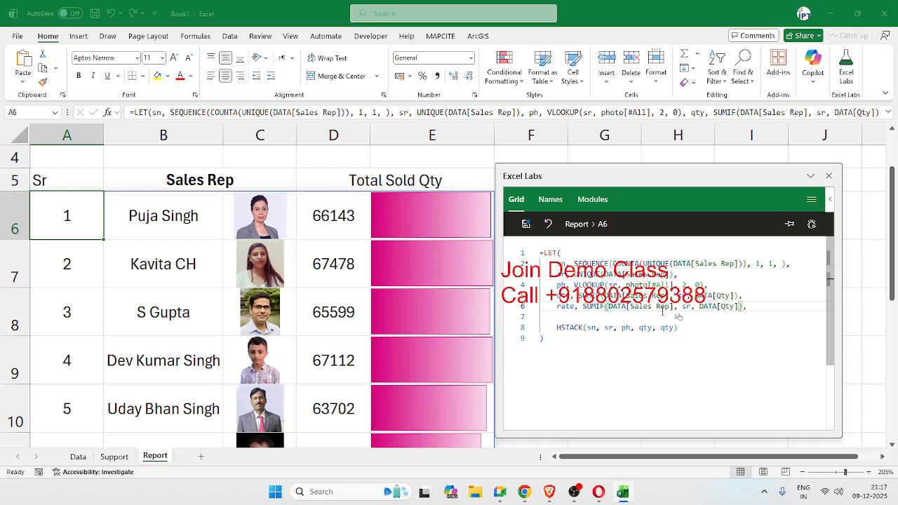
Change the sum range of the rate variable's SUMIF to DATA[Unit Price]
{"action": "double_click", "coordinate": [726, 307]}
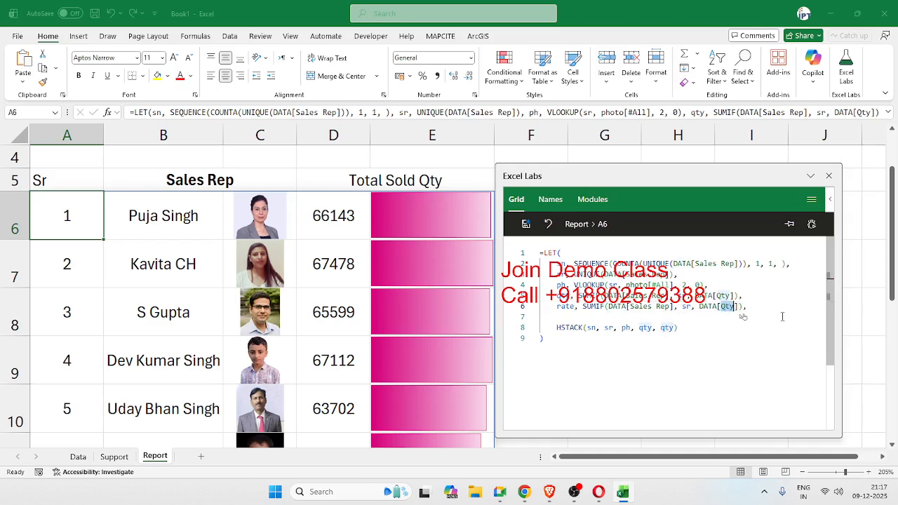
{"action": "key", "text": "BackSpace"}
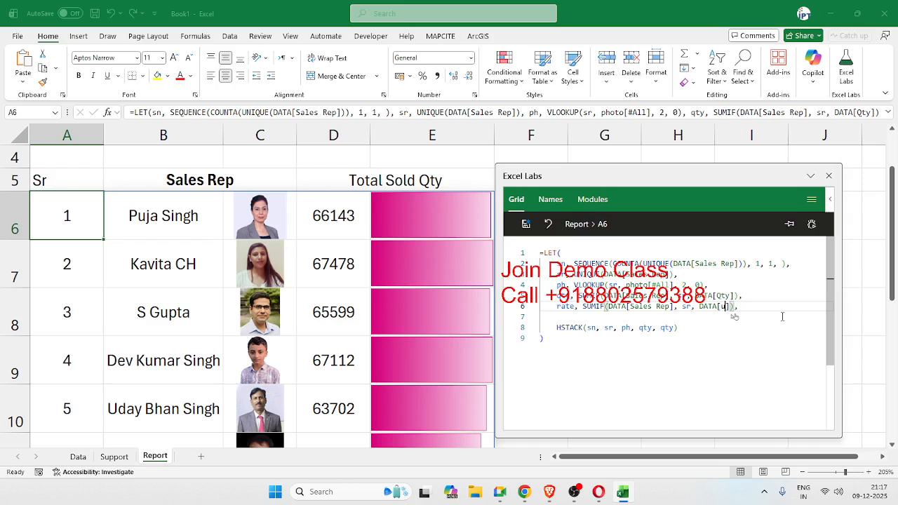
{"action": "type", "text": "["}
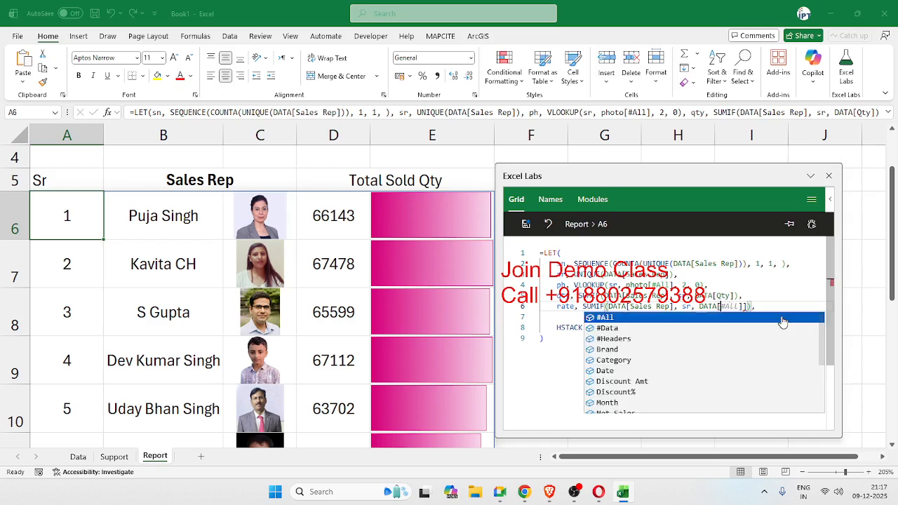
{"action": "type", "text": "un"}
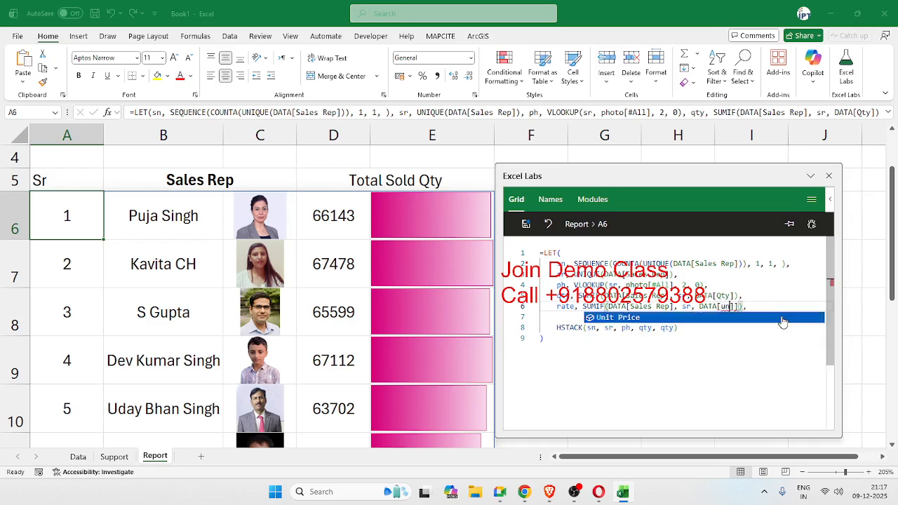
{"action": "key", "text": "Tab"}
{"action": "key", "text": "Delete"}
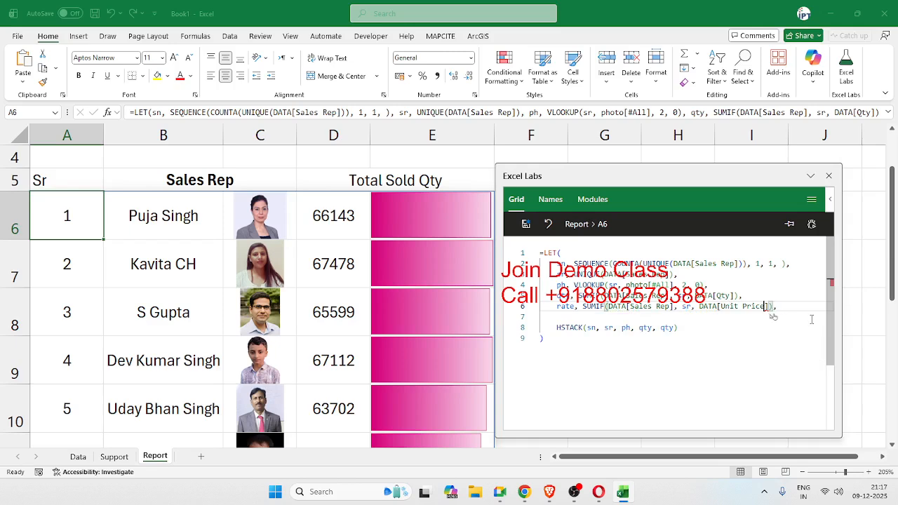
Add rate as the last argument of HSTACK and save the formula to the sheet
{"action": "left_click", "coordinate": [675, 328]}
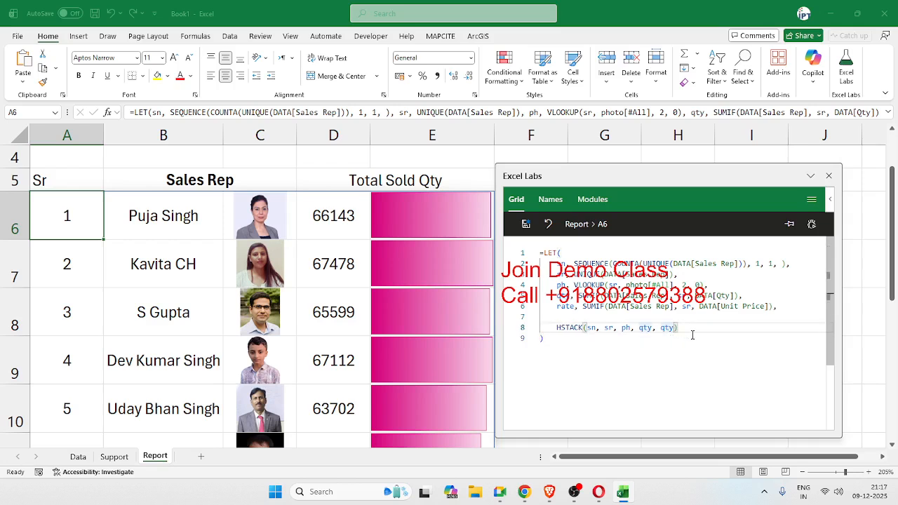
{"action": "type", "text": ","}
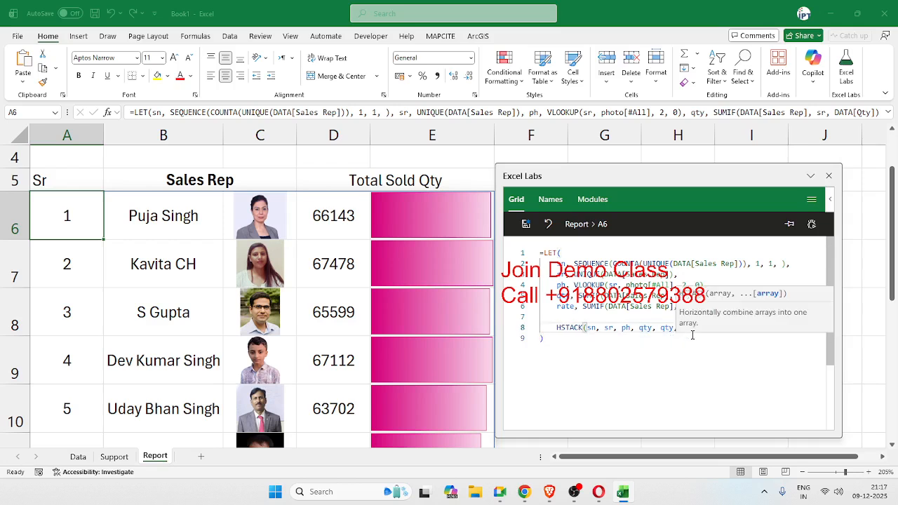
{"action": "type", "text": "rate"}
{"action": "left_click", "coordinate": [693, 340]}
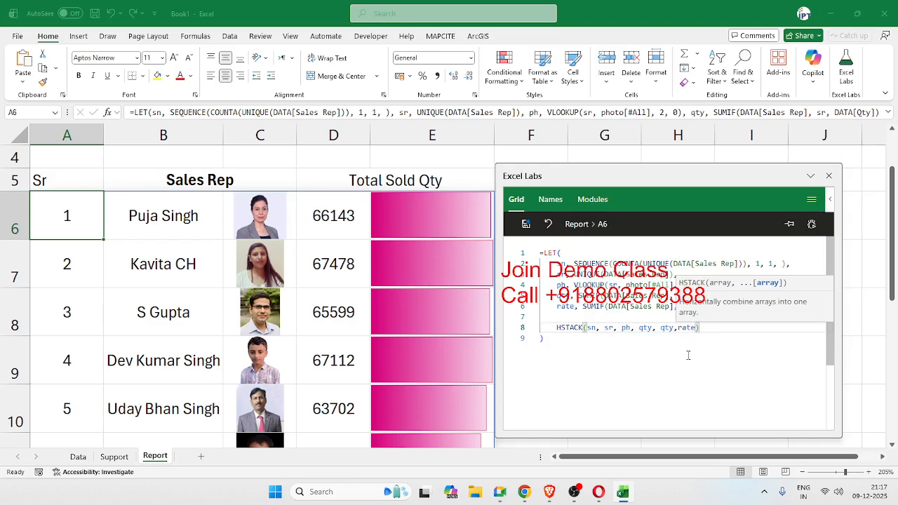
{"action": "left_click", "coordinate": [621, 328]}
{"action": "left_click", "coordinate": [525, 224]}
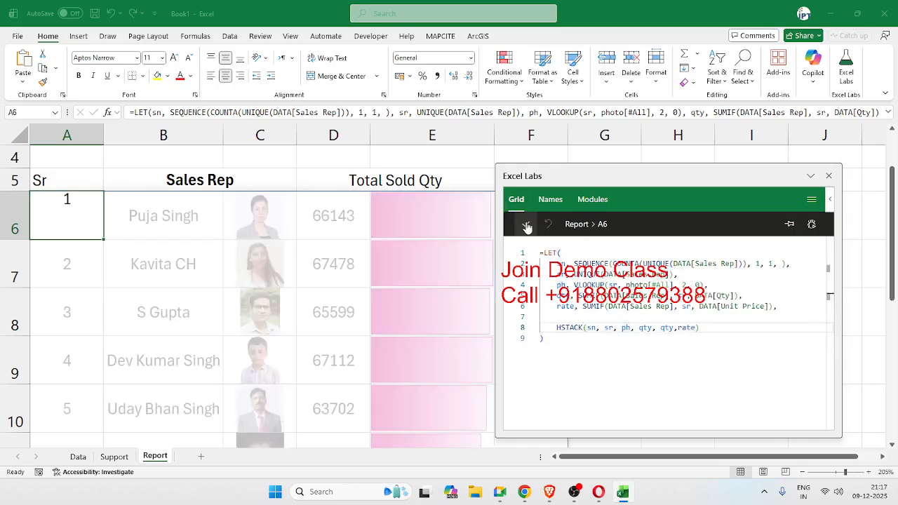
Move the Excel Labs window off the new column's header and enter the heading Rate in F5
{"action": "left_click_drag", "start_coordinate": [669, 172], "coordinate": [468, 252]}
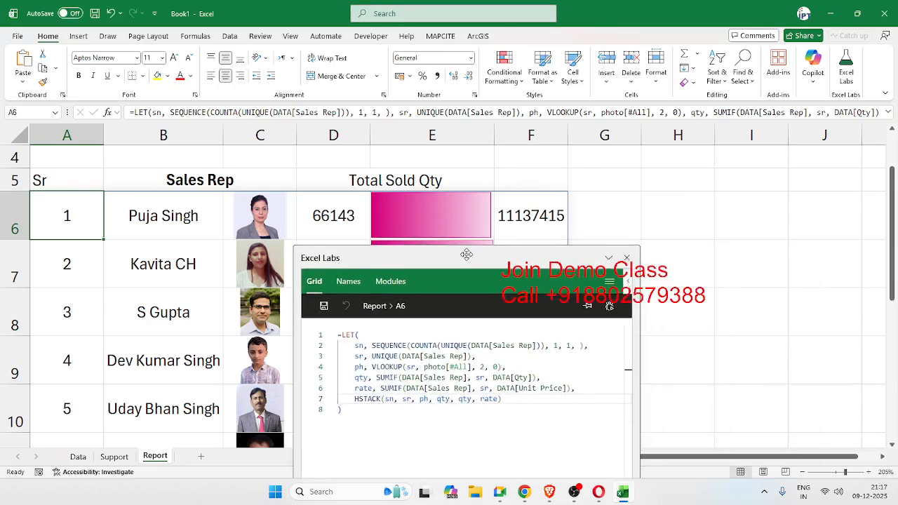
{"action": "left_click", "coordinate": [544, 173]}
{"action": "type", "text": "Rate"}
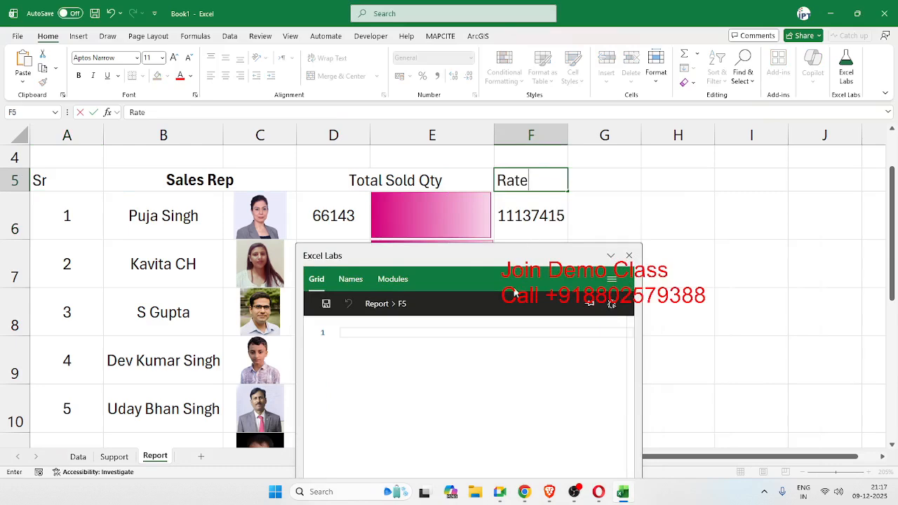
{"action": "left_click", "coordinate": [479, 332]}
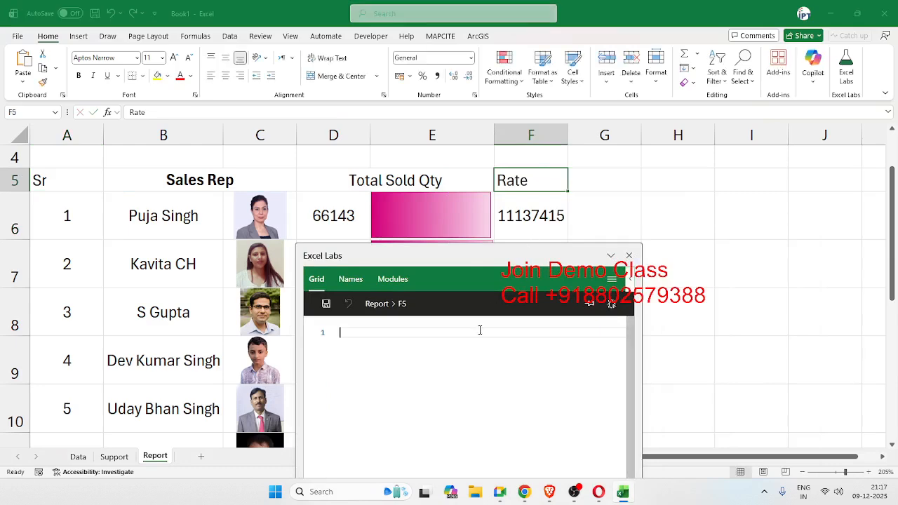
Replace SUMIF with AVERAGEIF in the rate variable of the A6 formula and save it
{"action": "left_click", "coordinate": [58, 213]}
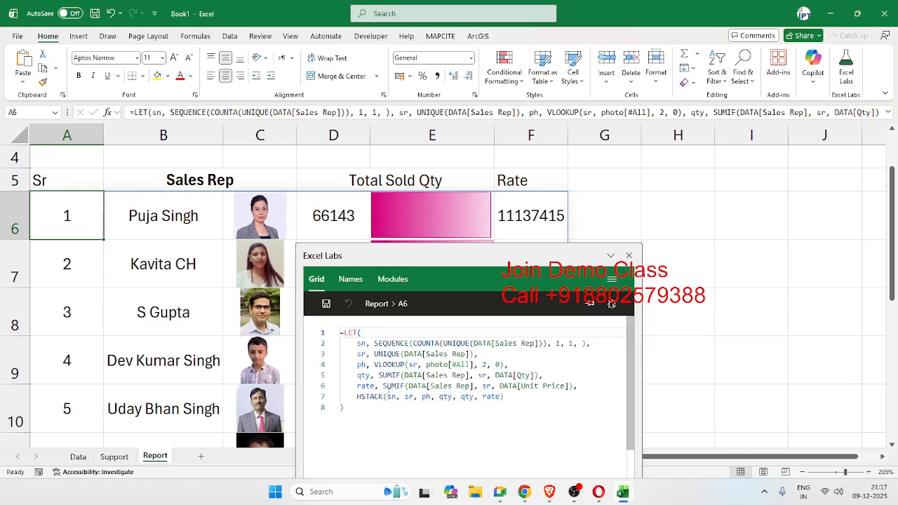
{"action": "double_click", "coordinate": [393, 386]}
{"action": "type", "text": "av"}
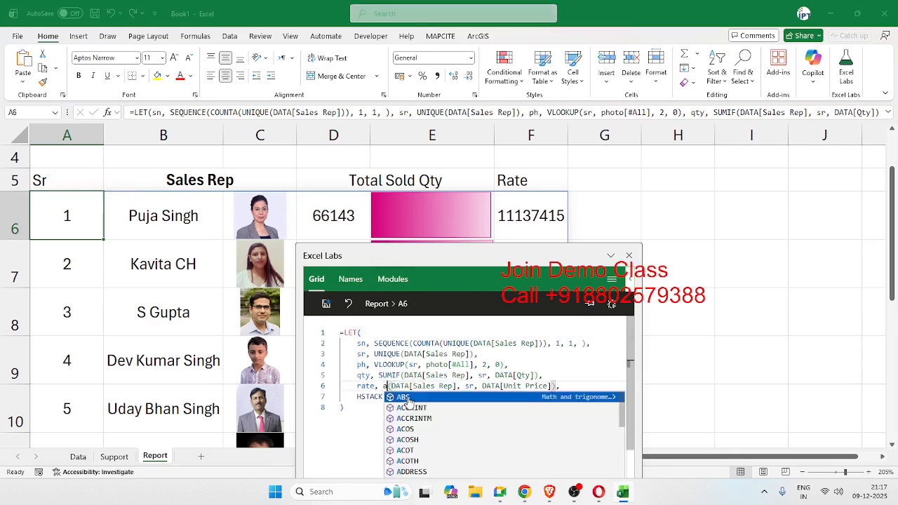
{"action": "key", "text": "Down"}
{"action": "key", "text": "Down"}
{"action": "key", "text": "Down"}
{"action": "key", "text": "Tab"}
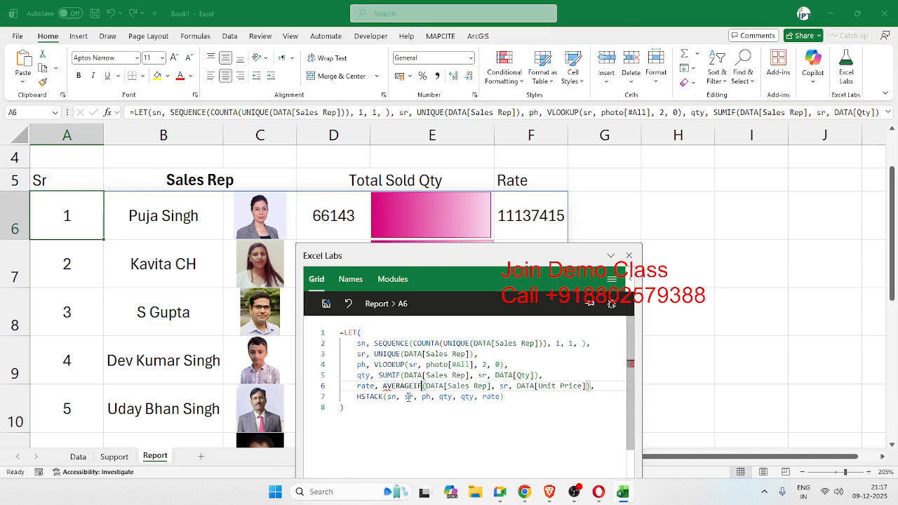
{"action": "left_click", "coordinate": [443, 396]}
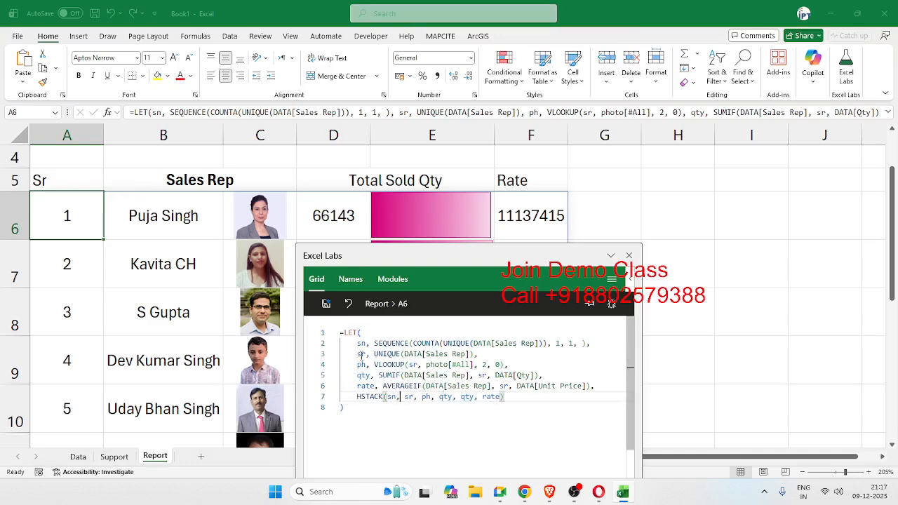
{"action": "left_click", "coordinate": [325, 304]}
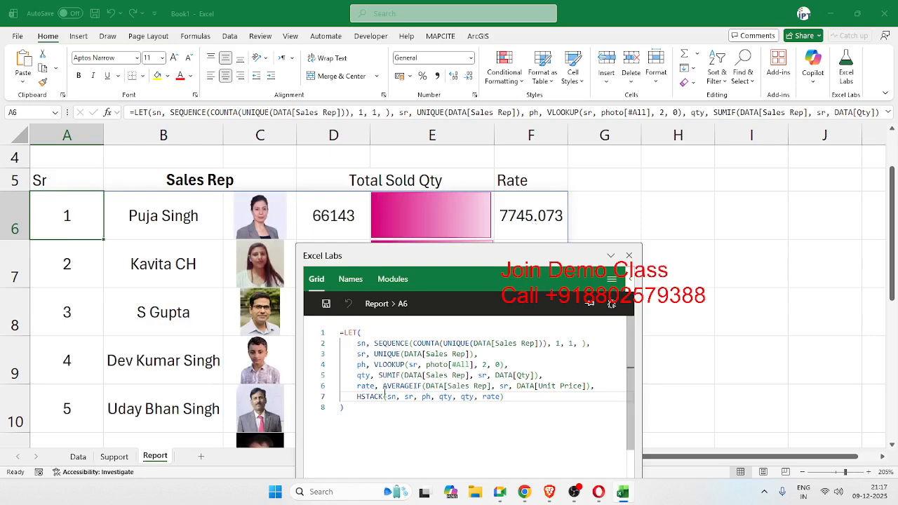
{"action": "left_click", "coordinate": [593, 386]}
{"action": "type", "text": ","}
{"action": "key", "text": "Return"}
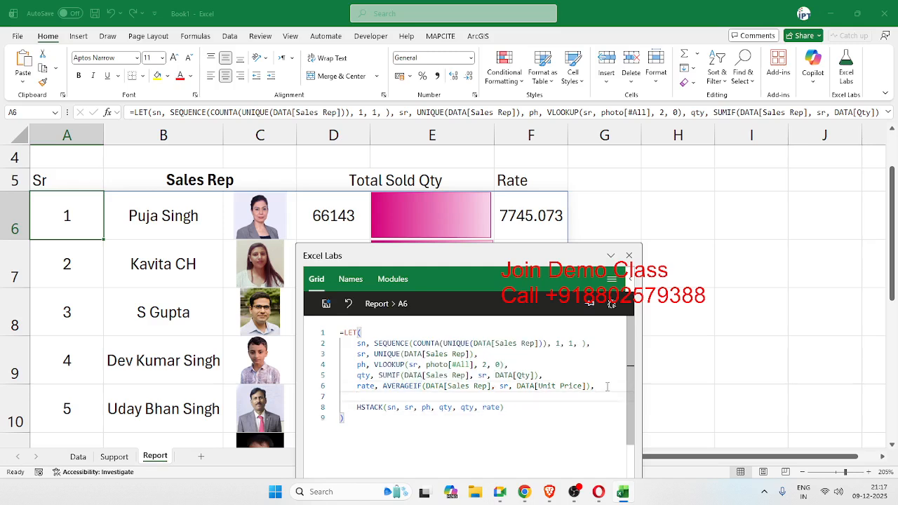
{"action": "type", "text": "rate,"}
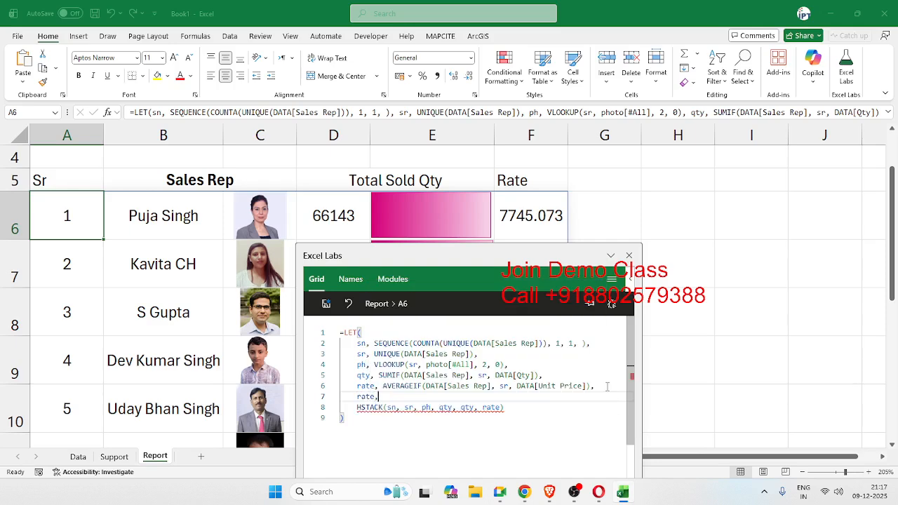
{"action": "type", "text": "rou"}
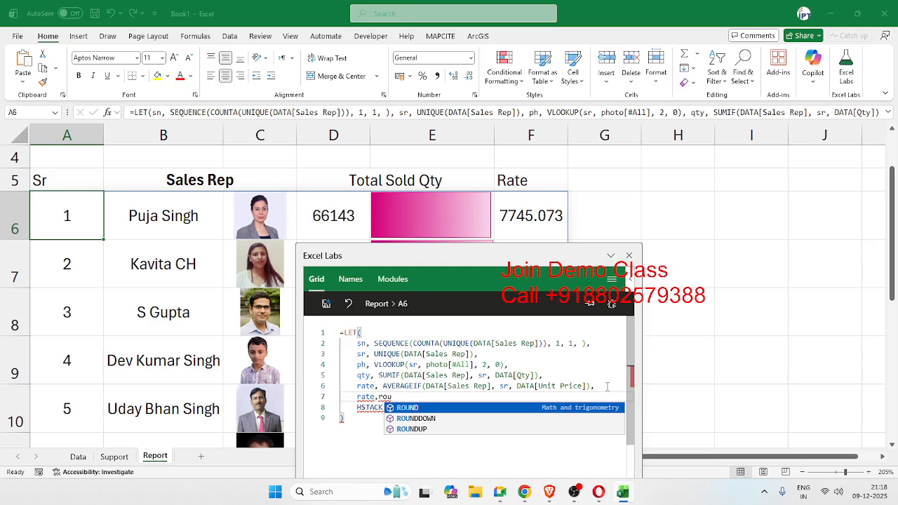
{"action": "type", "text": "nd"}
{"action": "key", "text": "BackSpace"}
{"action": "key", "text": "BackSpace"}
{"action": "key", "text": "BackSpace"}
{"action": "key", "text": "BackSpace"}
{"action": "key", "text": "BackSpace"}
{"action": "key", "text": "BackSpace"}
{"action": "key", "text": "BackSpace"}
{"action": "key", "text": "BackSpace"}
{"action": "key", "text": "BackSpace"}
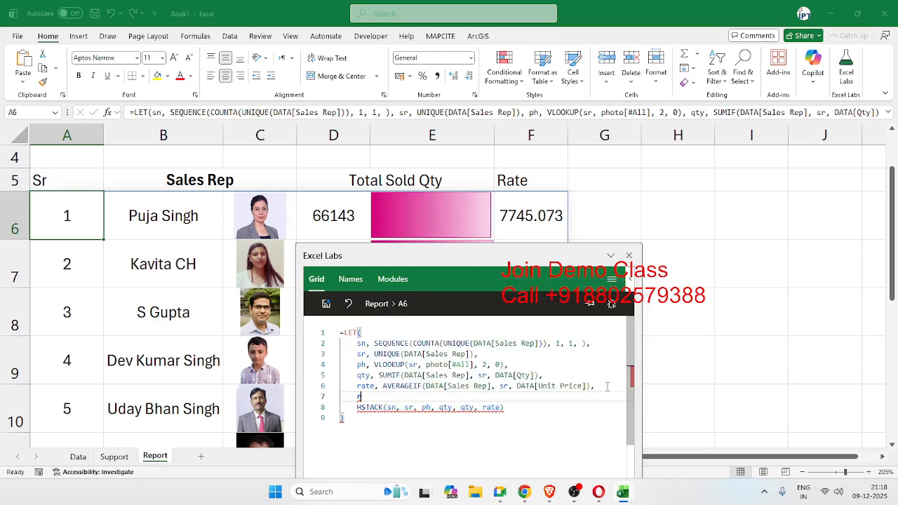
{"action": "key", "text": "BackSpace"}
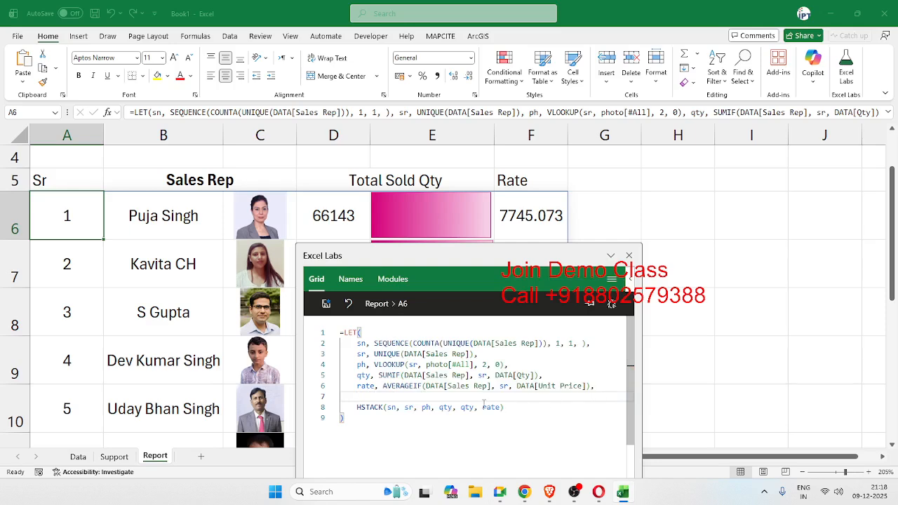
Wrap the rate argument in HSTACK with ROUND to 0 digits and try to save the formula
{"action": "left_click", "coordinate": [480, 407]}
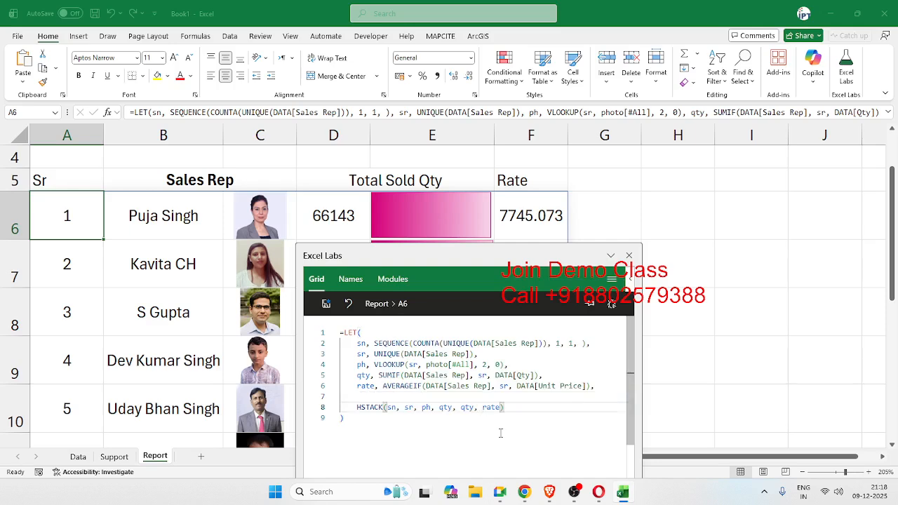
{"action": "type", "text": "round(rate"}
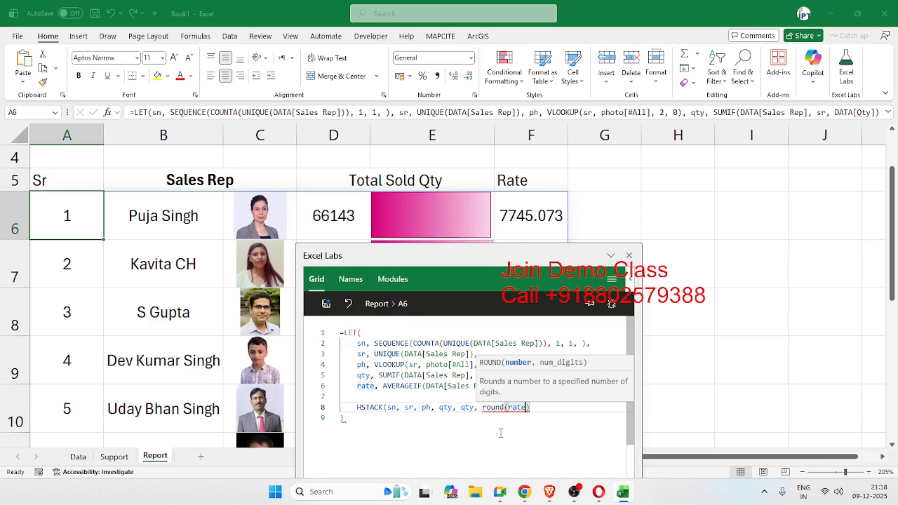
{"action": "type", "text": ",0"}
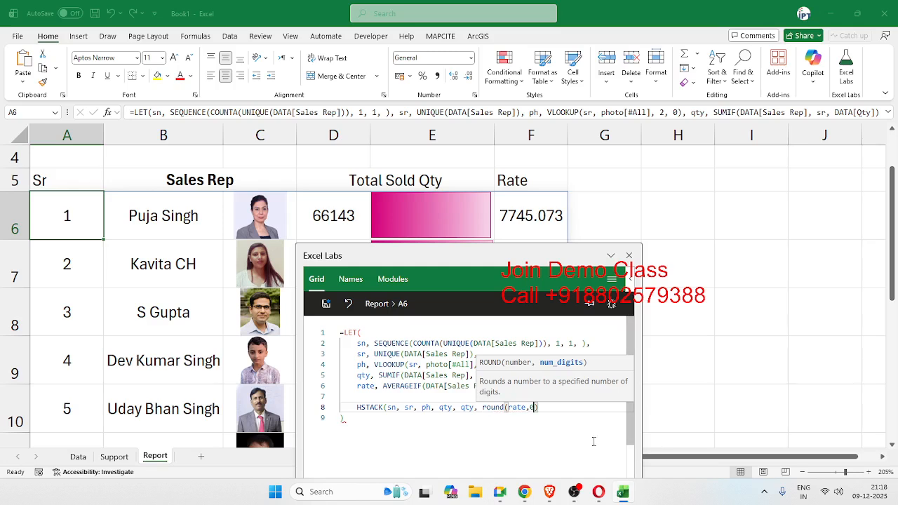
{"action": "left_click", "coordinate": [439, 400]}
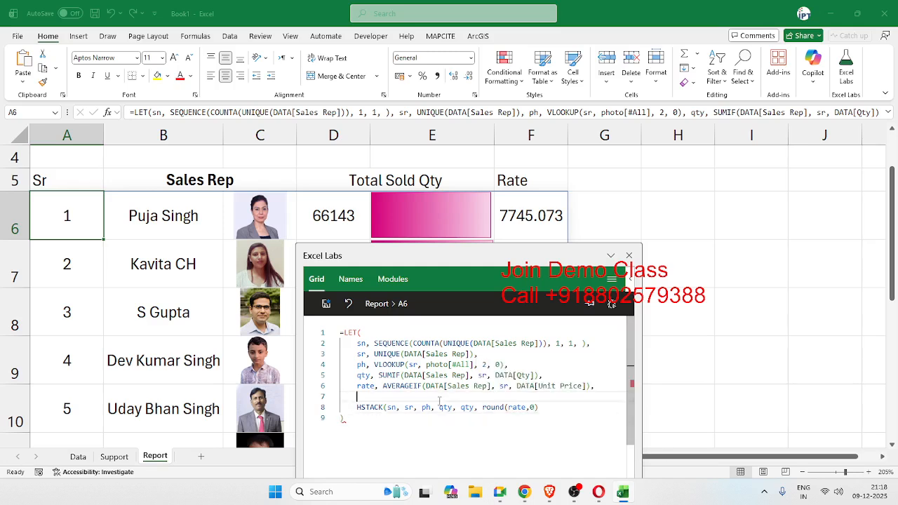
{"action": "left_click", "coordinate": [326, 303]}
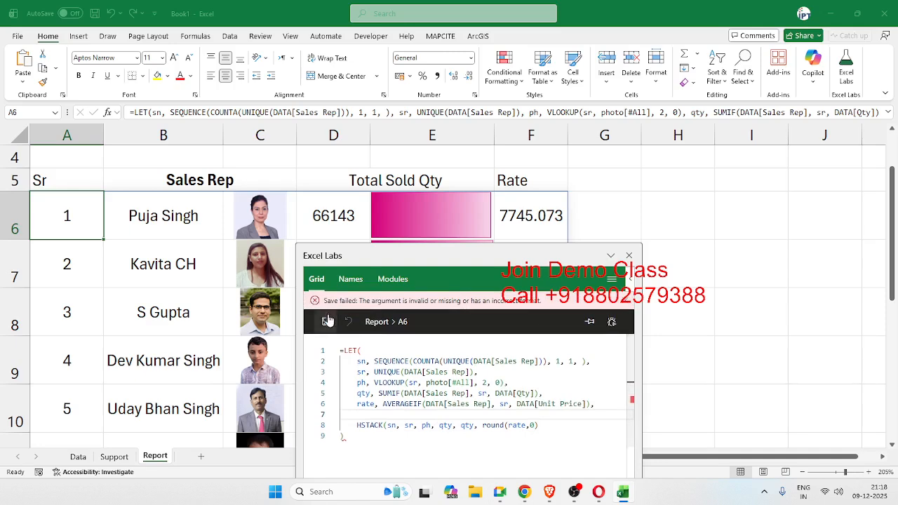
Remove the empty line and extra indentation before HSTACK in the formula
{"action": "mouse_move", "coordinate": [500, 491]}
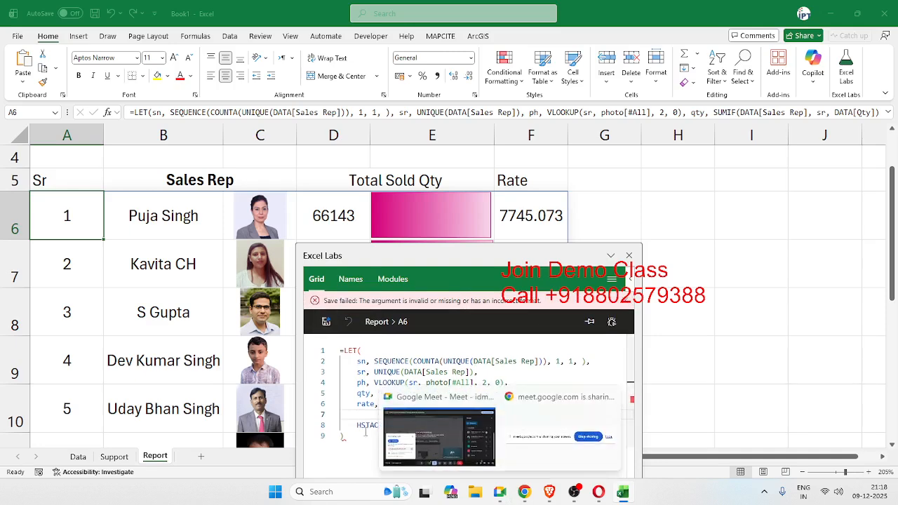
{"action": "left_click", "coordinate": [379, 415]}
{"action": "key", "text": "Delete"}
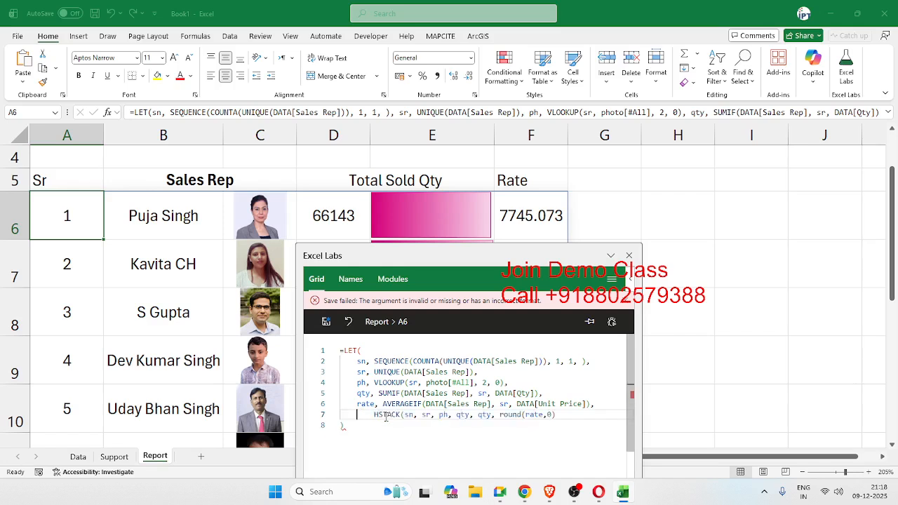
{"action": "key", "text": "Delete"}
{"action": "key", "text": "Delete"}
{"action": "key", "text": "Delete"}
{"action": "key", "text": "Delete"}
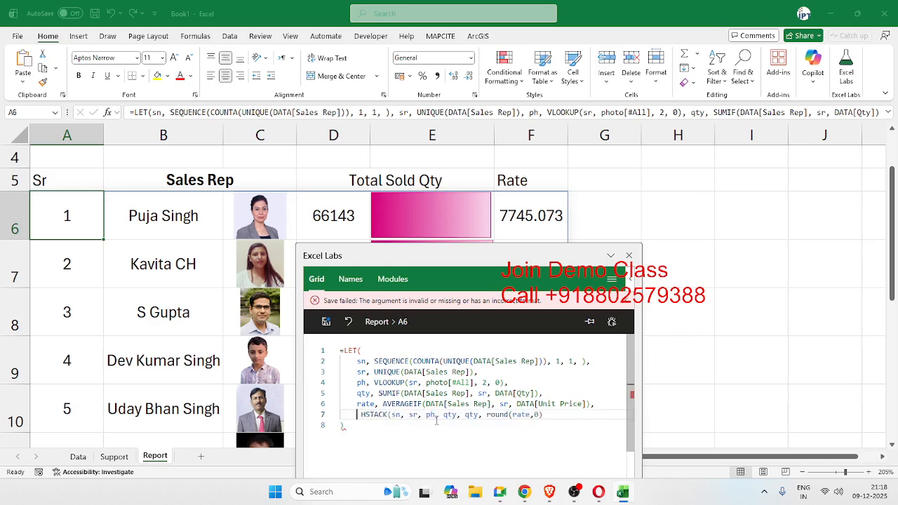
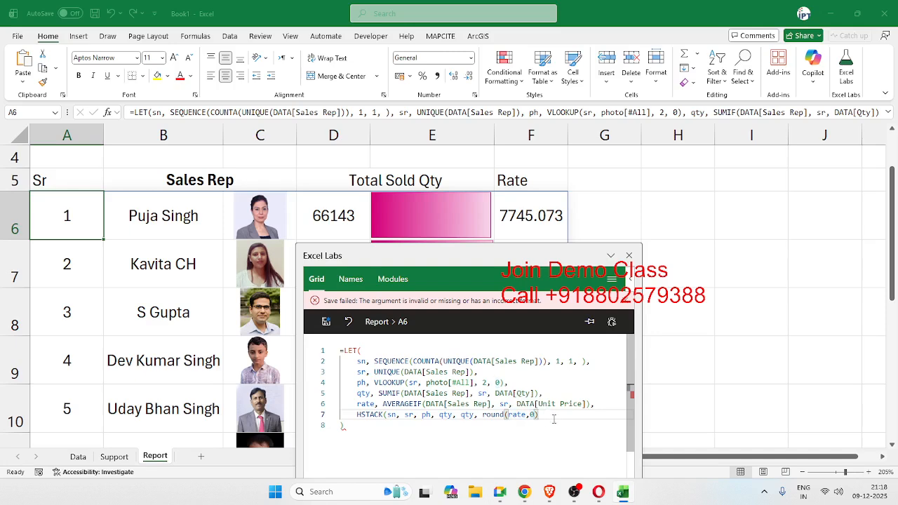
Add the missing closing parenthesis to HSTACK, save the formula and check the Rate column down to its last row
{"action": "type", "text": ")"}
{"action": "left_click", "coordinate": [326, 321]}
{"action": "left_click_drag", "start_coordinate": [453, 256], "coordinate": [610, 223]}
{"action": "left_click", "coordinate": [541, 224]}
{"action": "scroll", "coordinate": [540, 235], "scroll_direction": "down", "scroll_amount": 2}
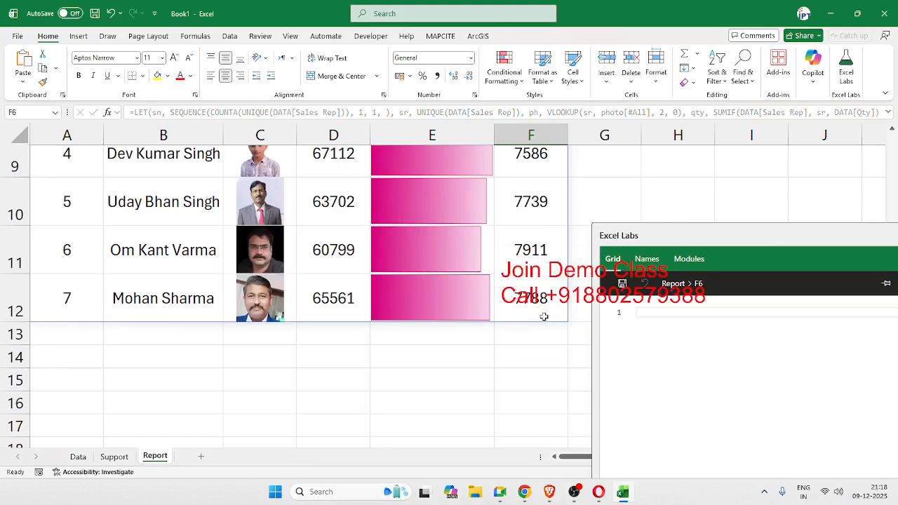
Format the Rate values F6:F12 as Accounting with the ₹ currency symbol and no decimal places
{"action": "left_click", "coordinate": [545, 315], "text": "shift"}
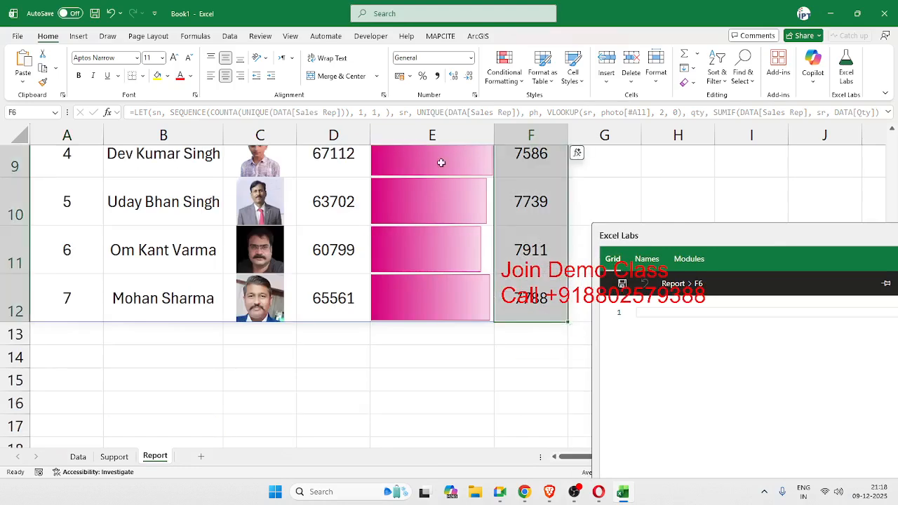
{"action": "left_click", "coordinate": [409, 77]}
{"action": "left_click", "coordinate": [424, 94]}
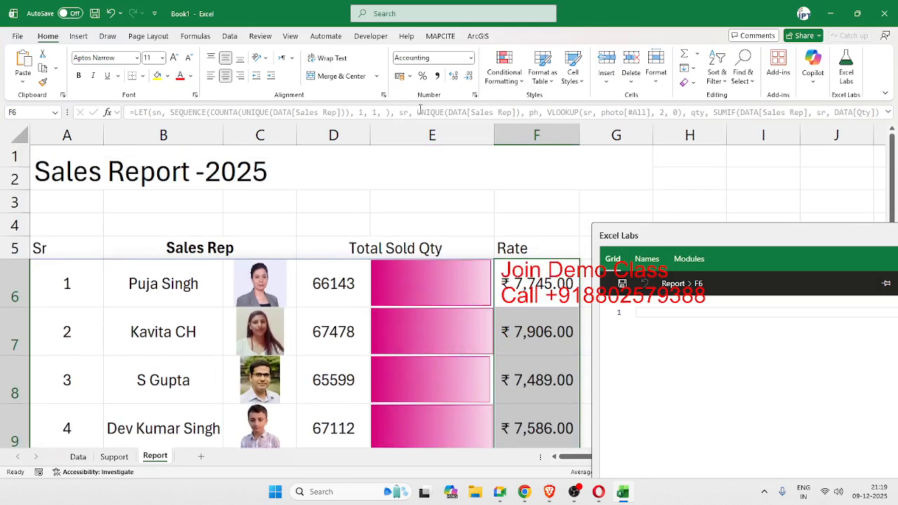
{"action": "left_click", "coordinate": [473, 77]}
{"action": "left_click", "coordinate": [473, 77]}
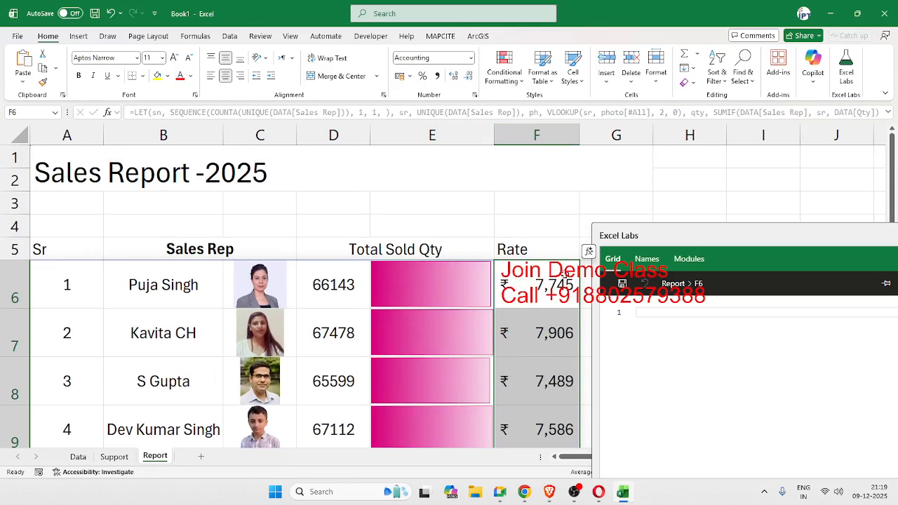
{"action": "left_click", "coordinate": [555, 236]}
{"action": "scroll", "coordinate": [558, 240], "scroll_direction": "down", "scroll_amount": 2}
{"action": "scroll", "coordinate": [558, 240], "scroll_direction": "up", "scroll_amount": 2}
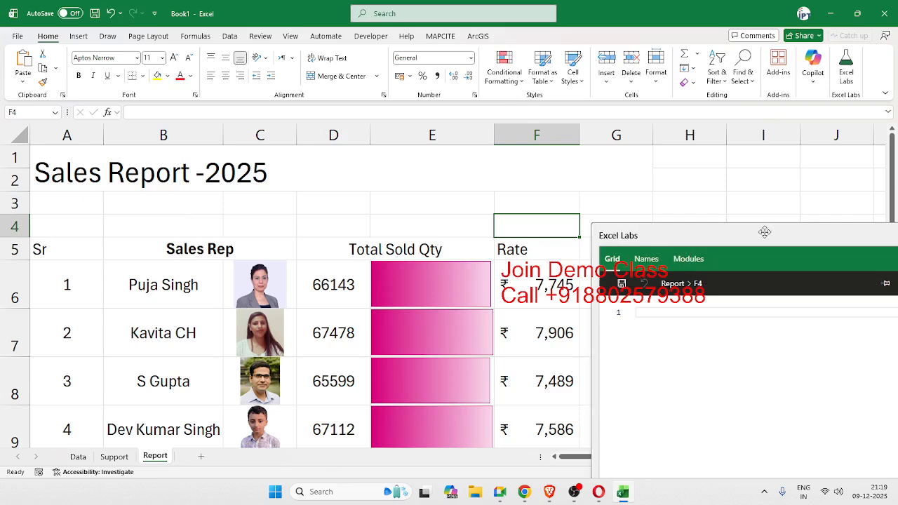
Move the formula editor aside and look up the Total Sales column header on the Data sheet
{"action": "left_click_drag", "start_coordinate": [763, 232], "coordinate": [383, 171]}
{"action": "left_click", "coordinate": [77, 456]}
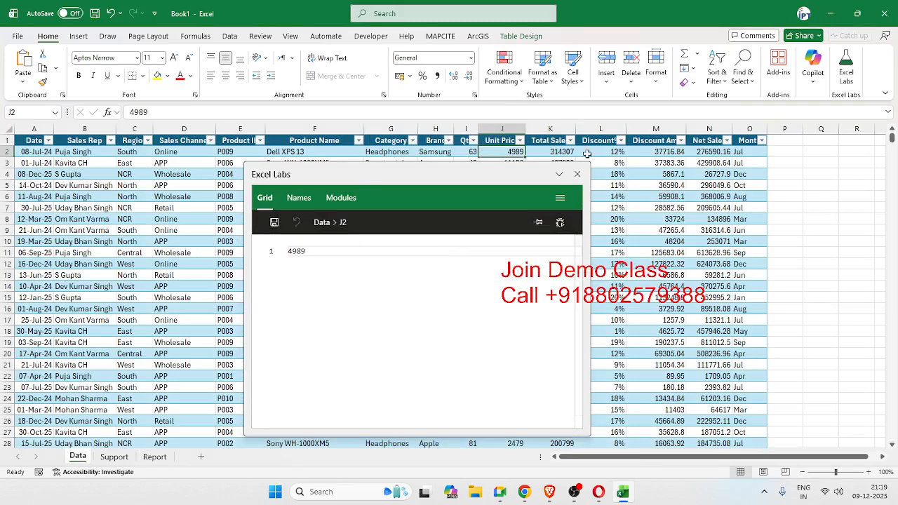
{"action": "left_click", "coordinate": [547, 141]}
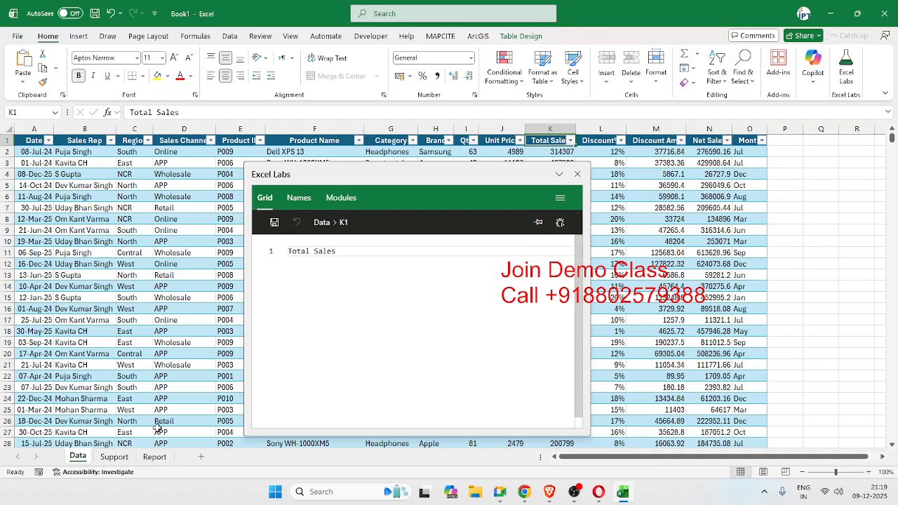
Return to the Report sheet and start a new variable named tamt below the rate line in the A6 formula
{"action": "left_click", "coordinate": [157, 457]}
{"action": "left_click", "coordinate": [73, 280]}
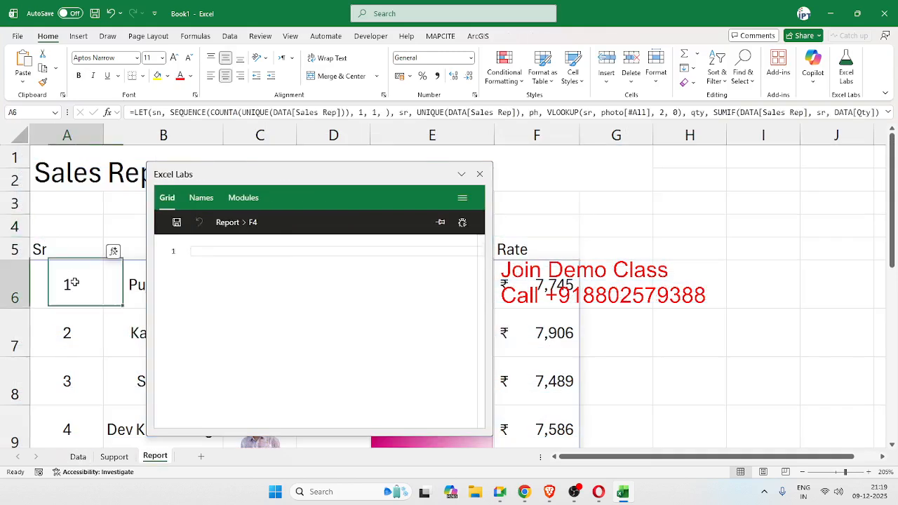
{"action": "left_click", "coordinate": [450, 305]}
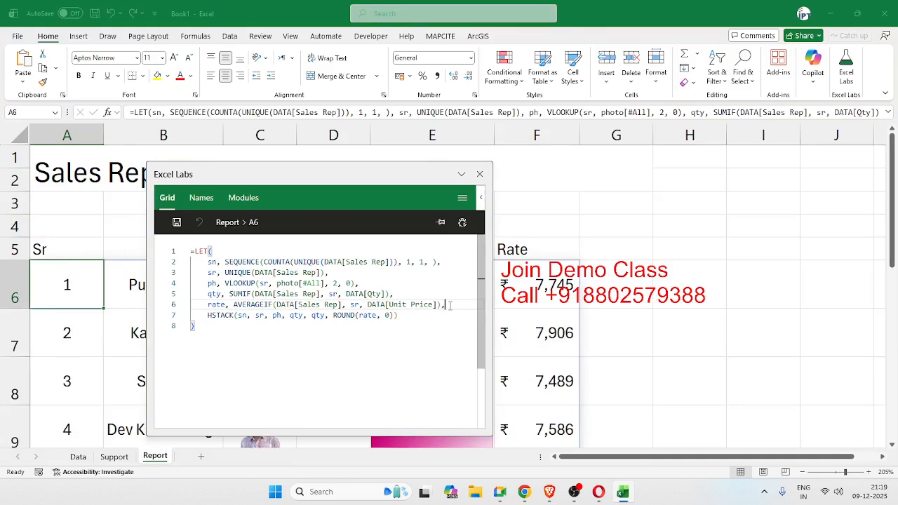
{"action": "key", "text": "Return"}
{"action": "key", "text": "ctrl+space"}
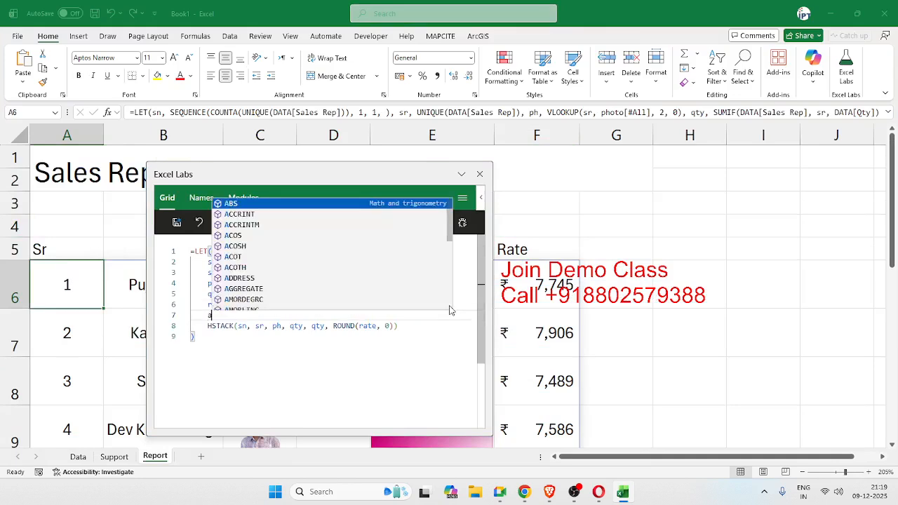
{"action": "key", "text": "Escape"}
{"action": "type", "text": "ta"}
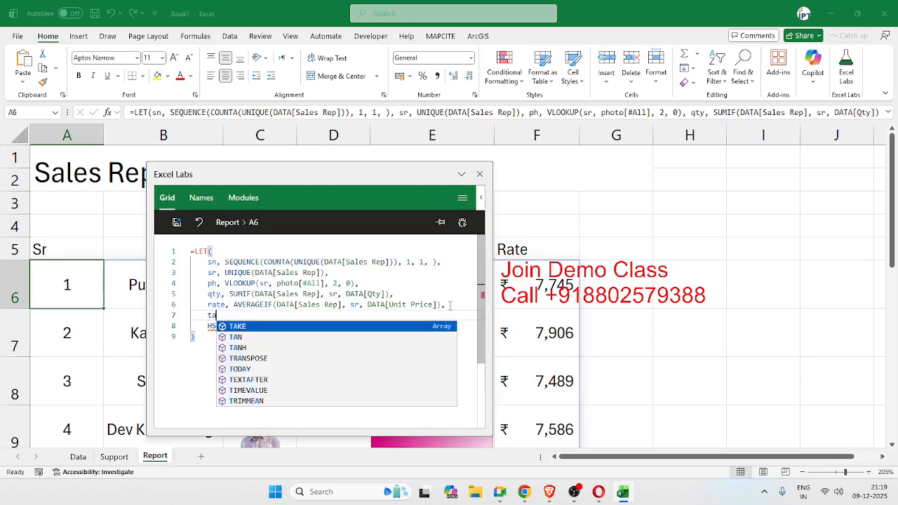
{"action": "type", "text": "mt"}
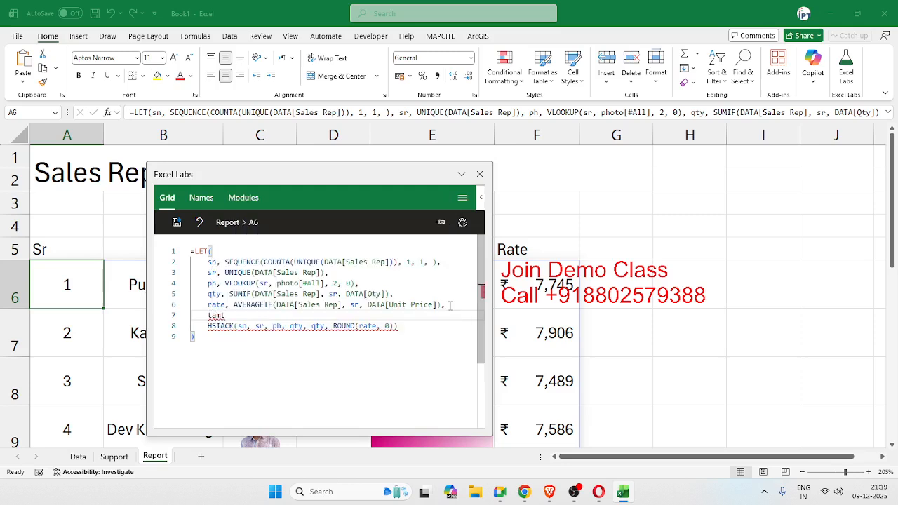
{"action": "type", "text": ","}
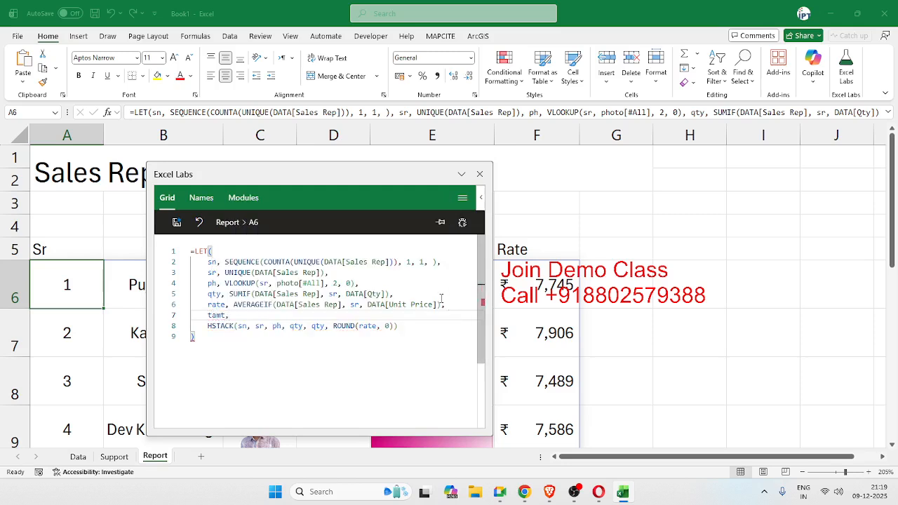
Enter a SUMIF for tamt with data[Sales Rep] as the range and sr as the criteria
{"action": "type", "text": "SUM"}
{"action": "key", "text": "Down"}
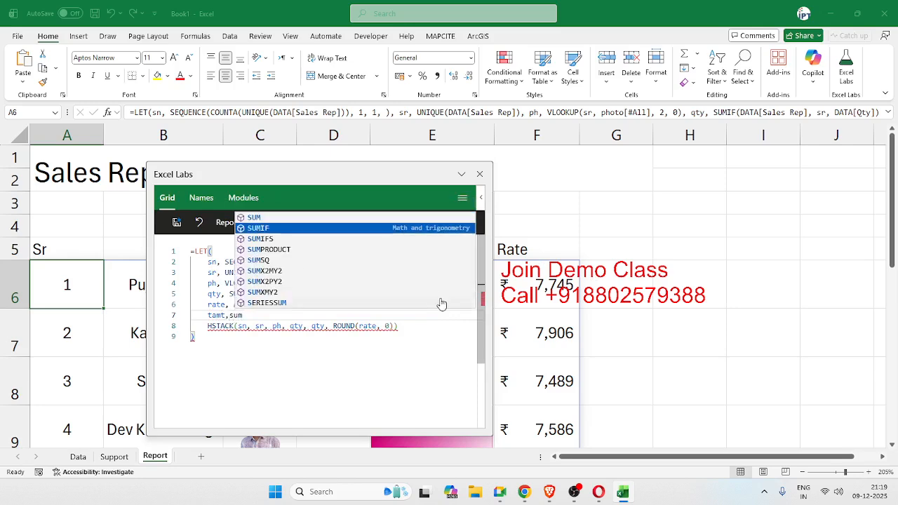
{"action": "key", "text": "Tab"}
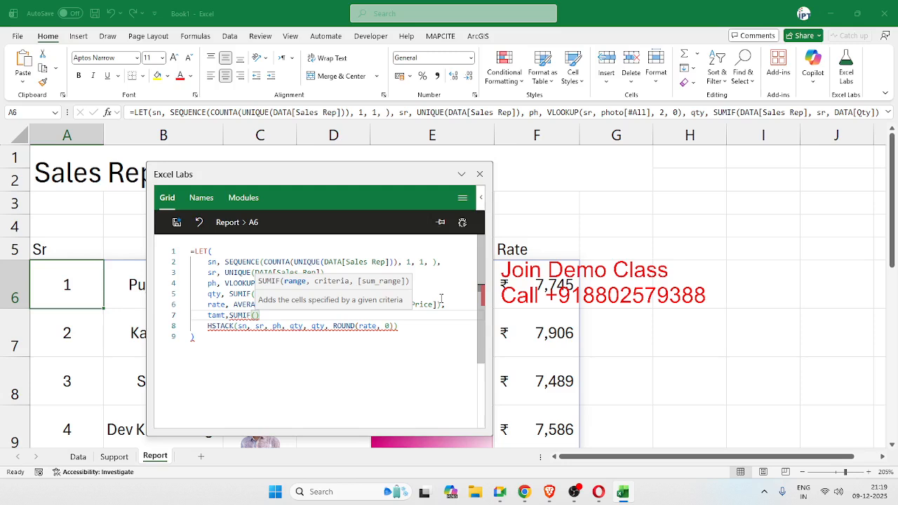
{"action": "type", "text": "data["}
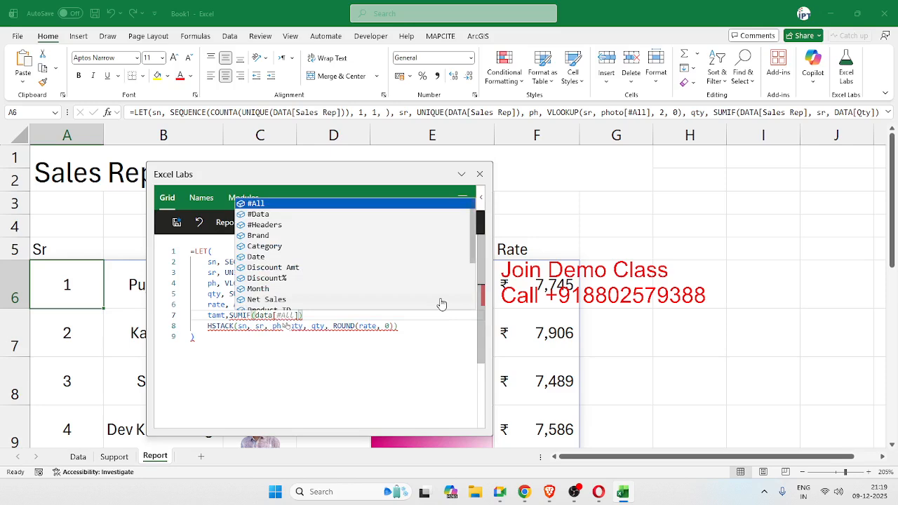
{"action": "type", "text": "s"}
{"action": "key", "text": "Down"}
{"action": "key", "text": "Down"}
{"action": "key", "text": "Up"}
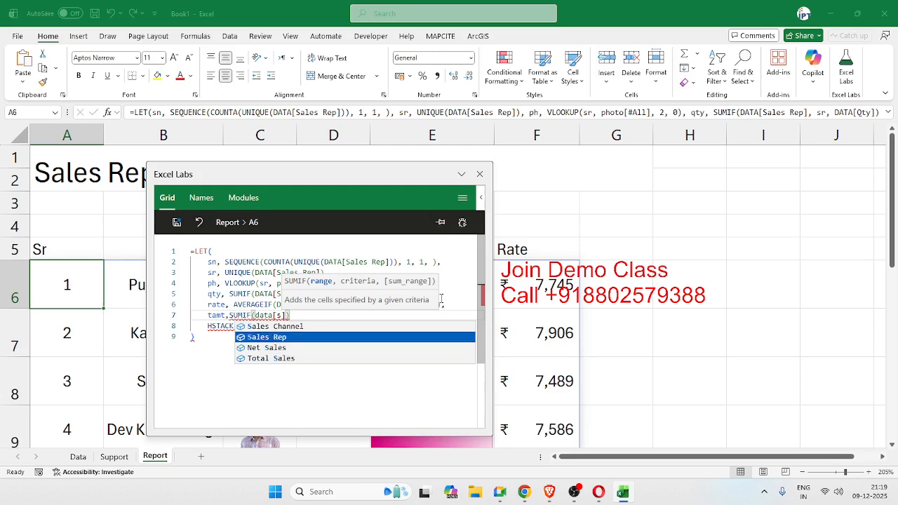
{"action": "key", "text": "Tab"}
{"action": "type", "text": ",s"}
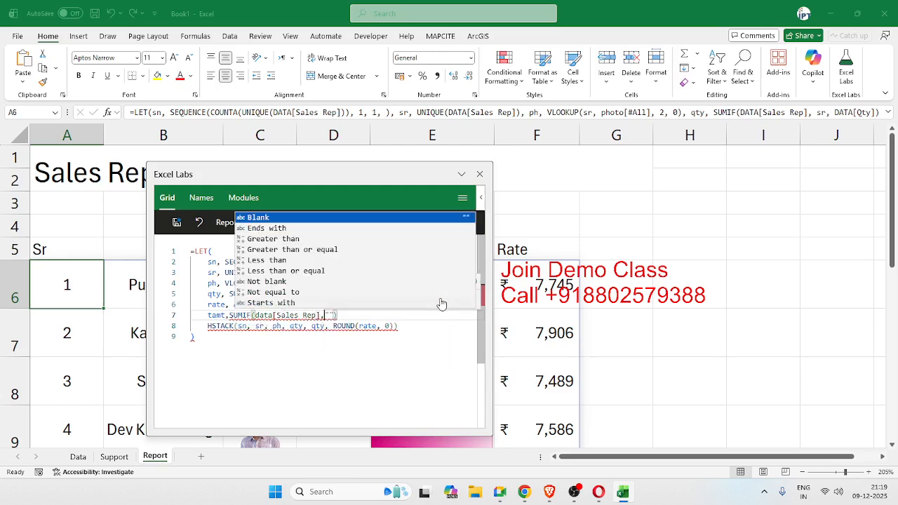
{"action": "type", "text": "r"}
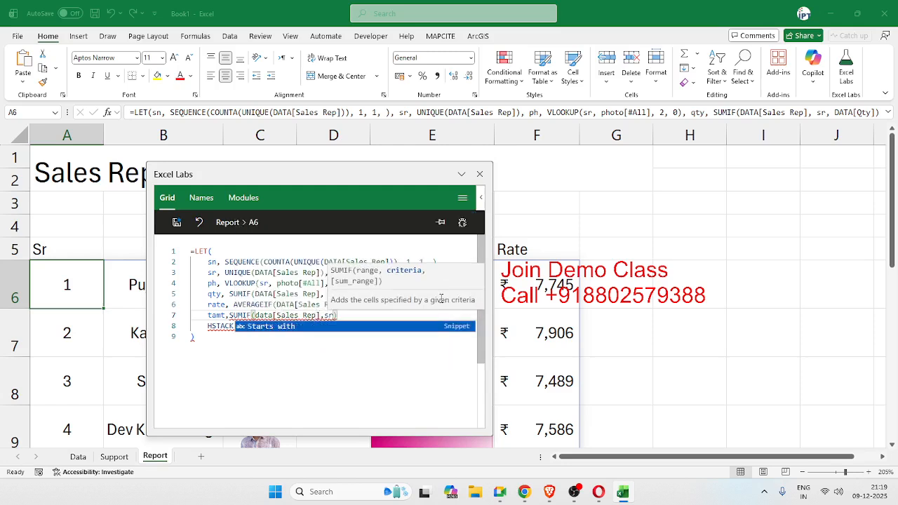
{"action": "type", "text": ","}
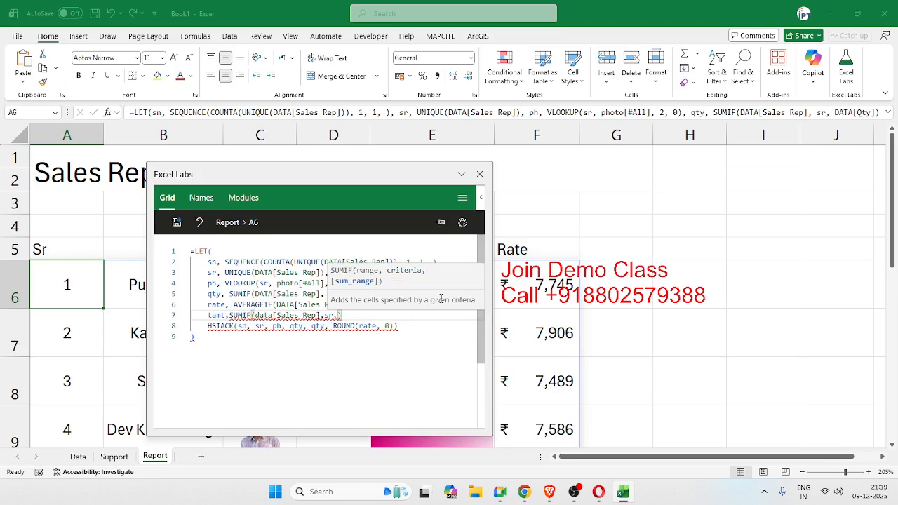
Set the SUMIF sum range to data[Total Sales] and end the tamt line with a comma
{"action": "type", "text": "data"}
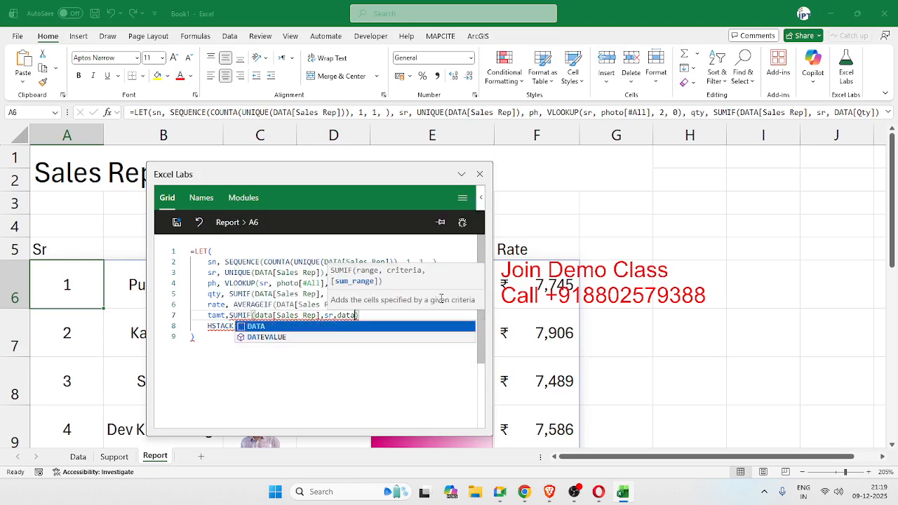
{"action": "type", "text": "["}
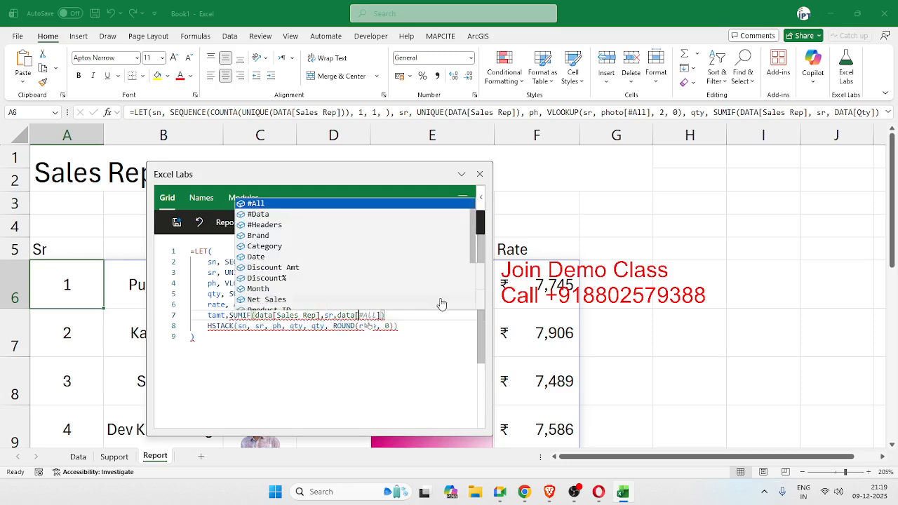
{"action": "key", "text": "Down"}
{"action": "key", "text": "Down"}
{"action": "key", "text": "Down"}
{"action": "key", "text": "Down"}
{"action": "key", "text": "Down"}
{"action": "key", "text": "Down"}
{"action": "key", "text": "Down"}
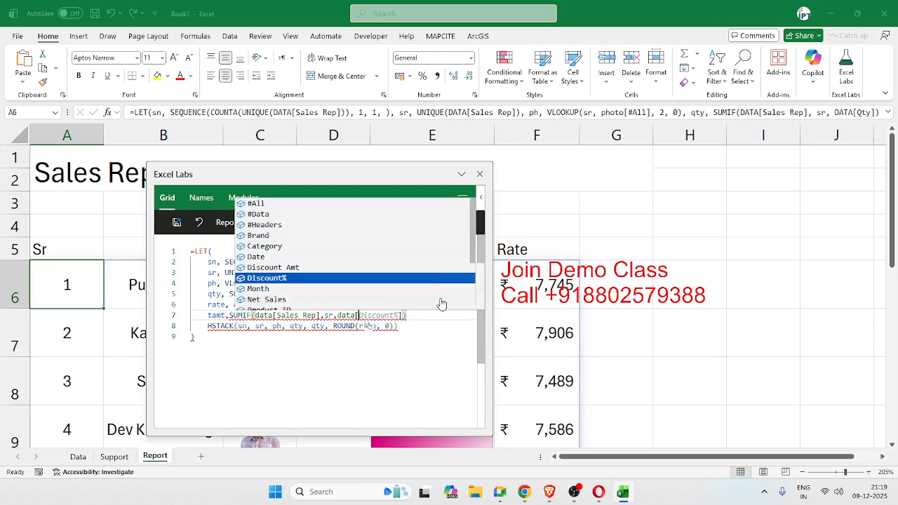
{"action": "key", "text": "Down"}
{"action": "key", "text": "Down"}
{"action": "key", "text": "Down"}
{"action": "key", "text": "Down"}
{"action": "key", "text": "Down"}
{"action": "key", "text": "Down"}
{"action": "key", "text": "Down"}
{"action": "key", "text": "Down"}
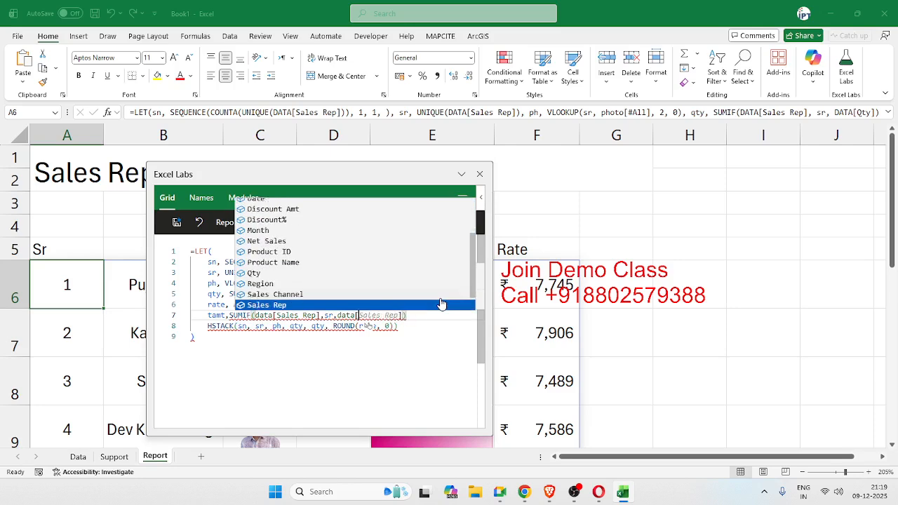
{"action": "key", "text": "Down"}
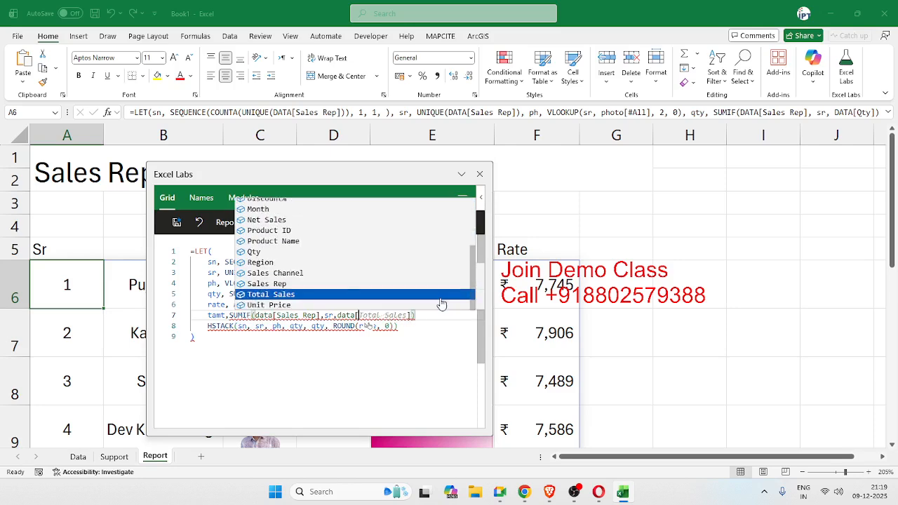
{"action": "key", "text": "Tab"}
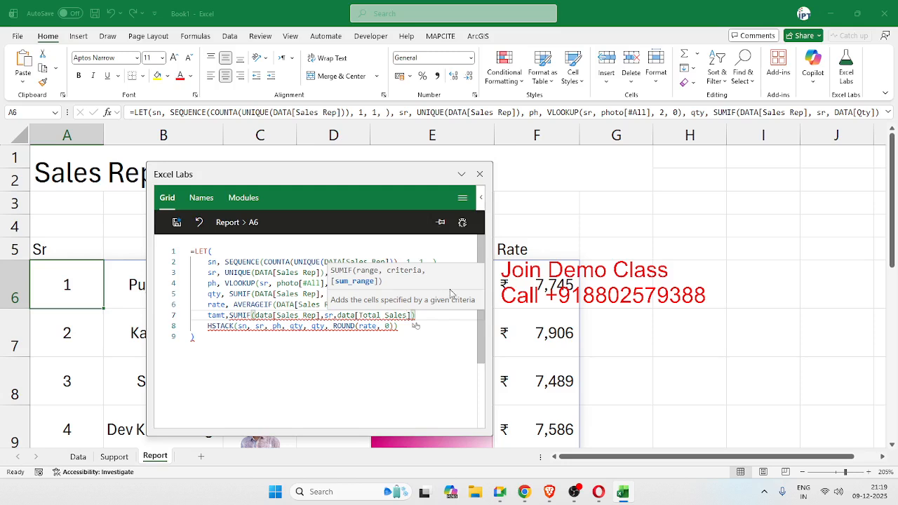
{"action": "left_click", "coordinate": [423, 319]}
{"action": "type", "text": ","}
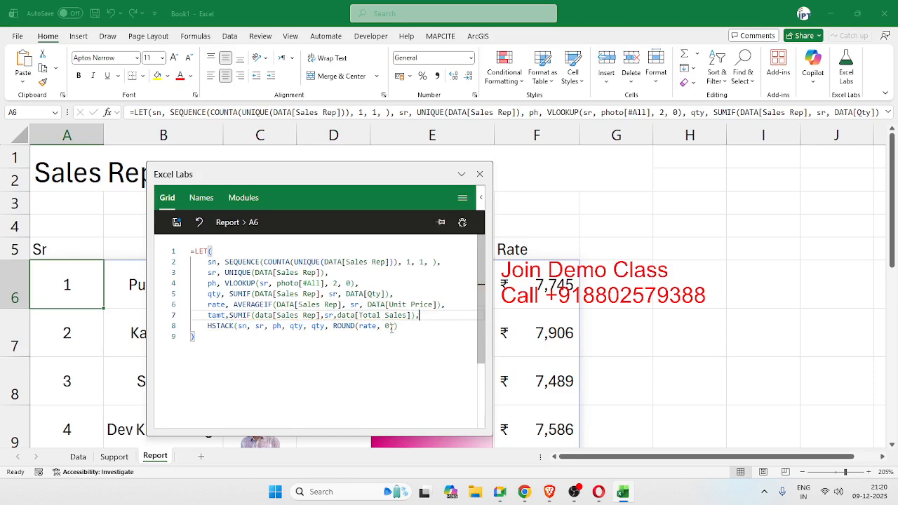
Add tamt as the last HSTACK argument after ROUND(rate, 0) and save the formula
{"action": "left_click", "coordinate": [393, 327]}
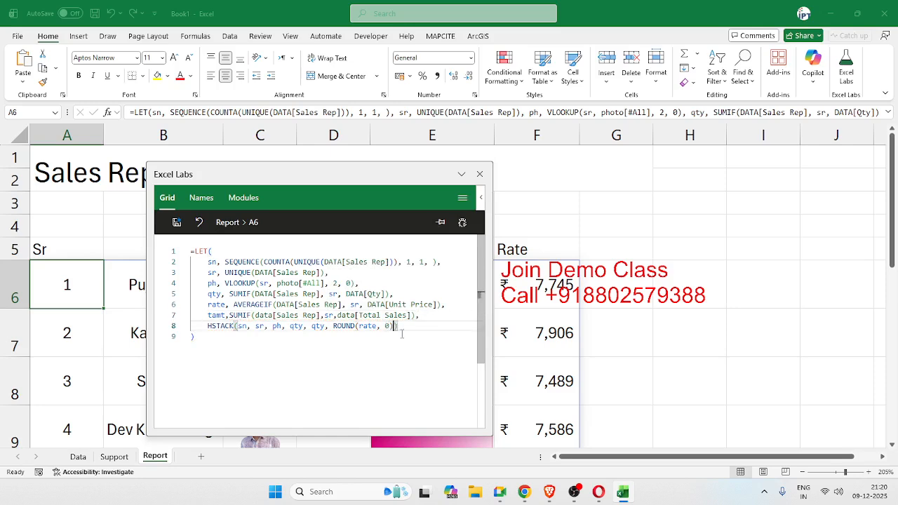
{"action": "type", "text": ",t"}
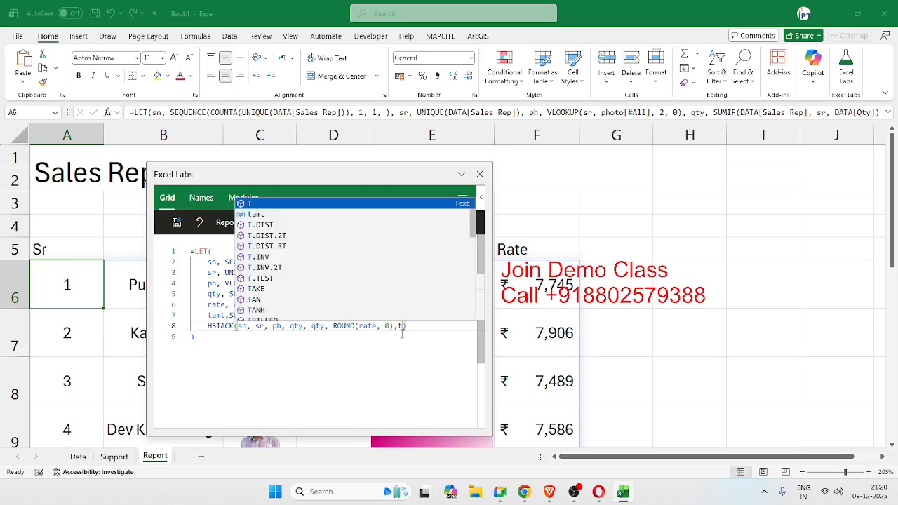
{"action": "type", "text": "am"}
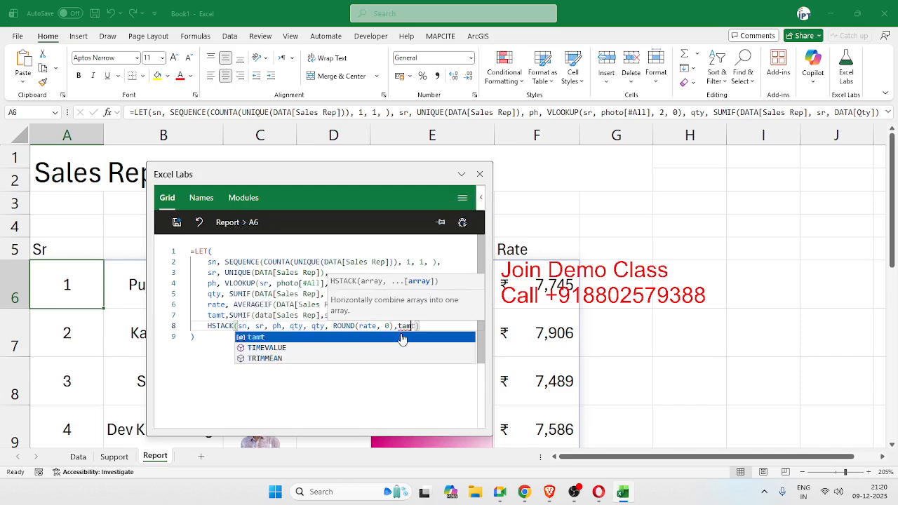
{"action": "left_click", "coordinate": [402, 339]}
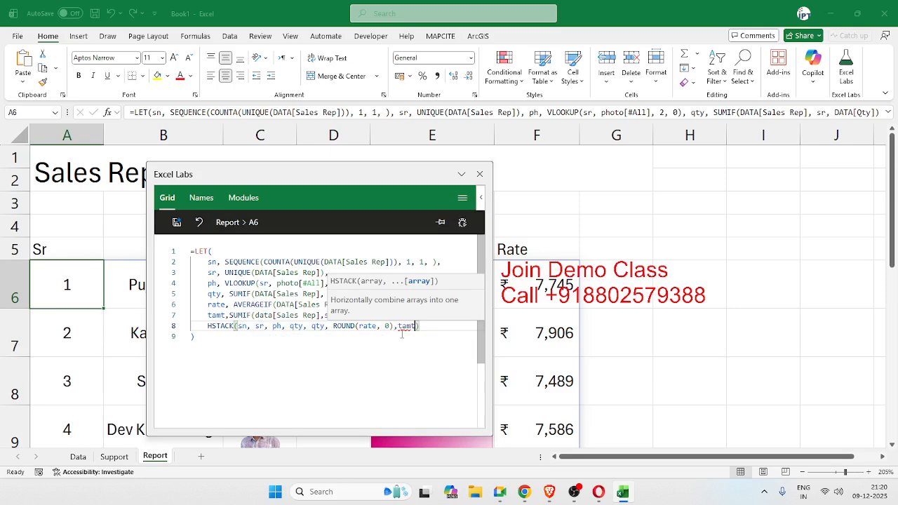
{"action": "left_click", "coordinate": [178, 222]}
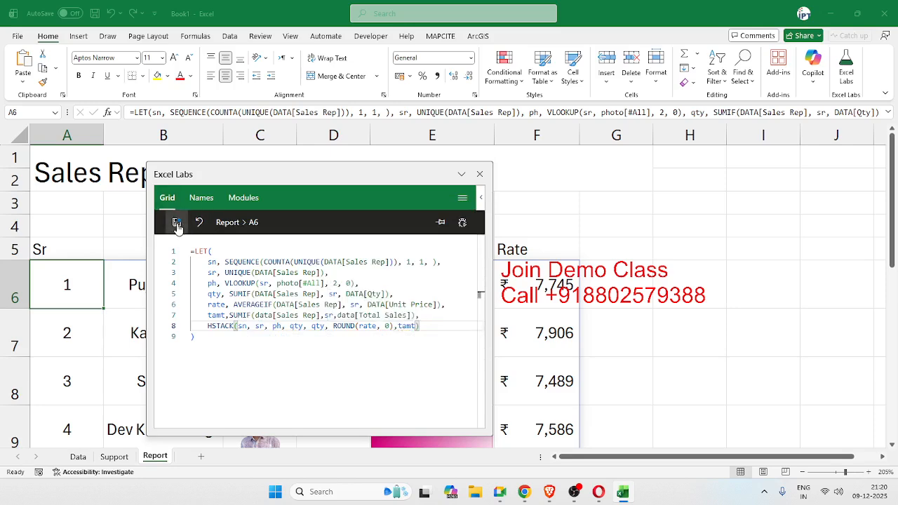
Enter the header Total Amt in G5 and widen column G enough to show the full amounts
{"action": "left_click", "coordinate": [609, 249]}
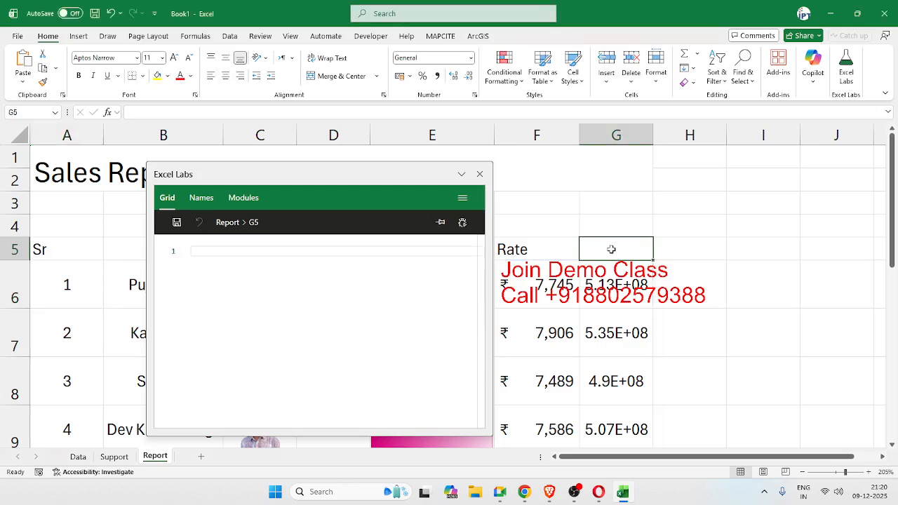
{"action": "type", "text": "Total Amt"}
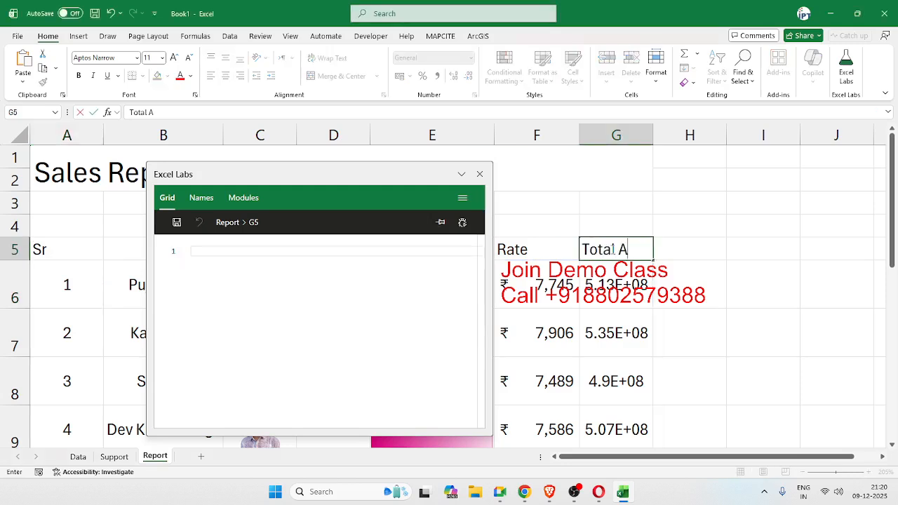
{"action": "left_click", "coordinate": [601, 317]}
{"action": "left_click", "coordinate": [633, 268]}
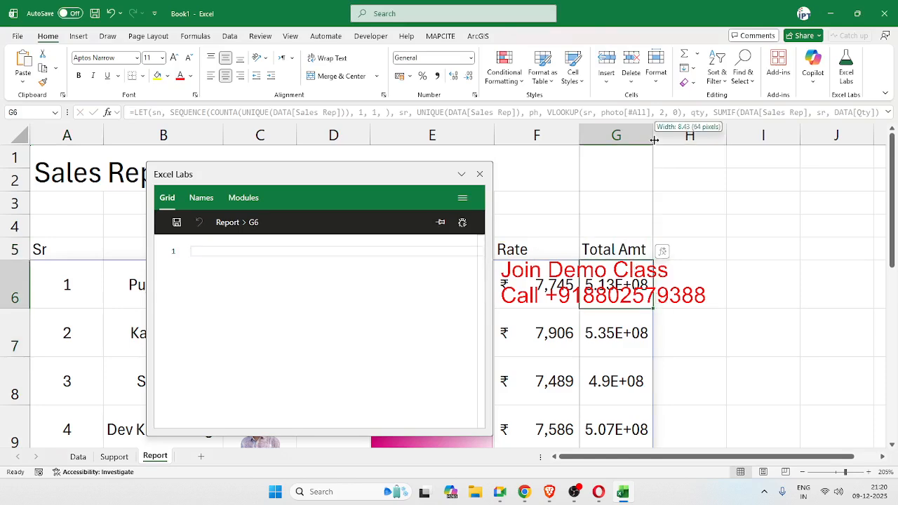
{"action": "left_click_drag", "start_coordinate": [653, 138], "coordinate": [666, 140]}
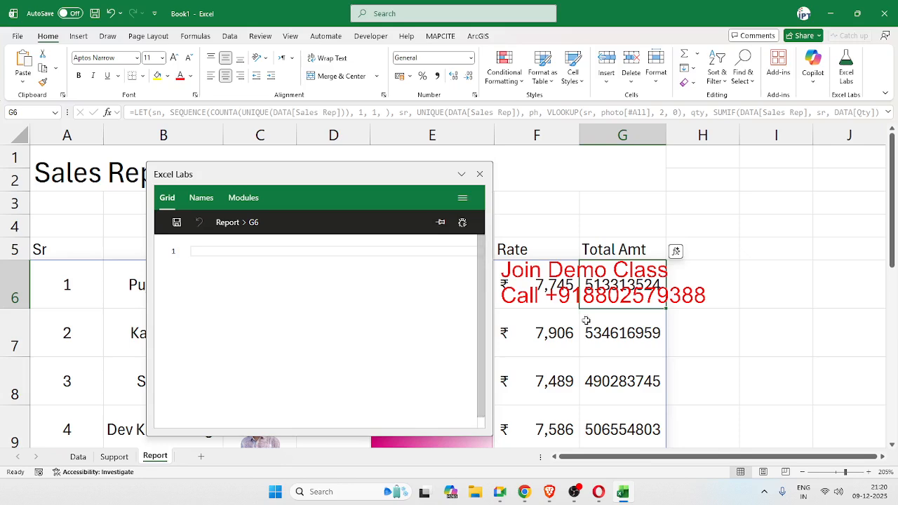
Apply the custom number format 0.00,, "M" to the Total Amt values in G6:G12
{"action": "left_click", "coordinate": [605, 342]}
{"action": "left_click", "coordinate": [617, 399]}
{"action": "scroll", "coordinate": [617, 398], "scroll_direction": "down", "scroll_amount": 1}
{"action": "scroll", "coordinate": [618, 398], "scroll_direction": "up", "scroll_amount": 1}
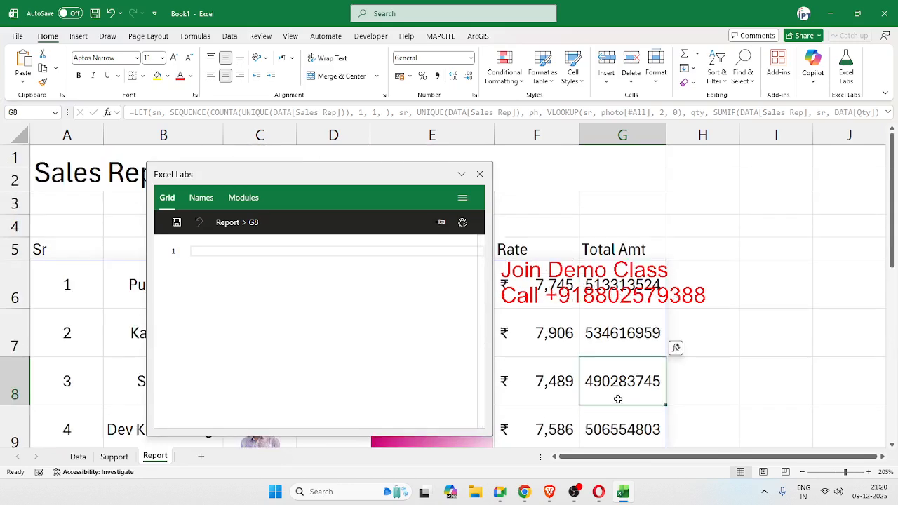
{"action": "left_click", "coordinate": [618, 298]}
{"action": "scroll", "coordinate": [618, 298], "scroll_direction": "down", "scroll_amount": 2}
{"action": "left_click", "coordinate": [617, 363], "text": "shift"}
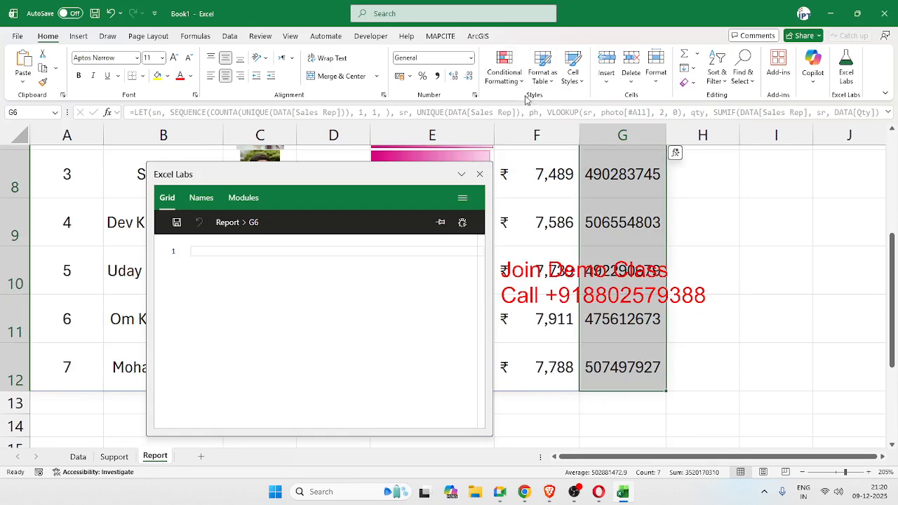
{"action": "left_click", "coordinate": [477, 97]}
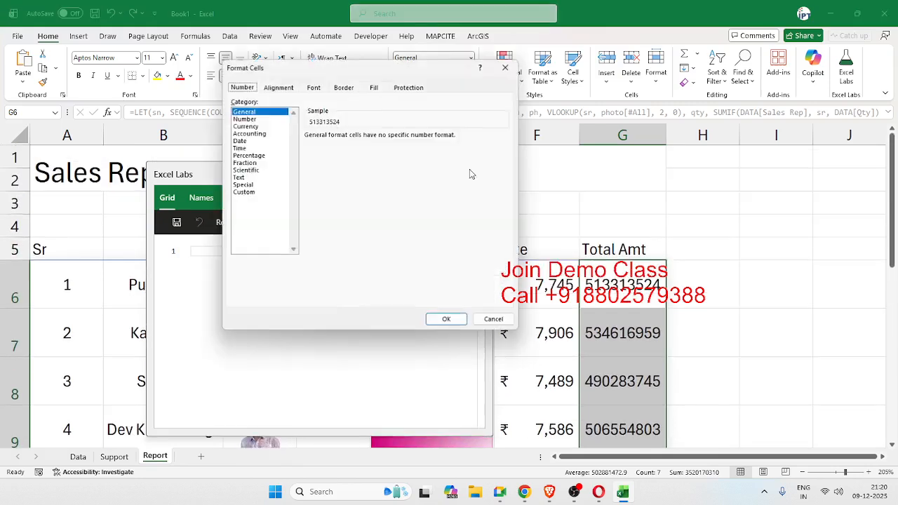
{"action": "left_click", "coordinate": [252, 192]}
{"action": "left_click_drag", "start_coordinate": [341, 146], "coordinate": [296, 145]}
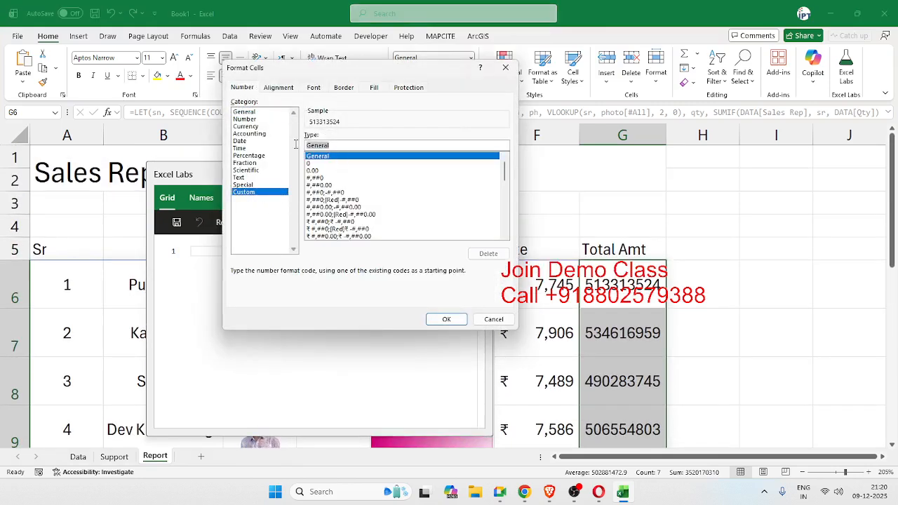
{"action": "type", "text": "0.00"}
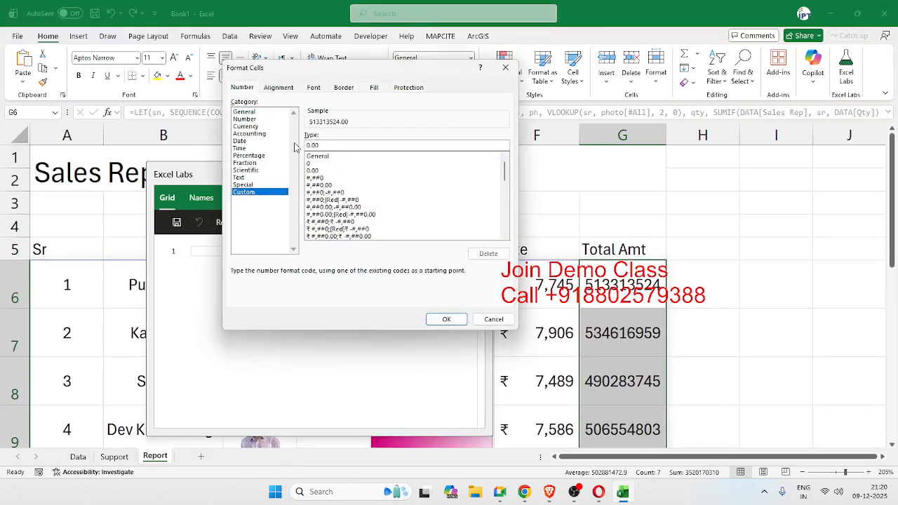
{"action": "type", "text": ",, \"M\""}
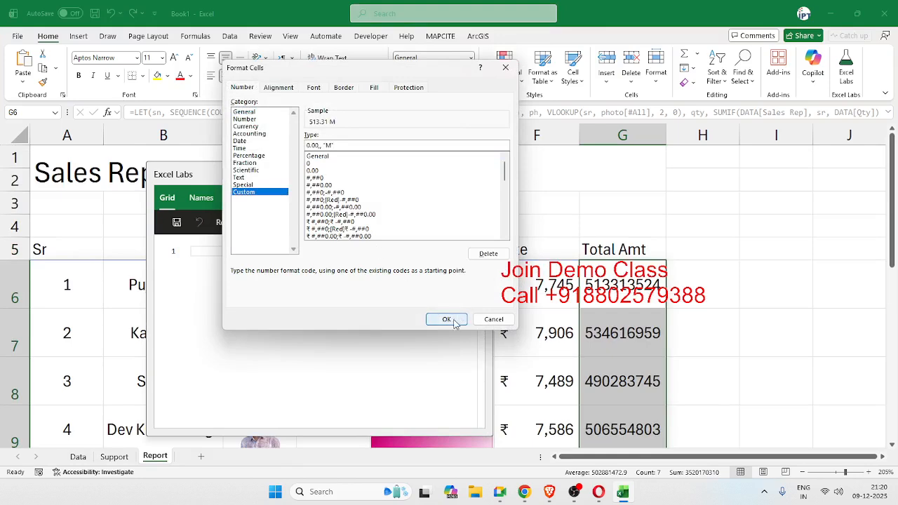
{"action": "left_click", "coordinate": [457, 319]}
{"action": "left_click", "coordinate": [615, 310]}
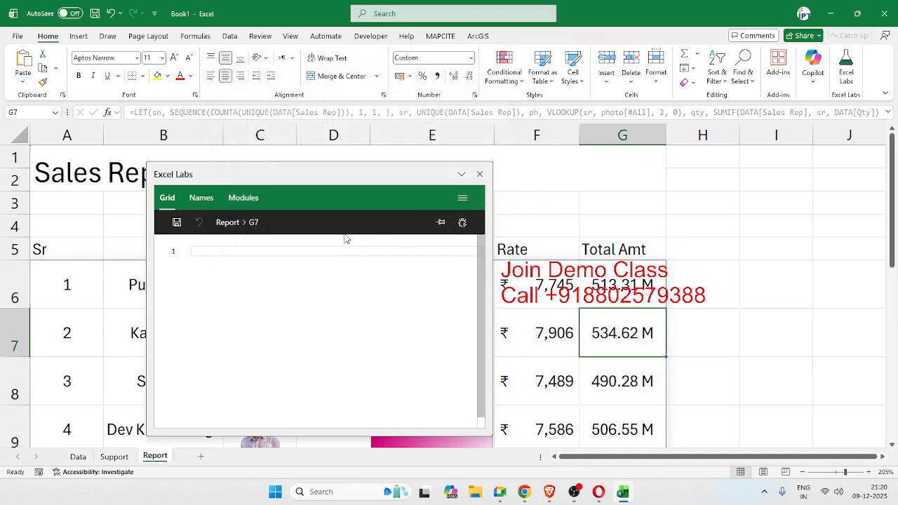
Add a dis line with an AVERAGEIF function below the tamt line in A6's LET formula
{"action": "left_click", "coordinate": [60, 271]}
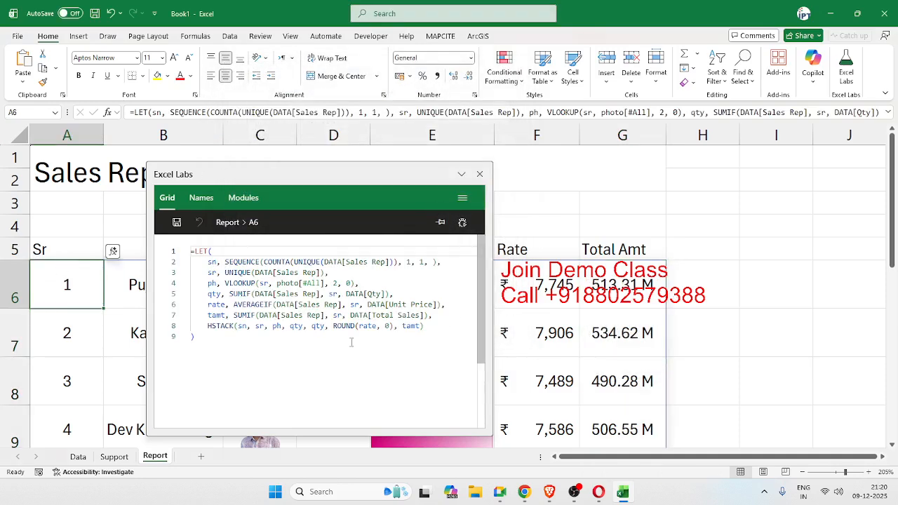
{"action": "left_click", "coordinate": [428, 328]}
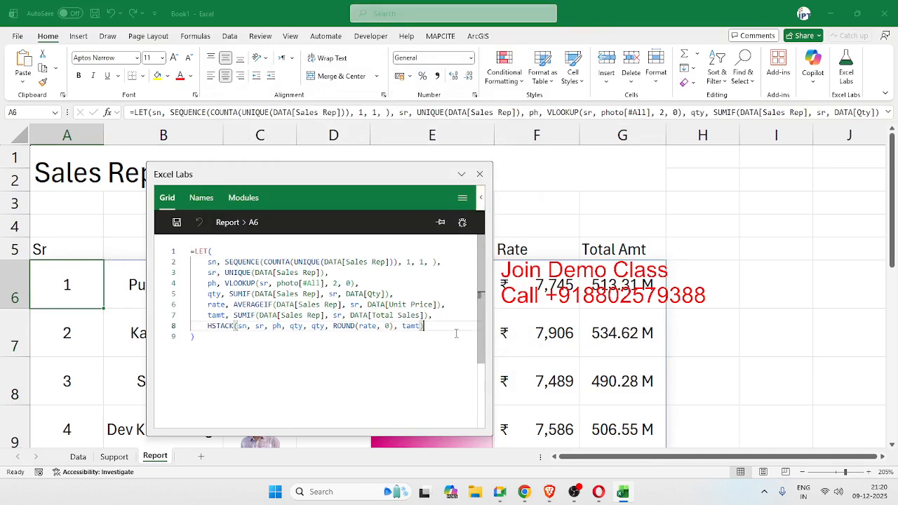
{"action": "left_click", "coordinate": [441, 317]}
{"action": "key", "text": "Return"}
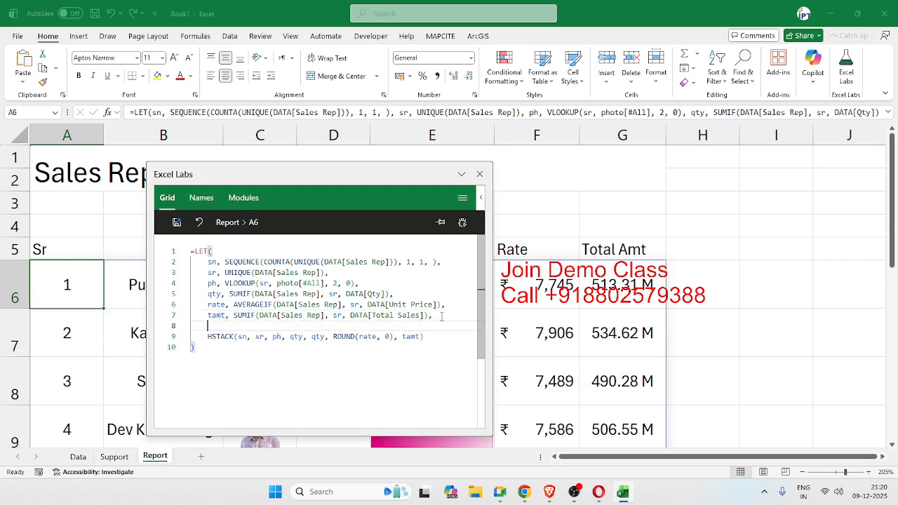
{"action": "type", "text": "dis"}
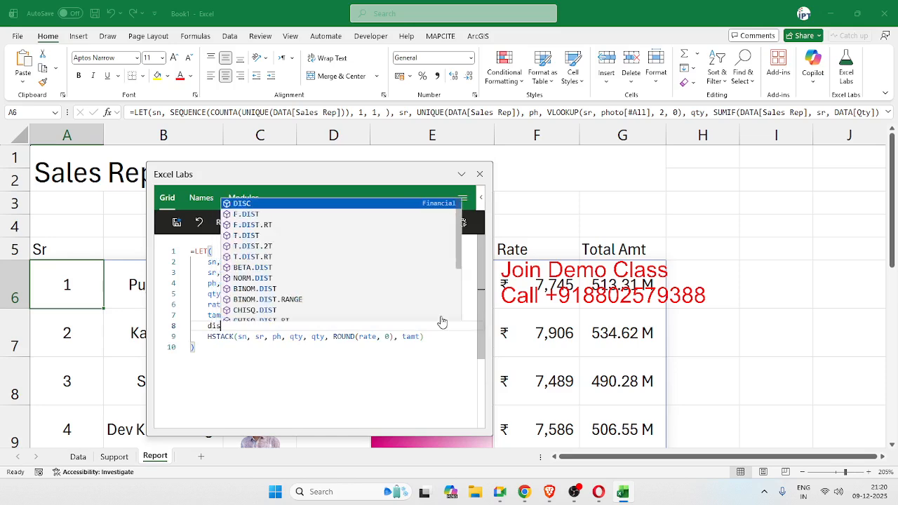
{"action": "type", "text": ","}
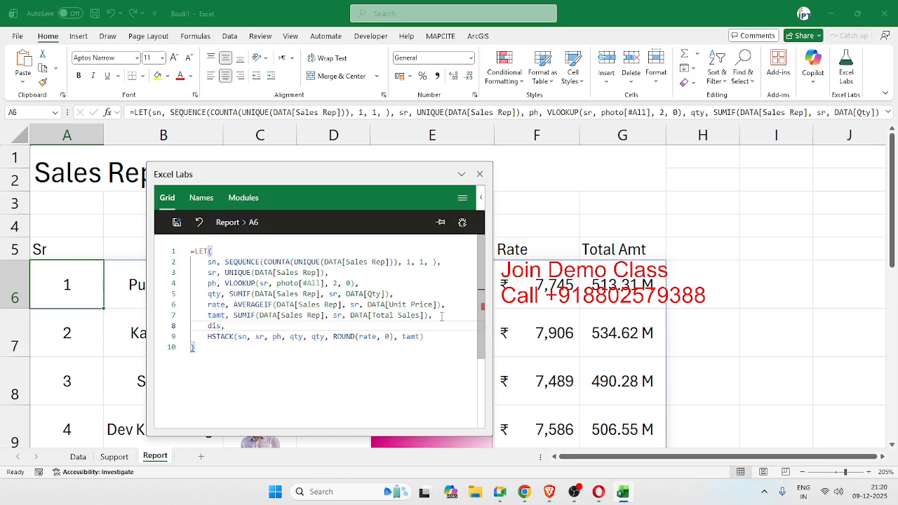
{"action": "type", "text": "av"}
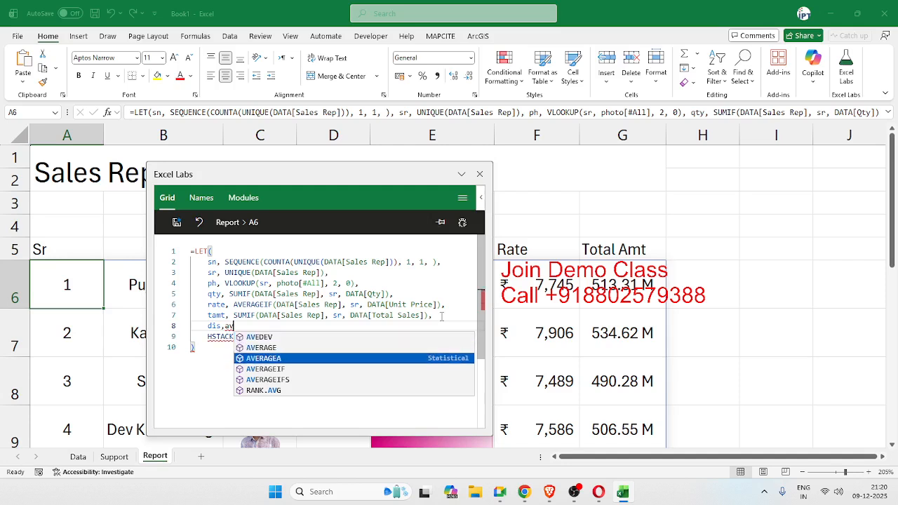
{"action": "key", "text": "Down"}
{"action": "key", "text": "Tab"}
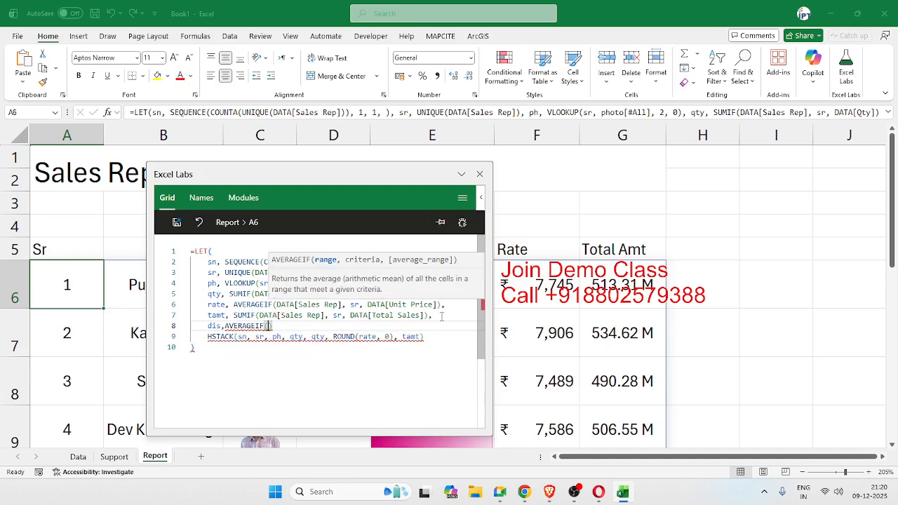
Set the dis AVERAGEIF range to data[Sales Rep] and its criteria to sr
{"action": "type", "text": "data"}
{"action": "type", "text": "[s"}
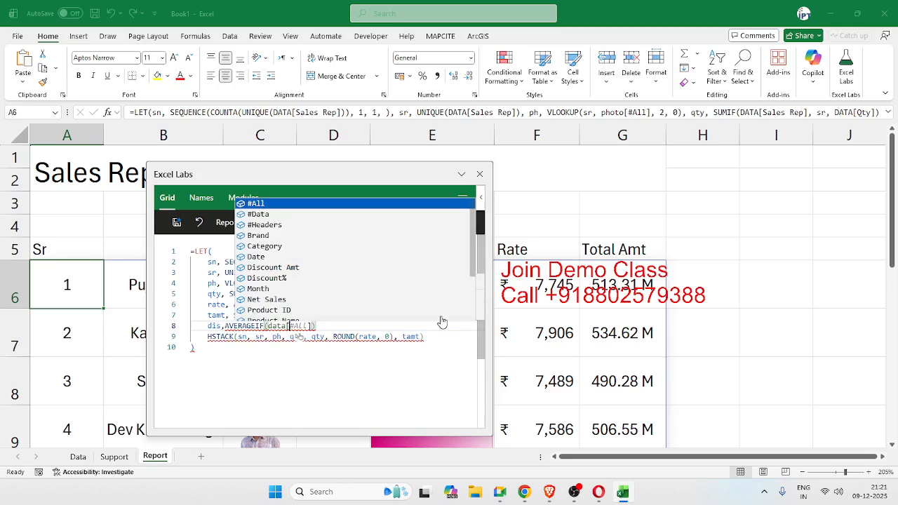
{"action": "key", "text": "Down"}
{"action": "key", "text": "Tab"}
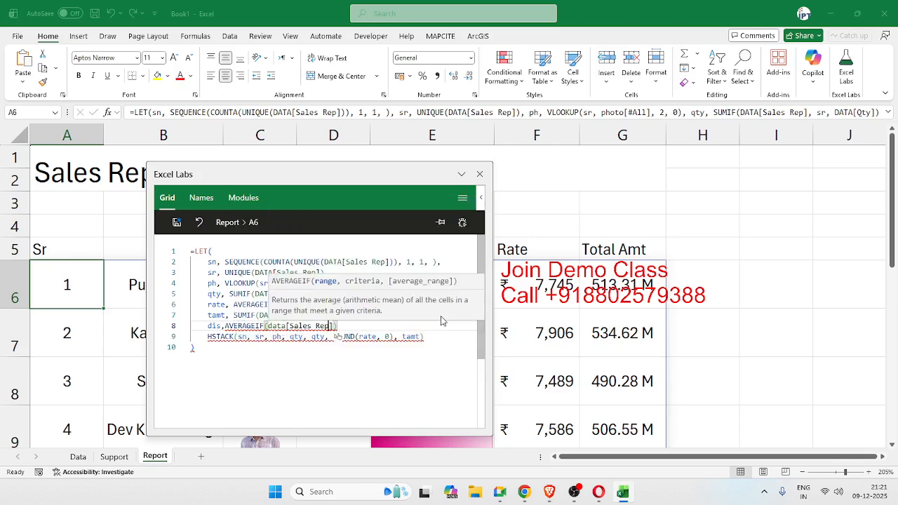
{"action": "type", "text": ",sr,"}
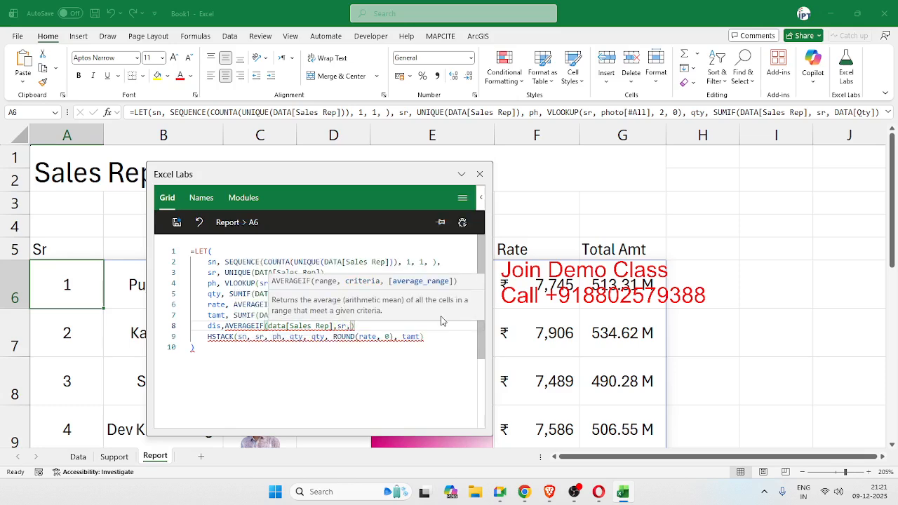
Set the AVERAGEIF average range to DATA[Discount Amt] and end the dis line with a comma
{"action": "type", "text": "data"}
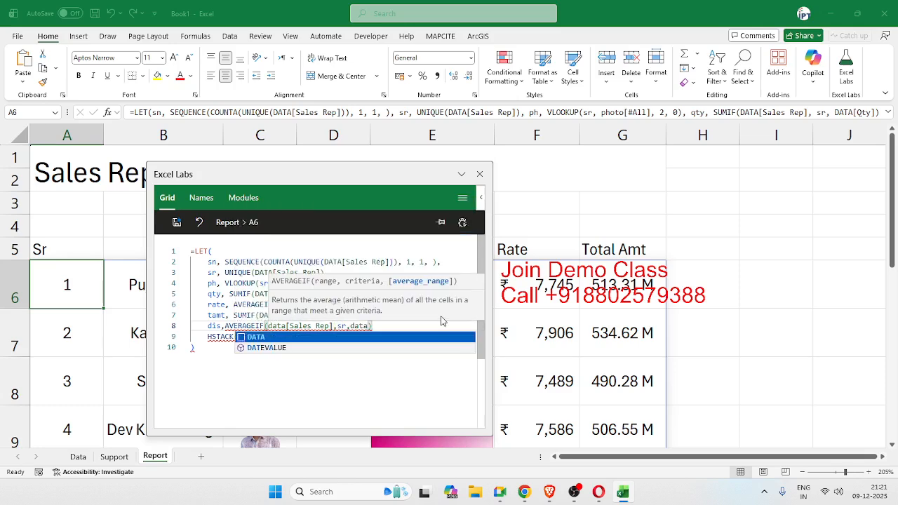
{"action": "key", "text": "Tab"}
{"action": "type", "text": "[d"}
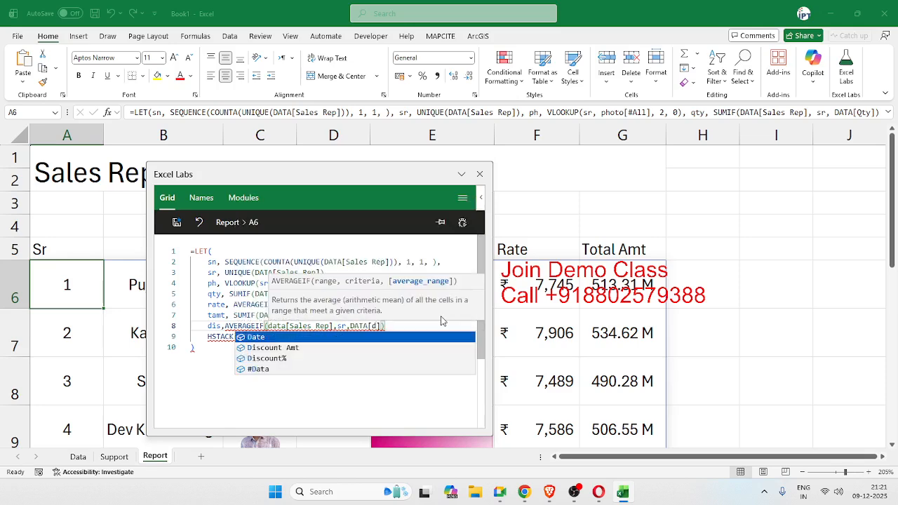
{"action": "key", "text": "Down"}
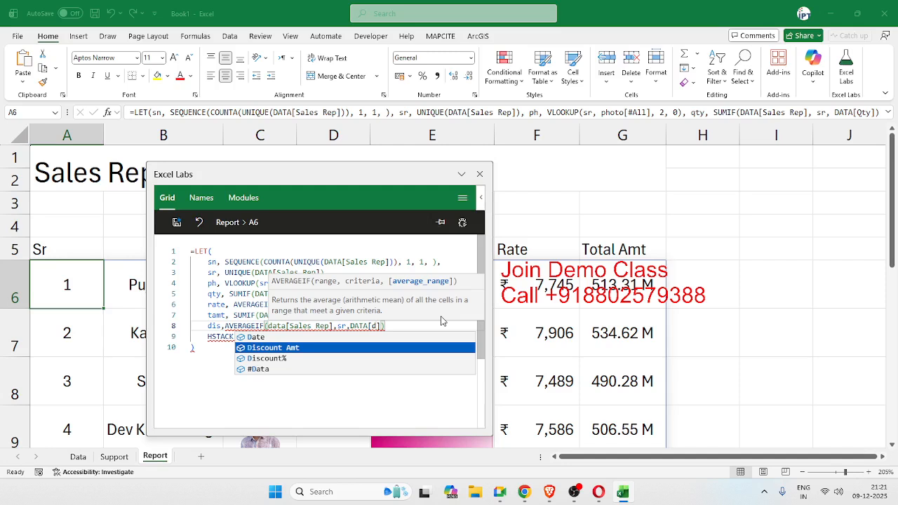
{"action": "key", "text": "Tab"}
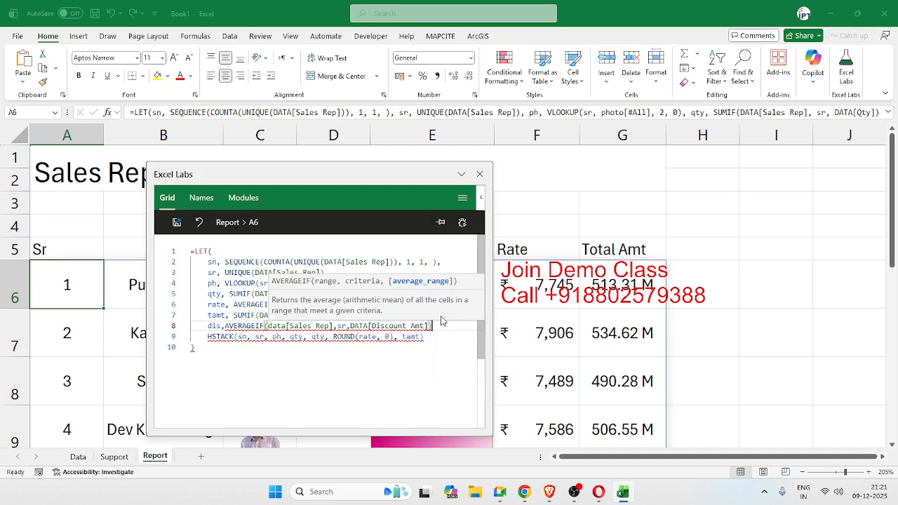
{"action": "type", "text": "),"}
{"action": "key", "text": "Down"}
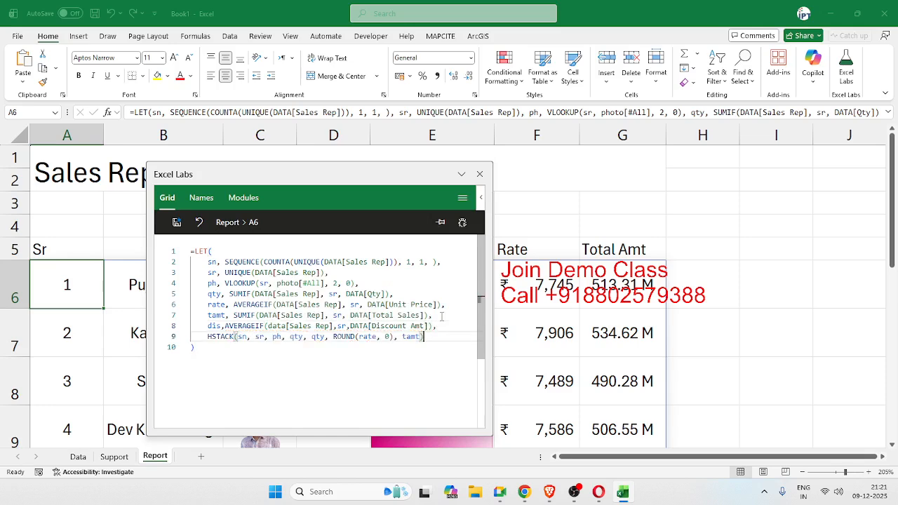
Add dis as the last HSTACK argument after tamt and save the formula
{"action": "key", "text": "Left"}
{"action": "type", "text": ","}
{"action": "type", "text": "diss"}
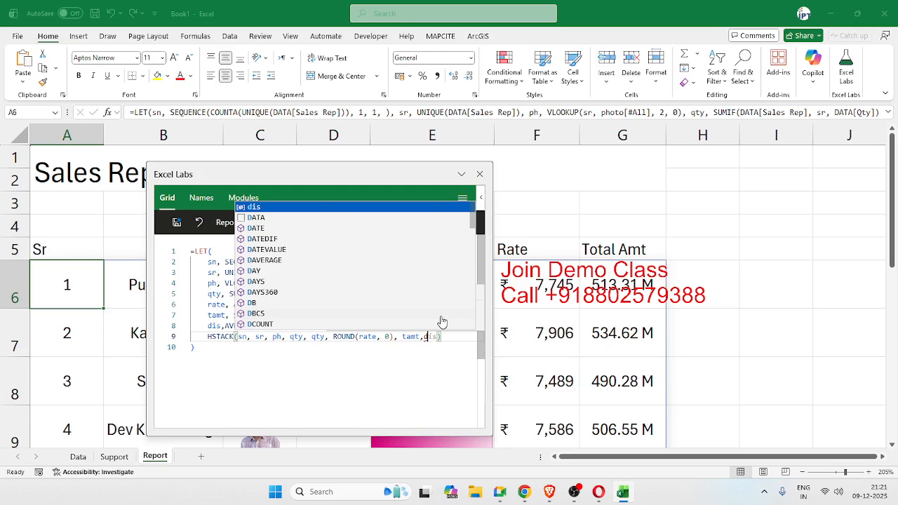
{"action": "key", "text": "BackSpace"}
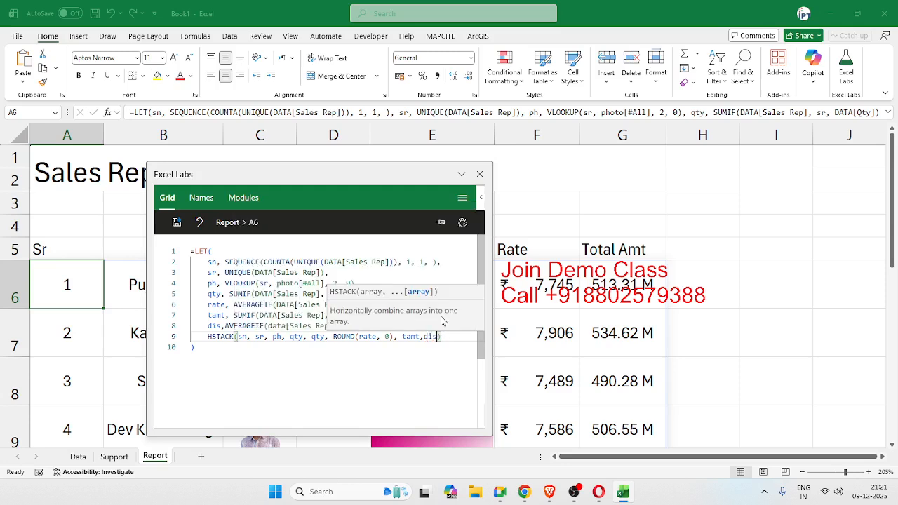
{"action": "key", "text": "Down"}
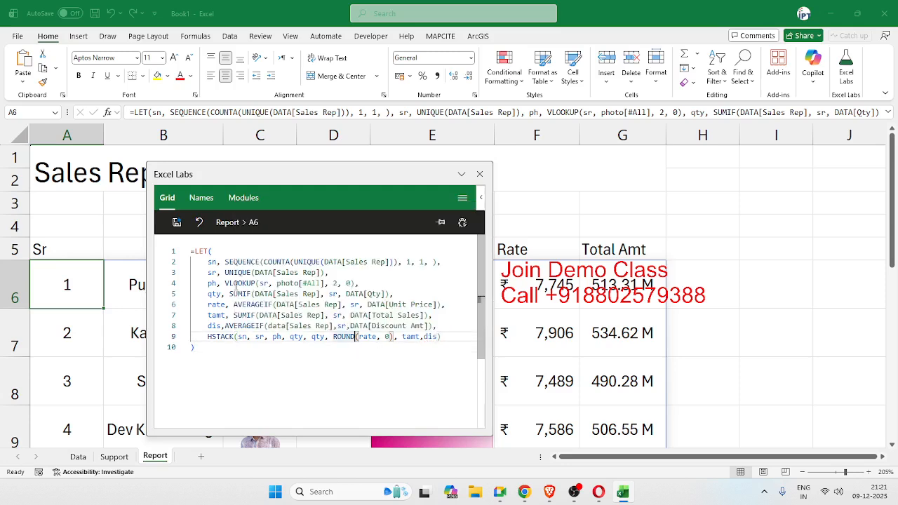
{"action": "left_click", "coordinate": [177, 221]}
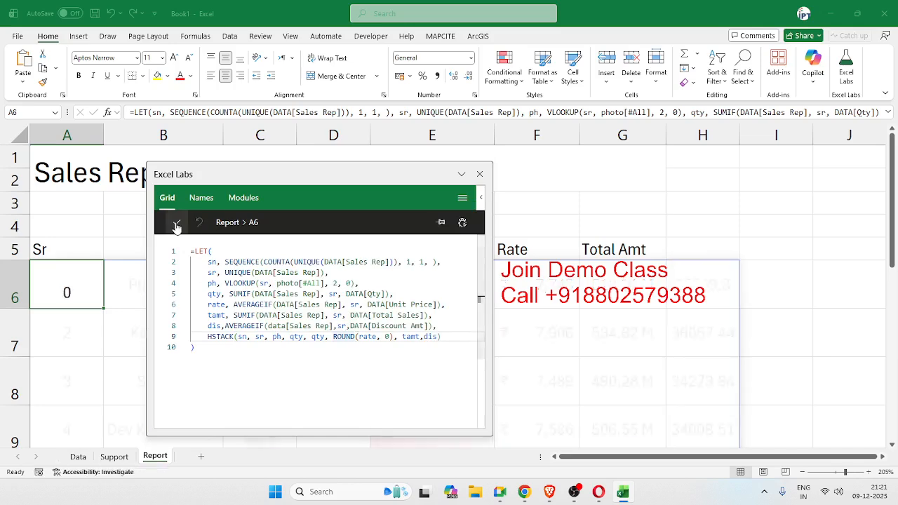
Enter the header Dis. Amt in H5
{"action": "left_click", "coordinate": [631, 255]}
{"action": "left_click", "coordinate": [688, 257]}
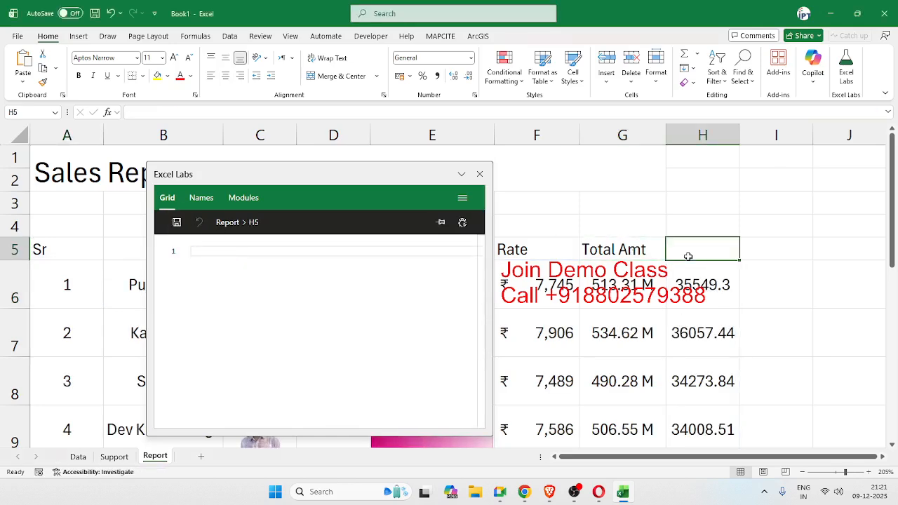
{"action": "type", "text": "Dis."}
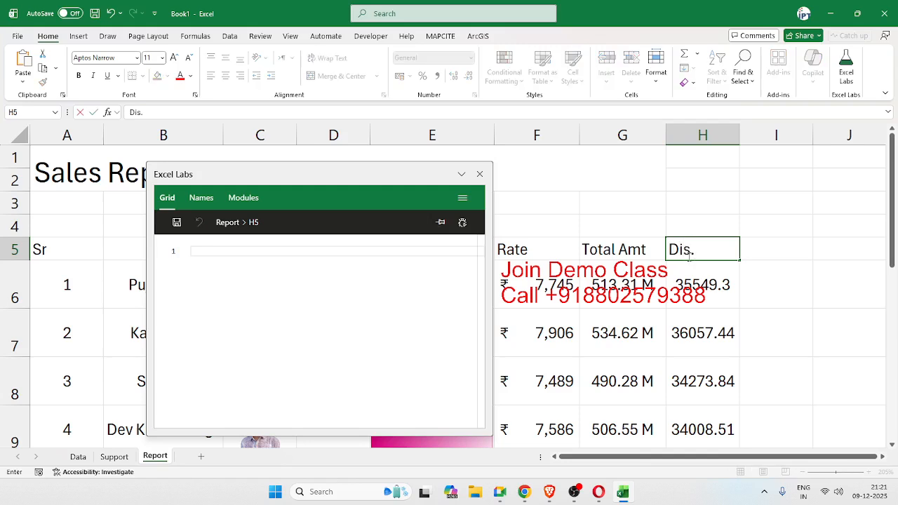
{"action": "type", "text": " Amt"}
{"action": "key", "text": "Return"}
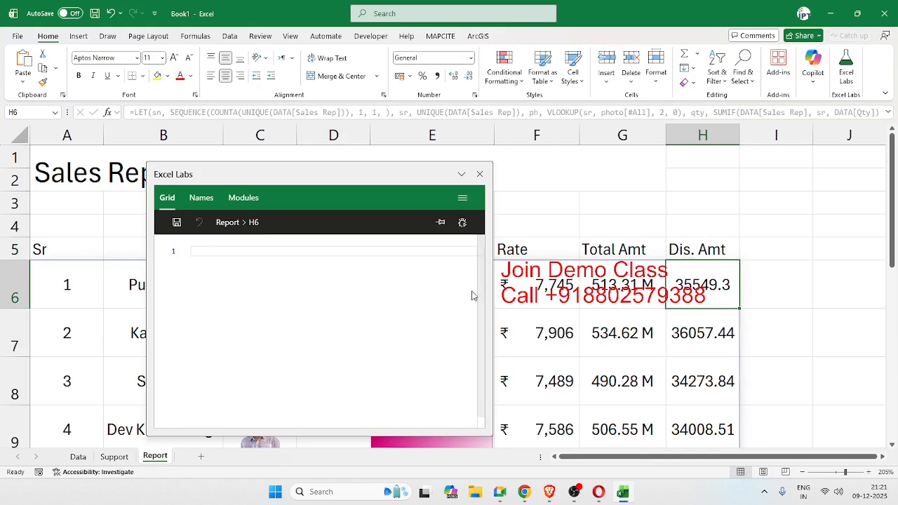
Insert blank lines before and after the HSTACK line in A6's LET formula
{"action": "left_click", "coordinate": [60, 288]}
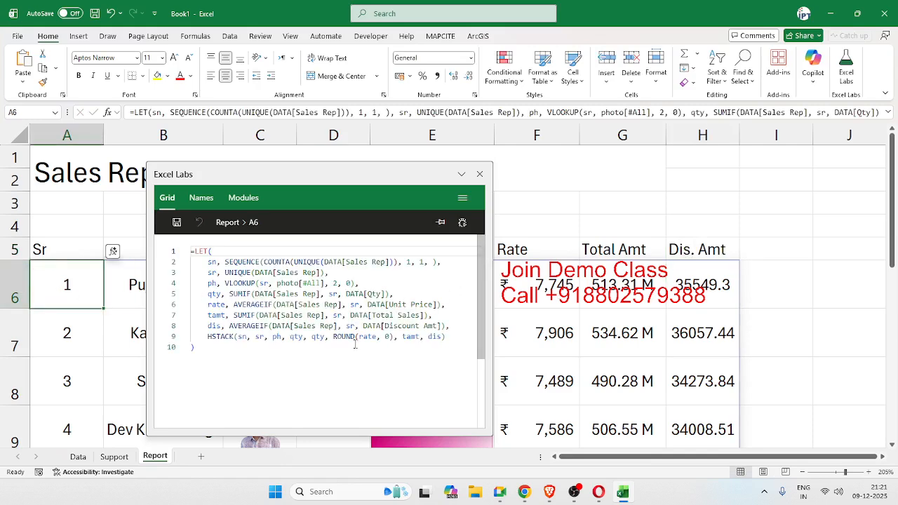
{"action": "left_click", "coordinate": [455, 337]}
{"action": "key", "text": "Return"}
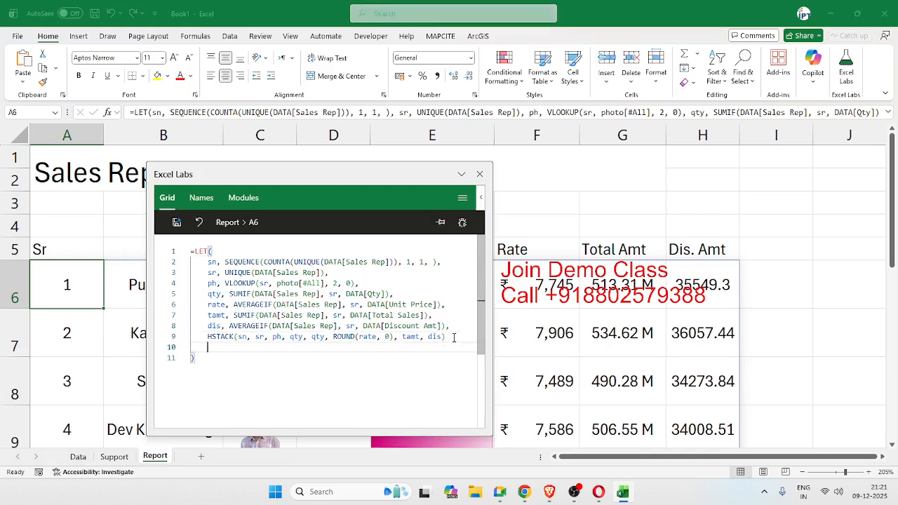
{"action": "key", "text": "Return"}
Copy the tamt SUMIF line and paste it below the dis line
{"action": "key", "text": "Up"}
{"action": "key", "text": "Up"}
{"action": "key", "text": "Up"}
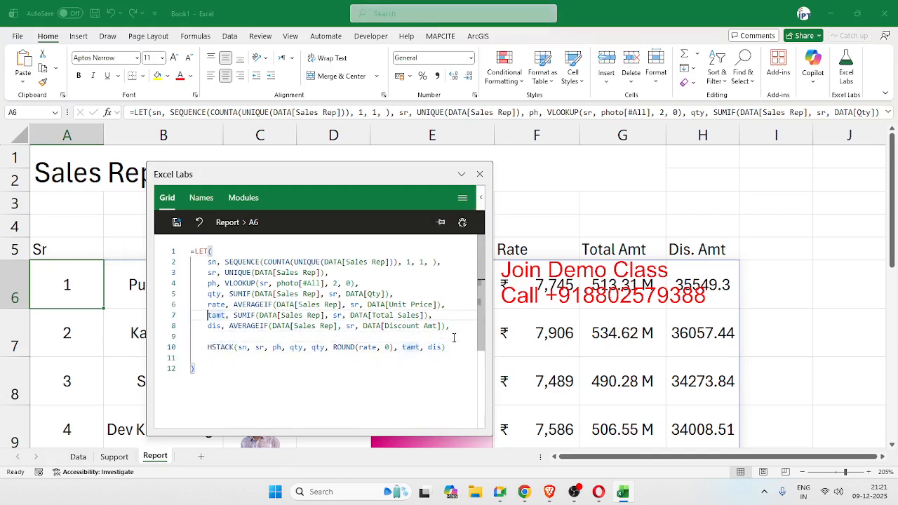
{"action": "key", "text": "shift+Down"}
{"action": "key", "text": "ctrl+c"}
{"action": "key", "text": "Down"}
{"action": "key", "text": "ctrl+v"}
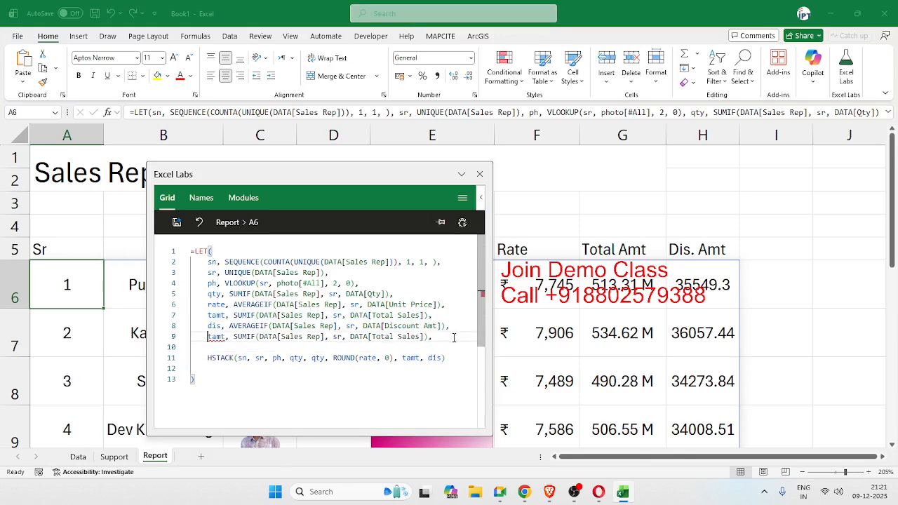
Turn the pasted line into the variable namt, summing DATA[Net Sales] instead of DATA[Total Sales] with SUMIF
{"action": "key", "text": "Up"}
{"action": "left_click", "coordinate": [421, 338]}
{"action": "key", "text": "BackSpace"}
{"action": "key", "text": "BackSpace"}
{"action": "key", "text": "BackSpace"}
{"action": "key", "text": "BackSpace"}
{"action": "key", "text": "BackSpace"}
{"action": "key", "text": "BackSpace"}
{"action": "key", "text": "BackSpace"}
{"action": "key", "text": "BackSpace"}
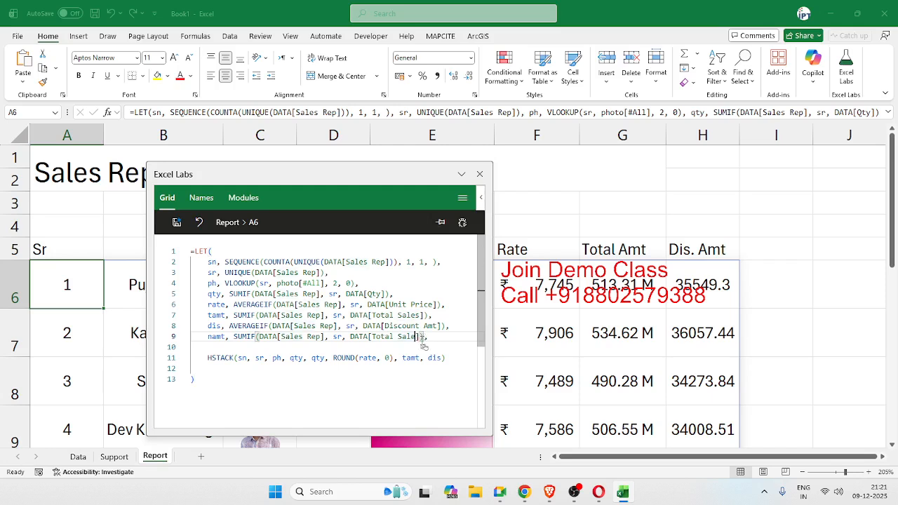
{"action": "key", "text": "BackSpace"}
{"action": "key", "text": "BackSpace"}
{"action": "key", "text": "BackSpace"}
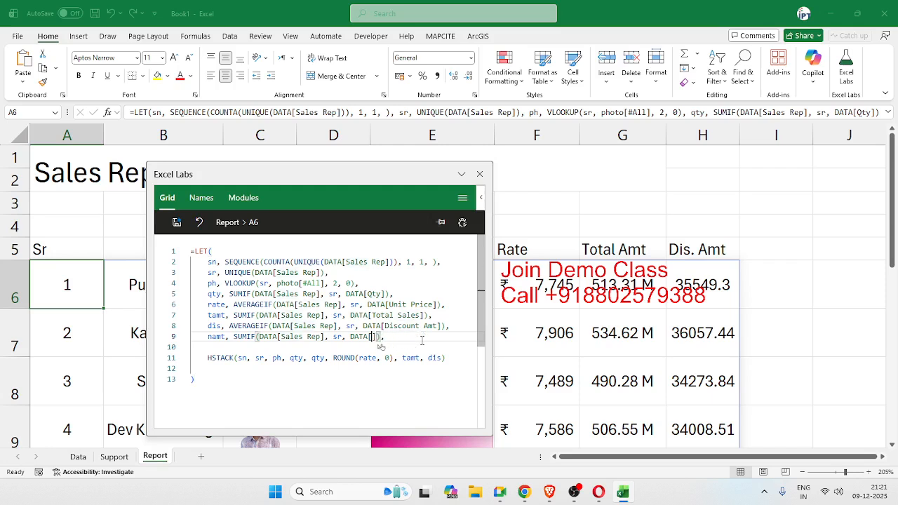
{"action": "type", "text": "n"}
{"action": "key", "text": "BackSpace"}
{"action": "key", "text": "BackSpace"}
{"action": "type", "text": "[ne"}
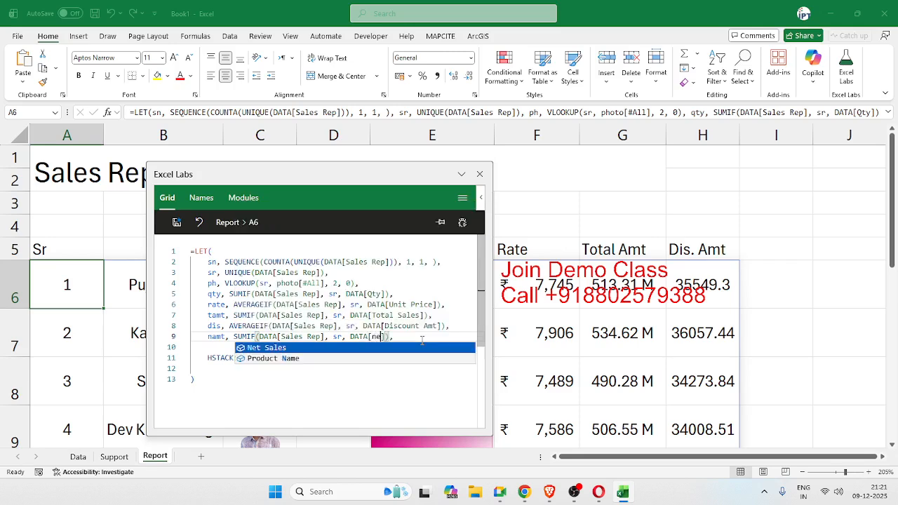
{"action": "key", "text": "BackSpace"}
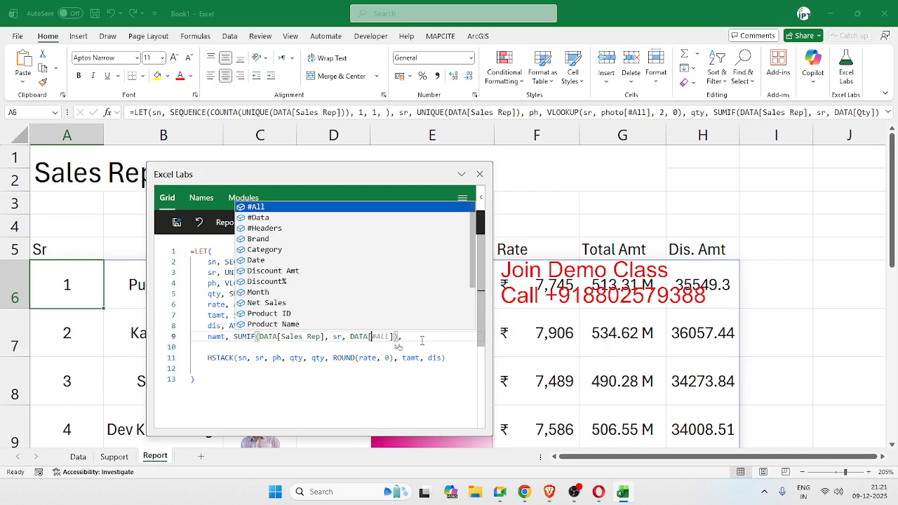
{"action": "type", "text": "ne"}
{"action": "key", "text": "Tab"}
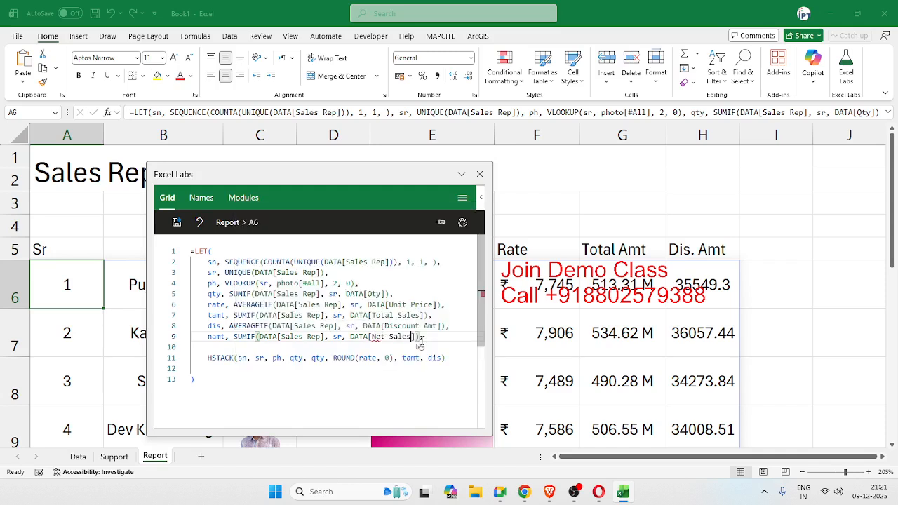
{"action": "left_click", "coordinate": [405, 375]}
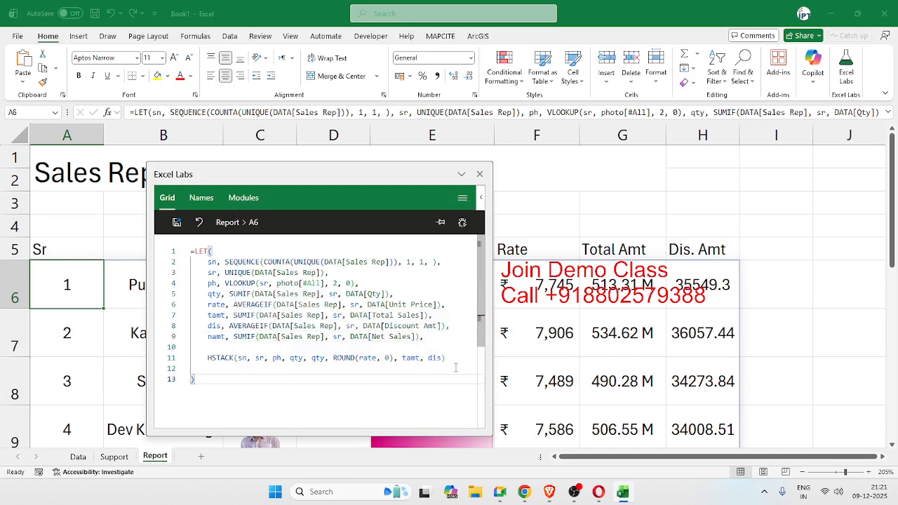
Add namt as the last HSTACK argument after dis and save the formula
{"action": "double_click", "coordinate": [437, 358]}
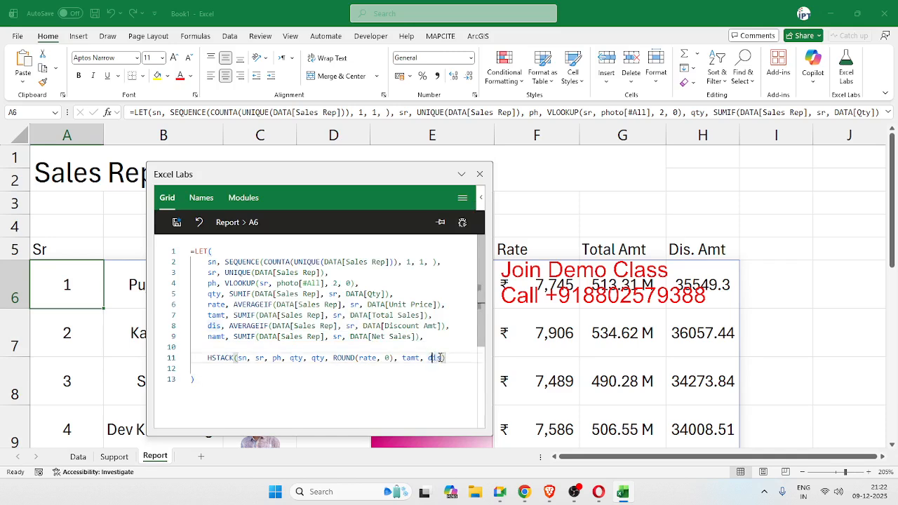
{"action": "type", "text": ",ne"}
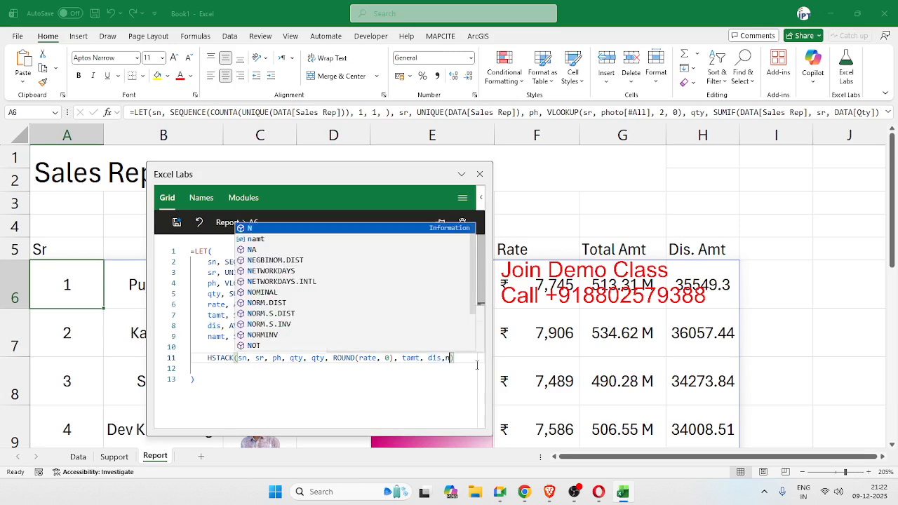
{"action": "type", "text": "t"}
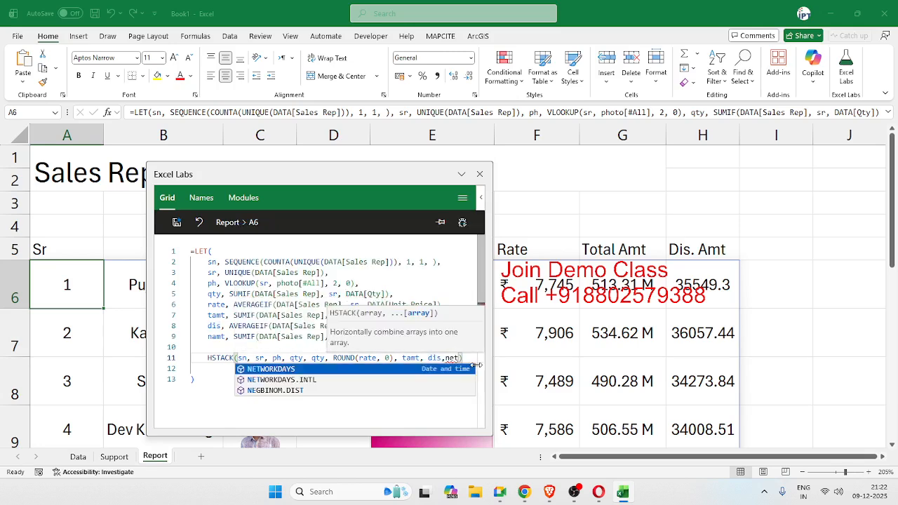
{"action": "key", "text": "BackSpace"}
{"action": "key", "text": "BackSpace"}
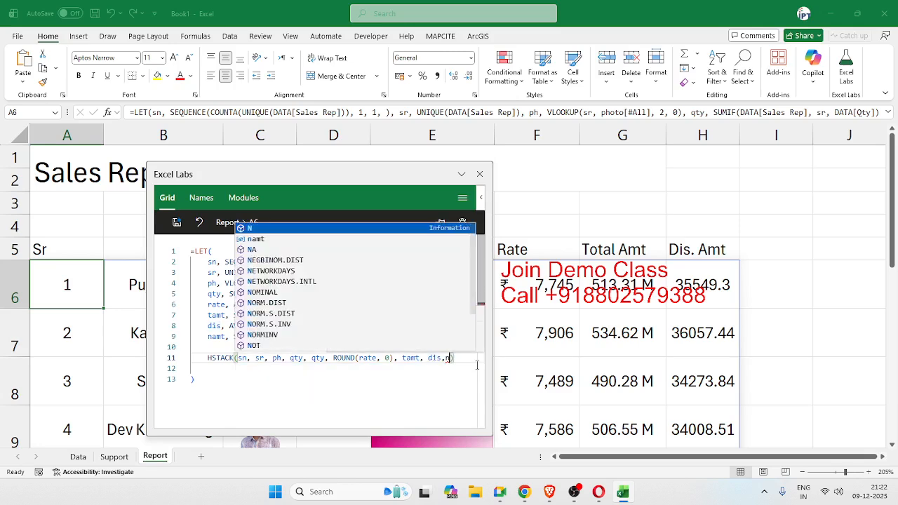
{"action": "type", "text": "s"}
{"action": "type", "text": "al"}
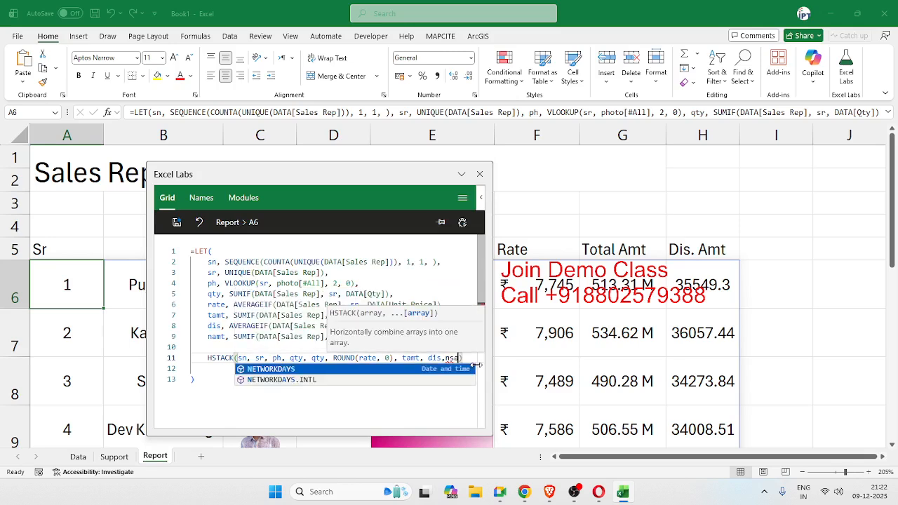
{"action": "key", "text": "BackSpace"}
{"action": "key", "text": "BackSpace"}
{"action": "key", "text": "BackSpace"}
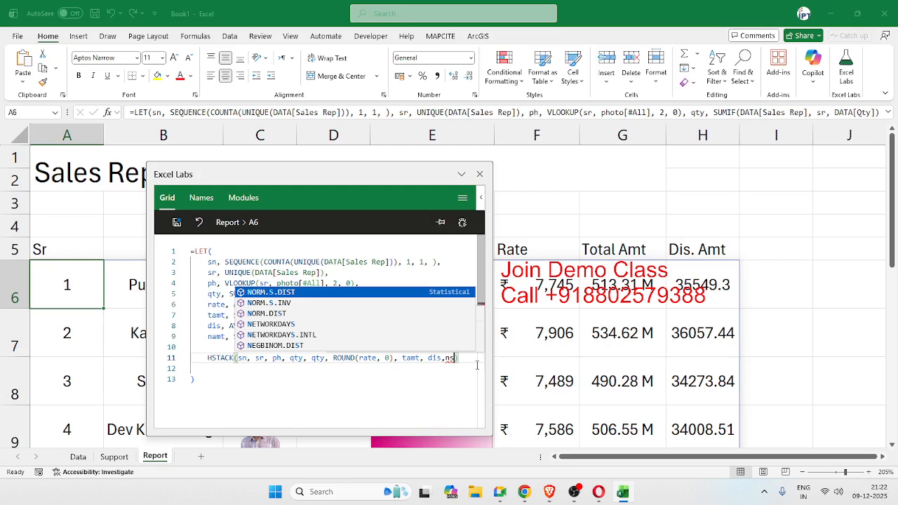
{"action": "type", "text": "amt"}
{"action": "key", "text": "Tab"}
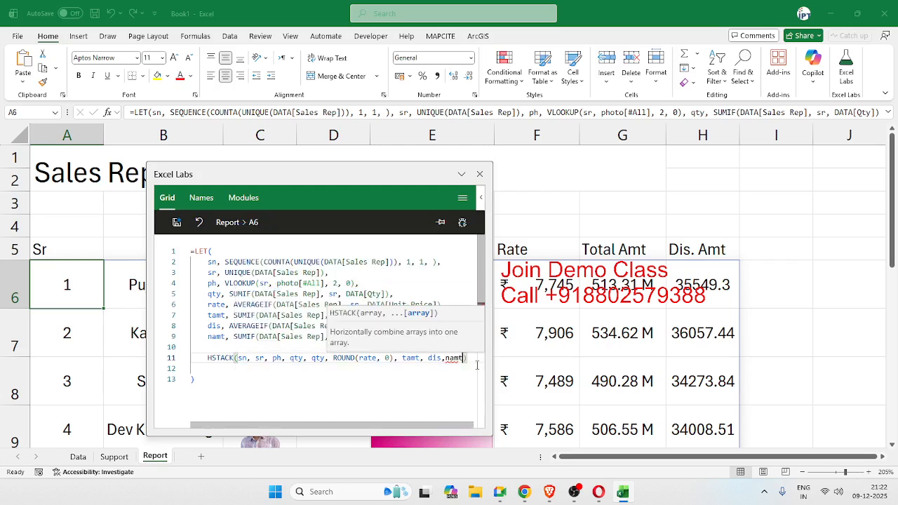
{"action": "left_click", "coordinate": [247, 298]}
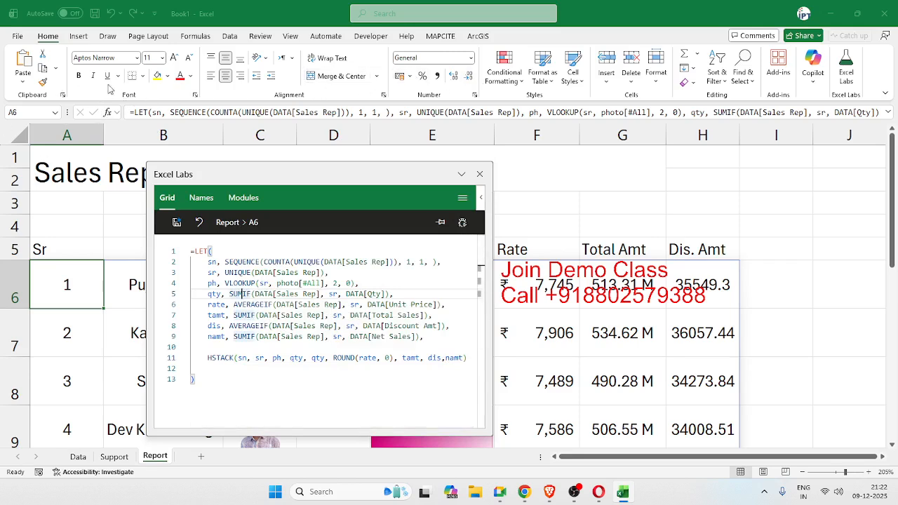
{"action": "left_click", "coordinate": [177, 222]}
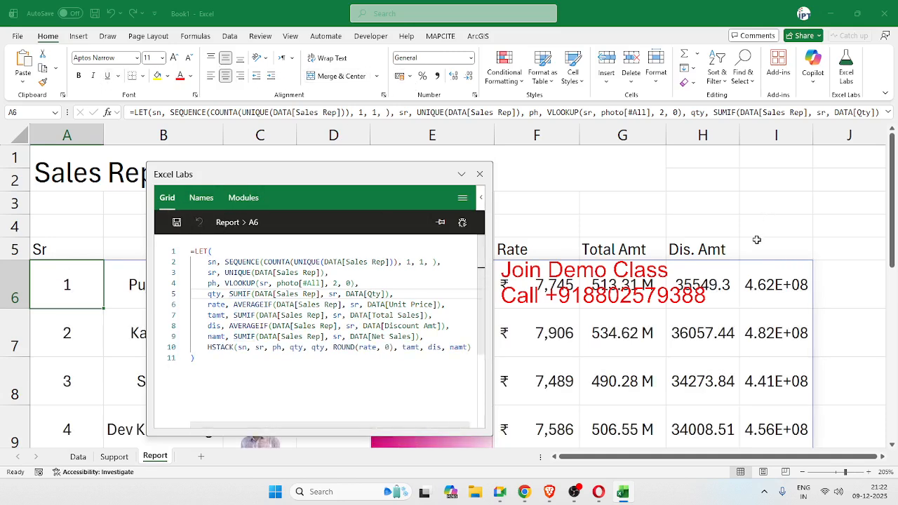
Enter the header Net Amt in I5
{"action": "left_click", "coordinate": [765, 249]}
{"action": "type", "text": "Am"}
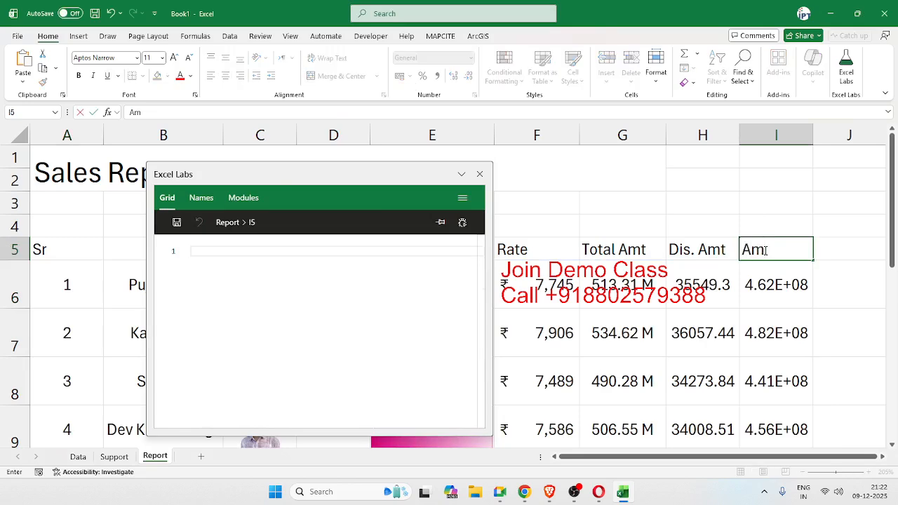
{"action": "key", "text": "BackSpace"}
{"action": "key", "text": "BackSpace"}
{"action": "type", "text": "Net Amt"}
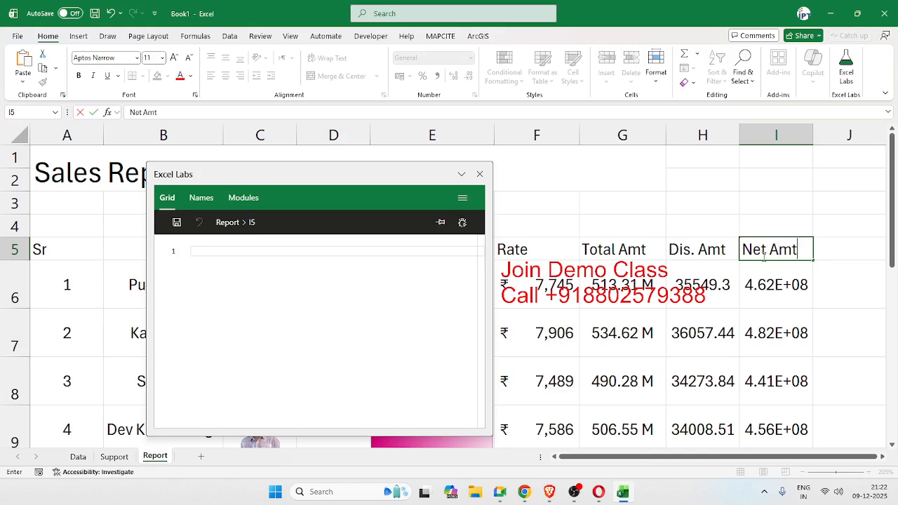
Copy the millions number format from G6 onto the Net Amt values in I6:I12 with Format Painter
{"action": "left_click", "coordinate": [636, 283]}
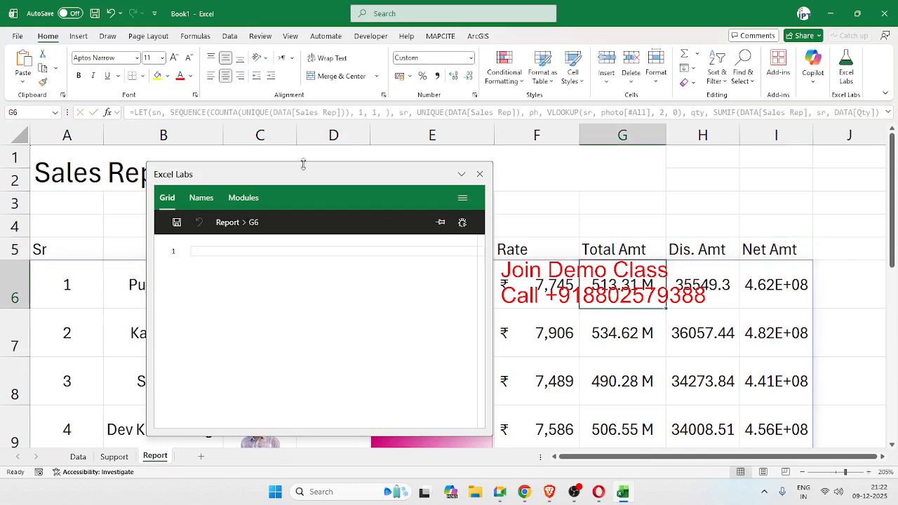
{"action": "left_click", "coordinate": [42, 82]}
{"action": "scroll", "coordinate": [810, 300], "scroll_direction": "down", "scroll_amount": 2}
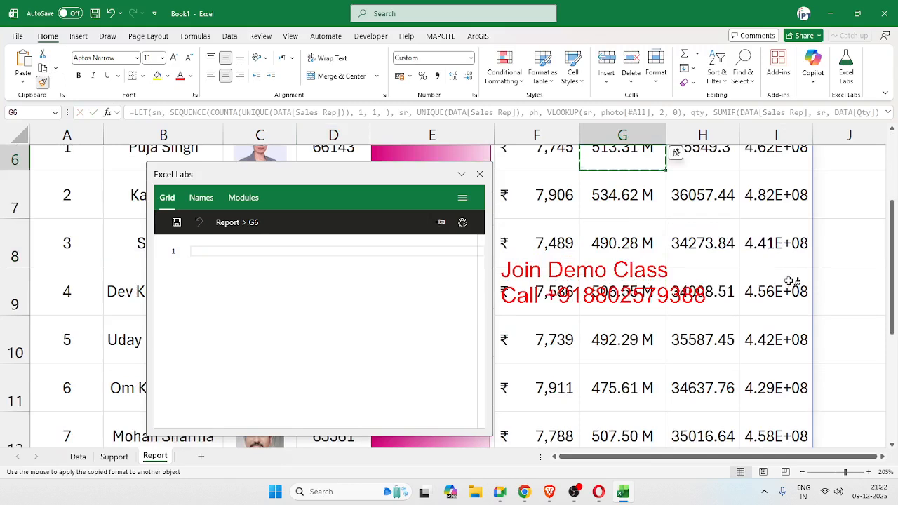
{"action": "scroll", "coordinate": [791, 280], "scroll_direction": "up", "scroll_amount": 1}
{"action": "mouse_move", "coordinate": [768, 196]}
{"action": "left_mouse_down"}
{"action": "mouse_move", "coordinate": [781, 458]}
{"action": "mouse_move", "coordinate": [783, 372]}
{"action": "left_mouse_up"}
{"action": "scroll", "coordinate": [783, 371], "scroll_direction": "up", "scroll_amount": 3}
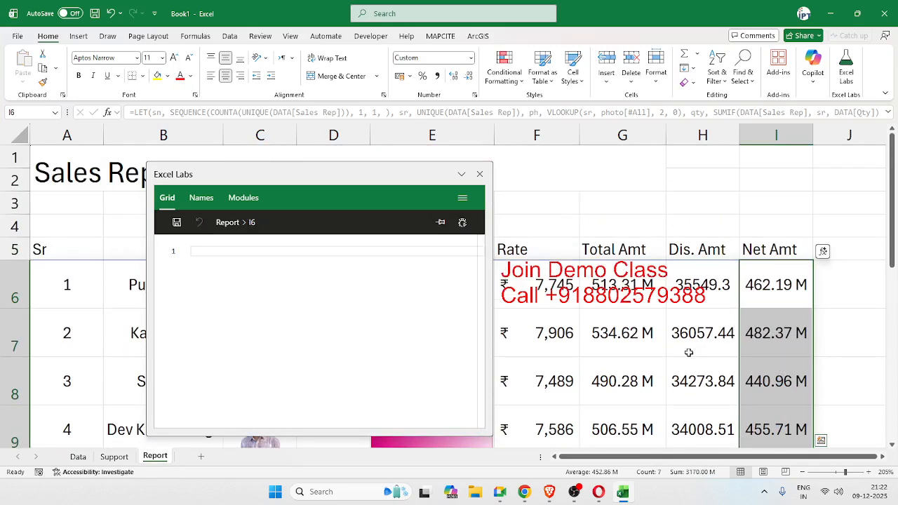
{"action": "left_click", "coordinate": [687, 348]}
Review the full LET formula of A6 in Excel Labs and close the Excel Labs window
{"action": "left_click", "coordinate": [69, 300]}
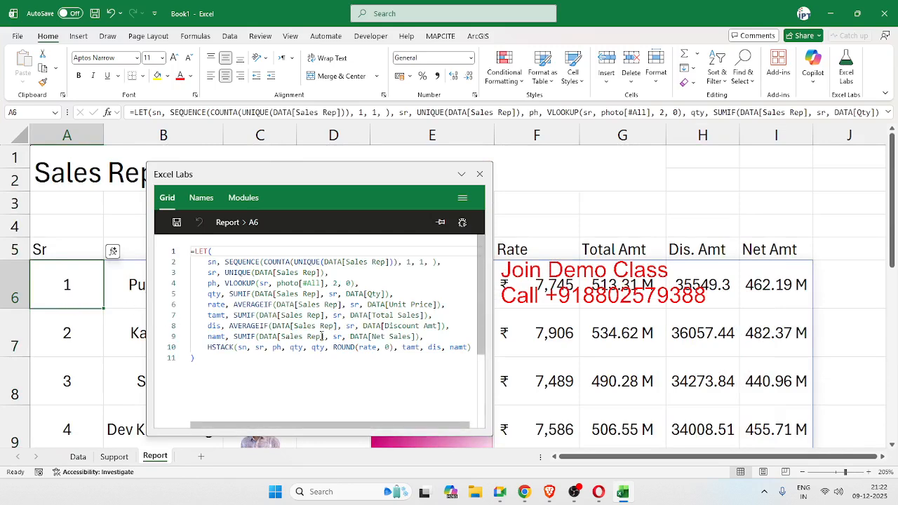
{"action": "scroll", "coordinate": [323, 295], "scroll_direction": "down", "scroll_amount": 2}
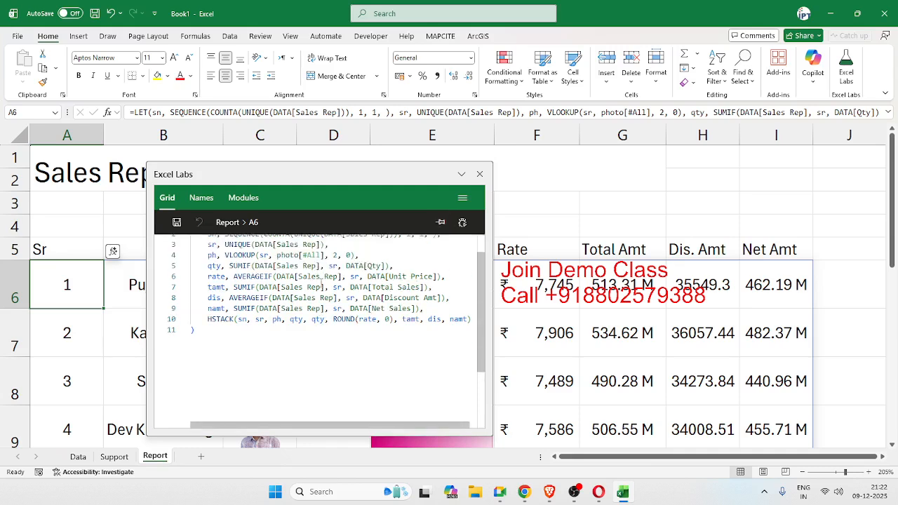
{"action": "scroll", "coordinate": [324, 283], "scroll_direction": "up", "scroll_amount": 2}
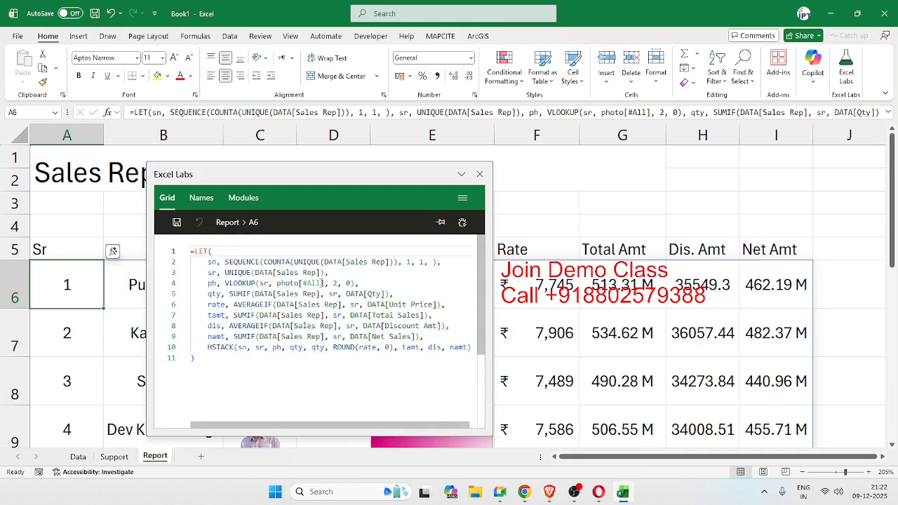
{"action": "left_click", "coordinate": [480, 174]}
{"action": "left_click", "coordinate": [193, 254]}
{"action": "left_click", "coordinate": [66, 285]}
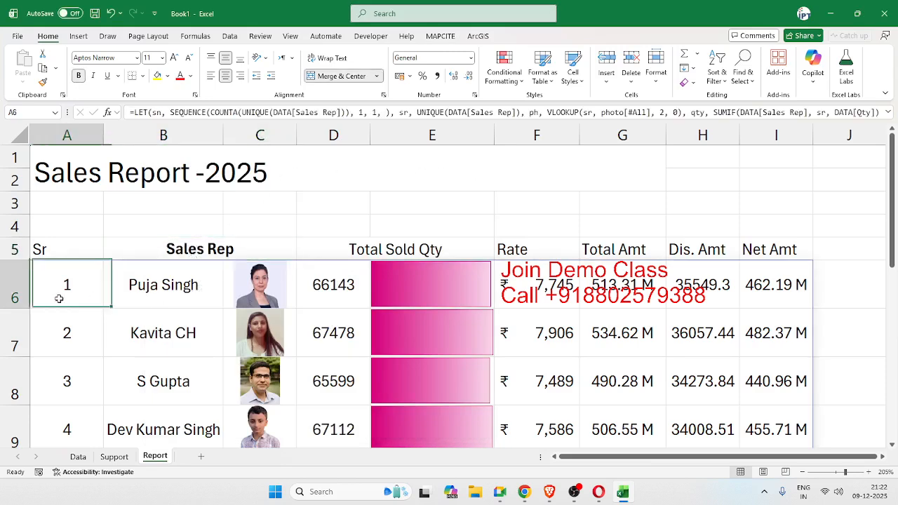
Look through the report's rows from the first to the last sales rep across all columns
{"action": "left_click", "coordinate": [80, 332]}
{"action": "scroll", "coordinate": [82, 351], "scroll_direction": "down", "scroll_amount": 3}
{"action": "left_click", "coordinate": [65, 303]}
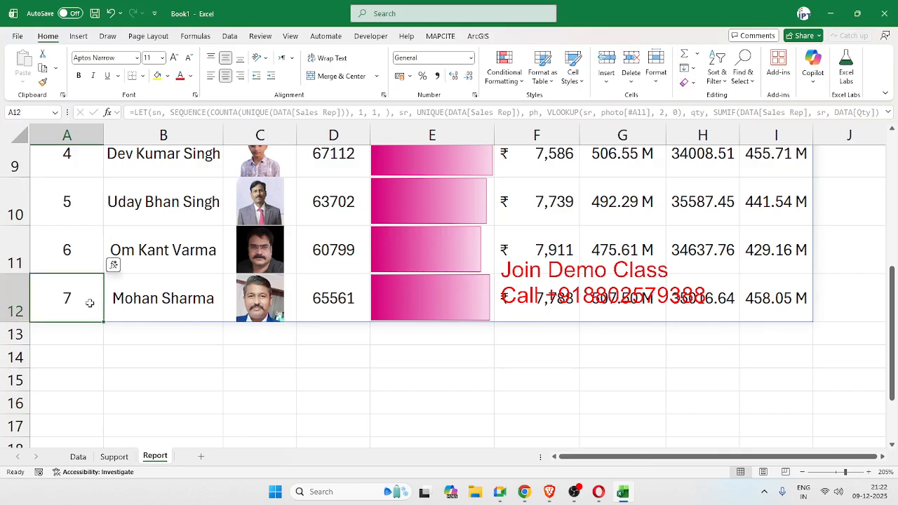
{"action": "scroll", "coordinate": [89, 303], "scroll_direction": "up", "scroll_amount": 3}
{"action": "scroll", "coordinate": [90, 303], "scroll_direction": "down", "scroll_amount": 4}
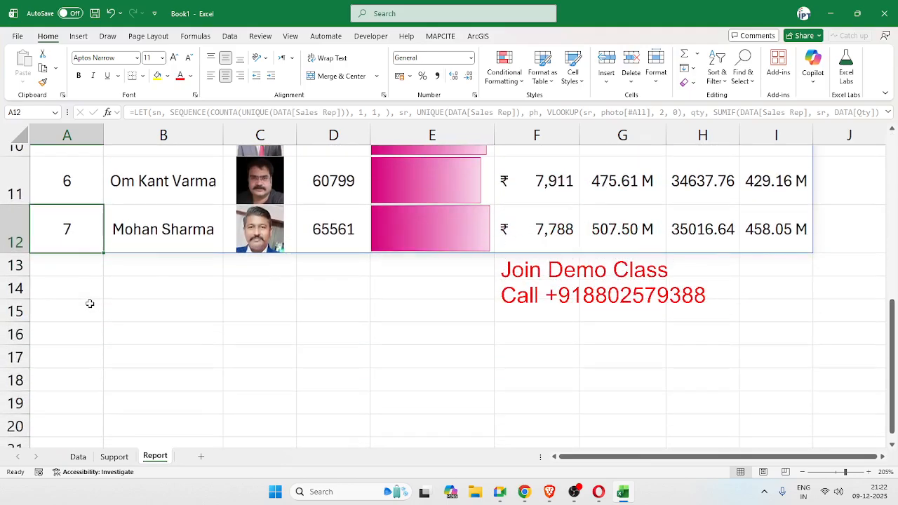
{"action": "scroll", "coordinate": [90, 303], "scroll_direction": "up", "scroll_amount": 3}
{"action": "scroll", "coordinate": [90, 303], "scroll_direction": "up", "scroll_amount": 2}
{"action": "scroll", "coordinate": [94, 305], "scroll_direction": "down", "scroll_amount": 2}
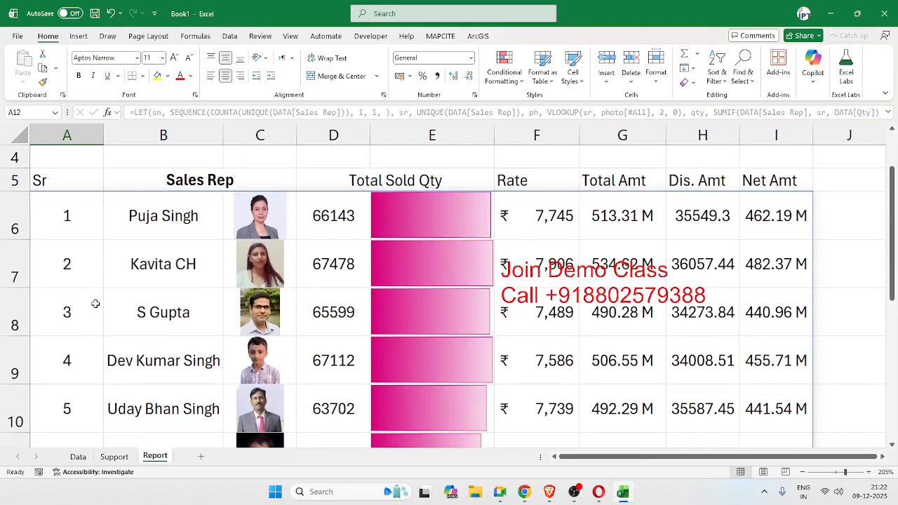
{"action": "scroll", "coordinate": [425, 240], "scroll_direction": "down", "scroll_amount": 4}
{"action": "scroll", "coordinate": [425, 240], "scroll_direction": "up", "scroll_amount": 2}
{"action": "scroll", "coordinate": [364, 300], "scroll_direction": "up", "scroll_amount": 2}
{"action": "scroll", "coordinate": [364, 300], "scroll_direction": "down", "scroll_amount": 4}
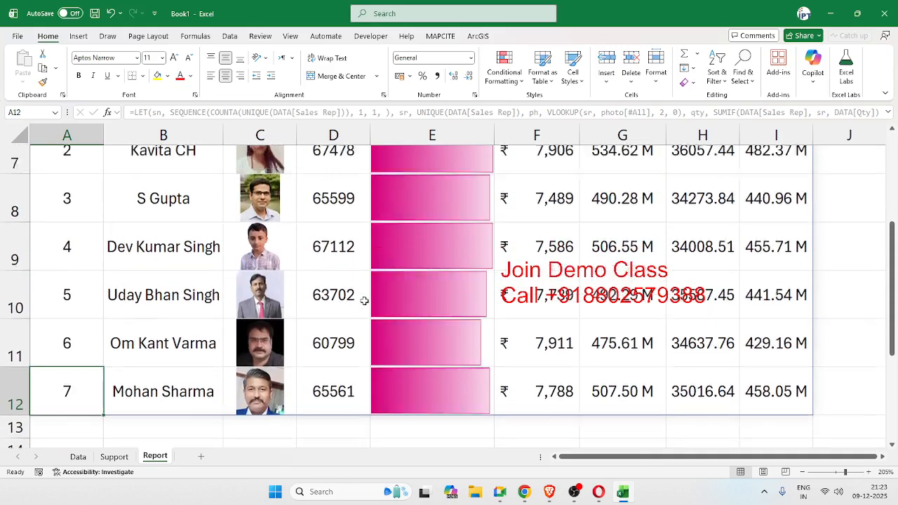
{"action": "scroll", "coordinate": [365, 300], "scroll_direction": "up", "scroll_amount": 3}
{"action": "left_click", "coordinate": [329, 287]}
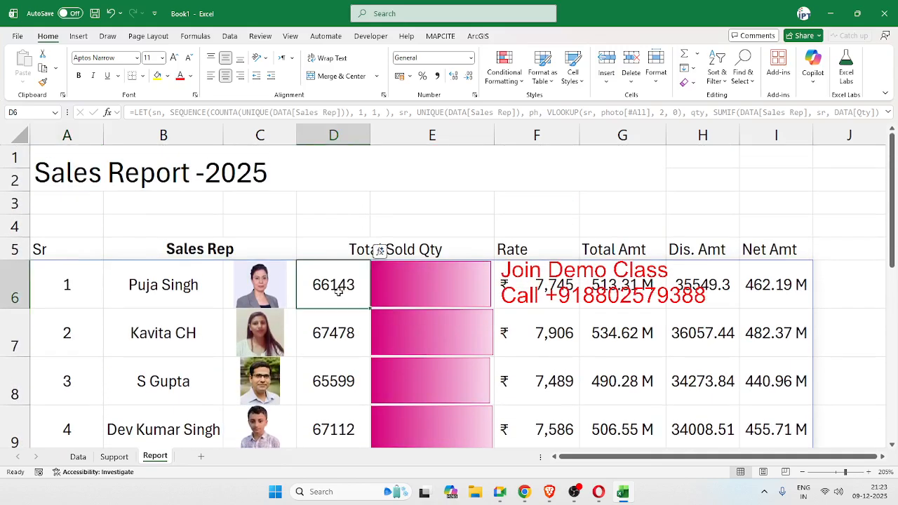
Enter the label sort in B3, above the Sales Rep header
{"action": "left_click", "coordinate": [194, 208]}
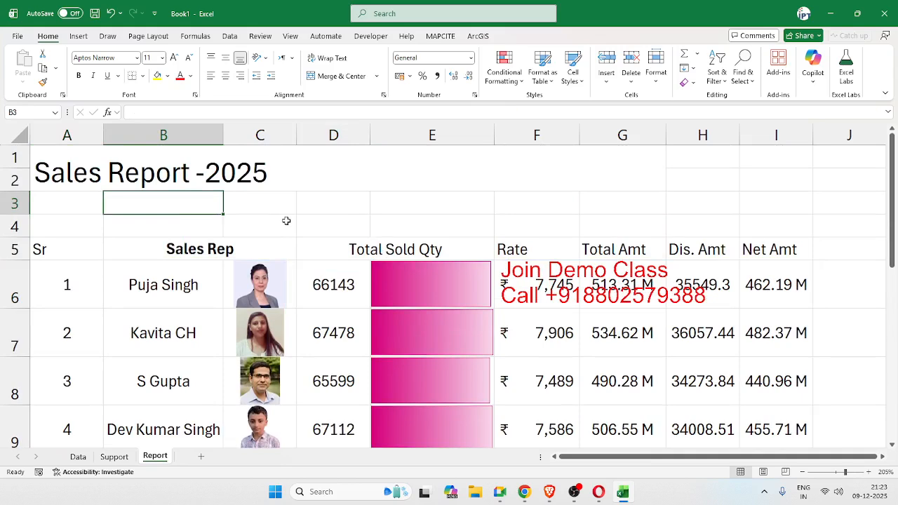
{"action": "type", "text": "sort"}
{"action": "key", "text": "Tab"}
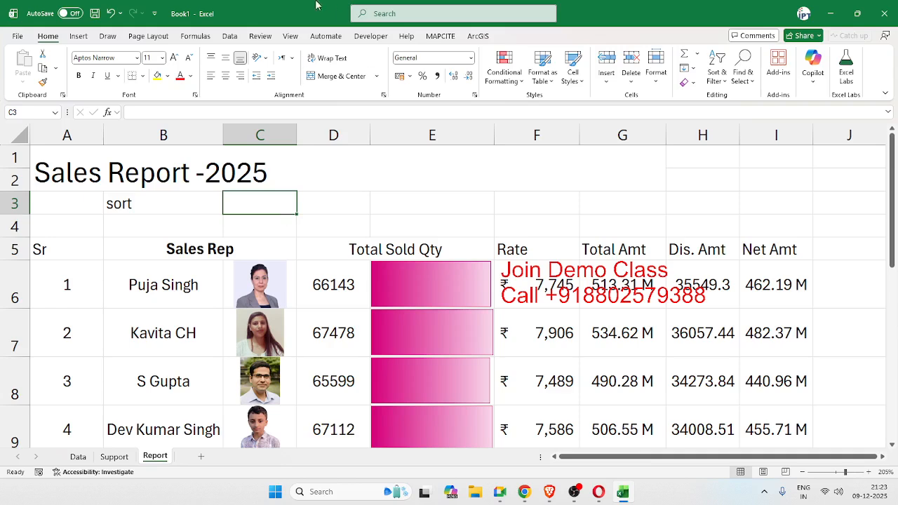
Add list data validation to C3 with the source High-To-Low,Low-To-High
{"action": "left_click", "coordinate": [230, 36]}
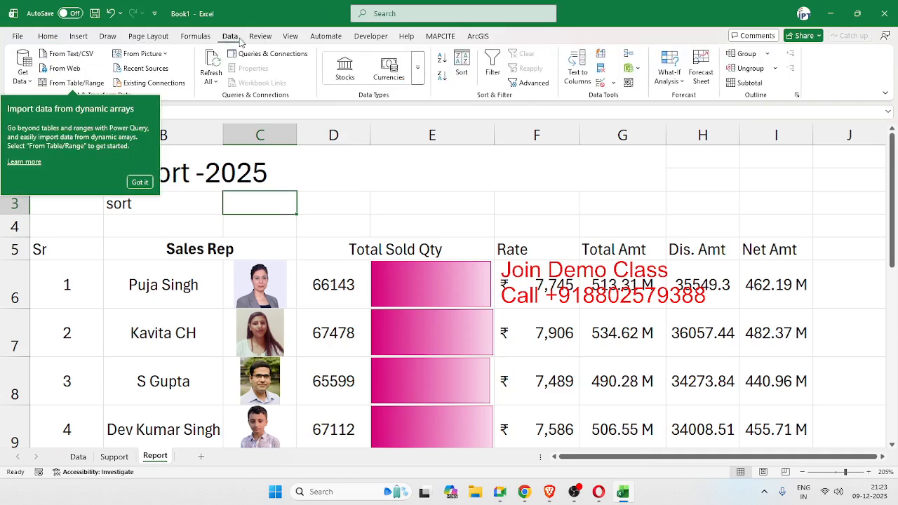
{"action": "left_click", "coordinate": [140, 182]}
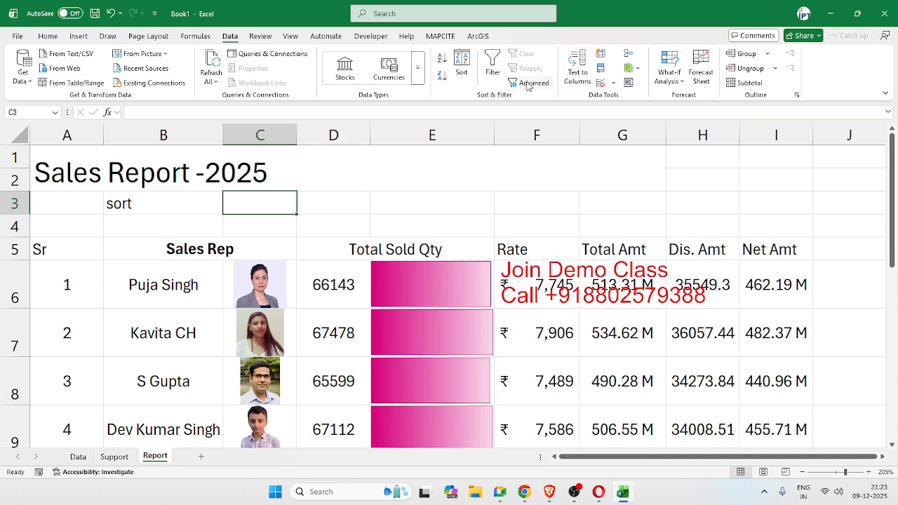
{"action": "left_click", "coordinate": [612, 83]}
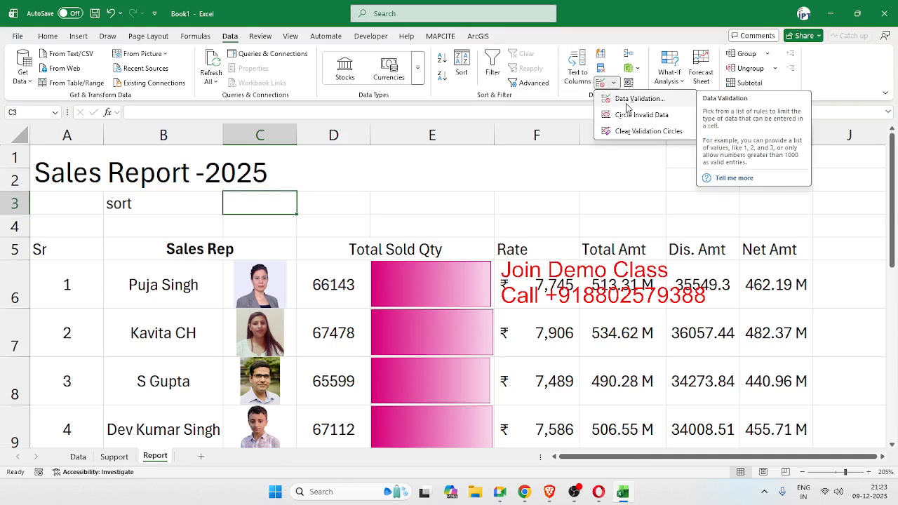
{"action": "left_click", "coordinate": [627, 106]}
{"action": "left_click", "coordinate": [352, 191]}
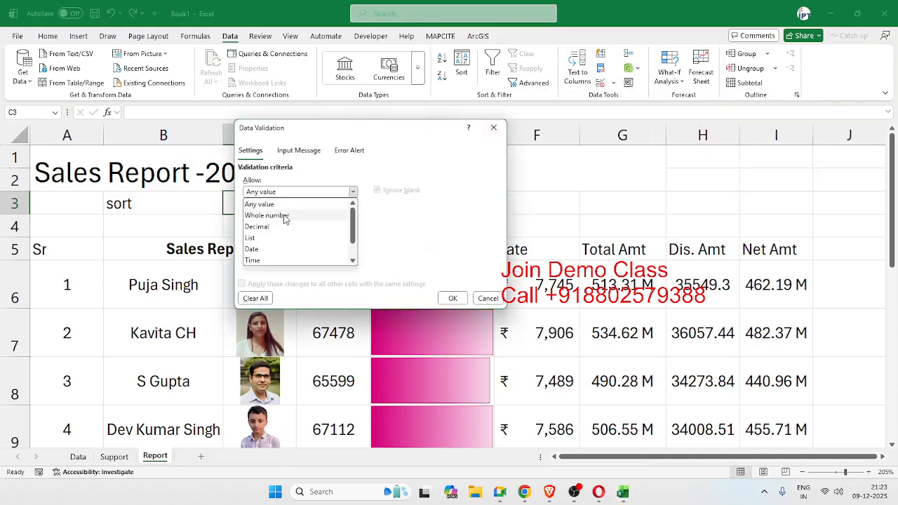
{"action": "left_click", "coordinate": [265, 238]}
{"action": "left_click", "coordinate": [266, 240]}
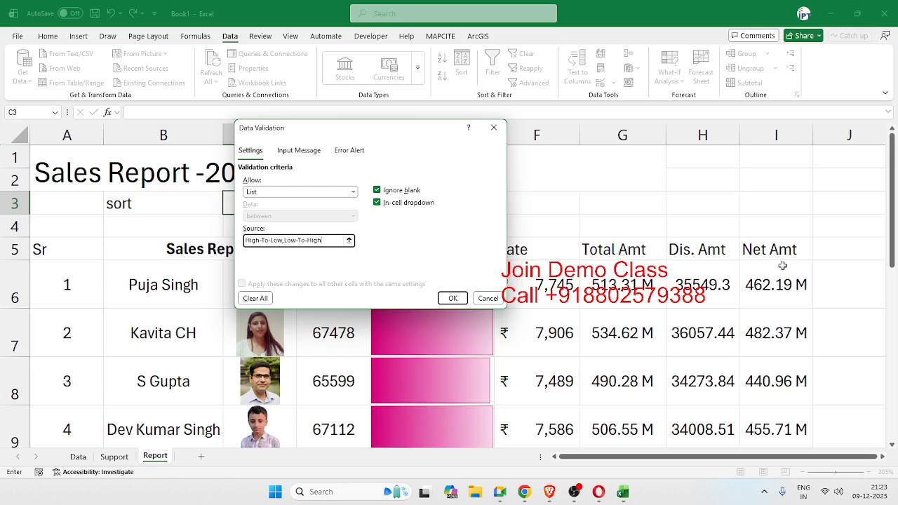
{"action": "left_click", "coordinate": [452, 298]}
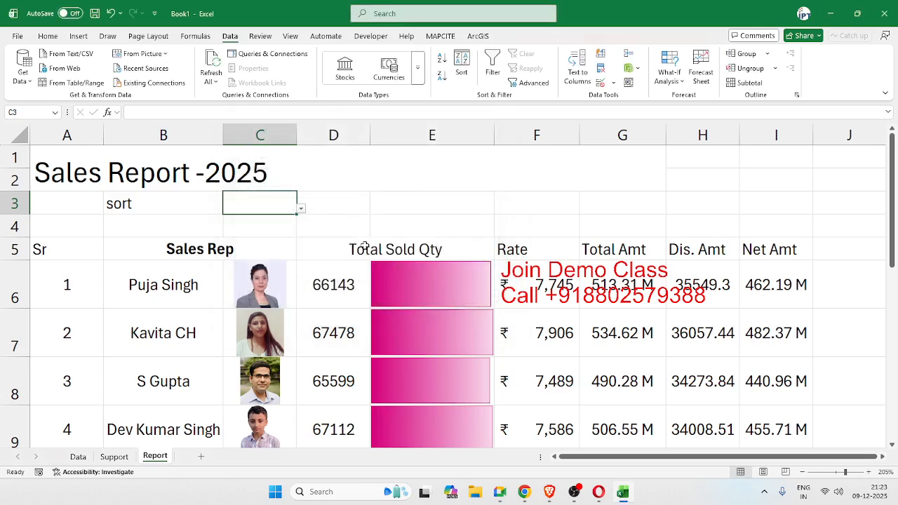
Try the sort selector in C3 with Low-To-High, and set it to High-To-Low
{"action": "left_click", "coordinate": [300, 208]}
{"action": "left_click", "coordinate": [281, 229]}
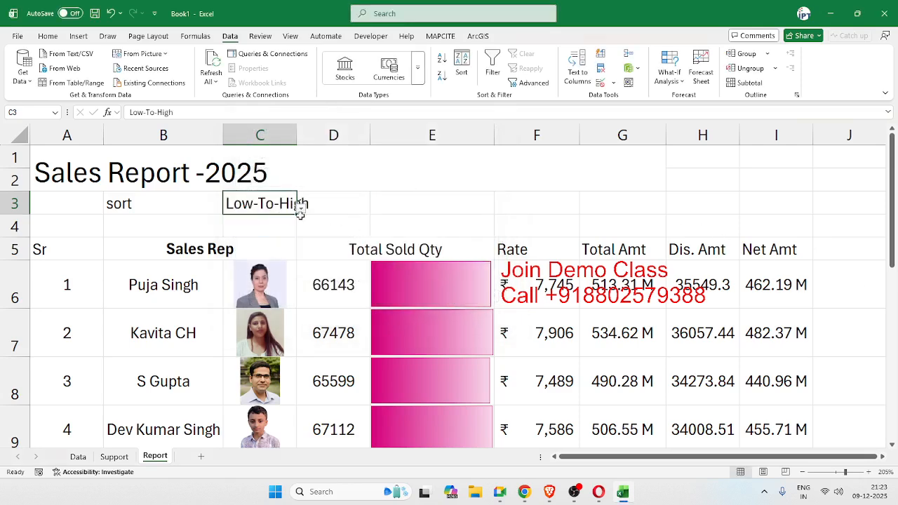
{"action": "left_click", "coordinate": [298, 210]}
{"action": "left_click", "coordinate": [300, 204]}
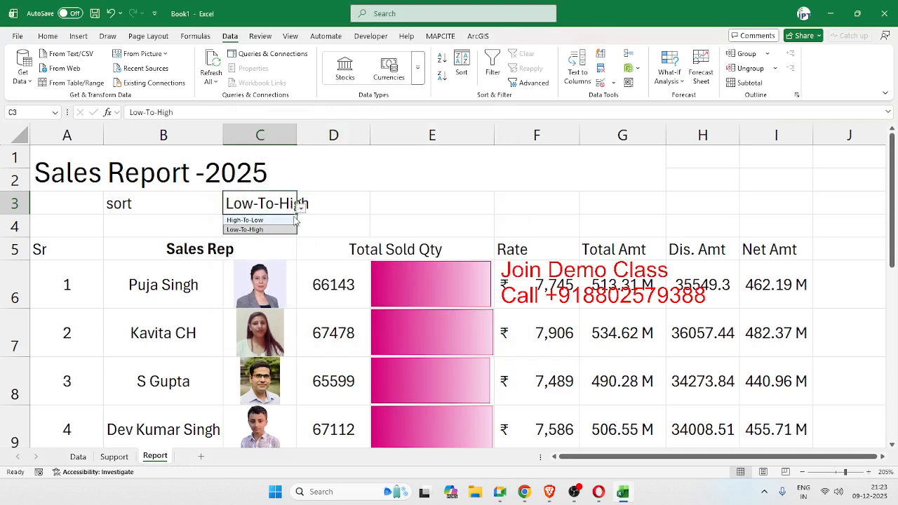
{"action": "left_click", "coordinate": [273, 218]}
{"action": "left_click", "coordinate": [329, 206]}
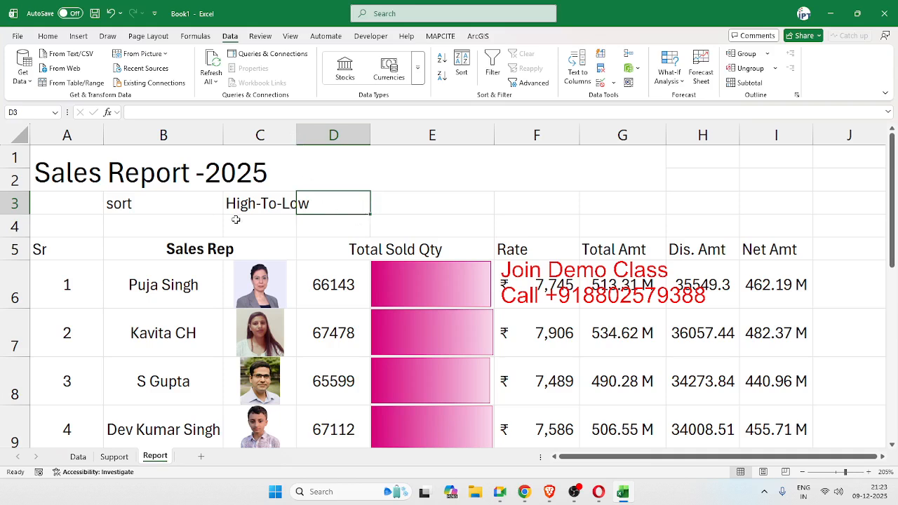
Enter the formula =IF(C3="High-To-Low",1,2) in E3 to turn the sort choice into a number
{"action": "left_click", "coordinate": [412, 195]}
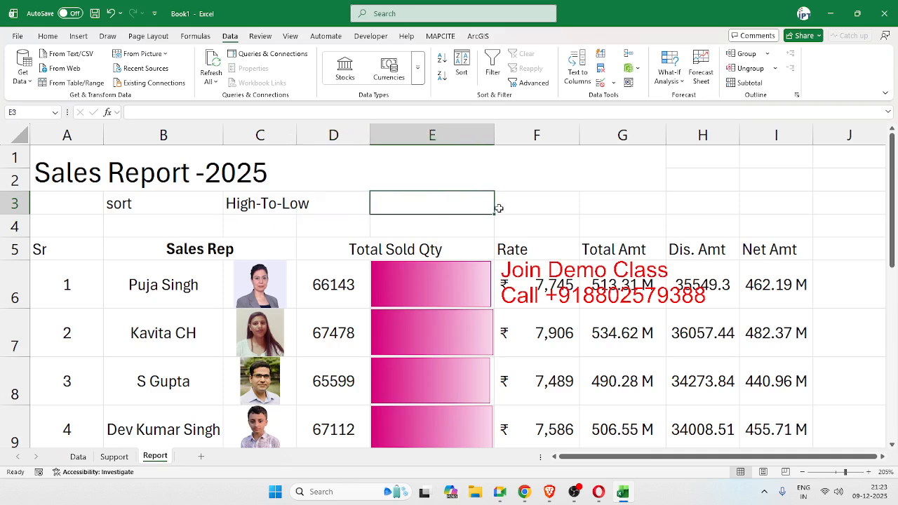
{"action": "type", "text": "="}
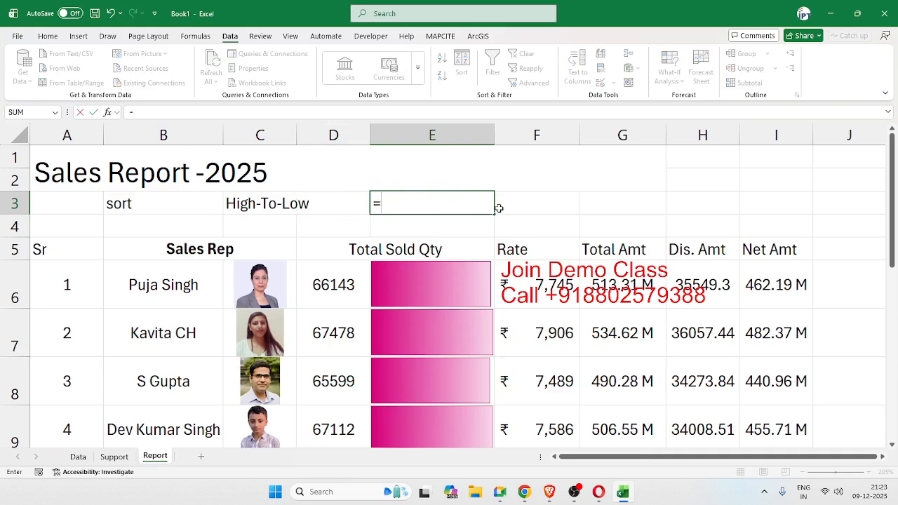
{"action": "type", "text": "if"}
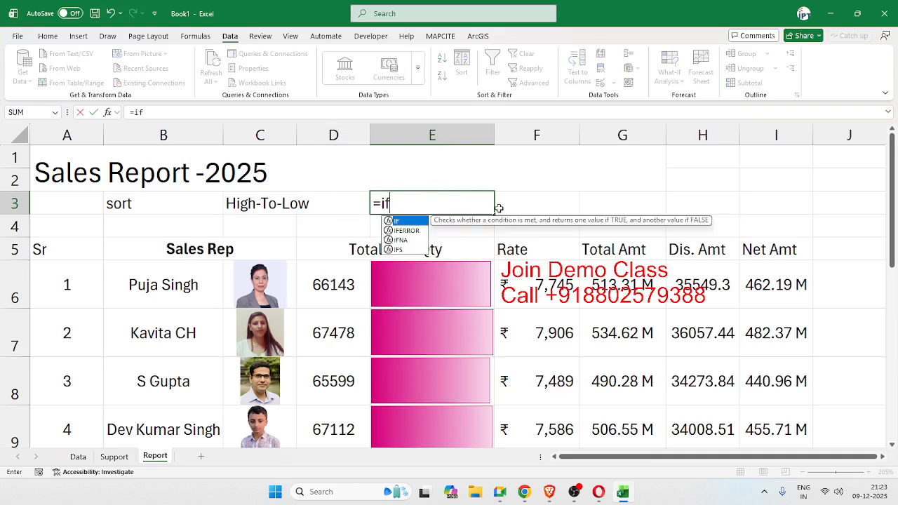
{"action": "key", "text": "Tab"}
{"action": "key", "text": "Left"}
{"action": "key", "text": "Left"}
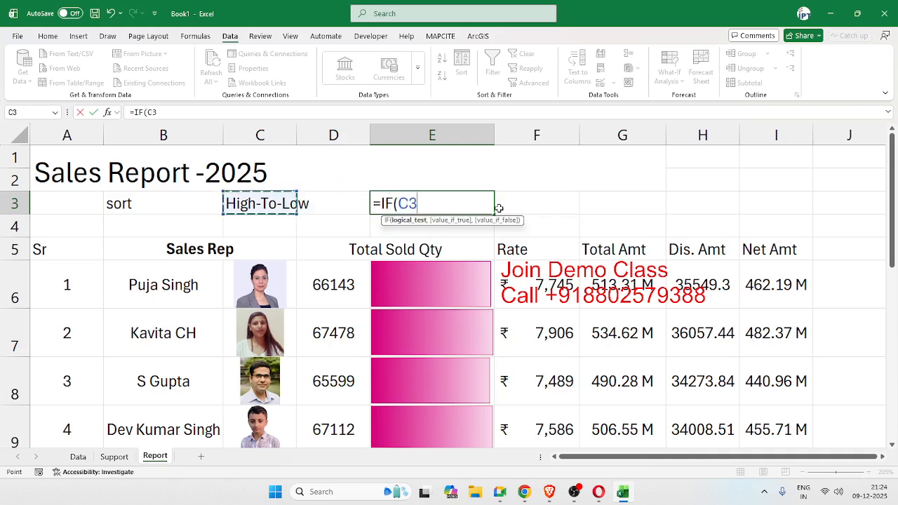
{"action": "type", "text": "="}
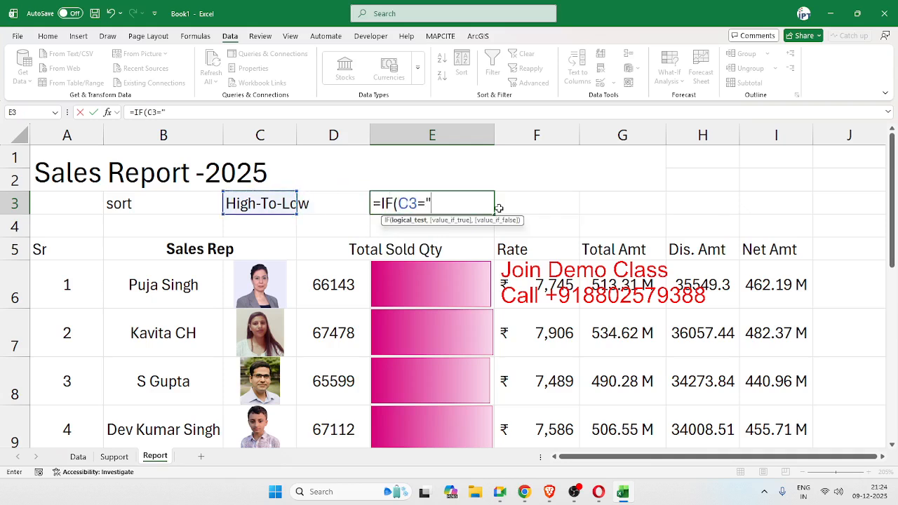
{"action": "type", "text": "\"High-To-"}
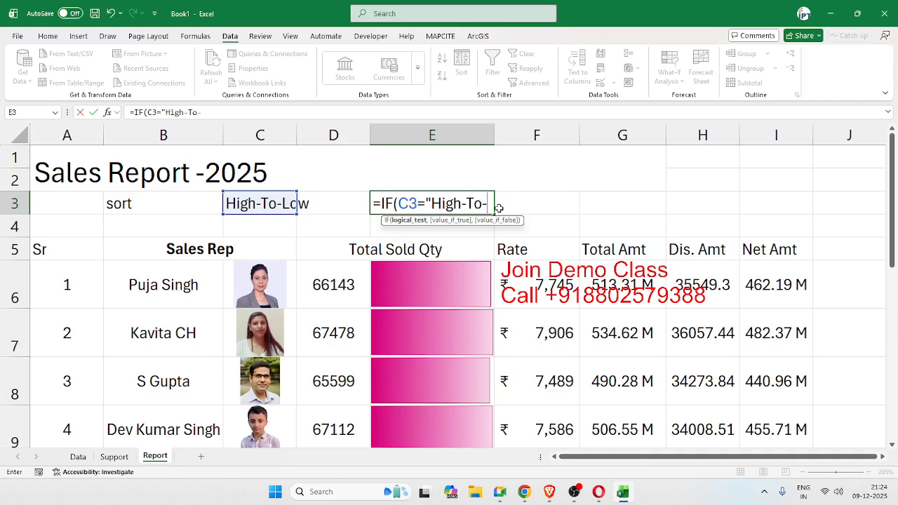
{"action": "type", "text": "Low\",1"}
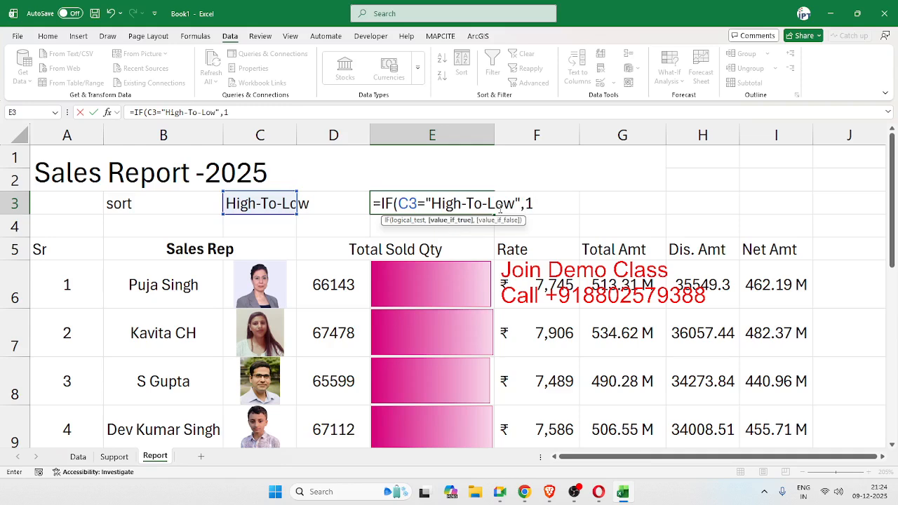
{"action": "type", "text": ",2"}
{"action": "key", "text": "Return"}
{"action": "key", "text": "Up"}
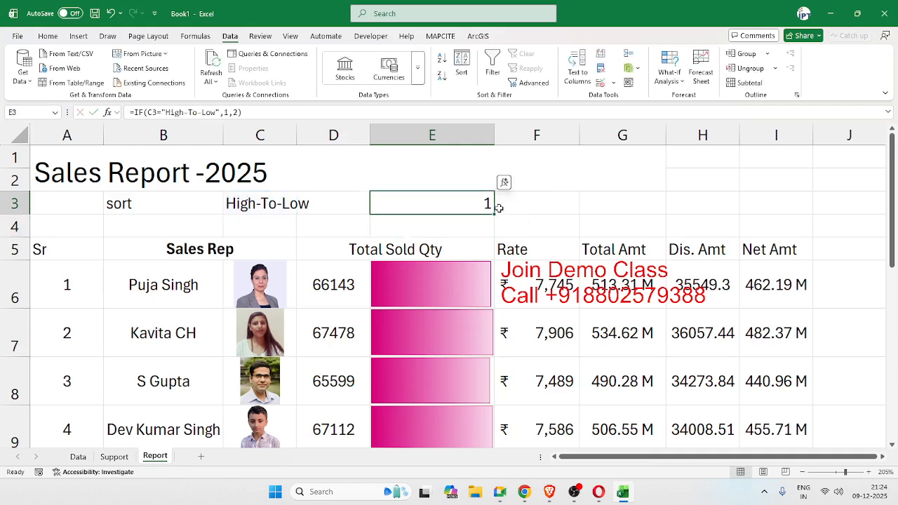
Open the LET formula of A6 in Excel Labs and assign its HSTACK expression to the variable dt
{"action": "left_click", "coordinate": [70, 289]}
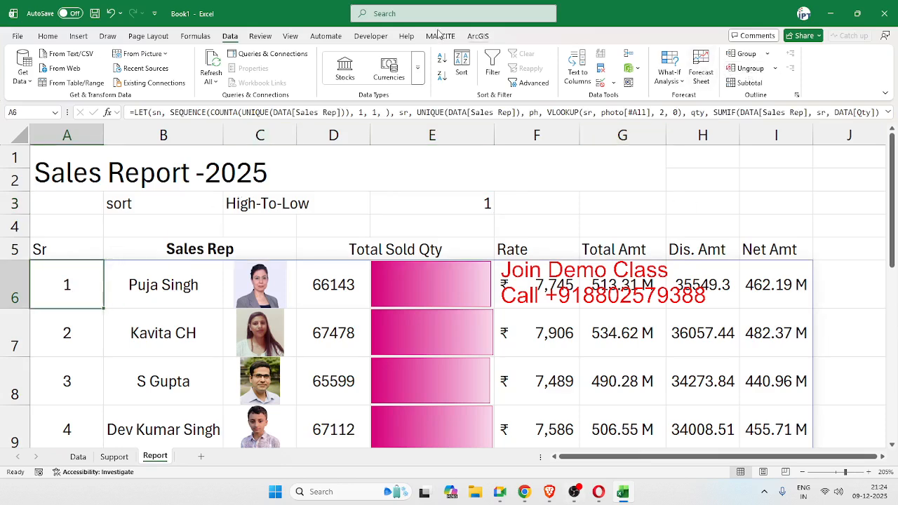
{"action": "left_click", "coordinate": [52, 37]}
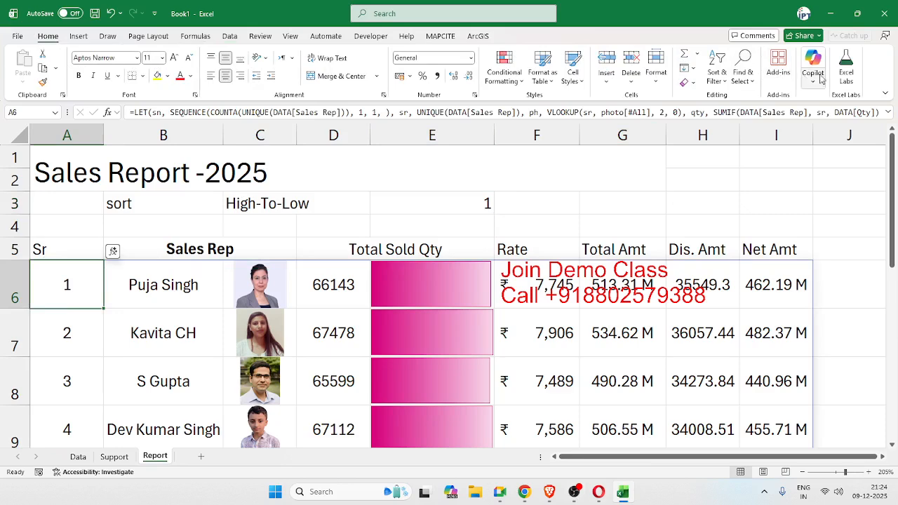
{"action": "left_click", "coordinate": [846, 70]}
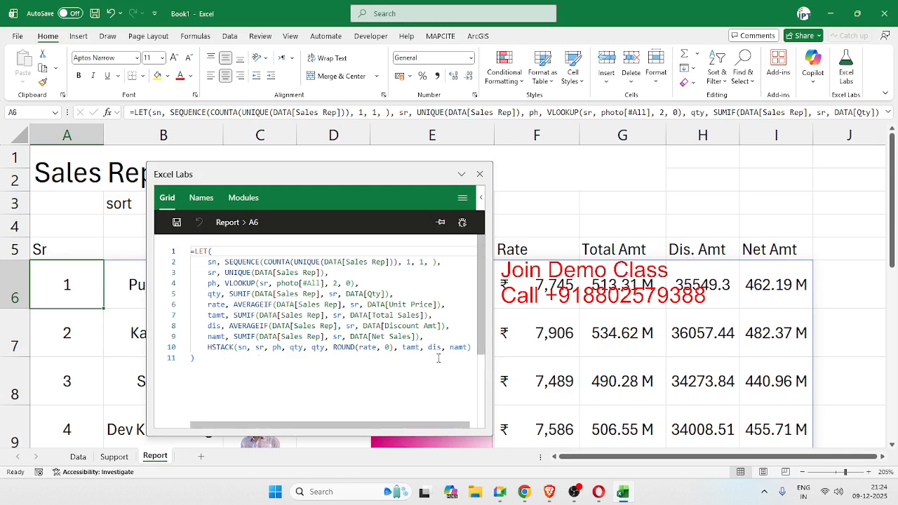
{"action": "left_click", "coordinate": [207, 348]}
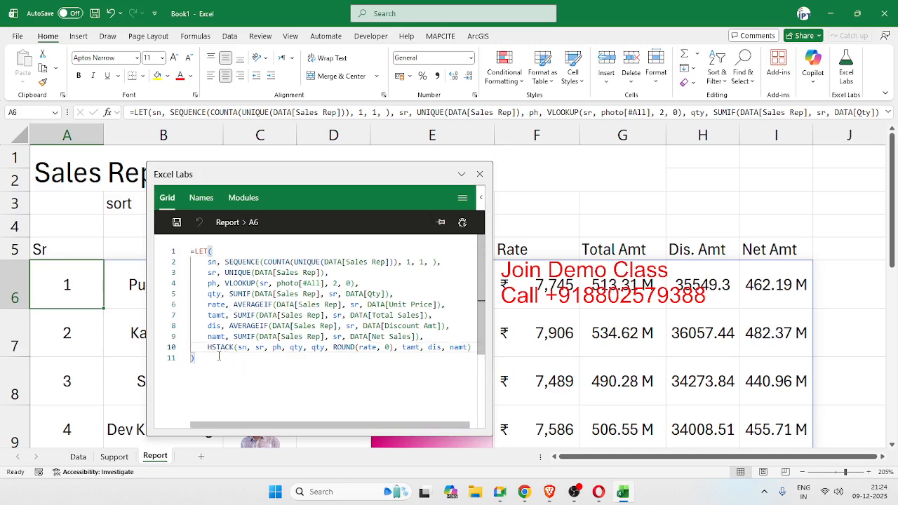
{"action": "type", "text": "dt "}
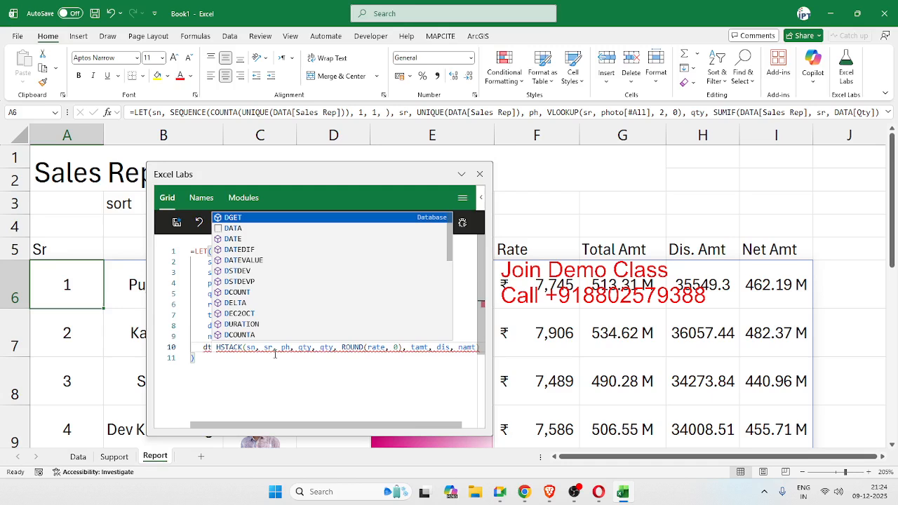
{"action": "type", "text": ","}
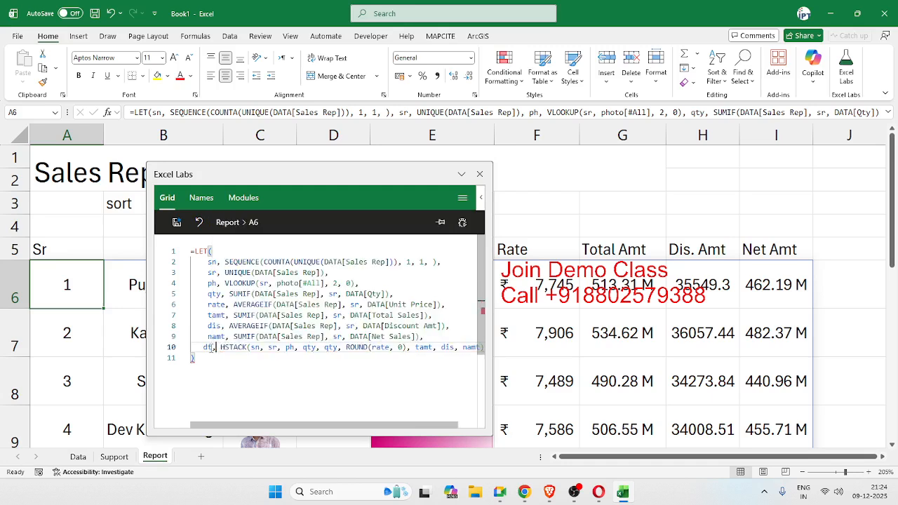
Add a blank line below the dt line, widen the Excel Labs window and end the HSTACK expression with a comma
{"action": "left_click", "coordinate": [192, 359]}
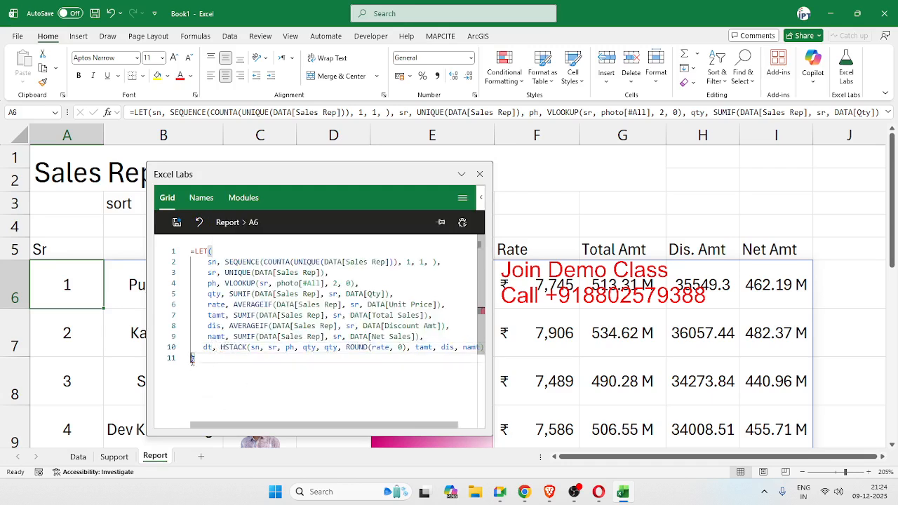
{"action": "key", "text": "Return"}
{"action": "key", "text": "Up"}
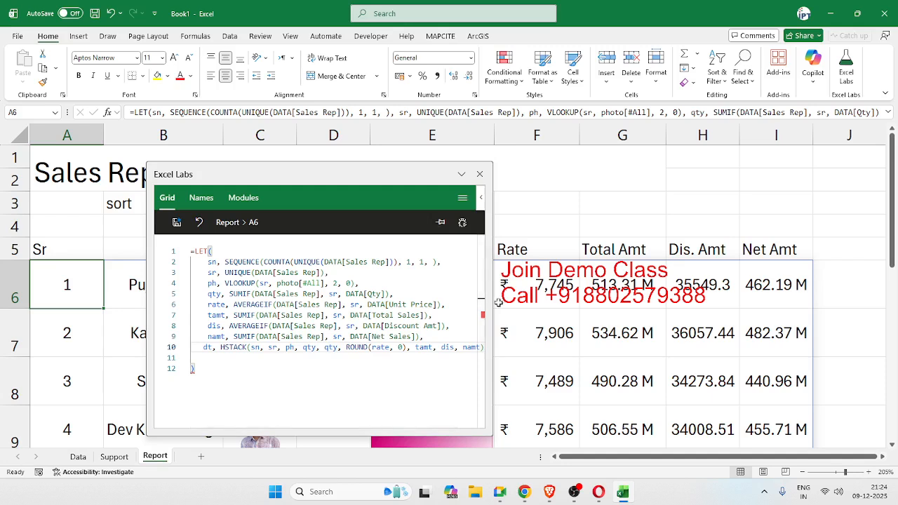
{"action": "left_click_drag", "start_coordinate": [493, 305], "coordinate": [652, 310]}
{"action": "left_click", "coordinate": [505, 344]}
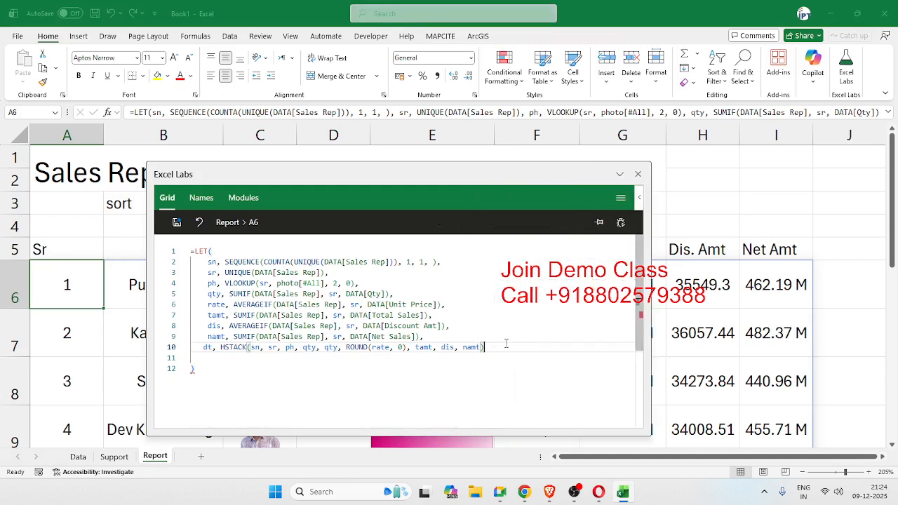
{"action": "type", "text": ","}
{"action": "left_click", "coordinate": [331, 362]}
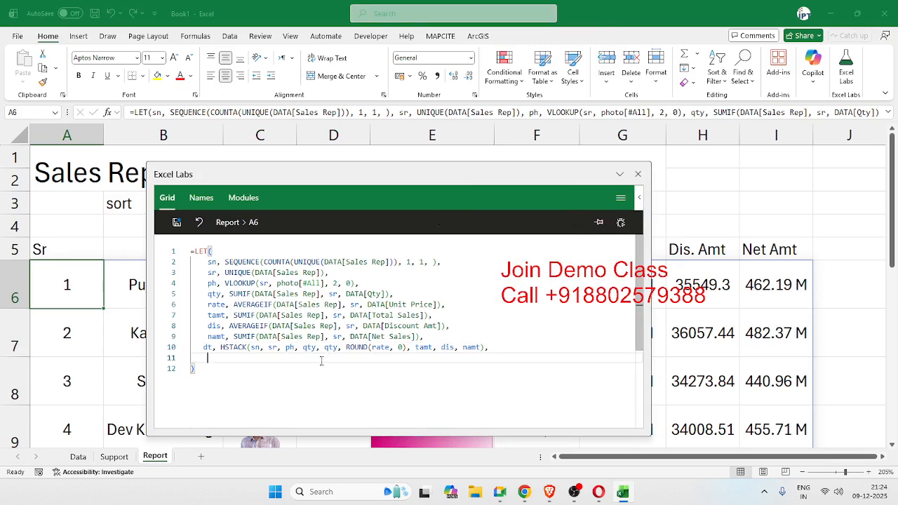
Start a SORT function with dt as its array on the blank line below the dt line
{"action": "type", "text": "sor"}
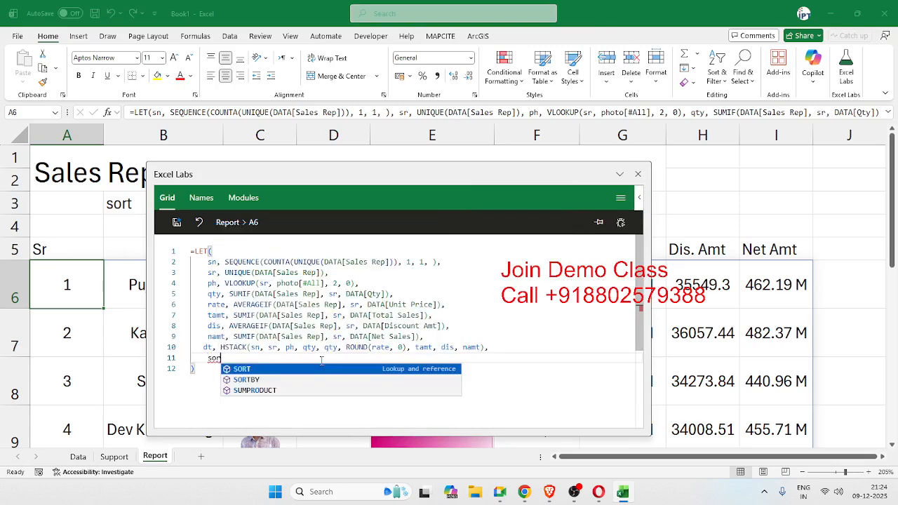
{"action": "key", "text": "Tab"}
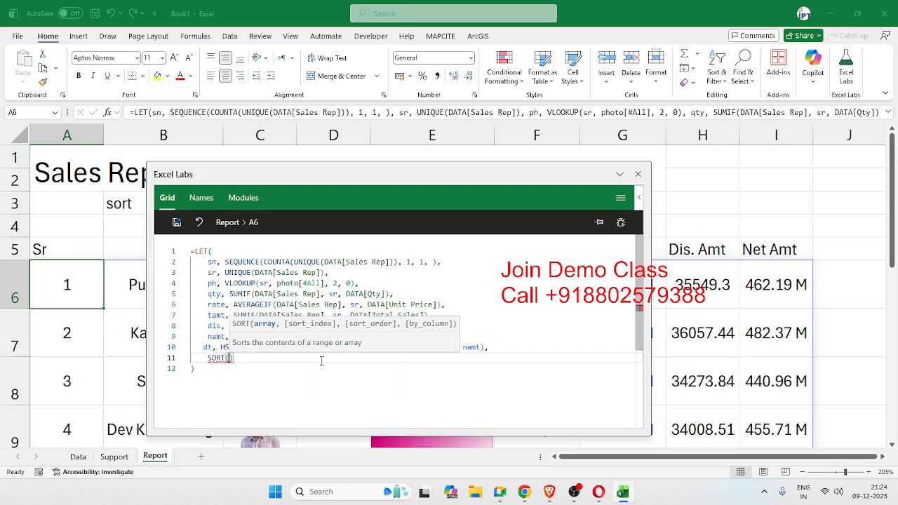
{"action": "key", "text": "BackSpace"}
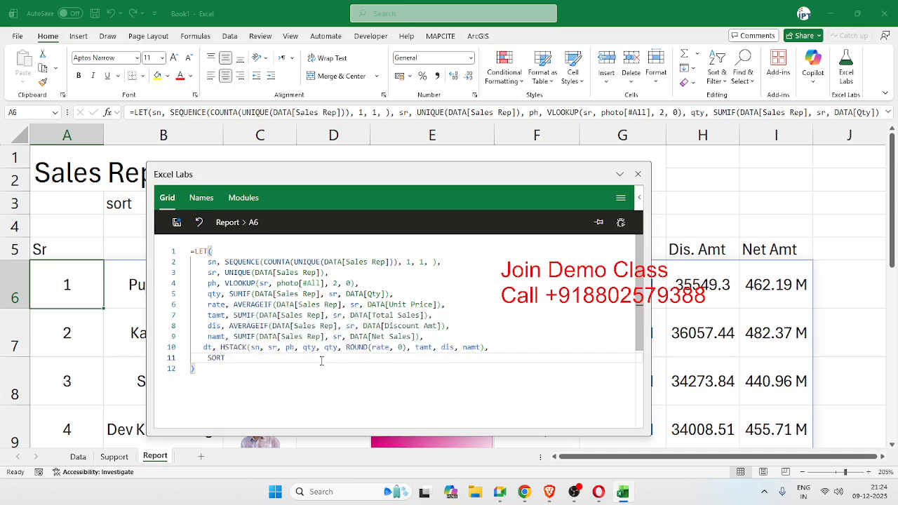
{"action": "type", "text": "("}
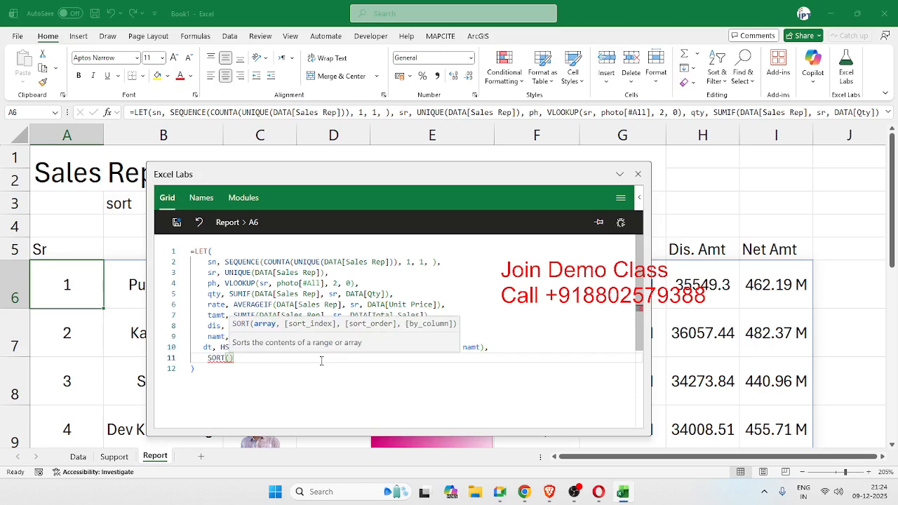
{"action": "type", "text": "dt"}
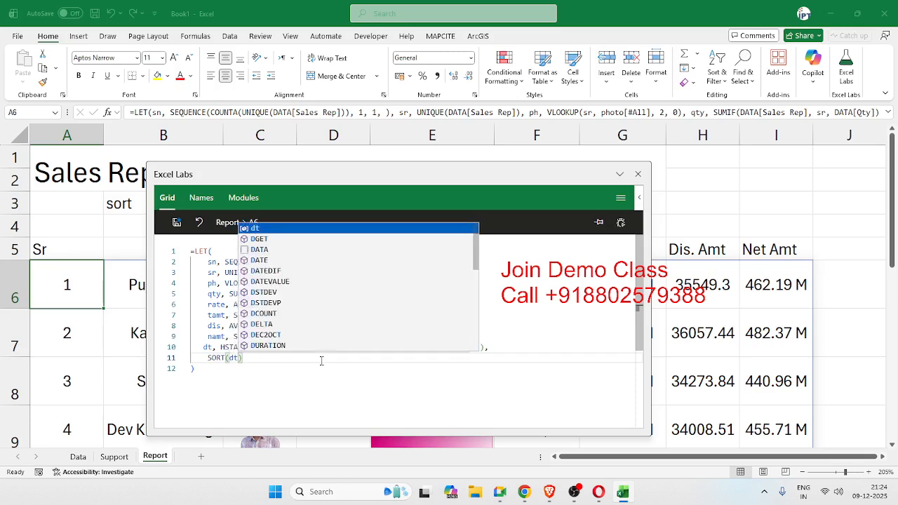
{"action": "type", "text": ","}
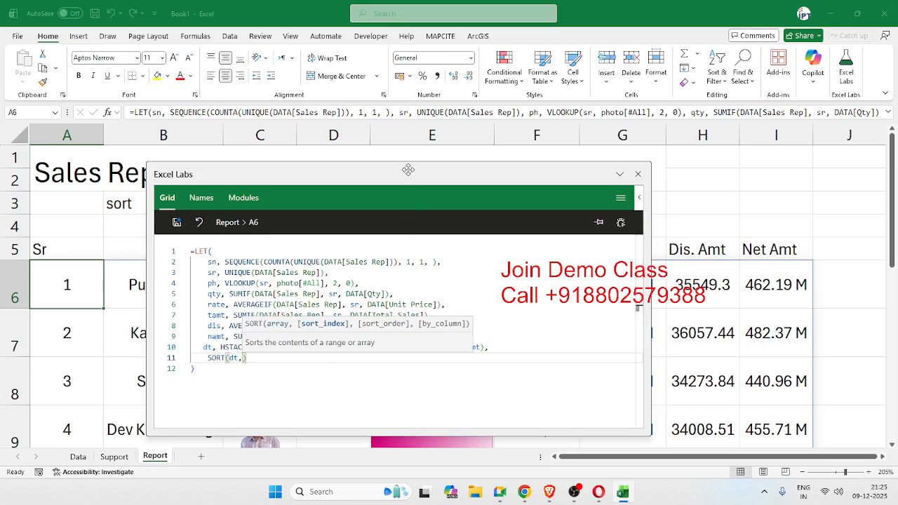
Check the report's column positions behind the Excel Labs window and set the SORT function's sort index to 4
{"action": "left_click_drag", "start_coordinate": [391, 170], "coordinate": [604, 312]}
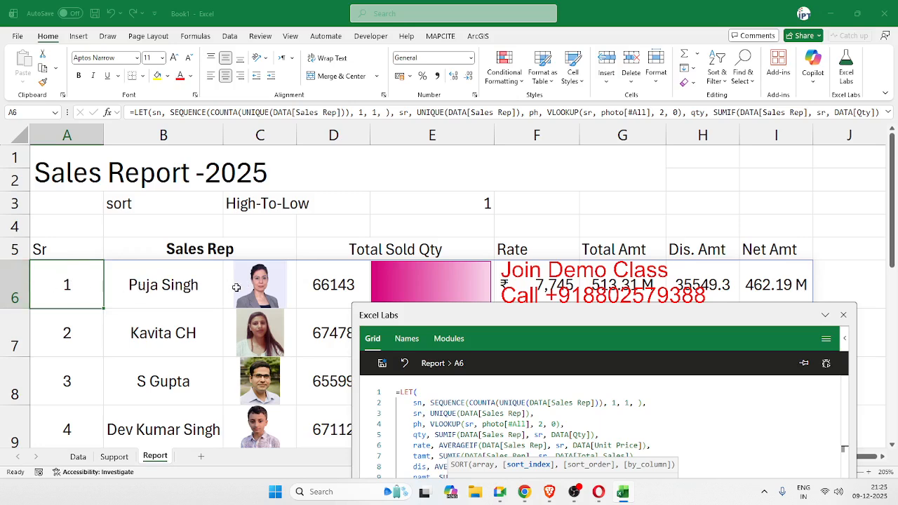
{"action": "left_click_drag", "start_coordinate": [393, 316], "coordinate": [214, 178]}
{"action": "type", "text": "4,"}
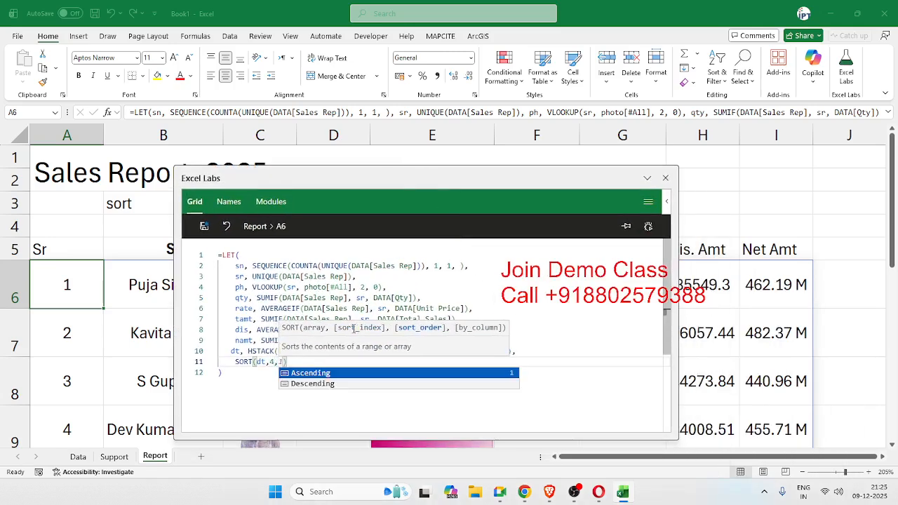
{"action": "type", "text": "1"}
{"action": "key", "text": "BackSpace"}
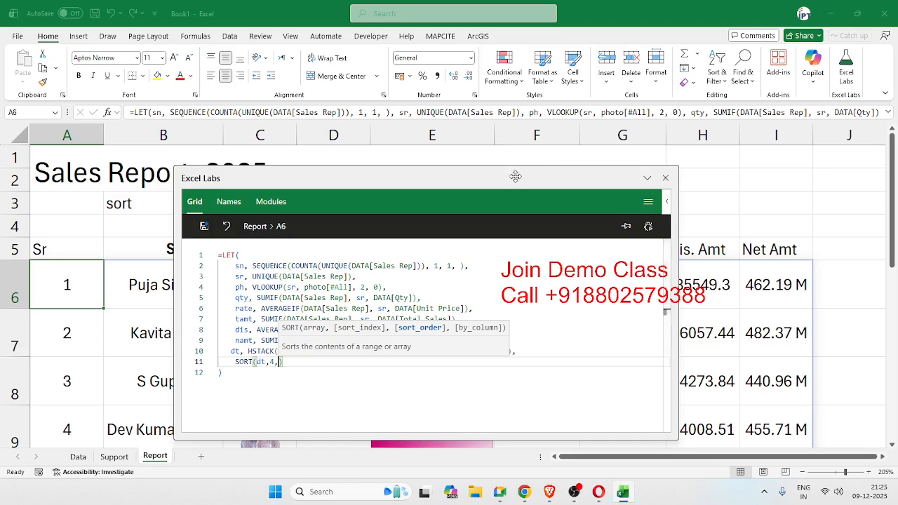
Complete the expression as SORT(dt,4,E3) using cell E3 as sort order, save the formula to A6 and close Excel Labs
{"action": "left_click_drag", "start_coordinate": [425, 175], "coordinate": [433, 252]}
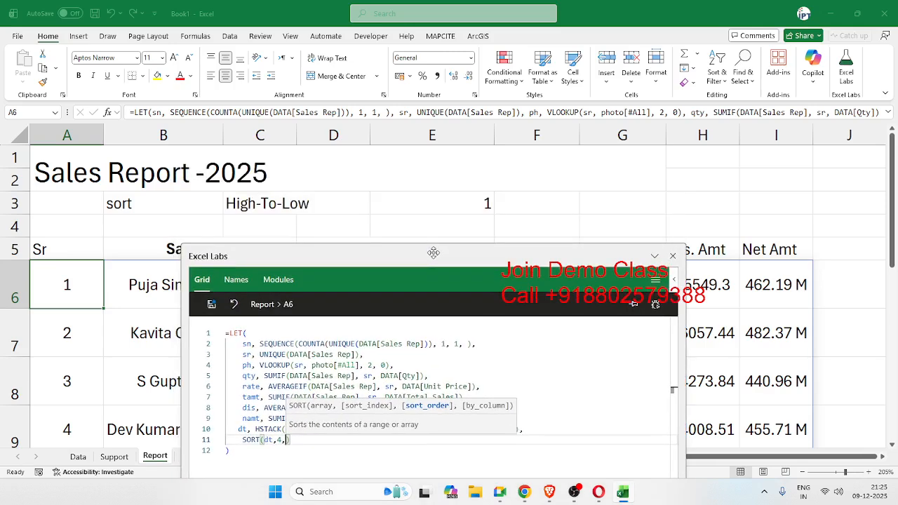
{"action": "left_click", "coordinate": [441, 203]}
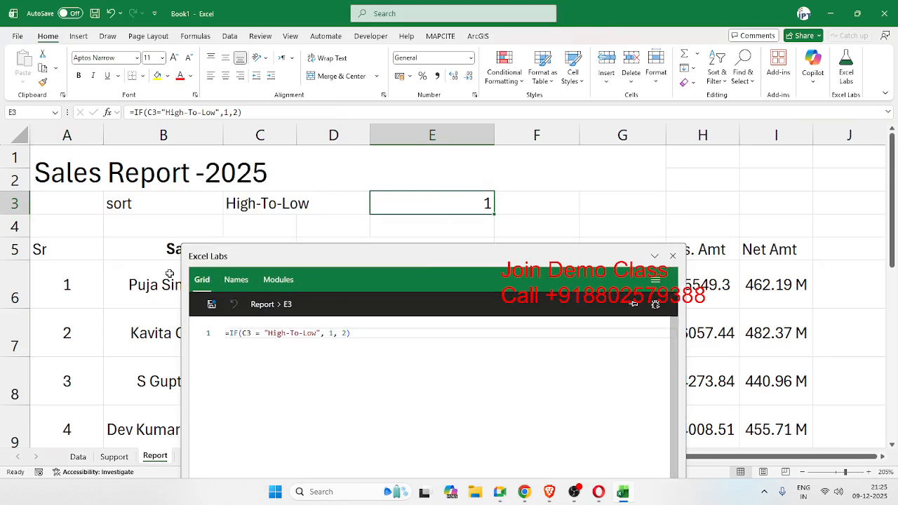
{"action": "left_click", "coordinate": [91, 283]}
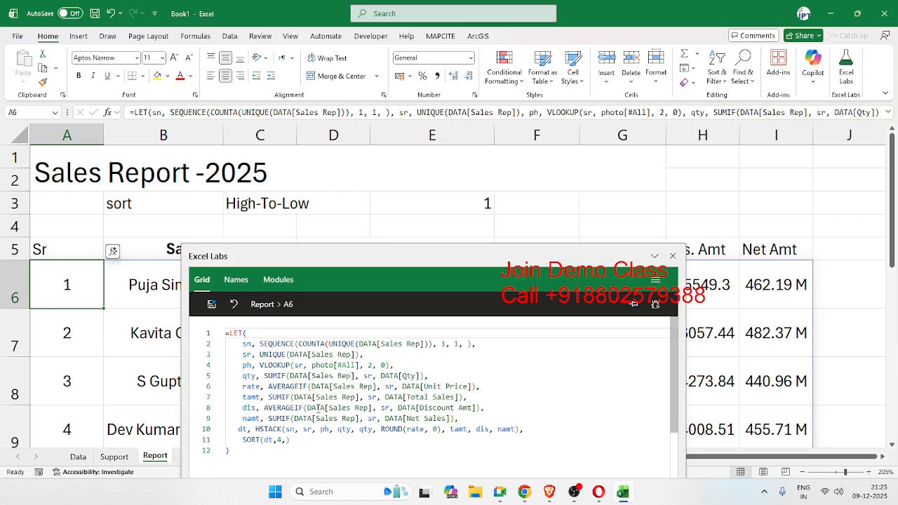
{"action": "left_click", "coordinate": [287, 440]}
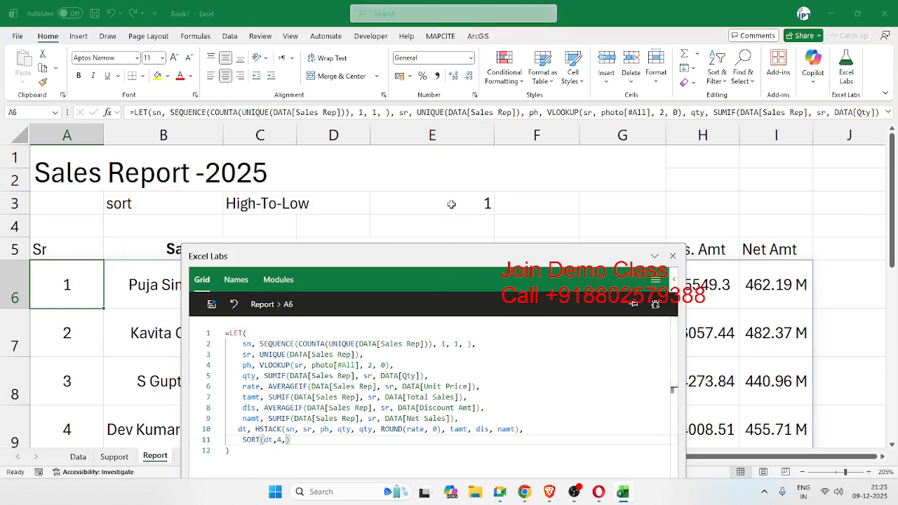
{"action": "type", "text": "e3"}
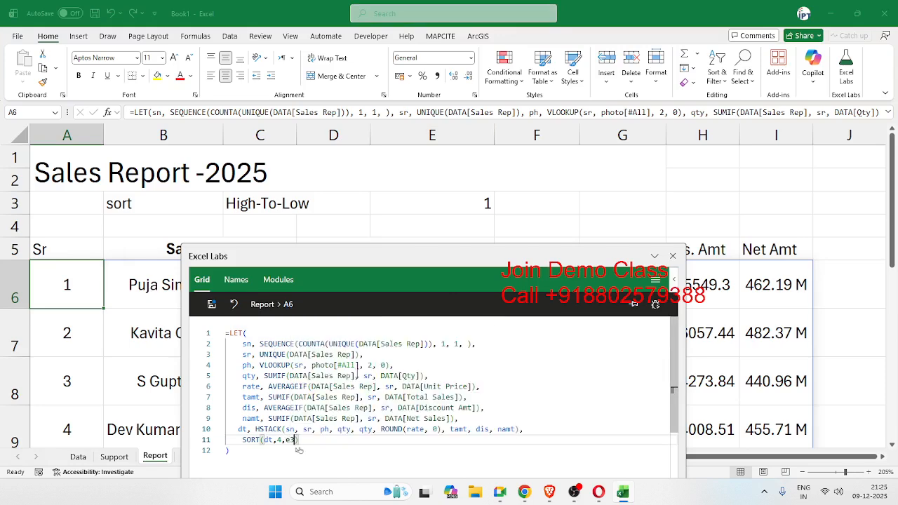
{"action": "left_click", "coordinate": [286, 419]}
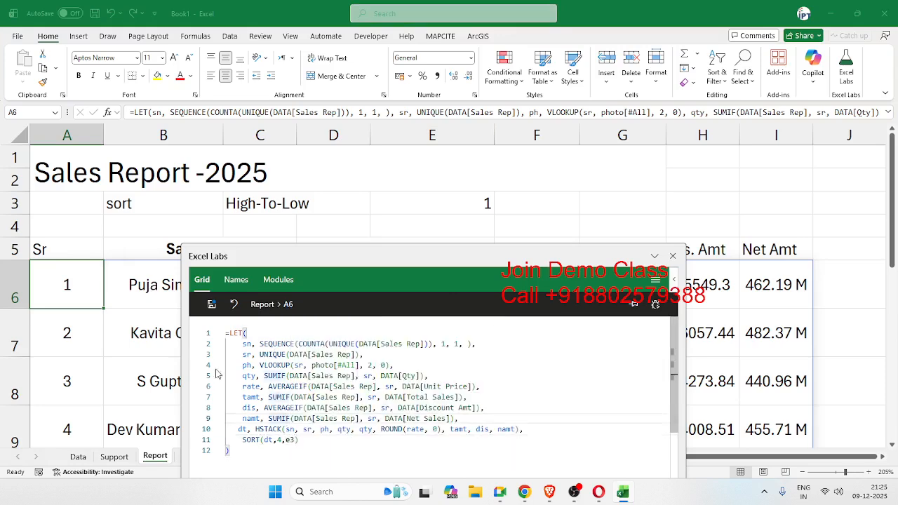
{"action": "left_click", "coordinate": [212, 304]}
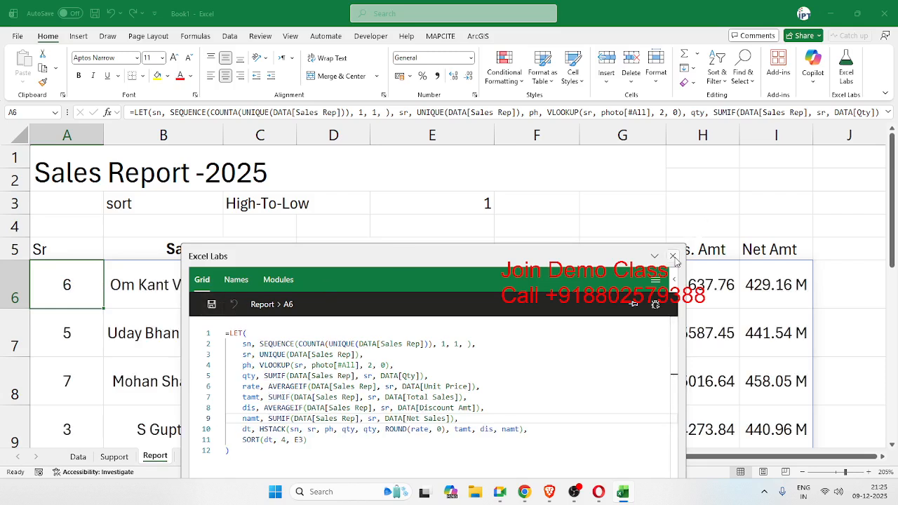
{"action": "left_click", "coordinate": [673, 257]}
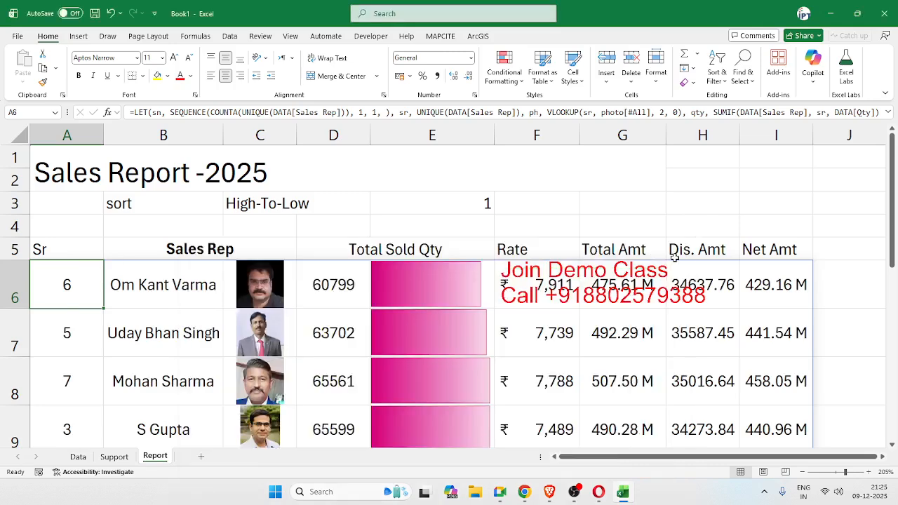
Swap the two results of the IF formula in E3 so that it reads =IF(C3="High-To-Low",2,1)
{"action": "left_click", "coordinate": [344, 289]}
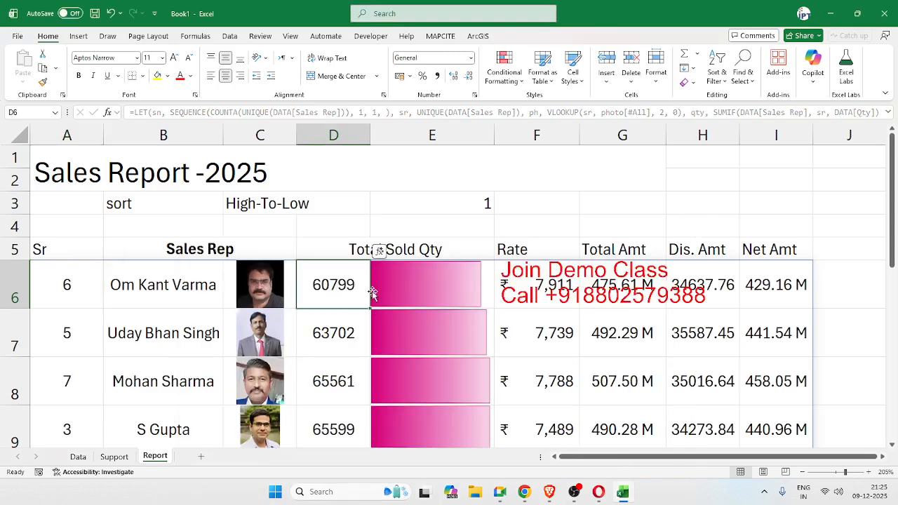
{"action": "left_click", "coordinate": [474, 204]}
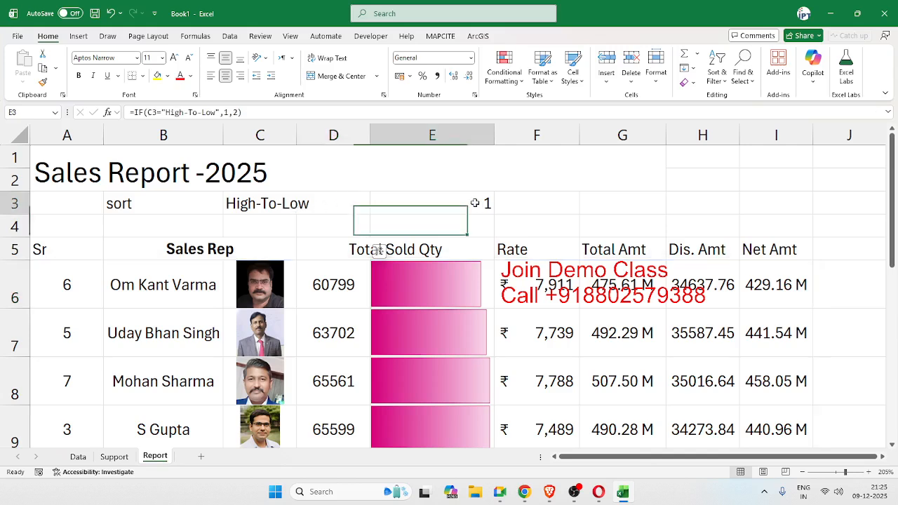
{"action": "left_click", "coordinate": [227, 112]}
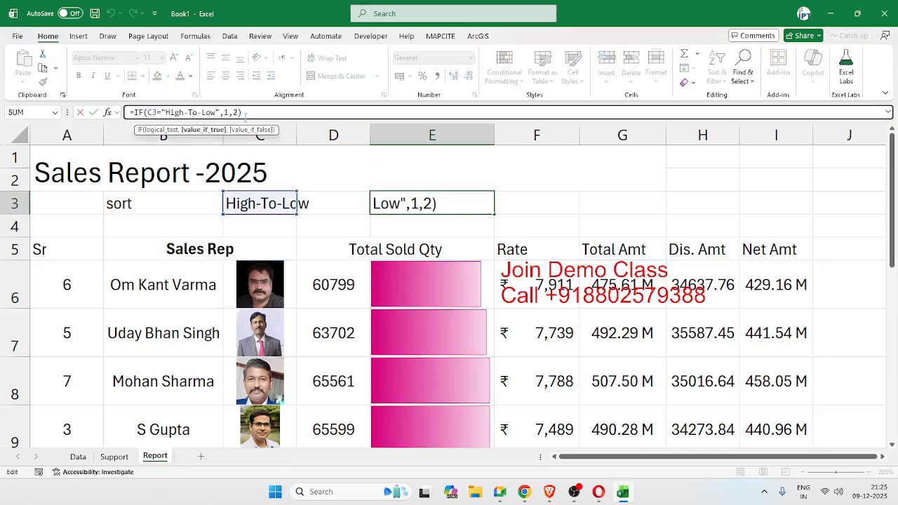
{"action": "key", "text": "Delete"}
{"action": "type", "text": "2"}
{"action": "key", "text": "Right"}
{"action": "key", "text": "Delete"}
{"action": "type", "text": "1"}
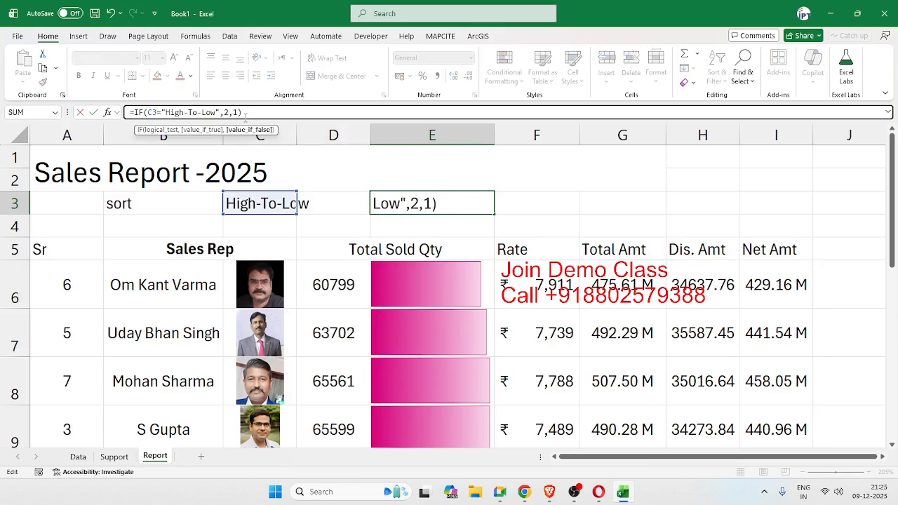
{"action": "key", "text": "Return"}
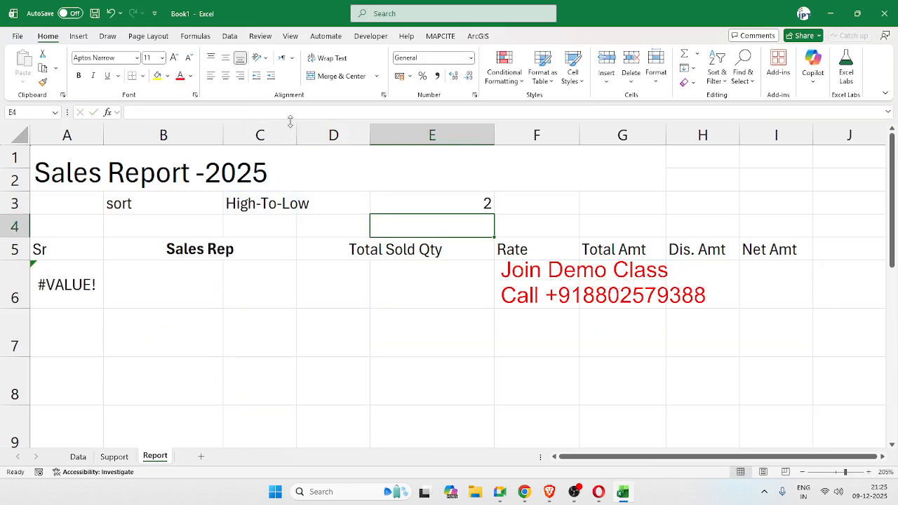
Set the sort selector in C3 to Low-To-High and check the report in A6
{"action": "left_click", "coordinate": [424, 196]}
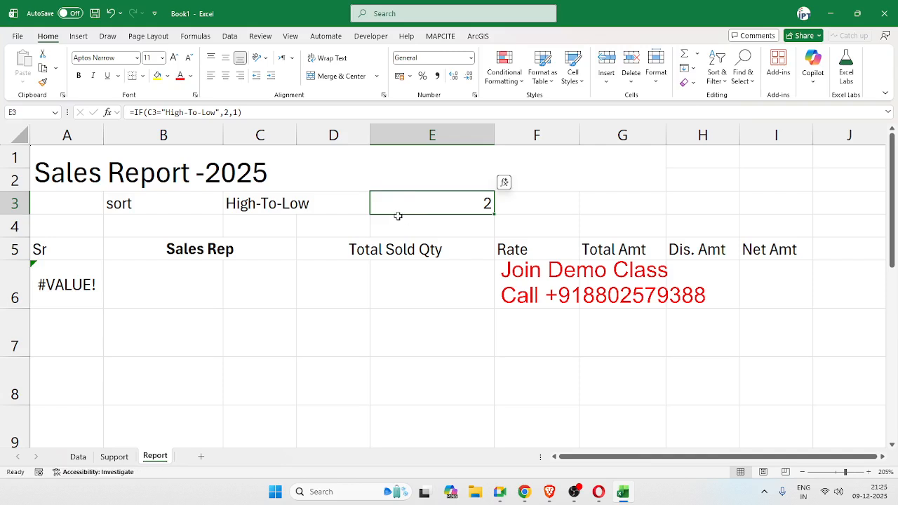
{"action": "left_click", "coordinate": [242, 211]}
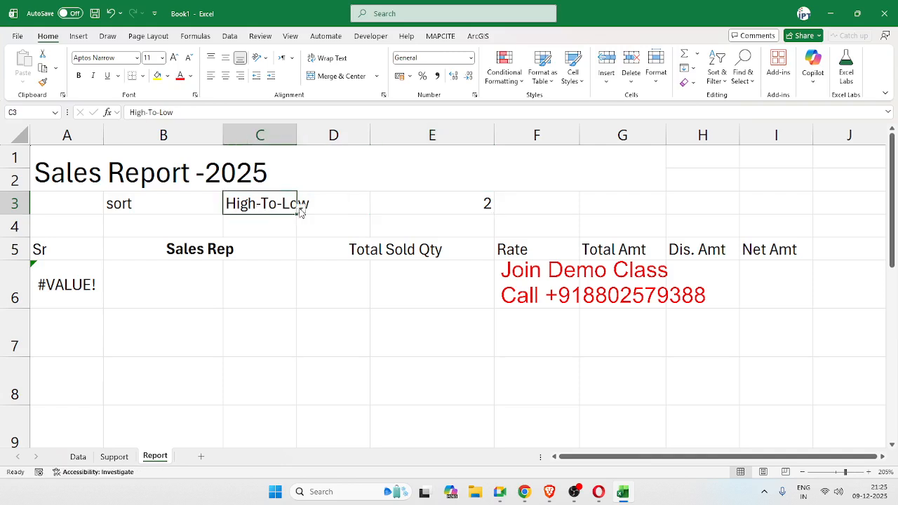
{"action": "left_click", "coordinate": [301, 210]}
{"action": "left_click", "coordinate": [279, 229]}
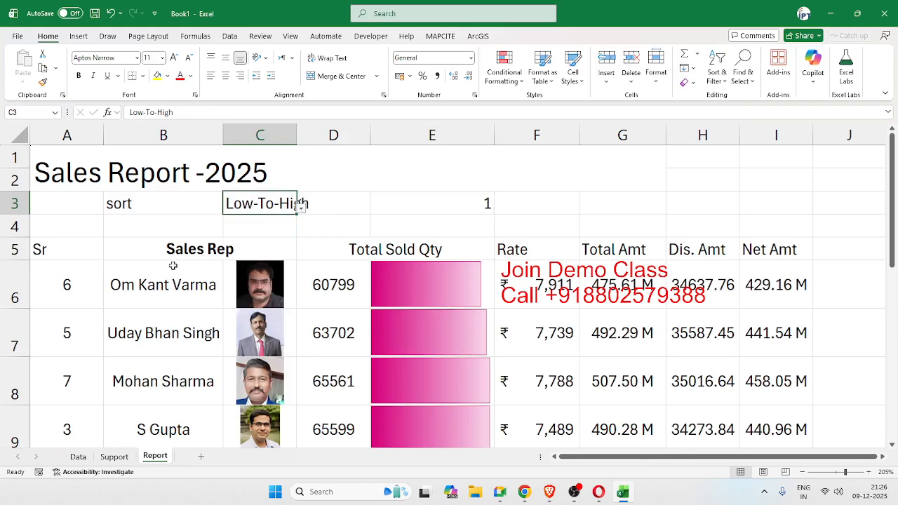
{"action": "left_click", "coordinate": [63, 284]}
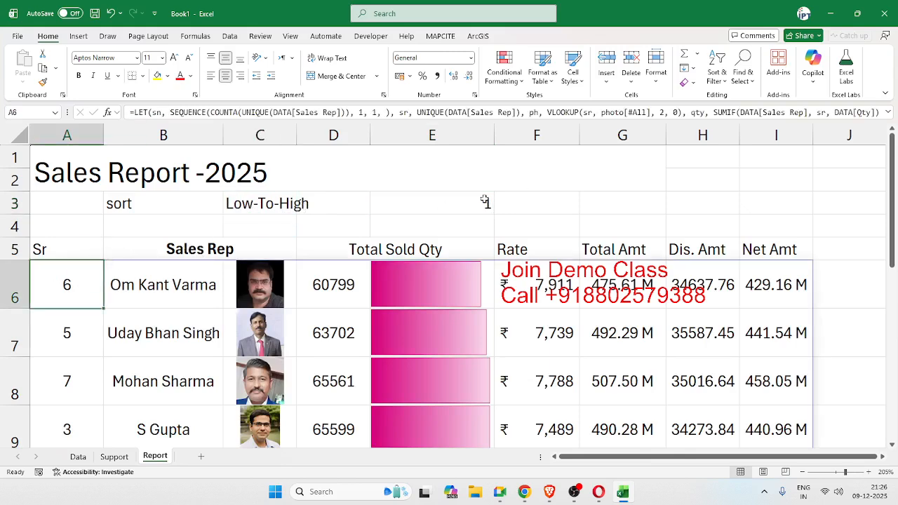
Look up the sort_order options of SORT with a trial formula =SORT(DATA,1, in G3, and cancel the entry
{"action": "left_click", "coordinate": [590, 183]}
{"action": "left_click", "coordinate": [601, 200]}
{"action": "type", "text": "=so"}
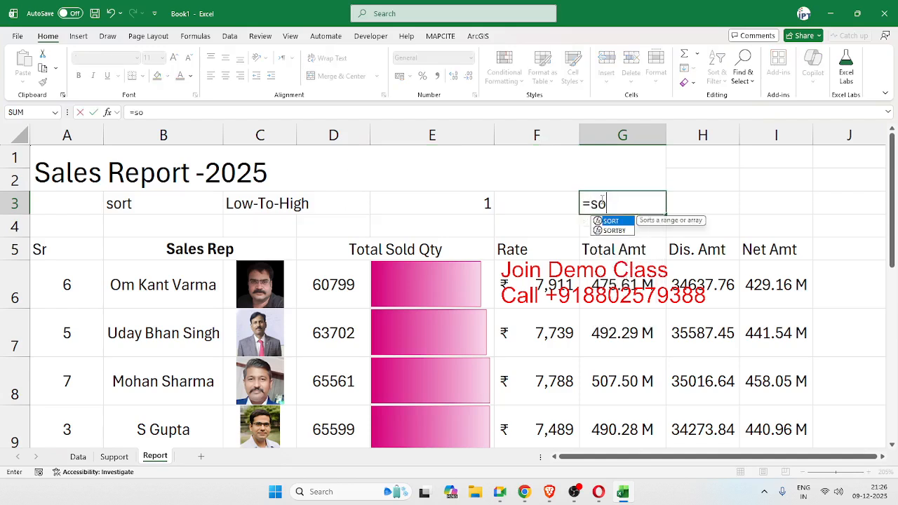
{"action": "key", "text": "Tab"}
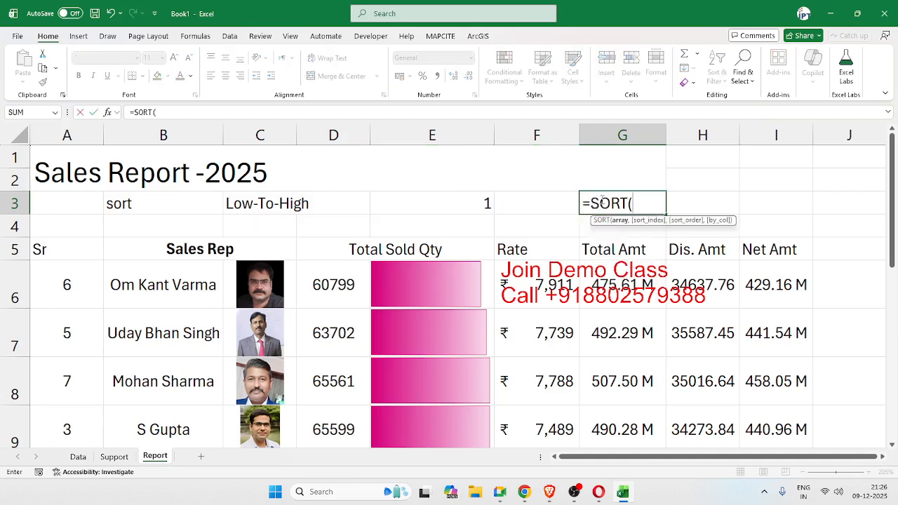
{"action": "type", "text": "da"}
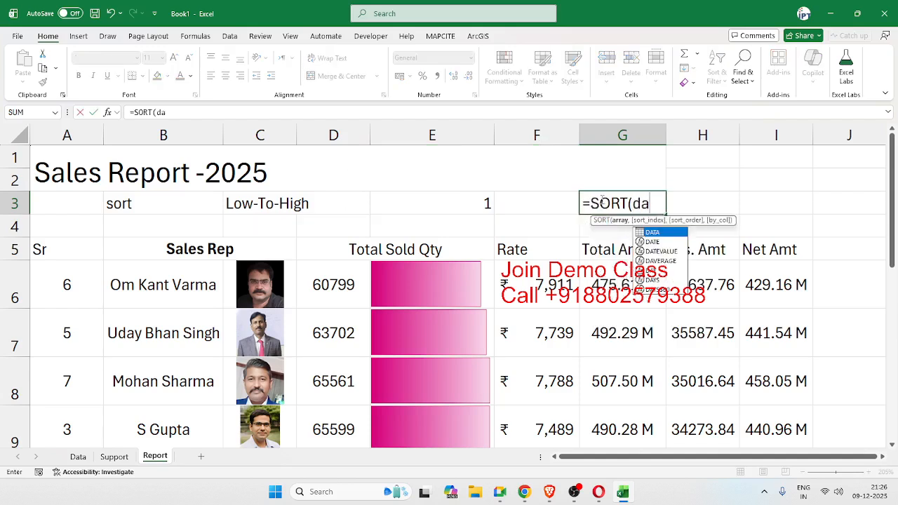
{"action": "key", "text": "Tab"}
{"action": "type", "text": ","}
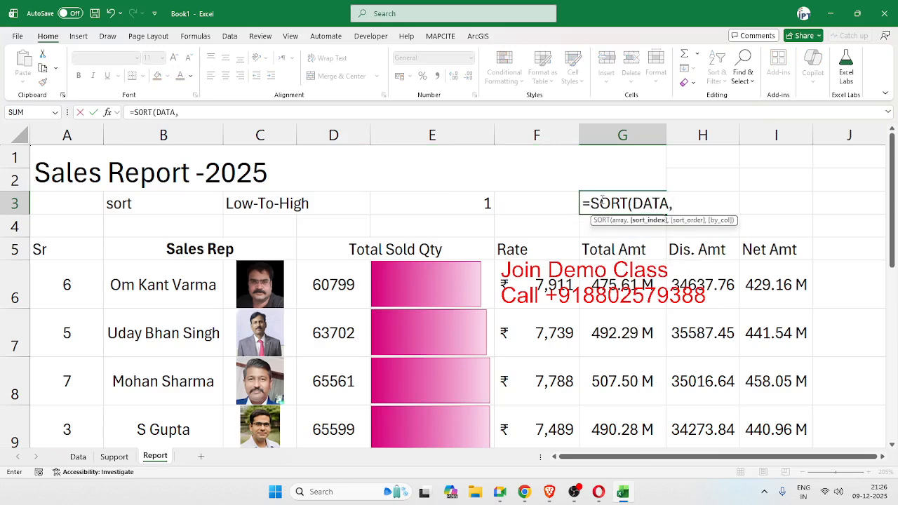
{"action": "type", "text": "1,"}
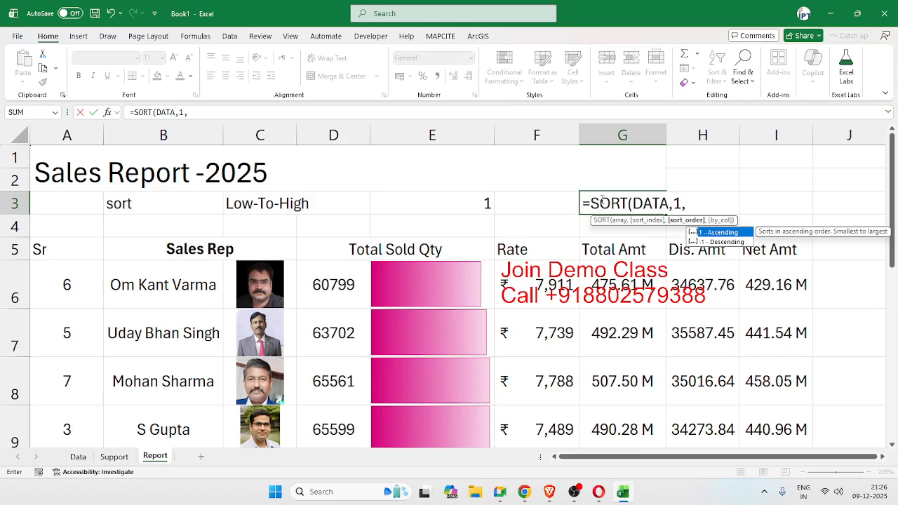
{"action": "key", "text": "Escape"}
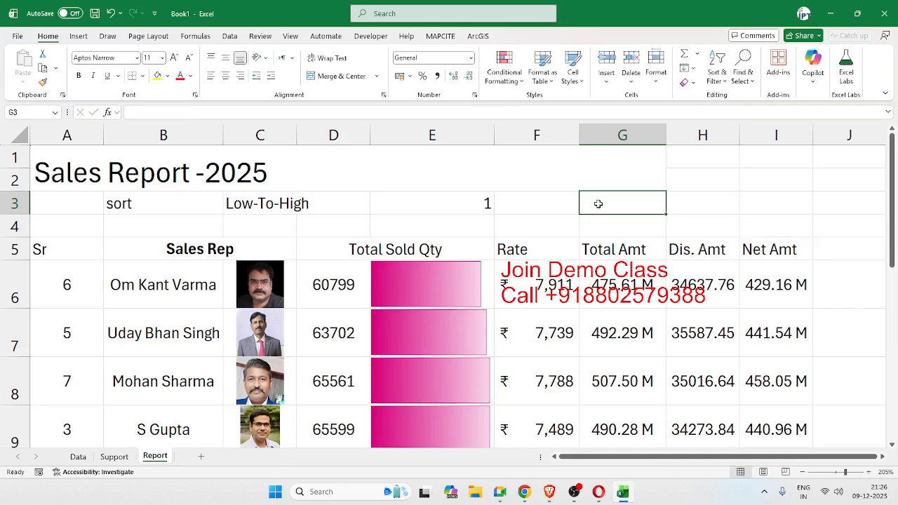
Change the false result of the IF formula in E3 to -1 so that it reads =IF(C3="High-To-Low",2,-1)
{"action": "left_click", "coordinate": [487, 204]}
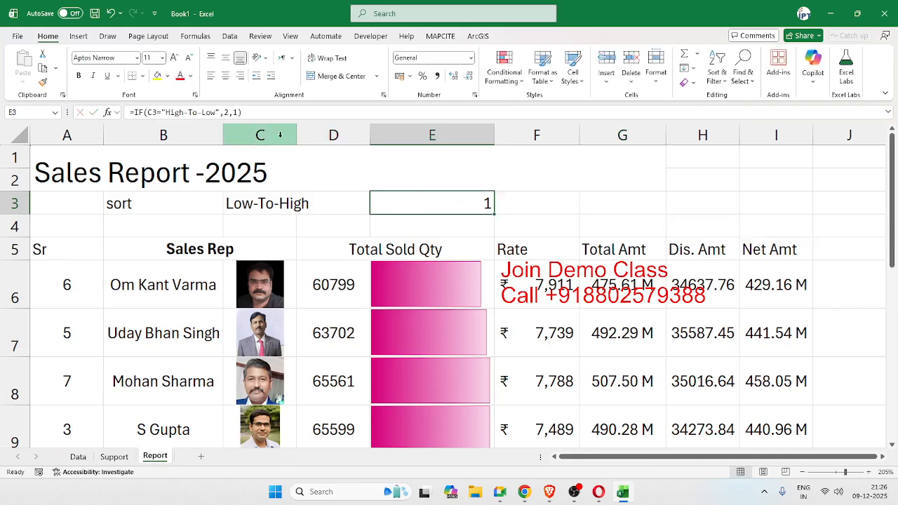
{"action": "left_click", "coordinate": [237, 112]}
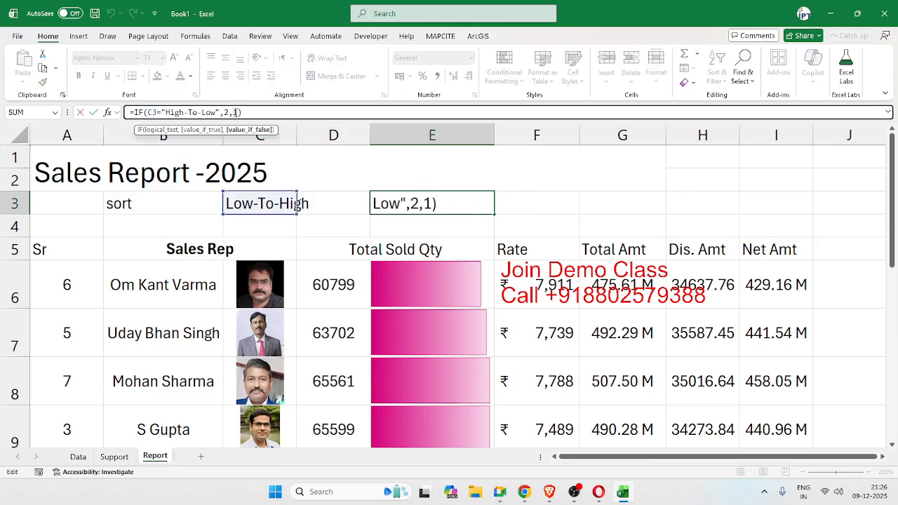
{"action": "type", "text": "-"}
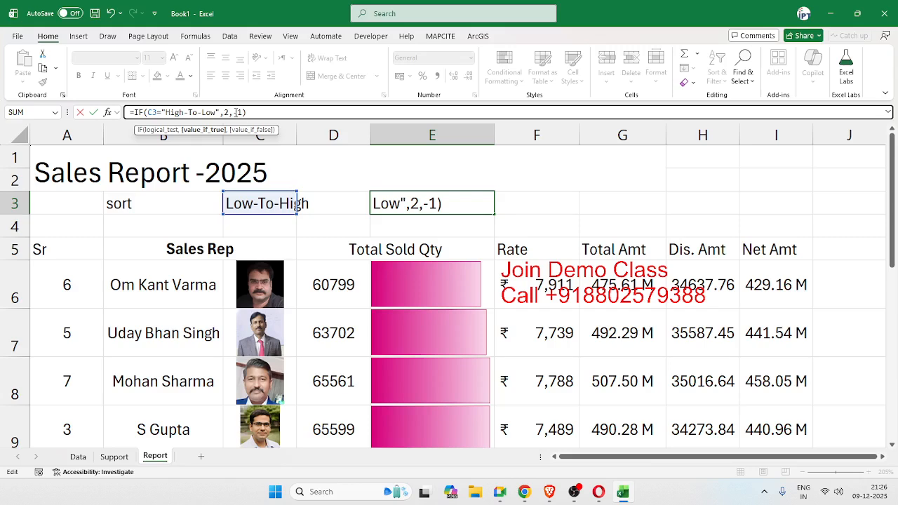
{"action": "key", "text": "Return"}
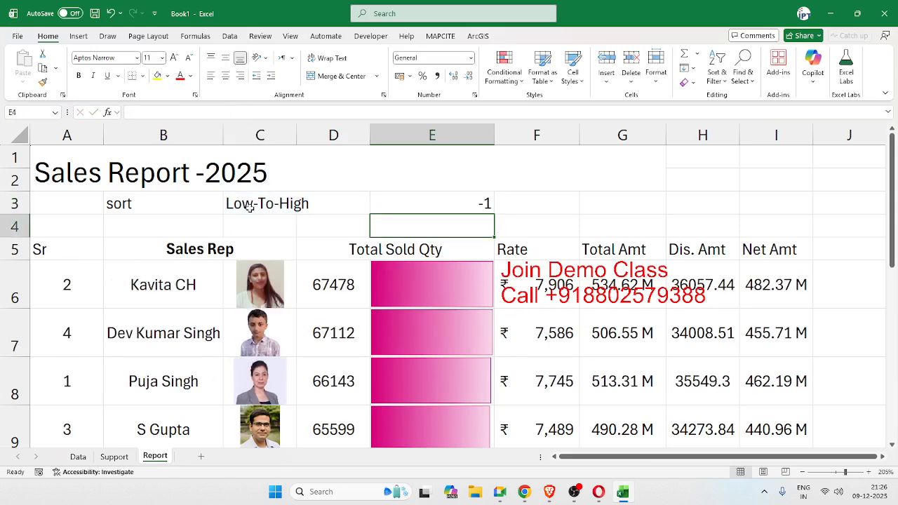
Check the report order by switching the sort selector in C3 to High-To-Low and back to Low-To-High
{"action": "left_click", "coordinate": [249, 206]}
{"action": "left_click", "coordinate": [302, 210]}
{"action": "left_click", "coordinate": [287, 218]}
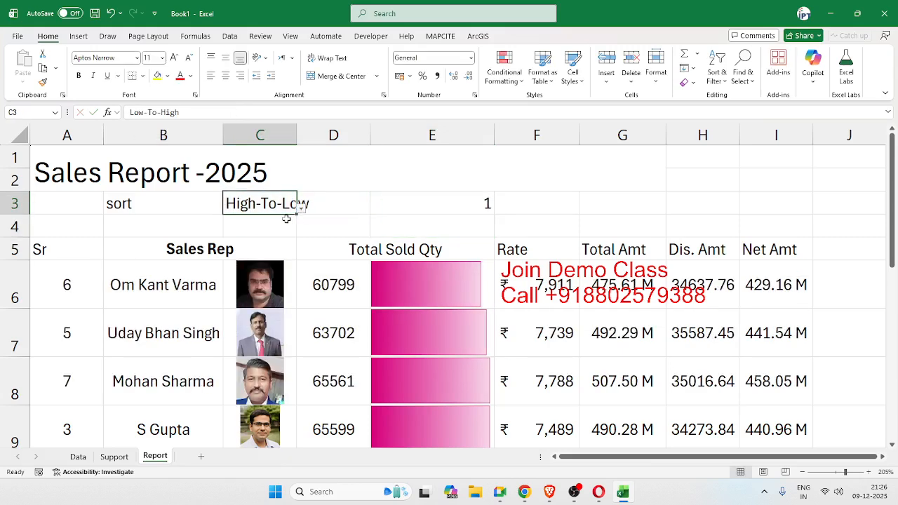
{"action": "left_click", "coordinate": [300, 211]}
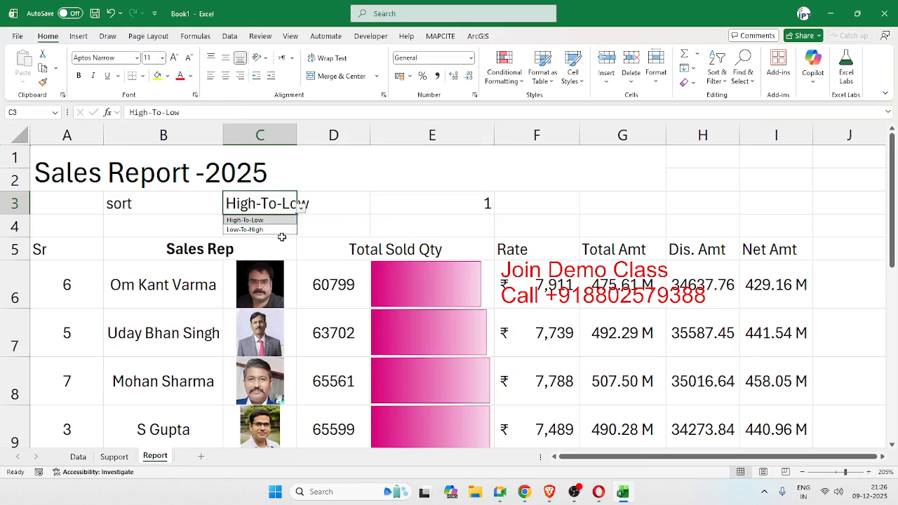
{"action": "left_click", "coordinate": [280, 232]}
{"action": "left_click", "coordinate": [210, 224]}
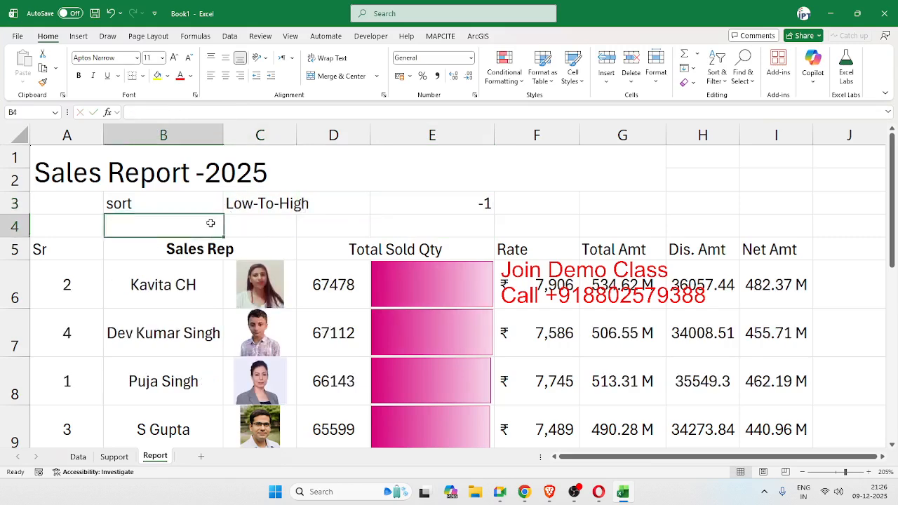
{"action": "left_click", "coordinate": [273, 221]}
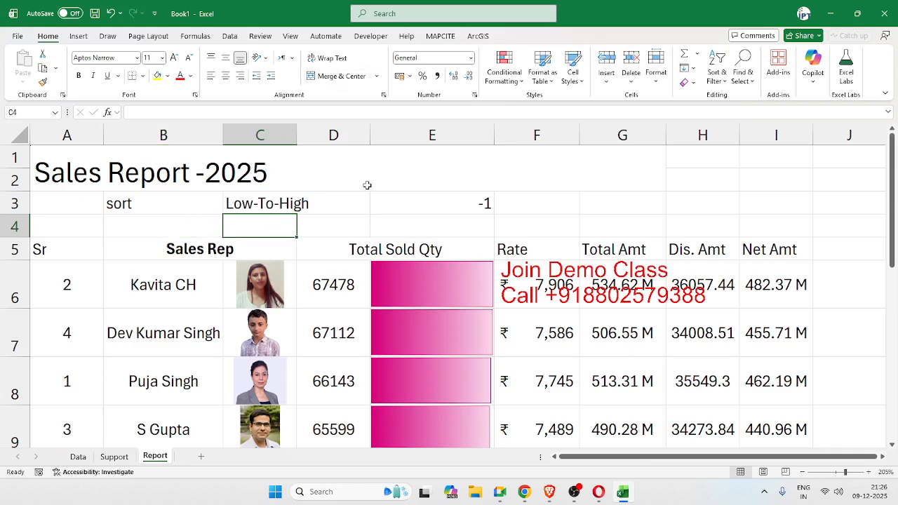
Insert a check box form control in row 3 beside the sort label in column B
{"action": "left_click", "coordinate": [277, 209]}
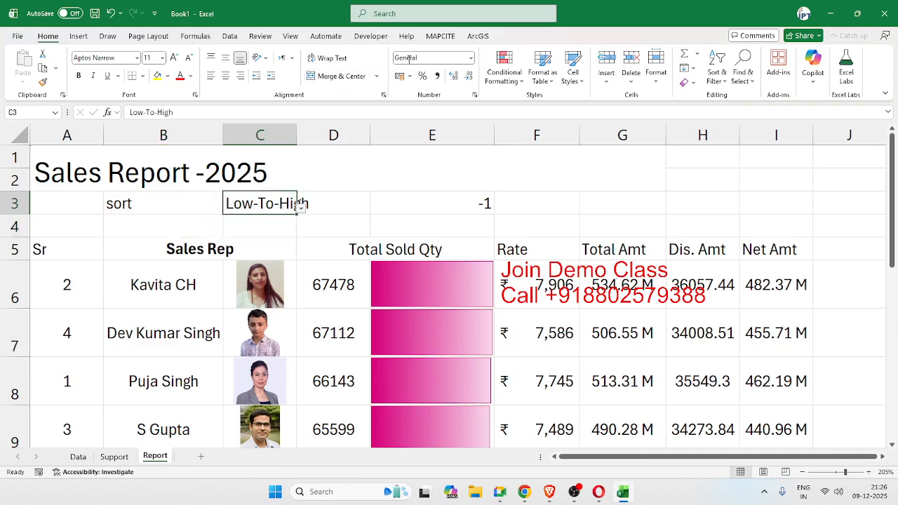
{"action": "left_click", "coordinate": [361, 38]}
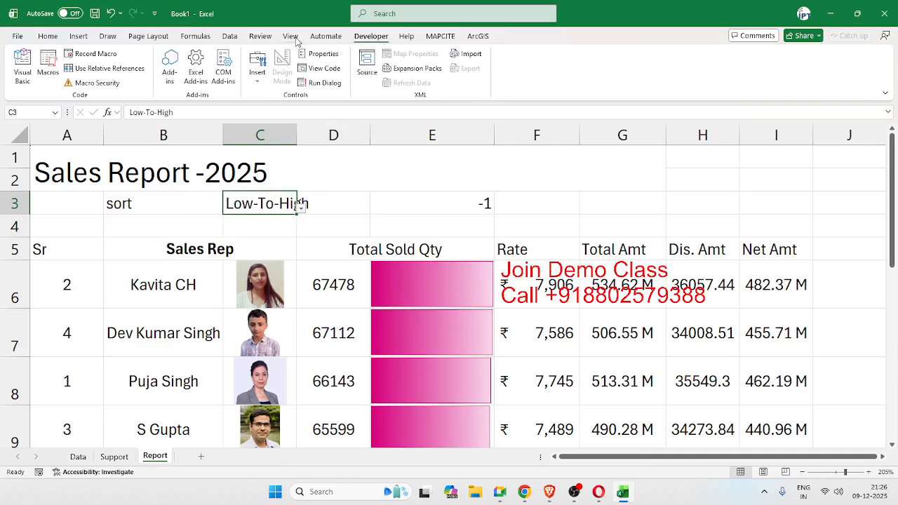
{"action": "left_click", "coordinate": [228, 40]}
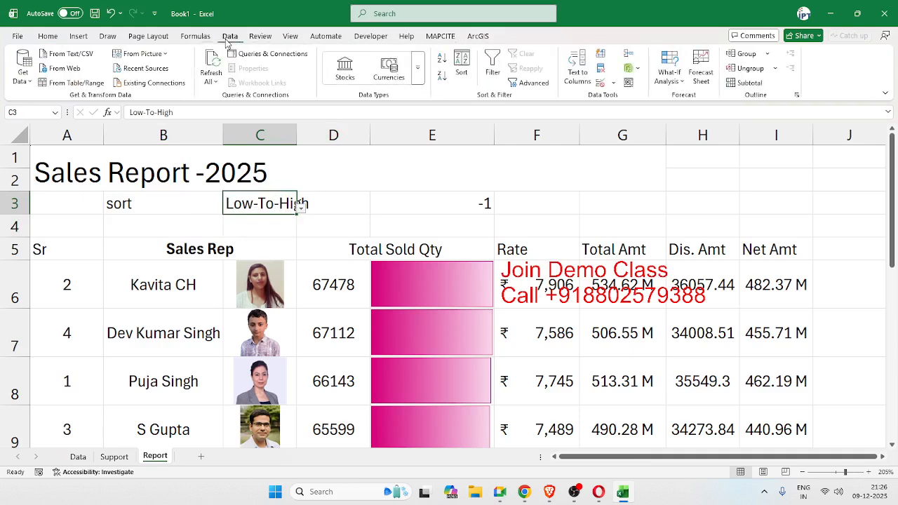
{"action": "left_click", "coordinate": [373, 38]}
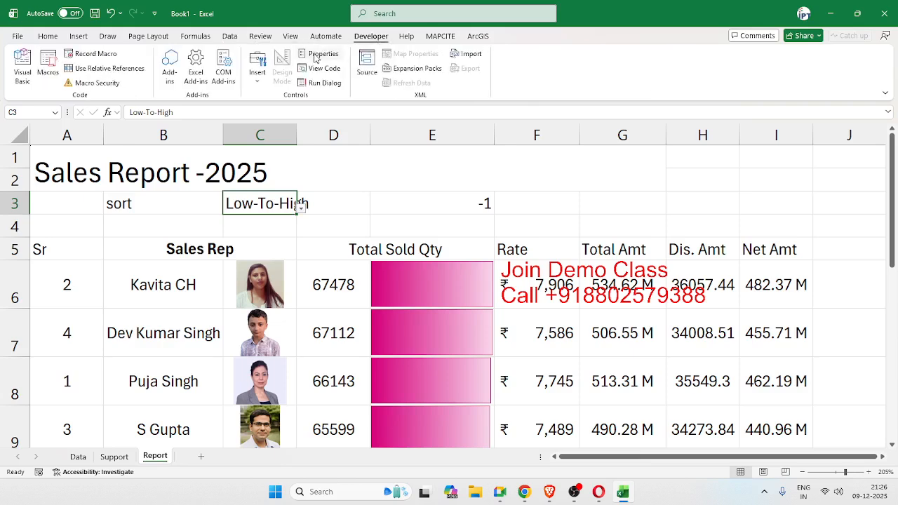
{"action": "left_click", "coordinate": [258, 70]}
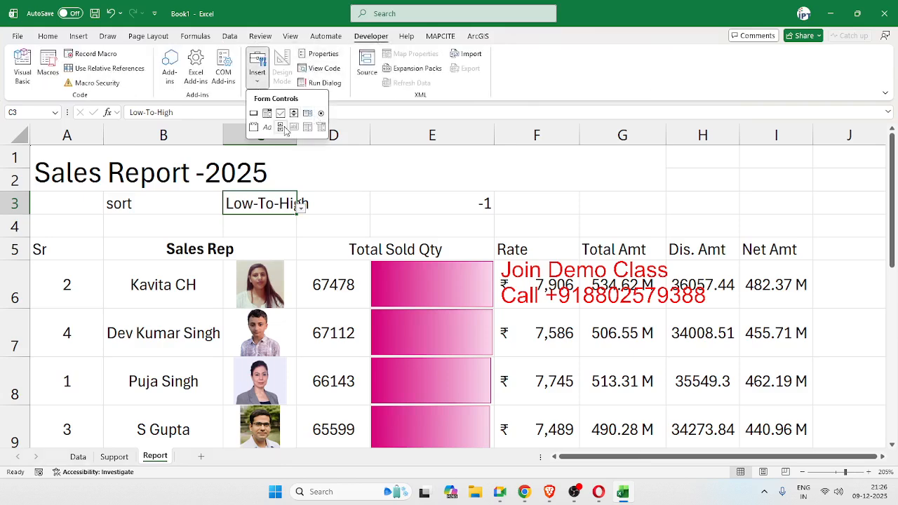
{"action": "left_click", "coordinate": [280, 113]}
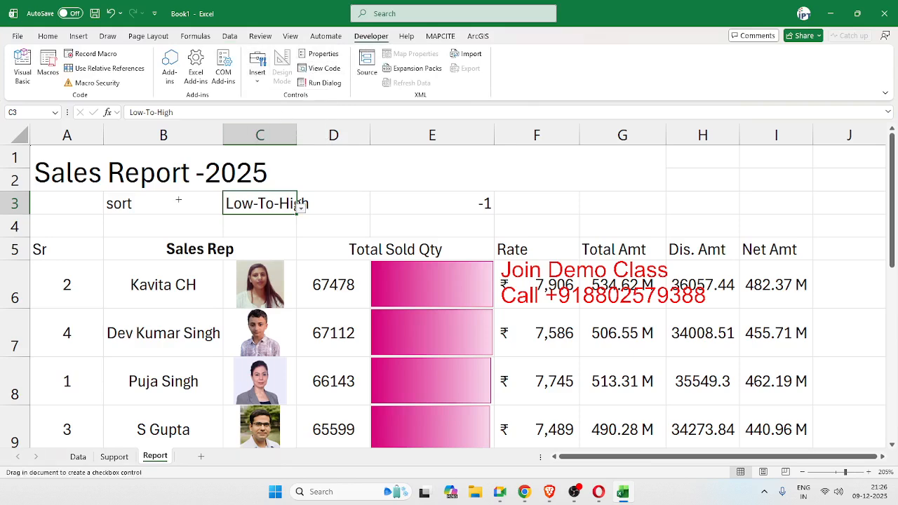
{"action": "left_click_drag", "start_coordinate": [152, 197], "coordinate": [221, 223]}
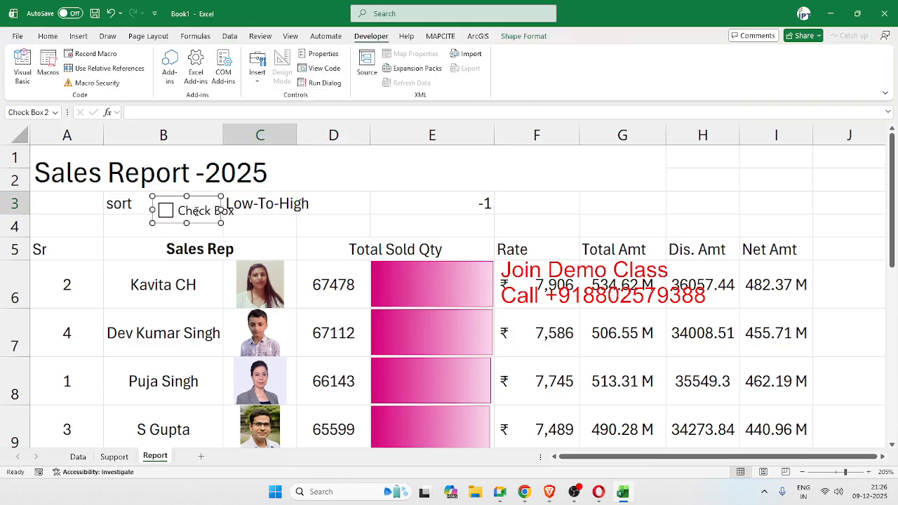
Remove the check box's caption, shrink its frame and place it right beside the sort label in B3
{"action": "key", "text": "Delete"}
{"action": "key", "text": "Delete"}
{"action": "key", "text": "Delete"}
{"action": "key", "text": "Delete"}
{"action": "key", "text": "Delete"}
{"action": "key", "text": "Delete"}
{"action": "key", "text": "Delete"}
{"action": "key", "text": "Delete"}
{"action": "key", "text": "Delete"}
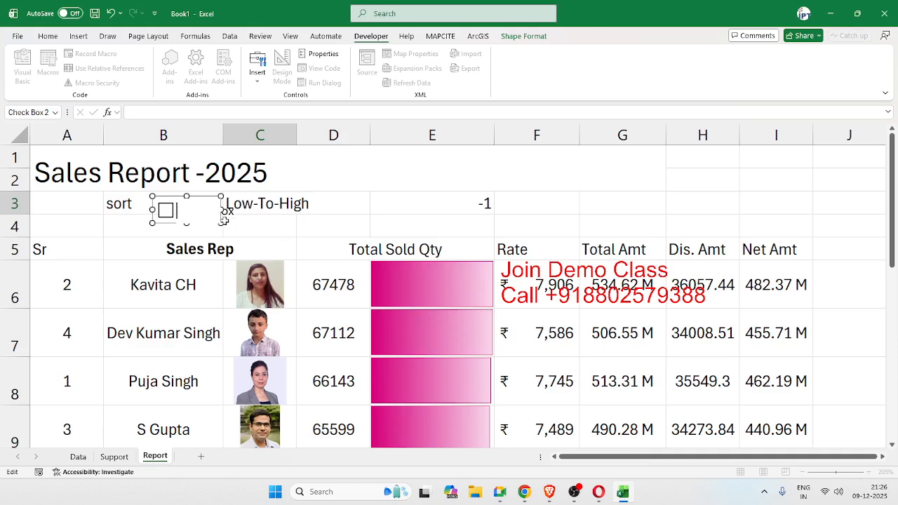
{"action": "left_click_drag", "start_coordinate": [221, 223], "coordinate": [171, 215]}
{"action": "left_click", "coordinate": [96, 230]}
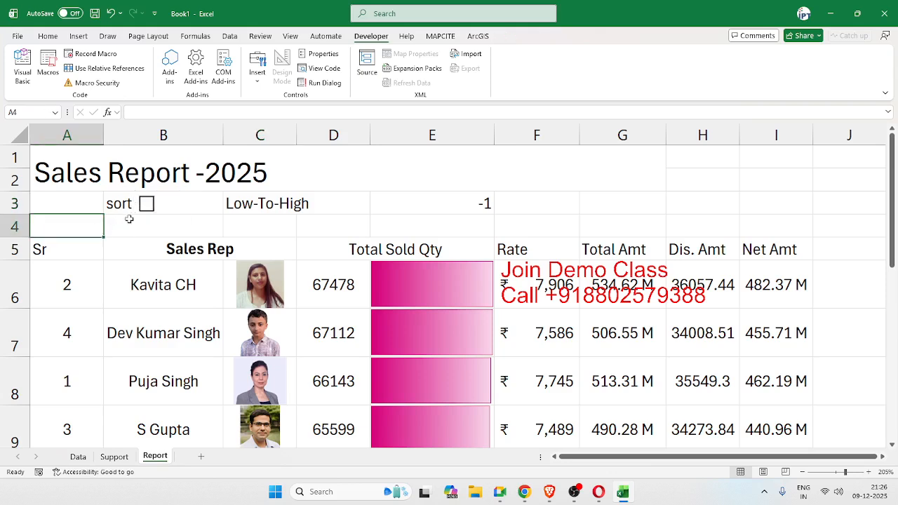
Link the check box to cell $B$4 with 3-D shading turned on, and try toggling it
{"action": "right_click", "coordinate": [146, 205]}
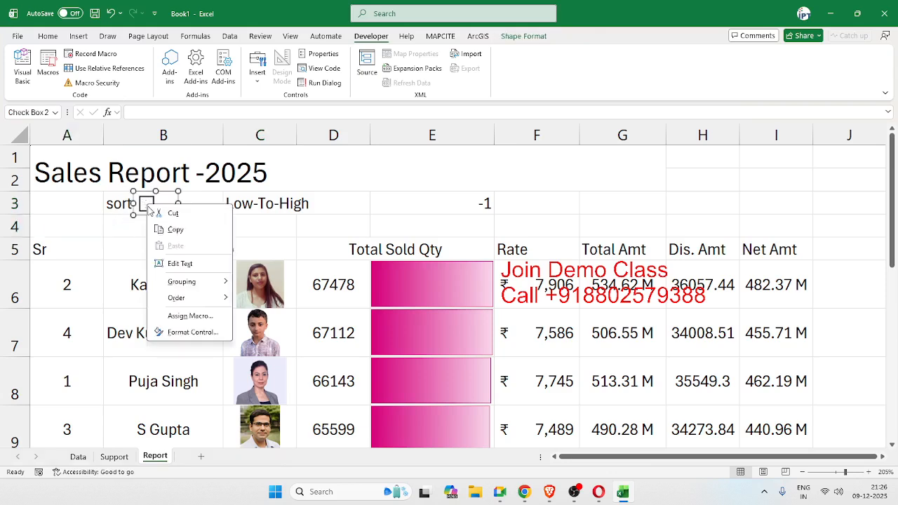
{"action": "left_click", "coordinate": [191, 331]}
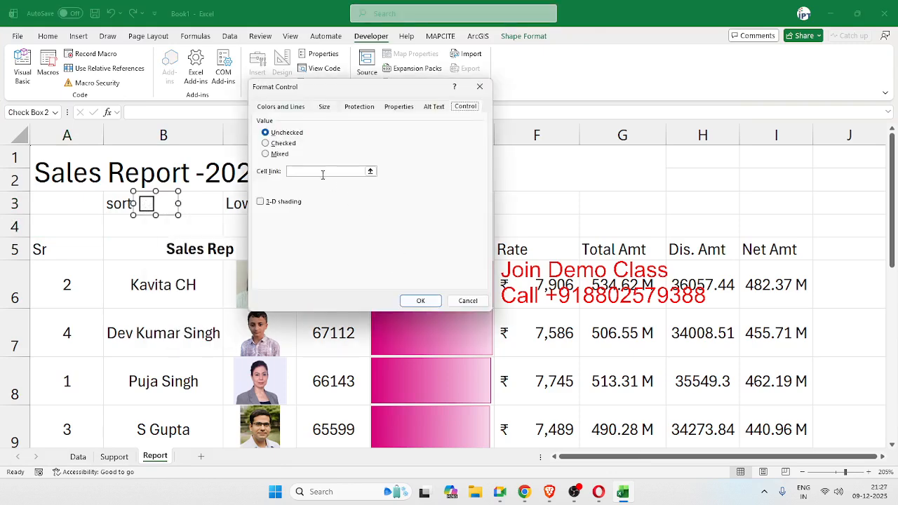
{"action": "left_click", "coordinate": [329, 171]}
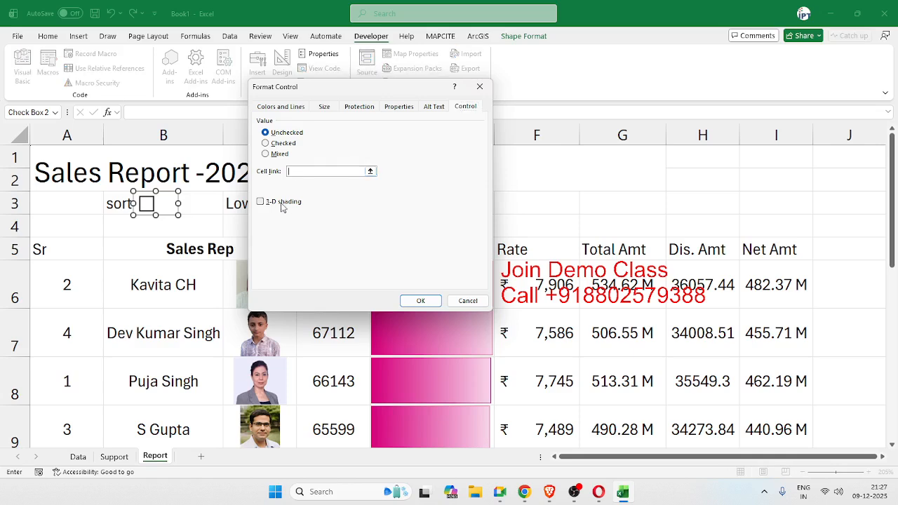
{"action": "left_click", "coordinate": [281, 204]}
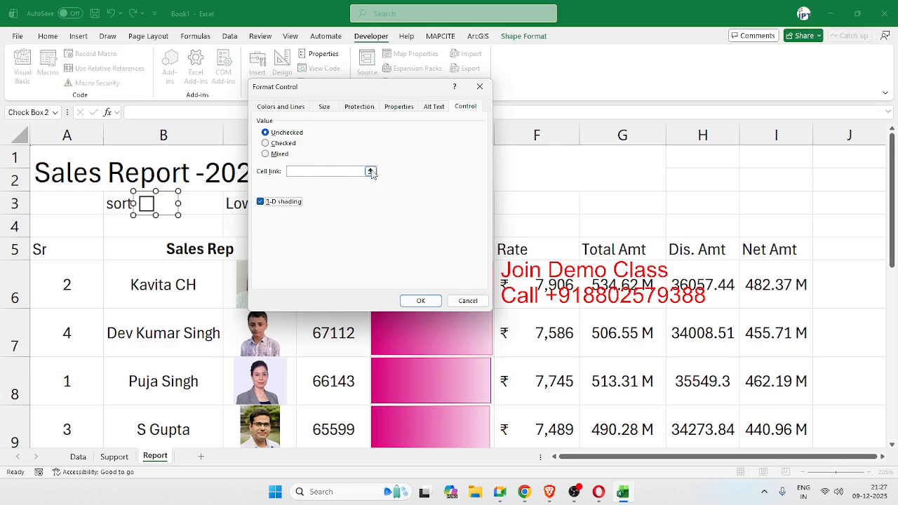
{"action": "left_click", "coordinate": [108, 230]}
{"action": "left_click", "coordinate": [420, 300]}
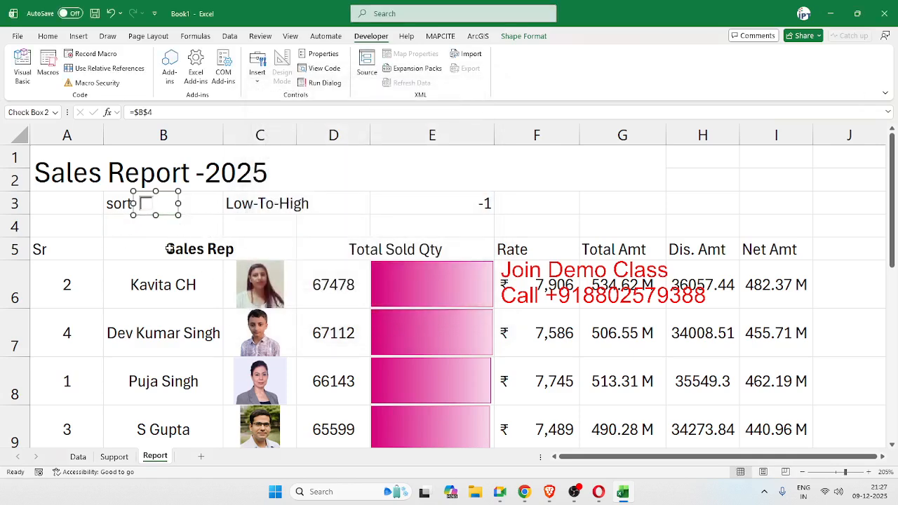
{"action": "left_click", "coordinate": [145, 228]}
{"action": "left_click", "coordinate": [145, 203]}
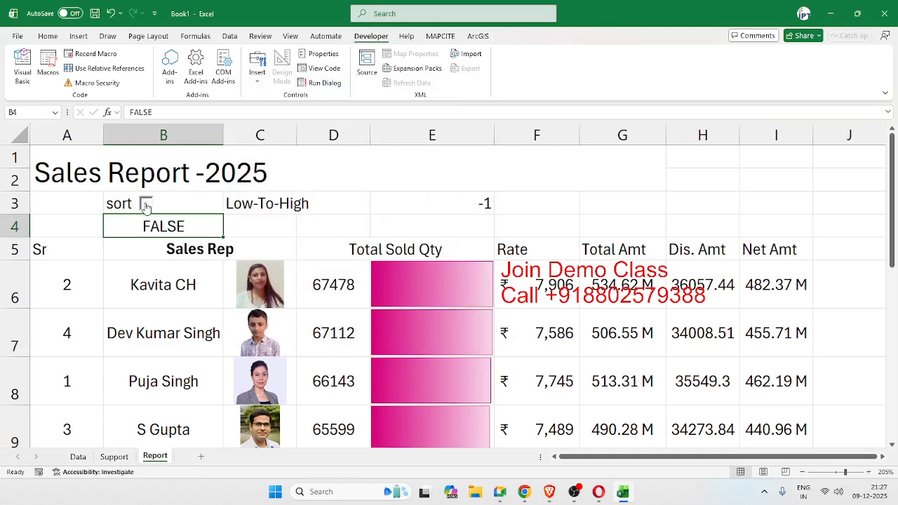
Open the LET formula of A6 in Excel Labs and start an IF function before the final SORT expression
{"action": "left_click", "coordinate": [72, 299]}
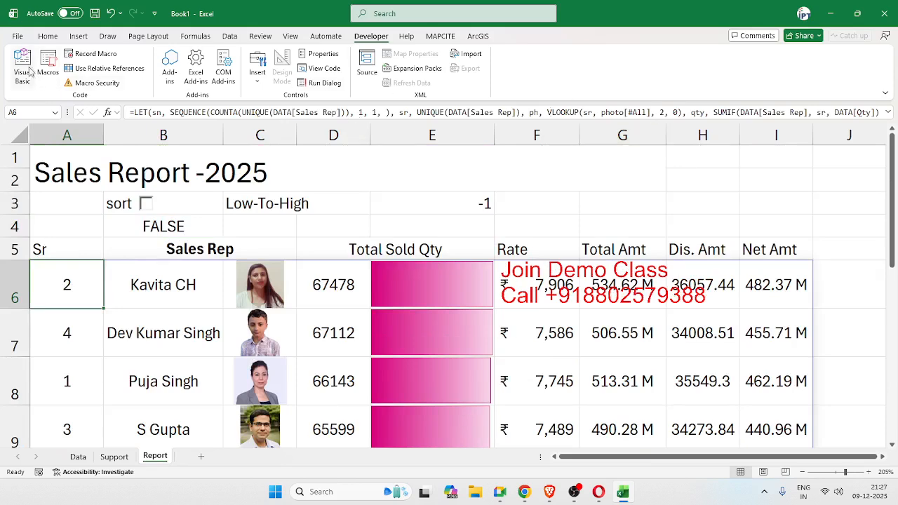
{"action": "left_click", "coordinate": [48, 36]}
{"action": "left_click", "coordinate": [846, 71]}
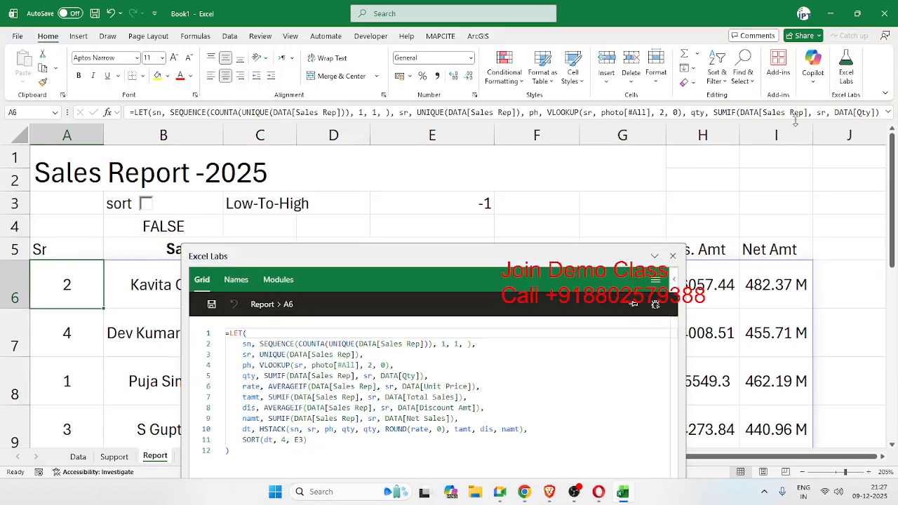
{"action": "left_click_drag", "start_coordinate": [360, 258], "coordinate": [526, 181]}
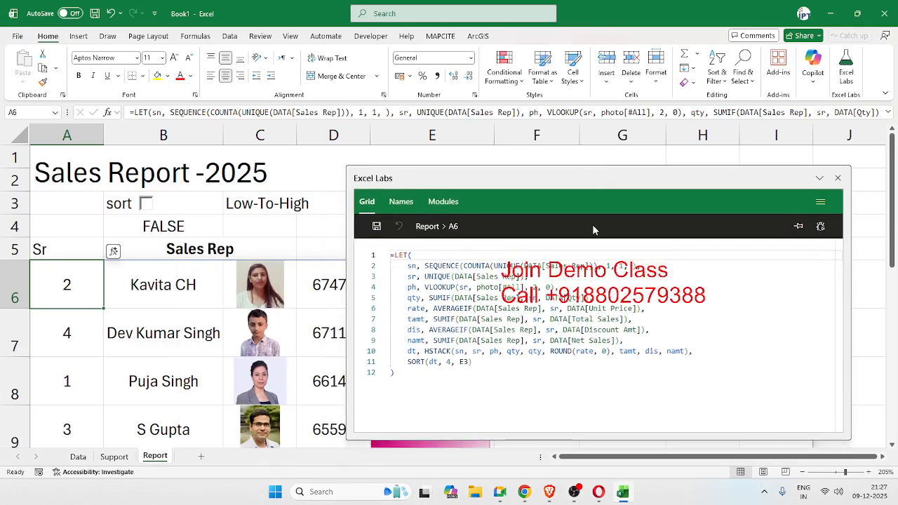
{"action": "left_click", "coordinate": [407, 359]}
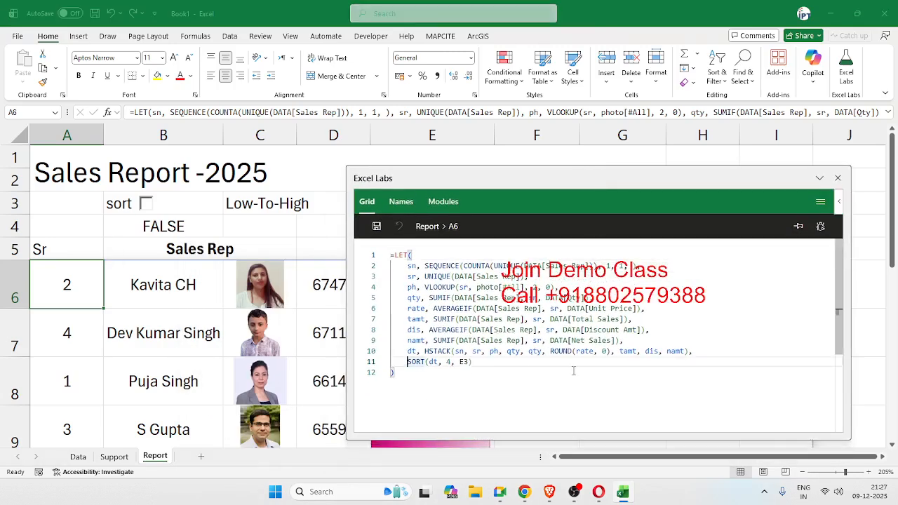
{"action": "type", "text": "if"}
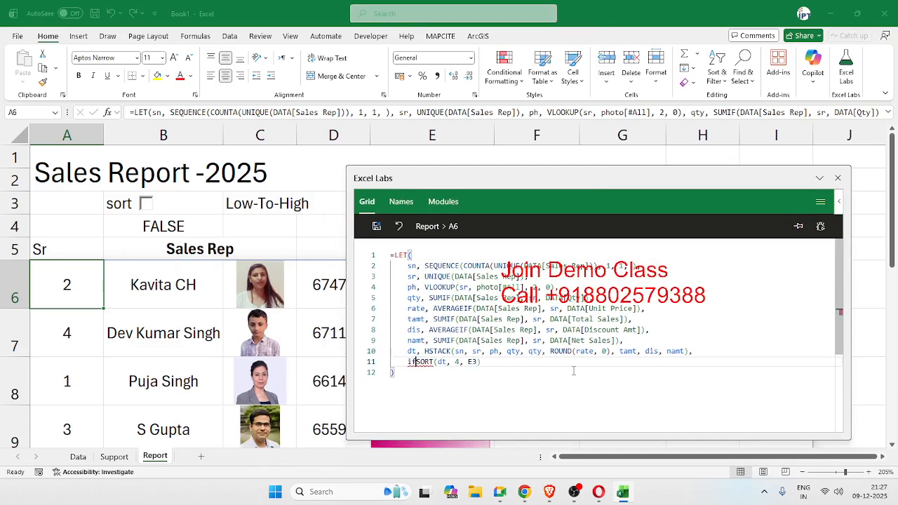
{"action": "type", "text": "("}
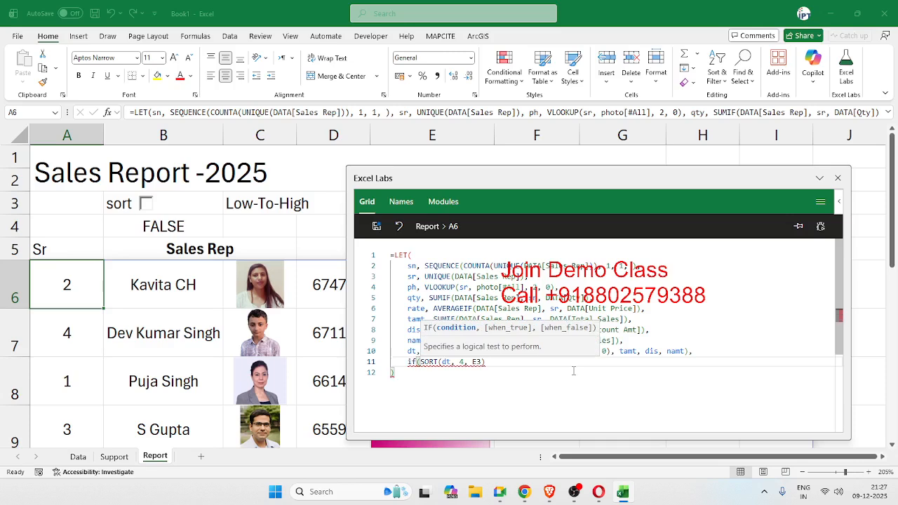
Enter B4 as the condition of the IF function wrapped around SORT in A6's LET formula
{"action": "left_click", "coordinate": [157, 223]}
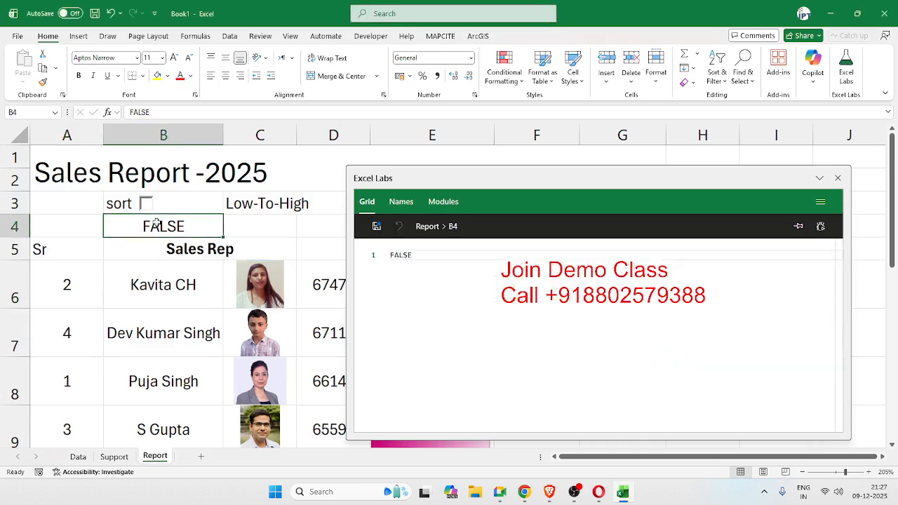
{"action": "left_click", "coordinate": [73, 284]}
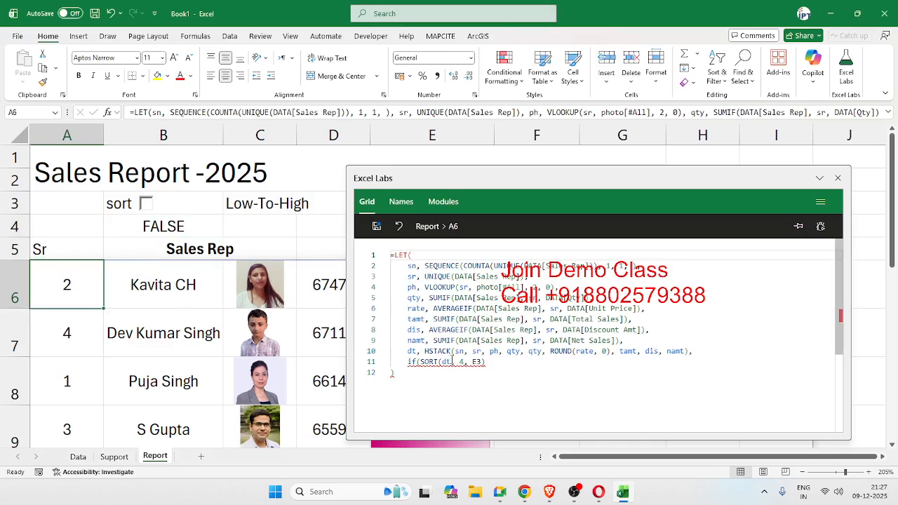
{"action": "left_click", "coordinate": [420, 361]}
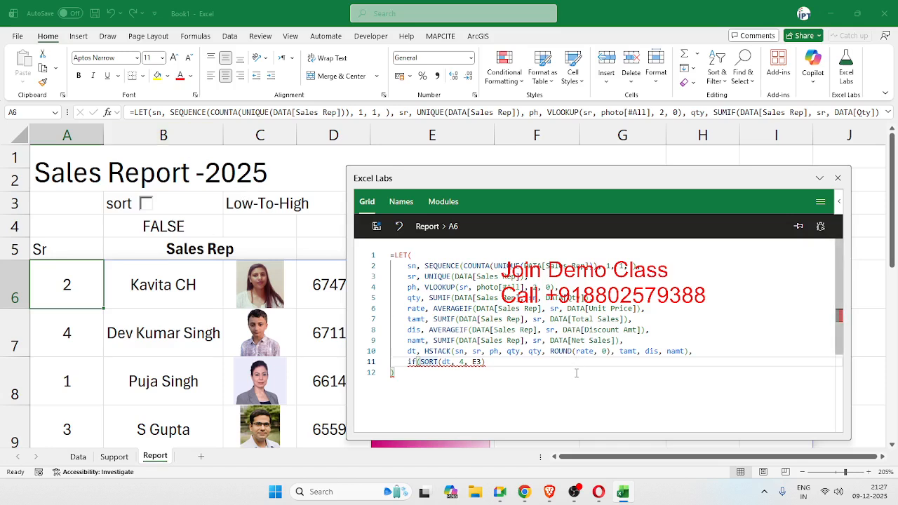
{"action": "type", "text": "b4="}
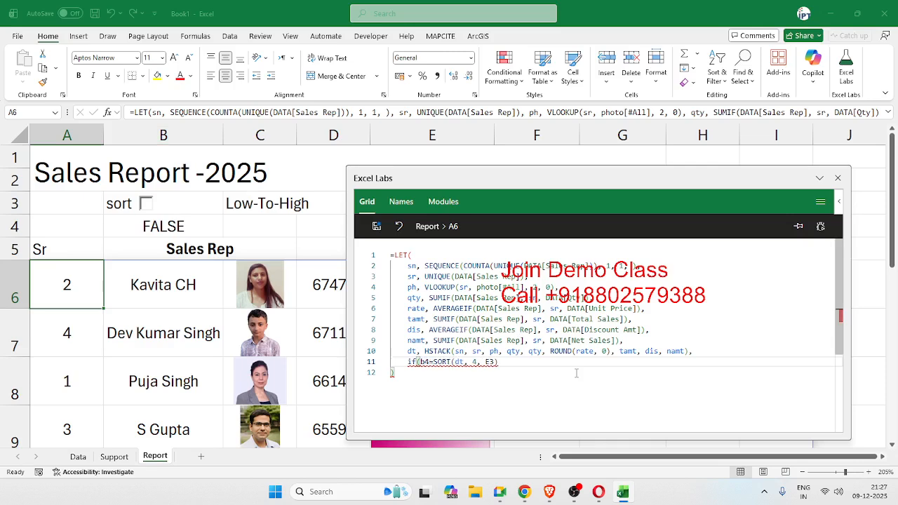
{"action": "key", "text": "BackSpace"}
{"action": "type", "text": ","}
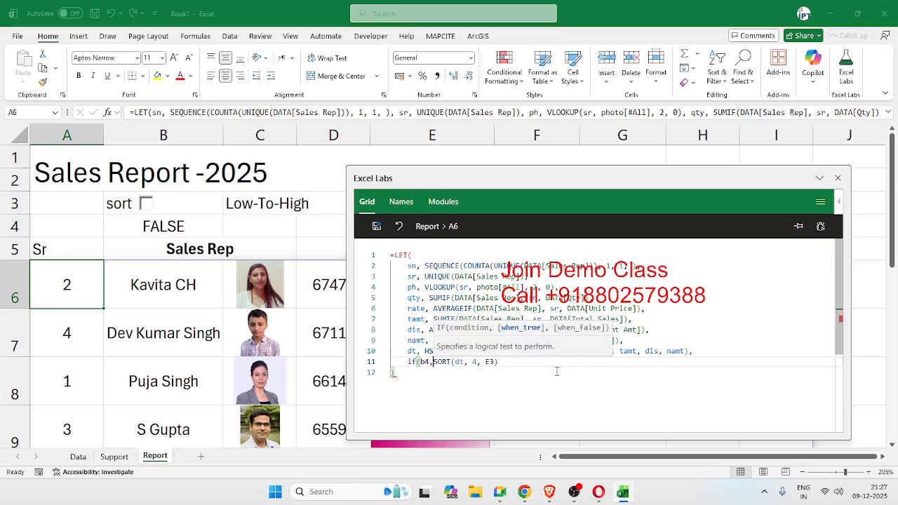
Complete the IF function with dt as its false result, save the formula to A6 and close Excel Labs
{"action": "left_click", "coordinate": [556, 370]}
{"action": "left_click", "coordinate": [542, 365]}
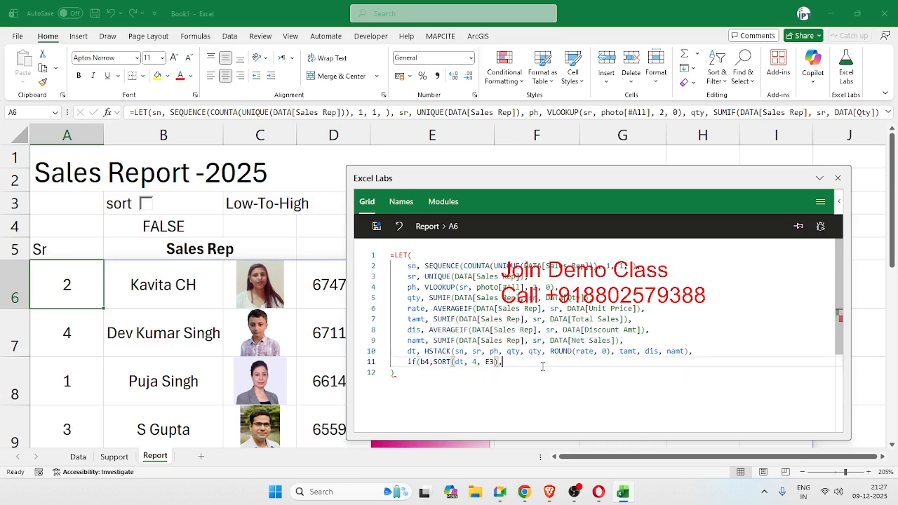
{"action": "type", "text": "dt)"}
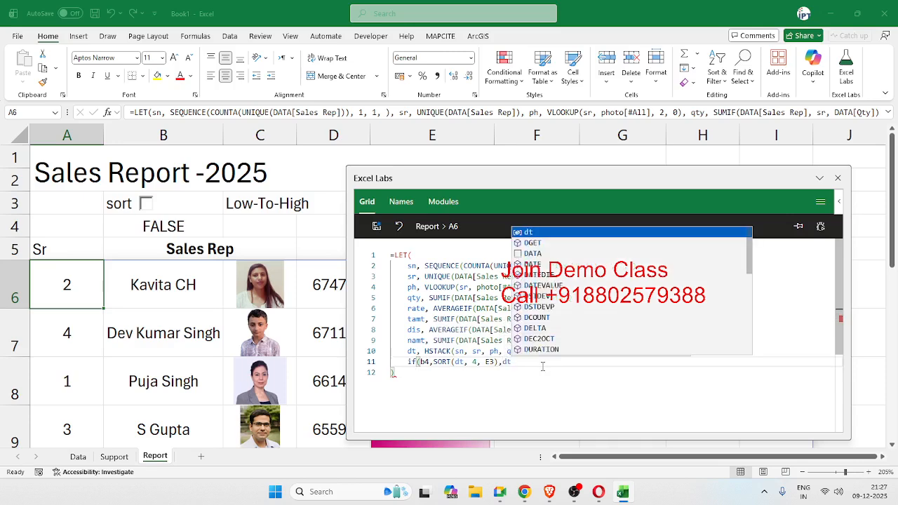
{"action": "left_click", "coordinate": [445, 341]}
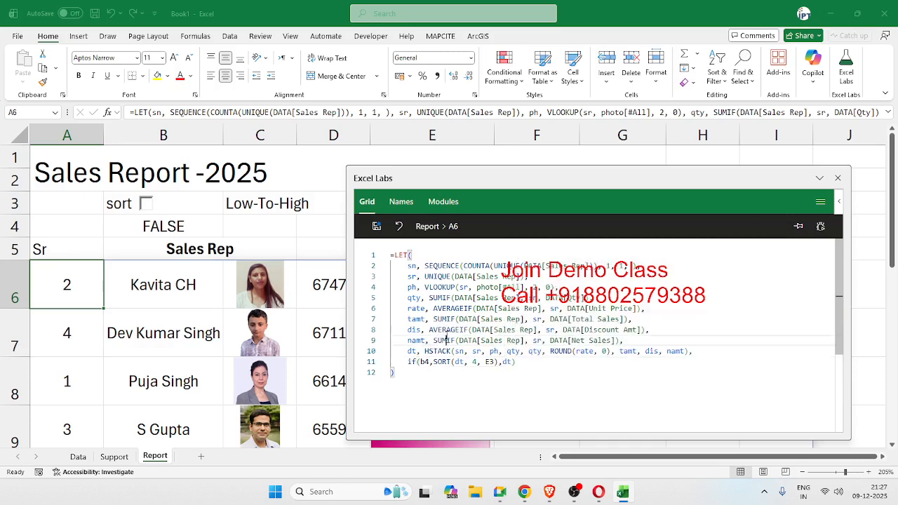
{"action": "left_click", "coordinate": [376, 226]}
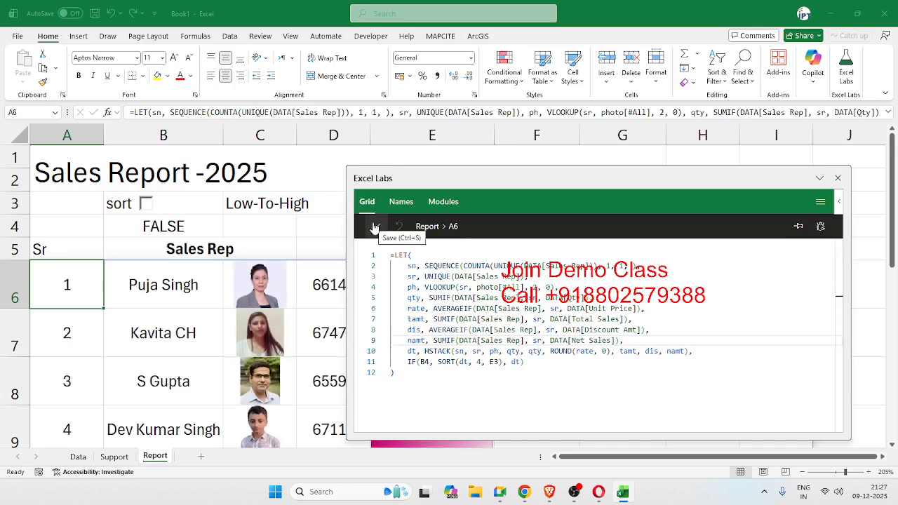
{"action": "left_click", "coordinate": [819, 179]}
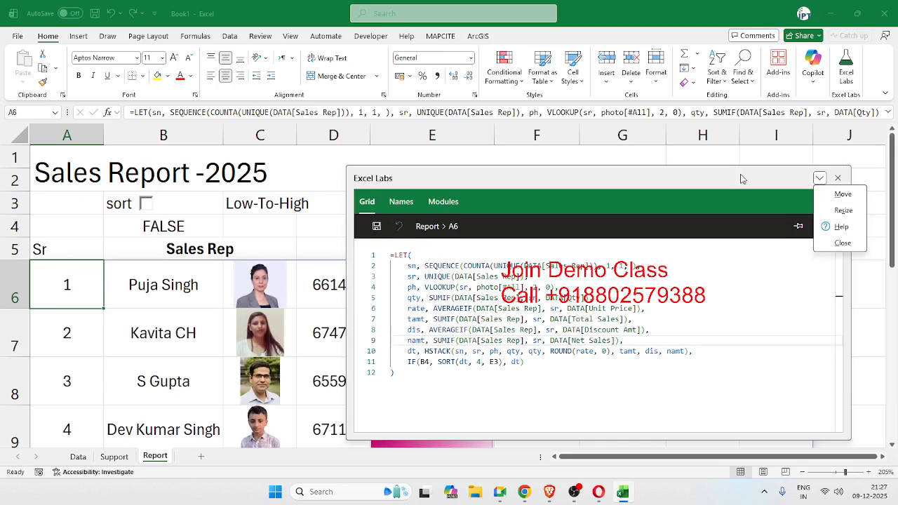
{"action": "left_click", "coordinate": [684, 148]}
{"action": "left_click", "coordinate": [837, 181]}
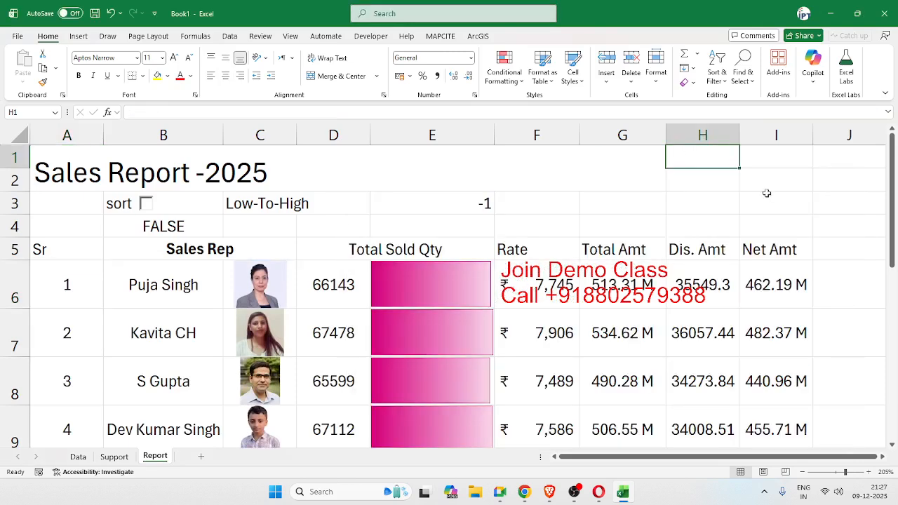
Turn on sorting with the check box and choose Low-To-High in the C3 selector
{"action": "left_click", "coordinate": [145, 204]}
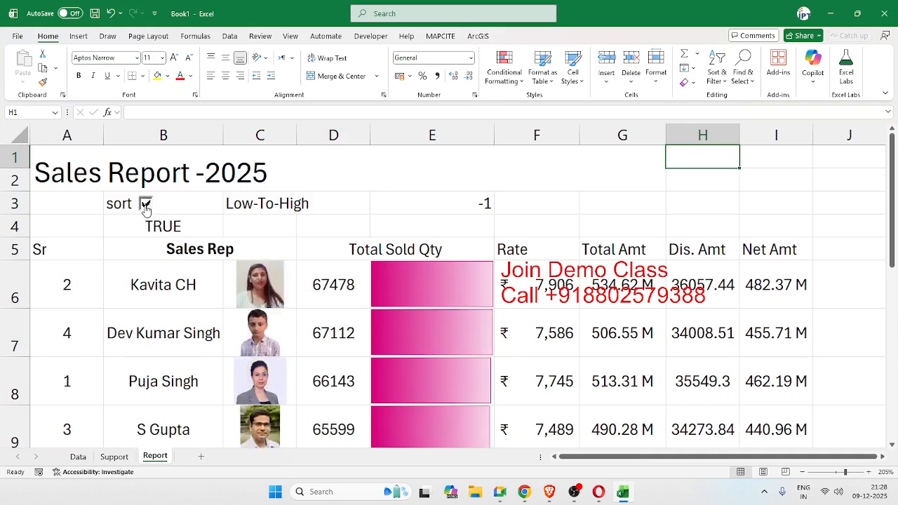
{"action": "left_click", "coordinate": [279, 204]}
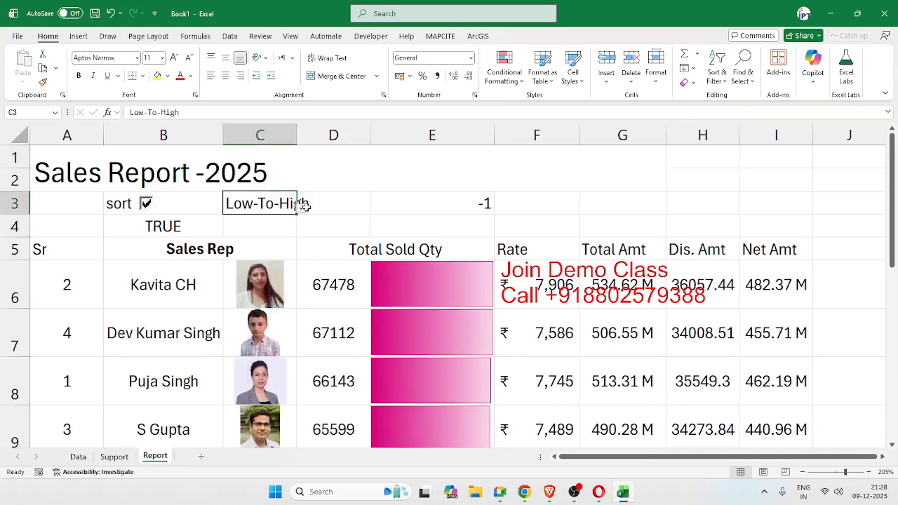
{"action": "left_click", "coordinate": [303, 216]}
{"action": "left_click", "coordinate": [293, 207]}
{"action": "left_click", "coordinate": [301, 208]}
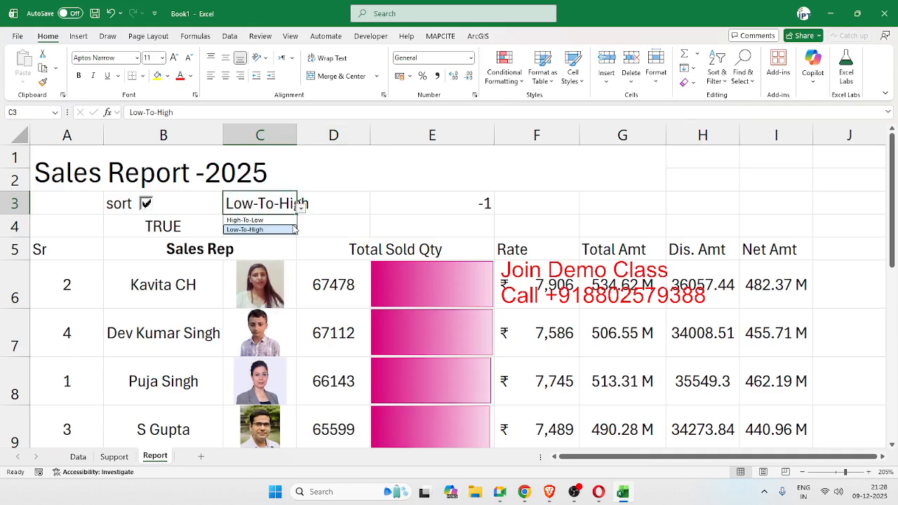
{"action": "left_click", "coordinate": [225, 230]}
Test the sort check box by switching it off and on repeatedly, leave it off and review the report rows
{"action": "left_click", "coordinate": [147, 205]}
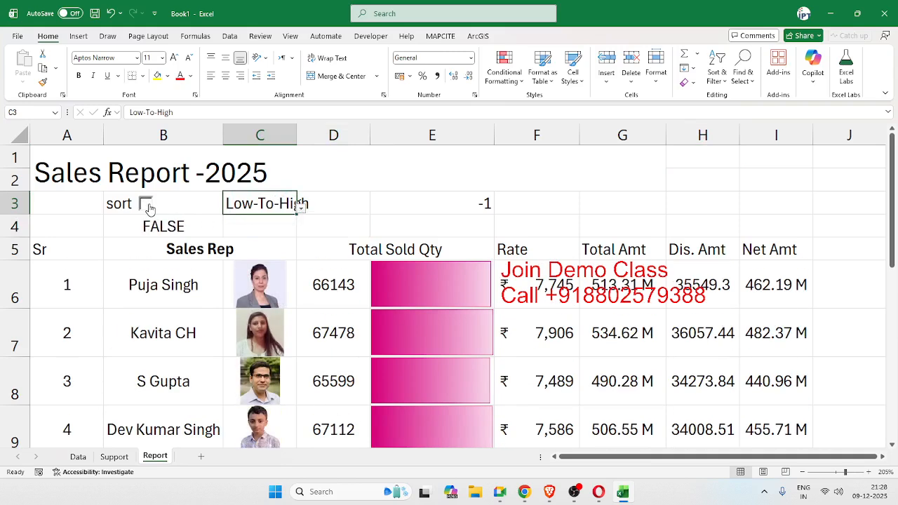
{"action": "left_click", "coordinate": [146, 204]}
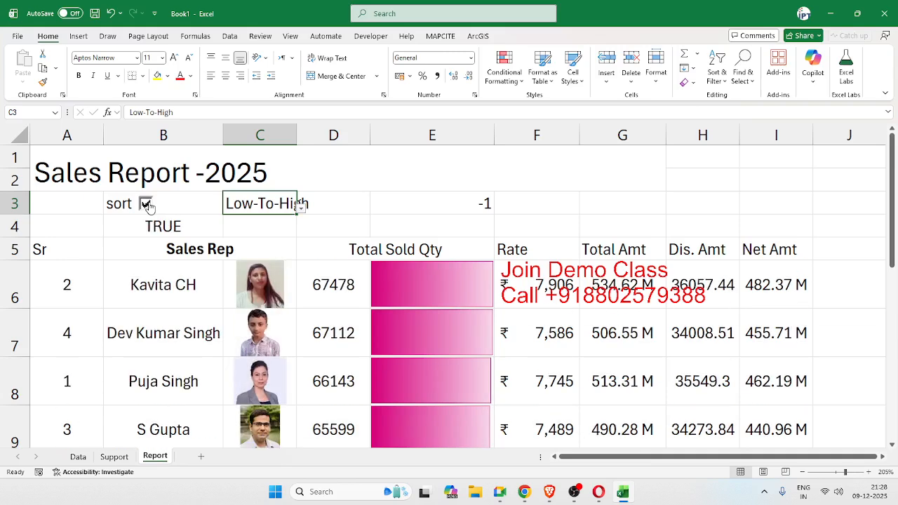
{"action": "left_click", "coordinate": [147, 204]}
{"action": "left_click", "coordinate": [147, 204]}
{"action": "left_click", "coordinate": [146, 204]}
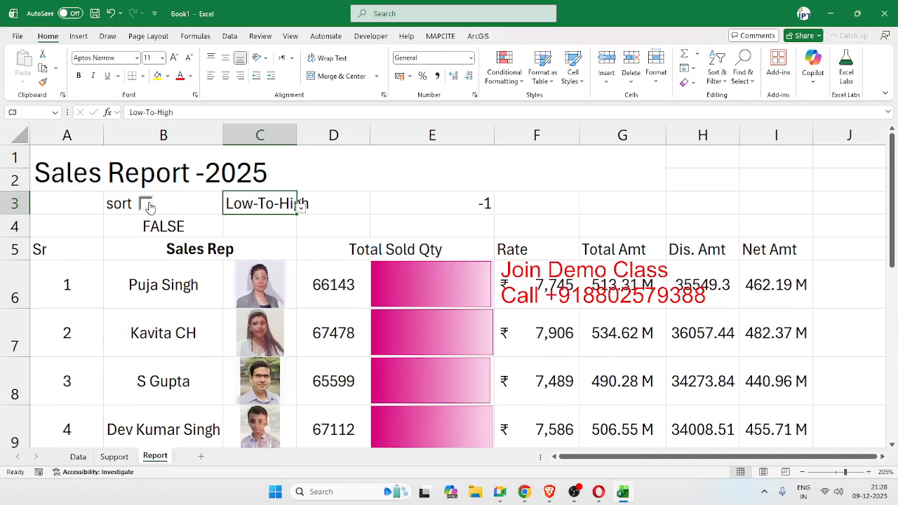
{"action": "left_click", "coordinate": [147, 204]}
{"action": "left_click", "coordinate": [147, 204]}
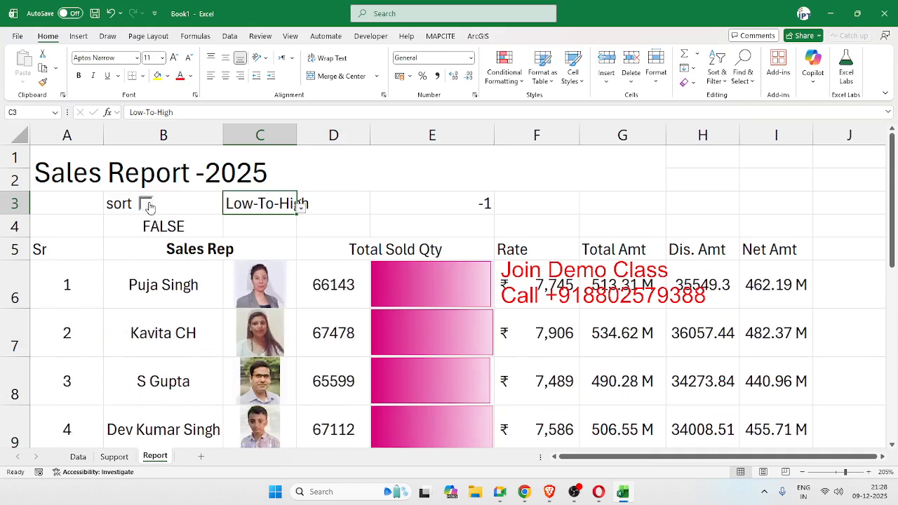
{"action": "scroll", "coordinate": [164, 217], "scroll_direction": "down", "scroll_amount": 5}
{"action": "scroll", "coordinate": [165, 213], "scroll_direction": "up", "scroll_amount": 1}
{"action": "scroll", "coordinate": [165, 212], "scroll_direction": "up", "scroll_amount": 3}
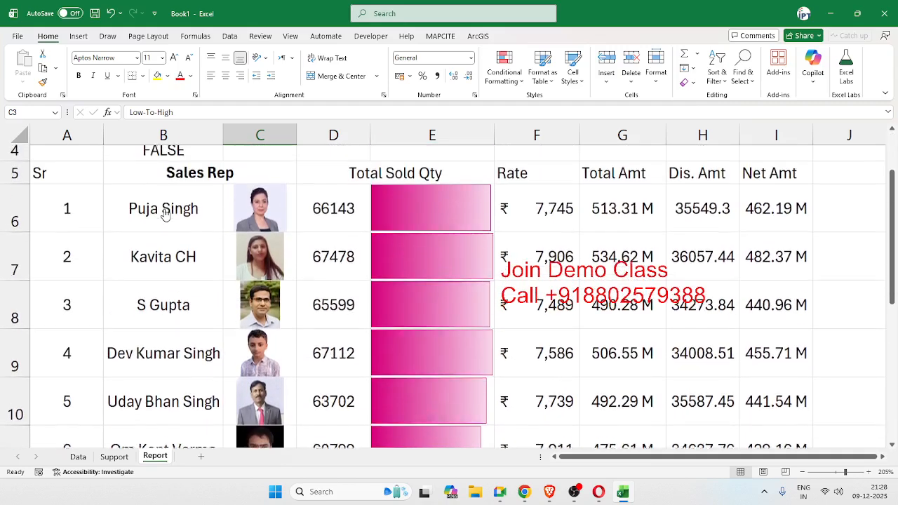
Save the workbook as "DS_9pm by Function" in the DS_Data folder on drive E: and close it
{"action": "left_click", "coordinate": [68, 281]}
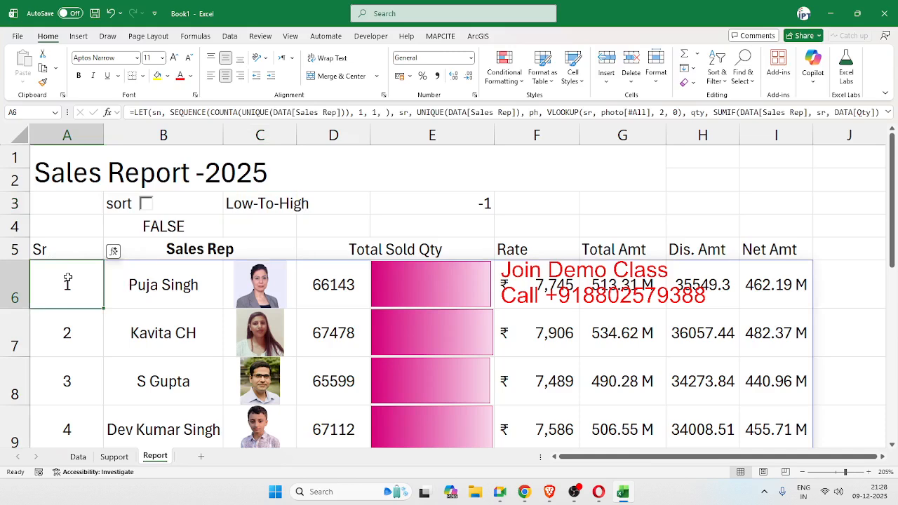
{"action": "key", "text": "ctrl+s"}
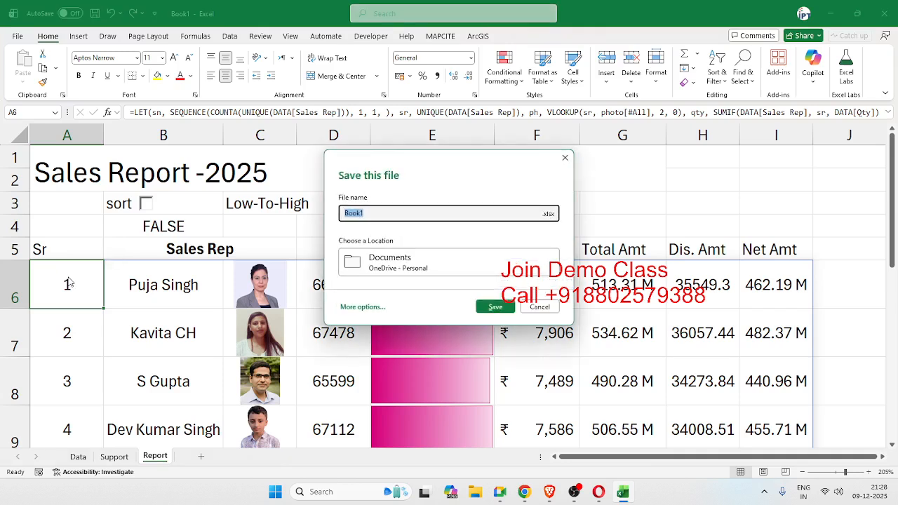
{"action": "type", "text": "DS_9pm by Function"}
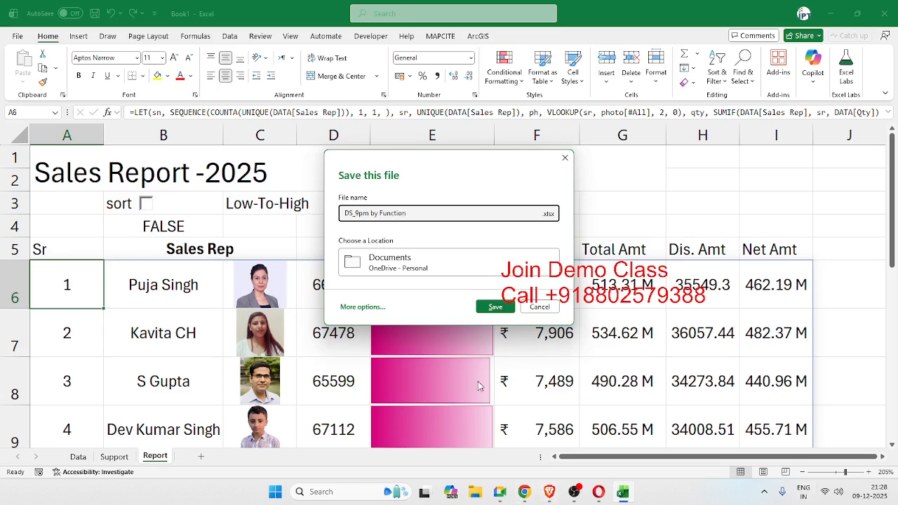
{"action": "left_click", "coordinate": [427, 259]}
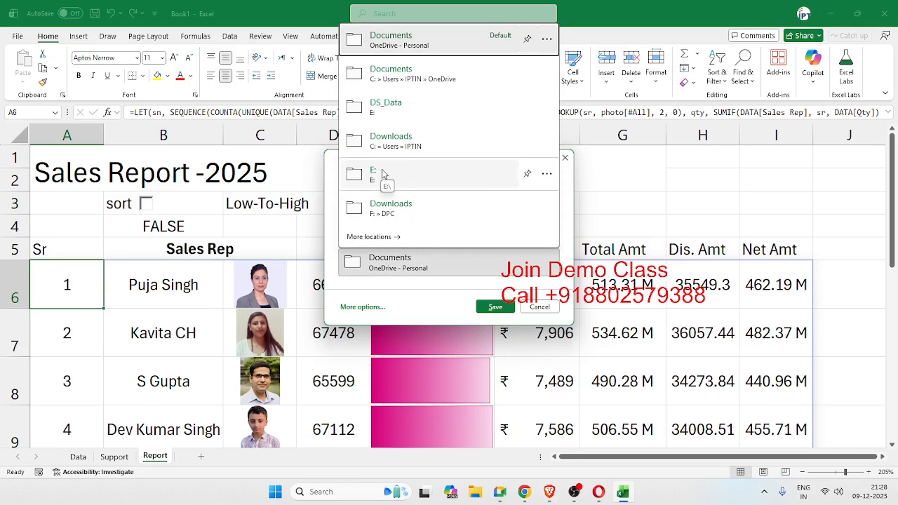
{"action": "left_click", "coordinate": [385, 105]}
{"action": "left_click", "coordinate": [485, 307]}
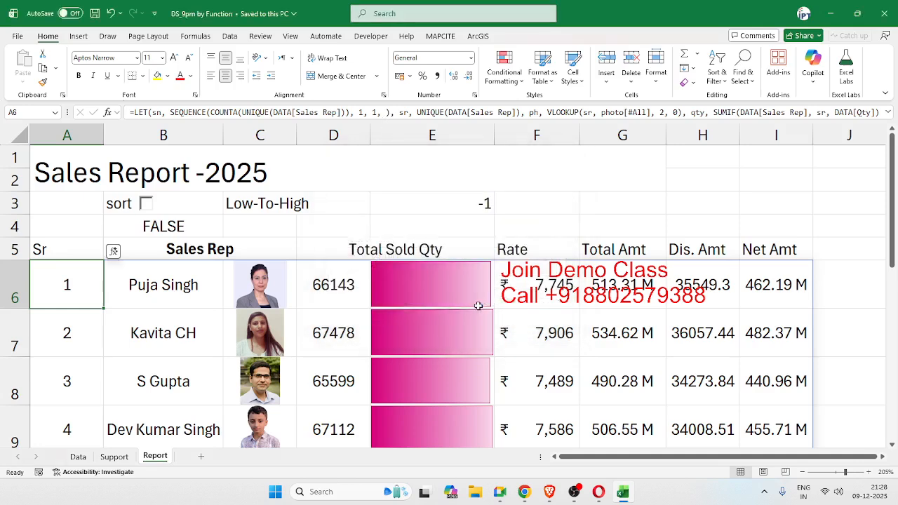
{"action": "left_click", "coordinate": [885, 13]}
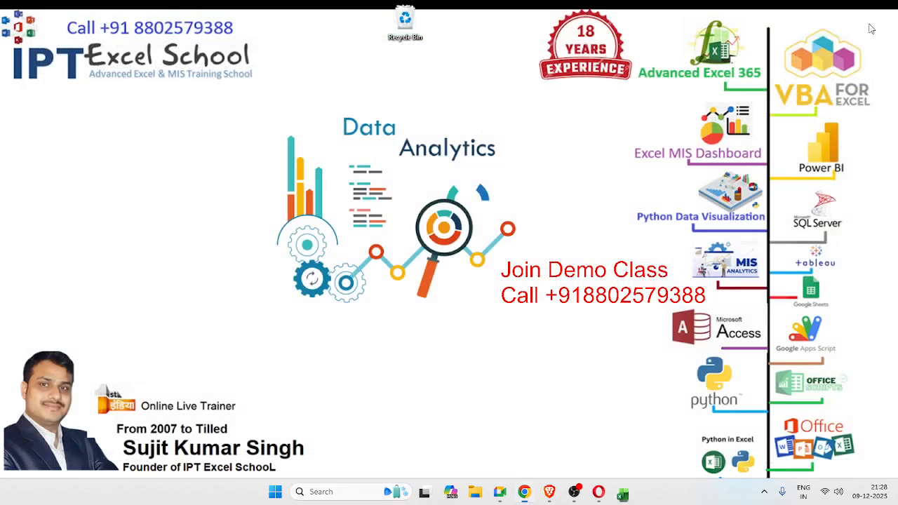